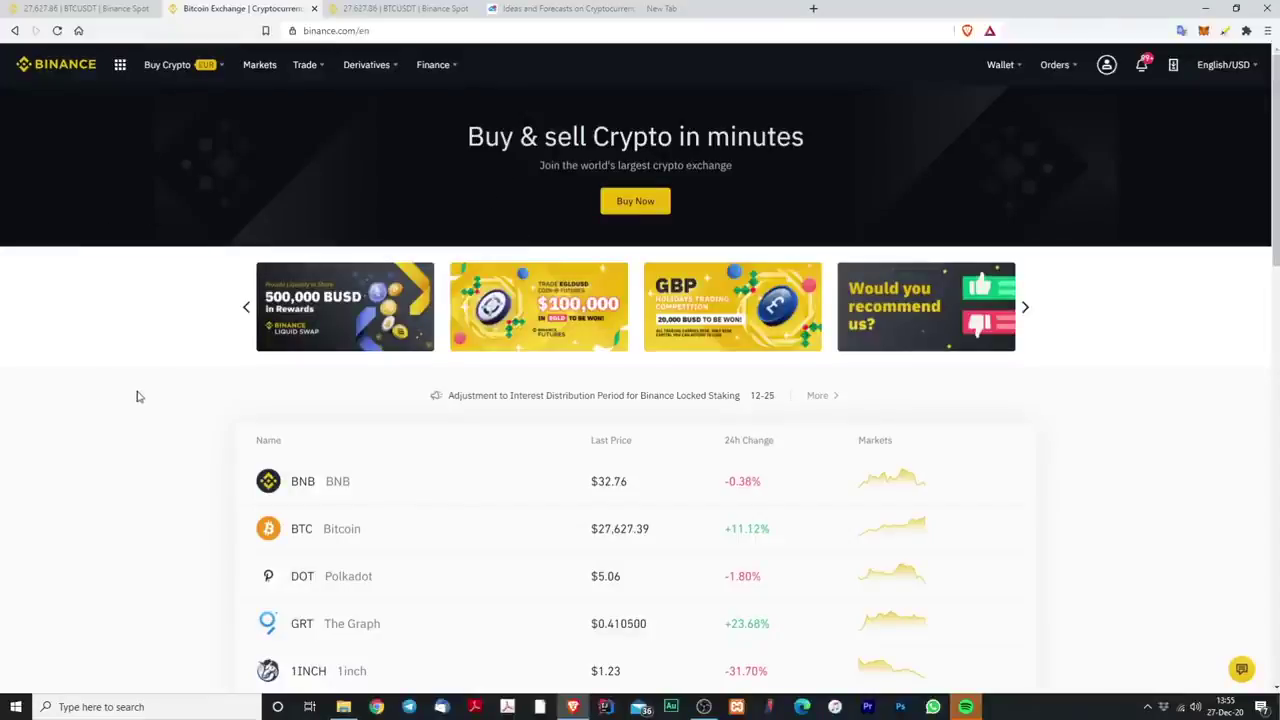
# Step: Look through the fiat currencies available for buying crypto
pyautogui.moveTo(174, 67)
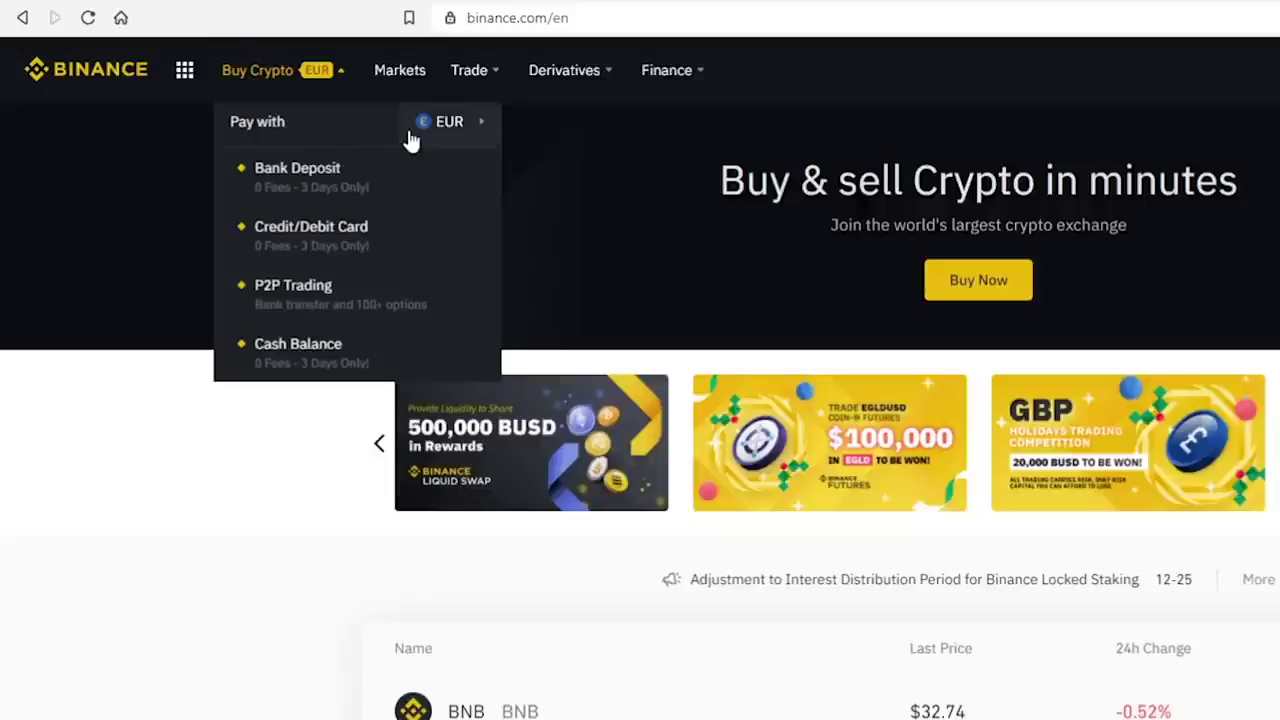
pyautogui.click(478, 128)
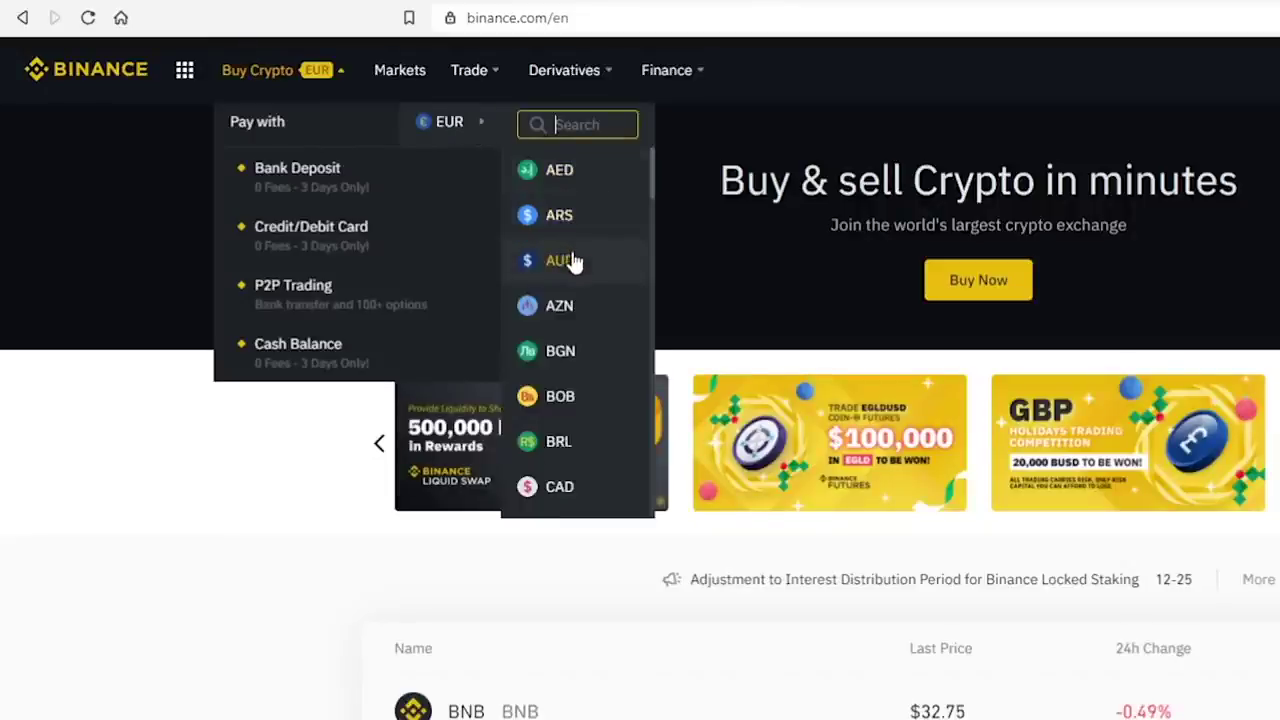
pyautogui.scroll(-2, 575, 258)
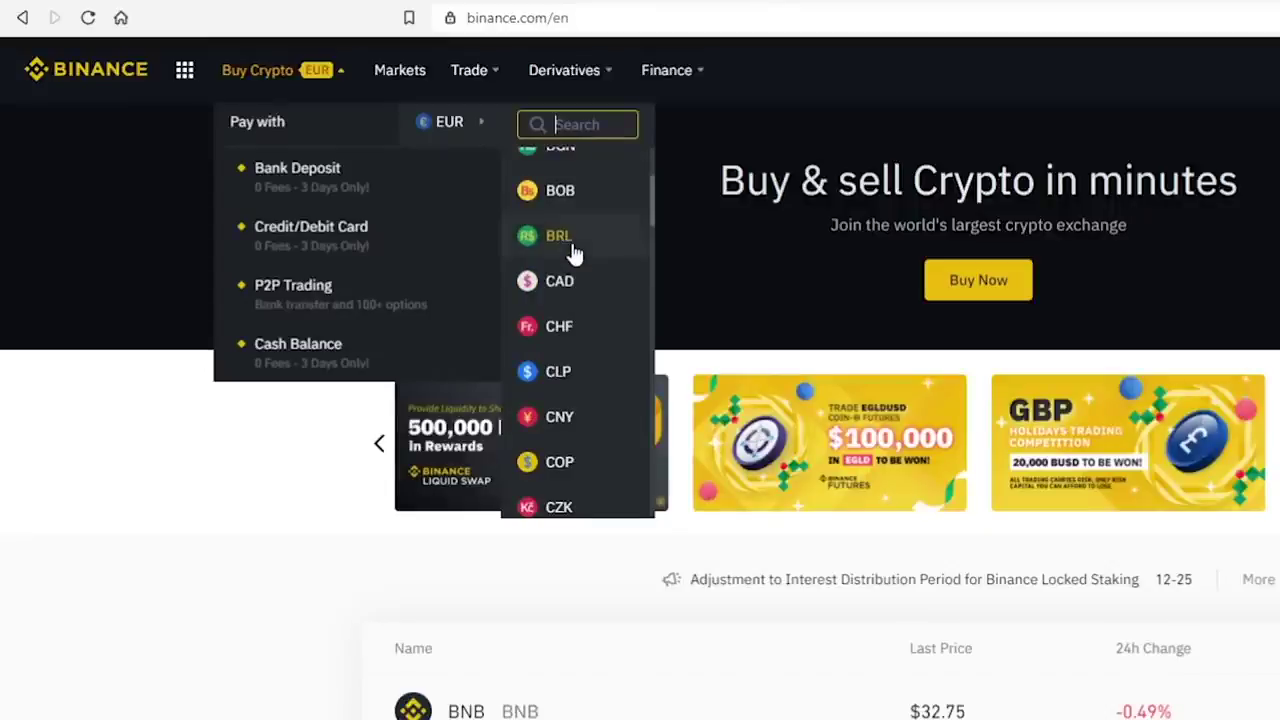
pyautogui.scroll(-5, 575, 255)
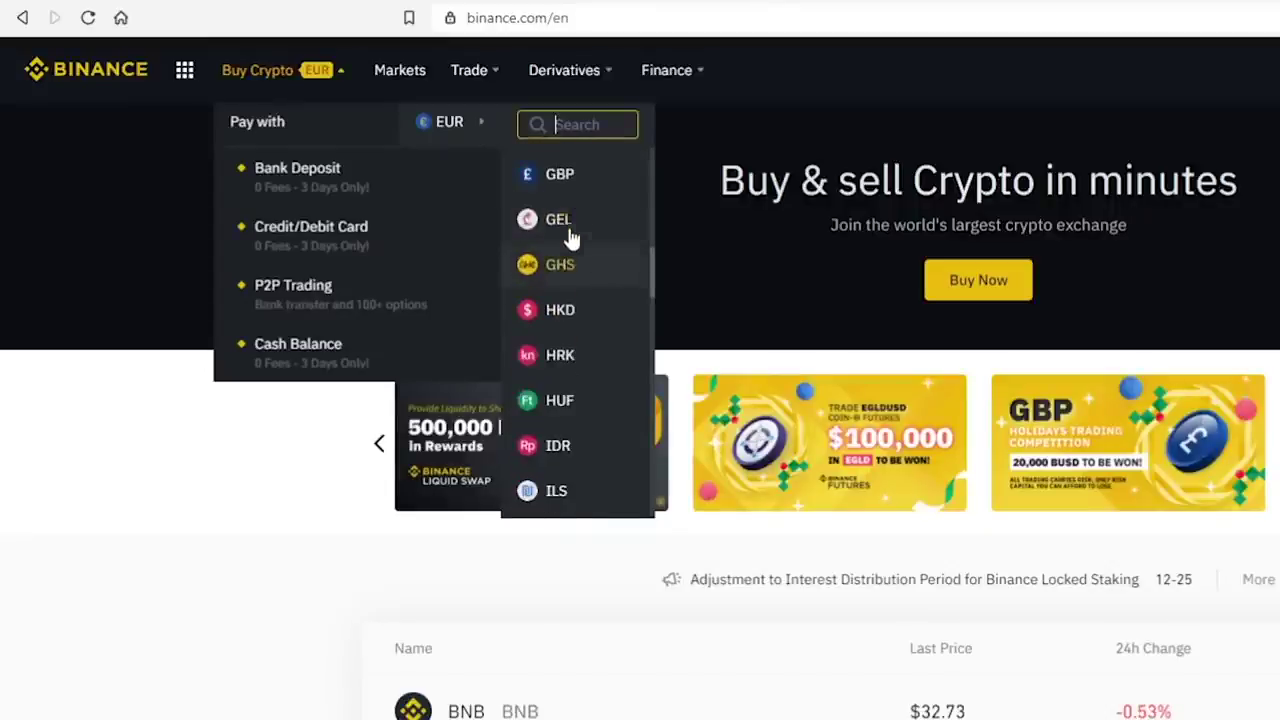
pyautogui.scroll(-10, 562, 262)
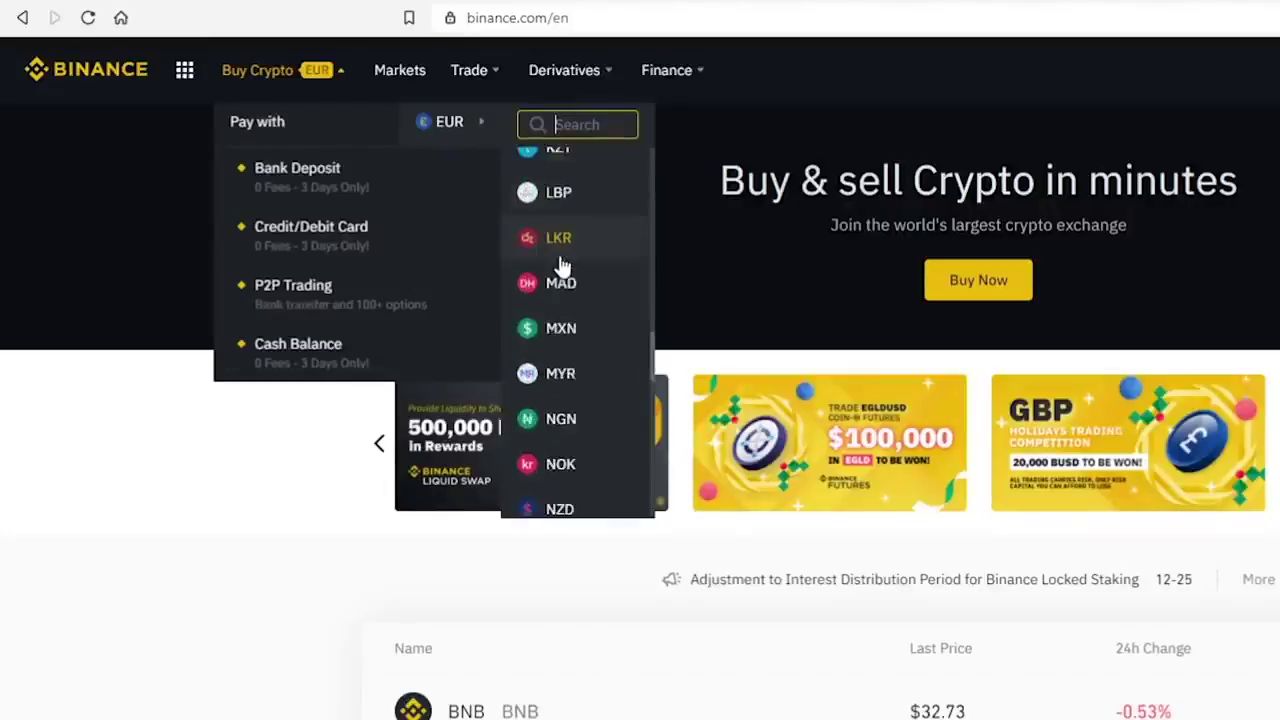
pyautogui.scroll(15, 577, 235)
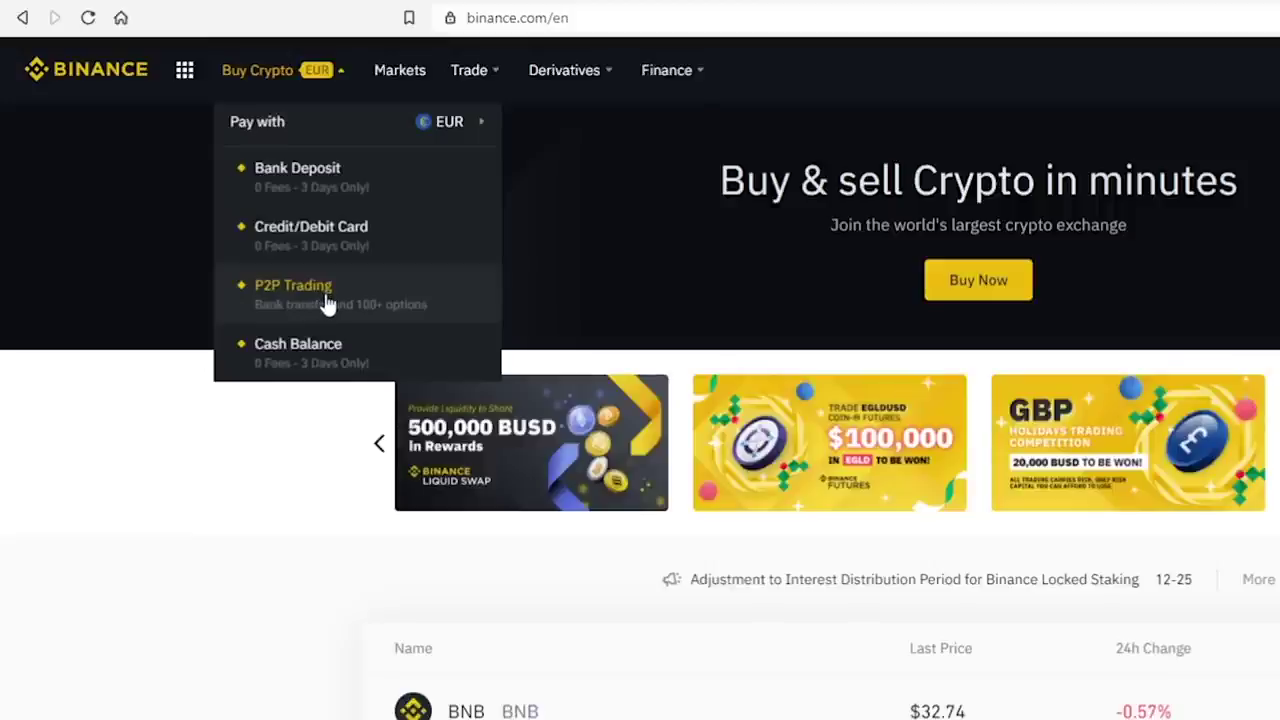
# Step: Start a EUR bank deposit of 5000 using Bank Transfer (SEPA) and continue to the payment notes
pyautogui.click(355, 195)
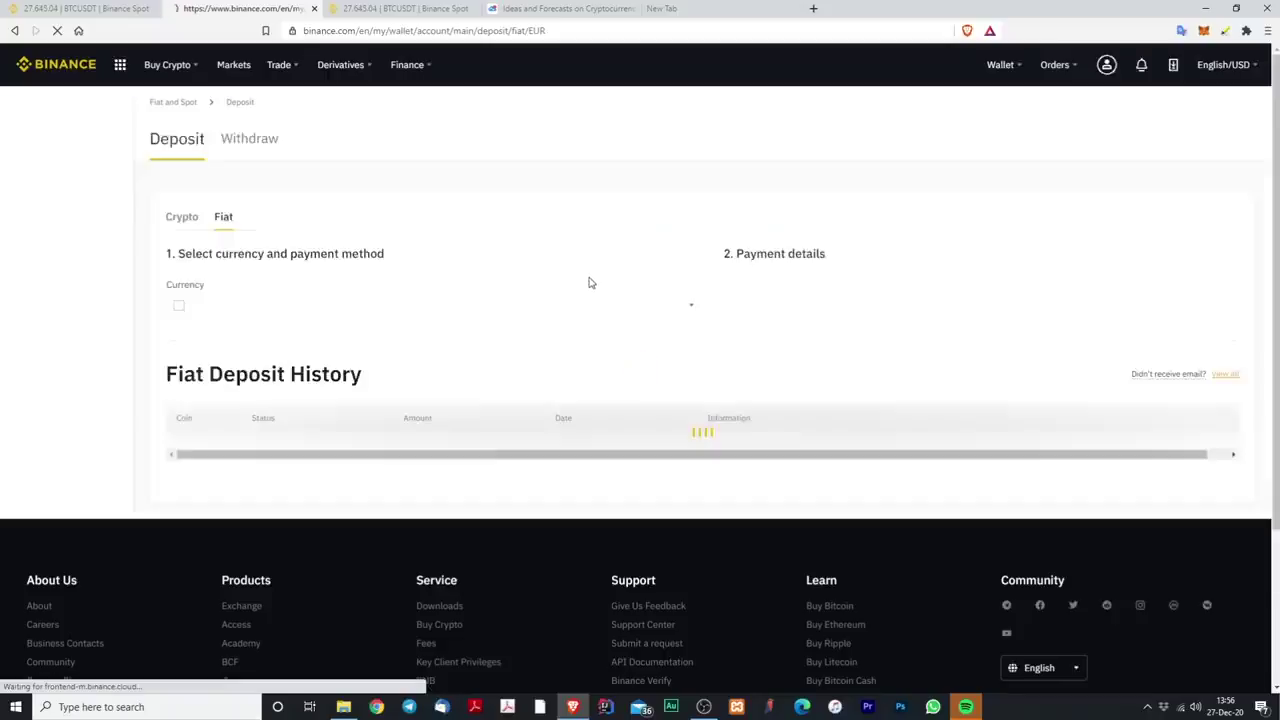
pyautogui.click(264, 303)
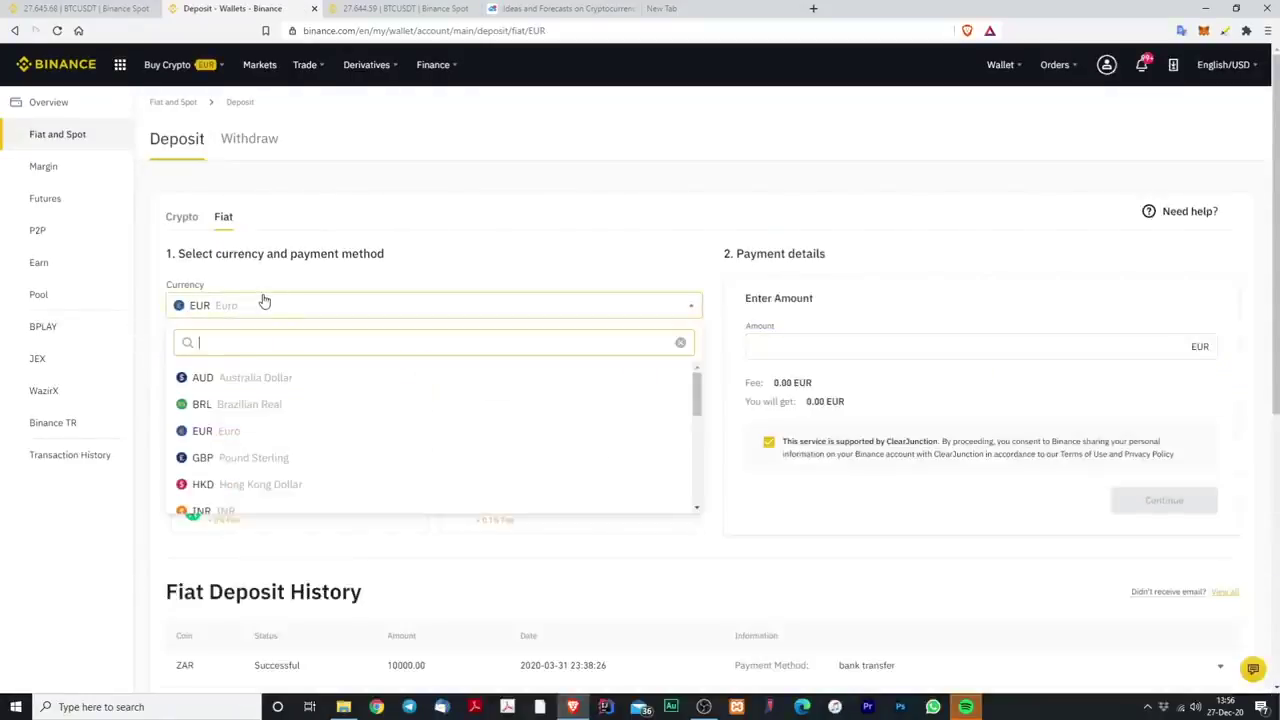
pyautogui.click(626, 191)
pyautogui.click(894, 411)
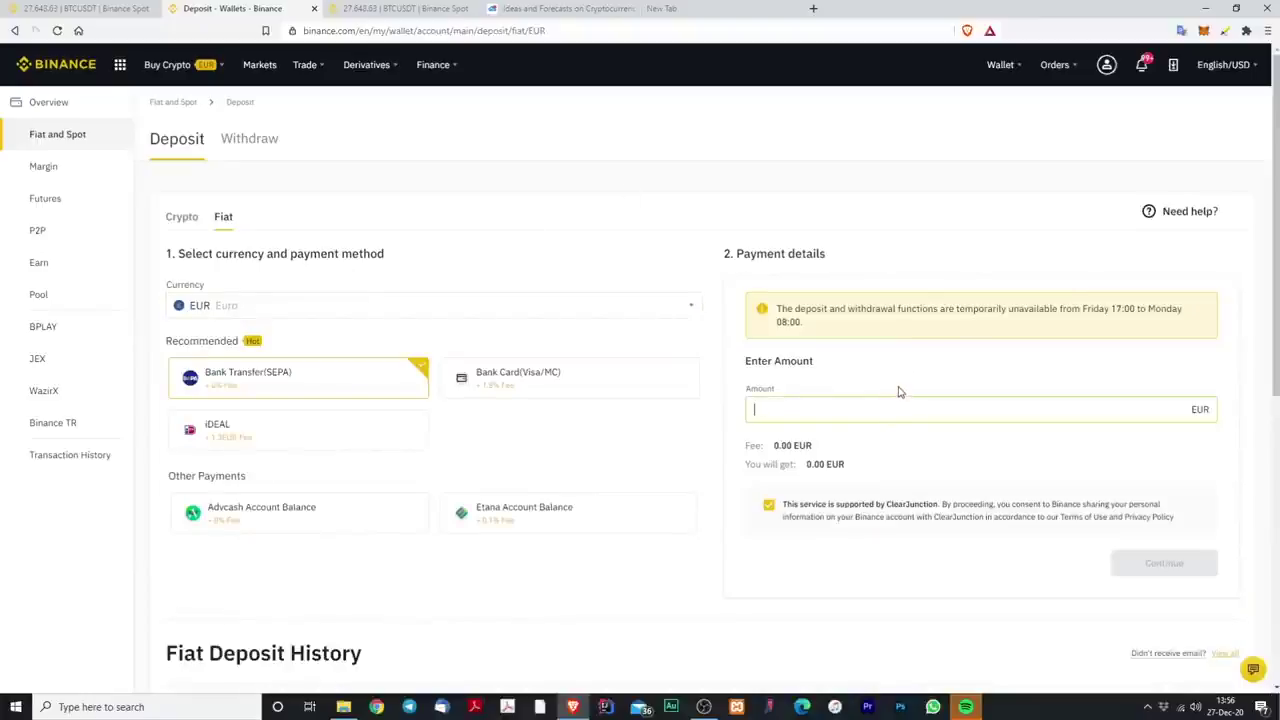
pyautogui.write('5000')
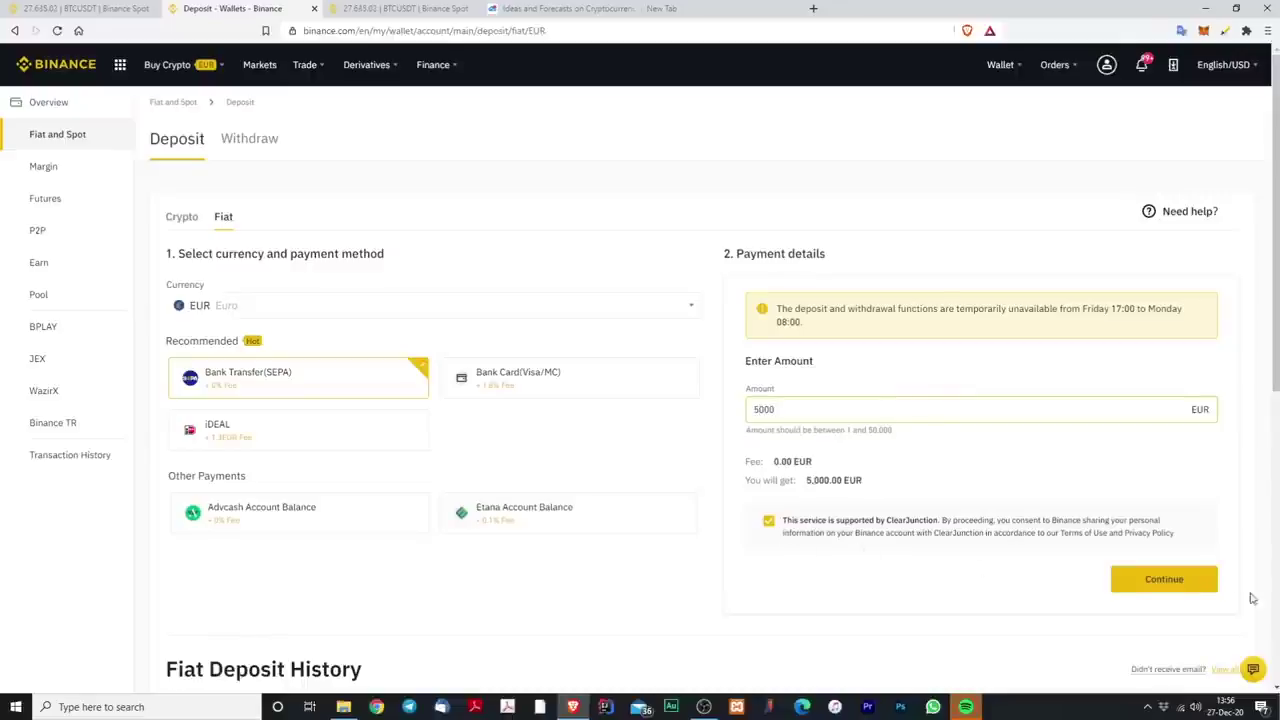
pyautogui.click(1158, 579)
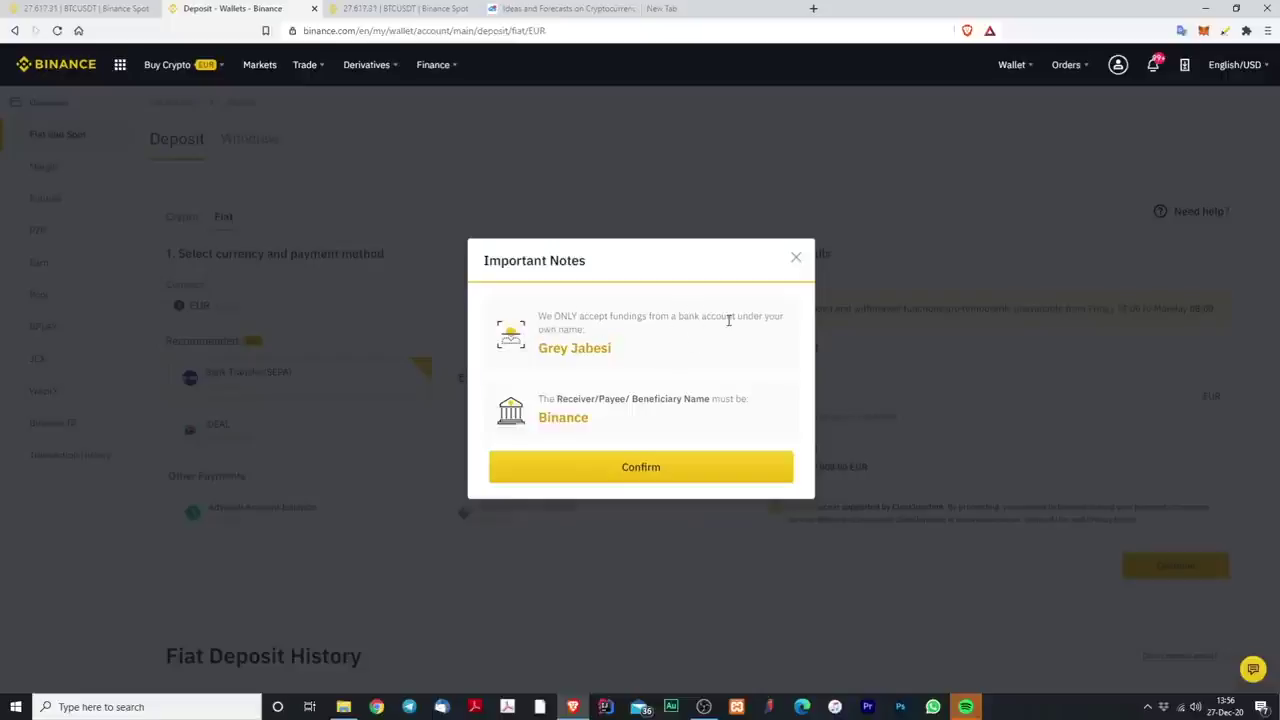
# Step: Confirm the notes on the account holder and beneficiary names, and review the bank details for the transfer
pyautogui.moveTo(624, 354); pyautogui.dragTo(548, 349)
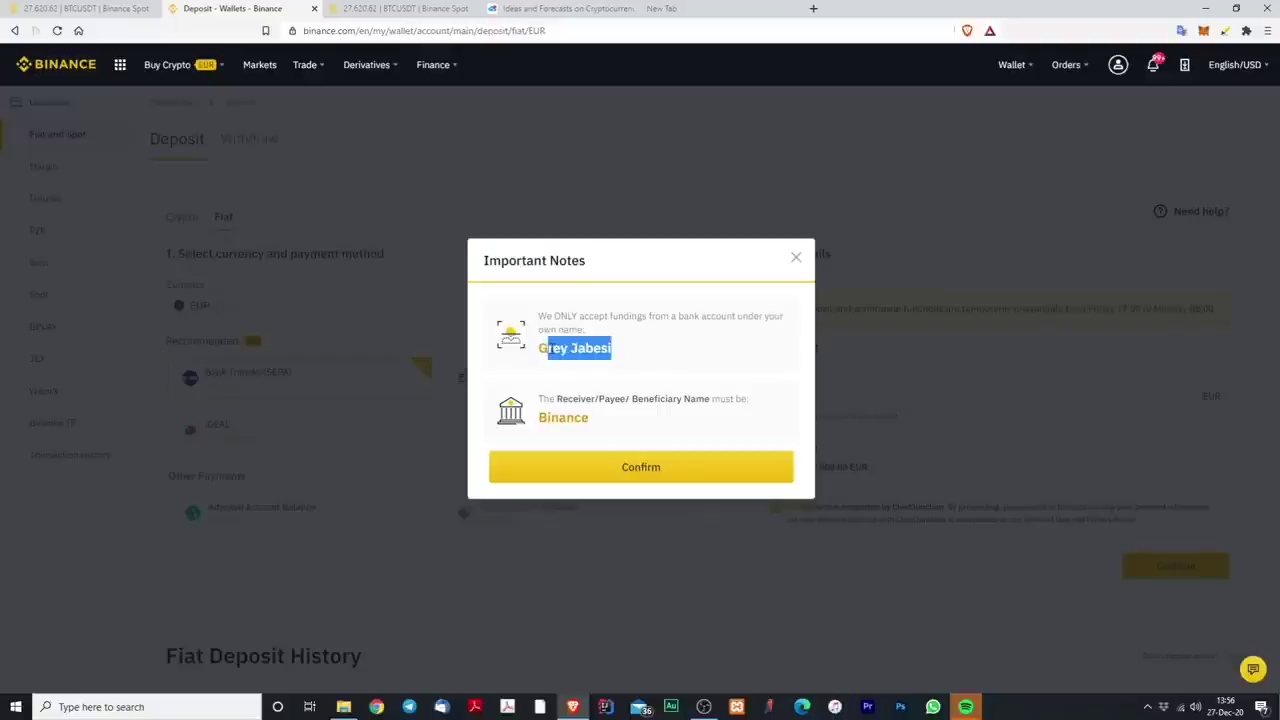
pyautogui.click(670, 352)
pyautogui.click(645, 472)
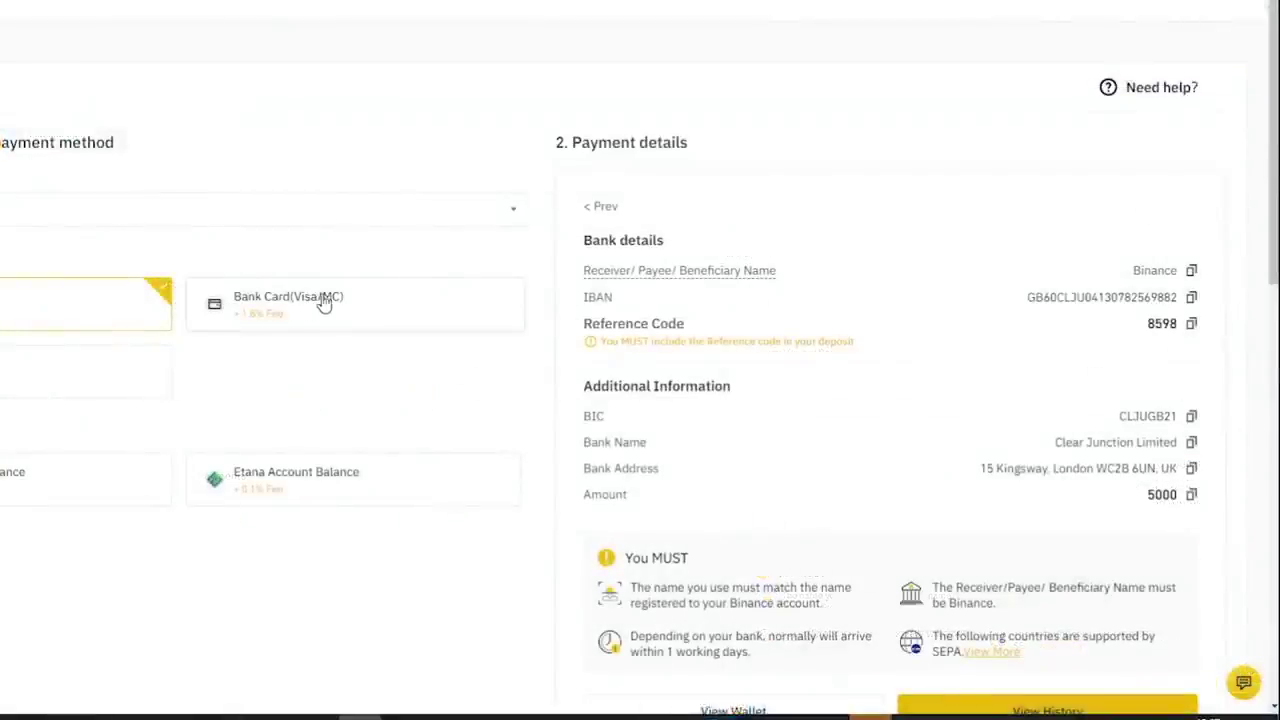
pyautogui.scroll(-1, 1045, 403)
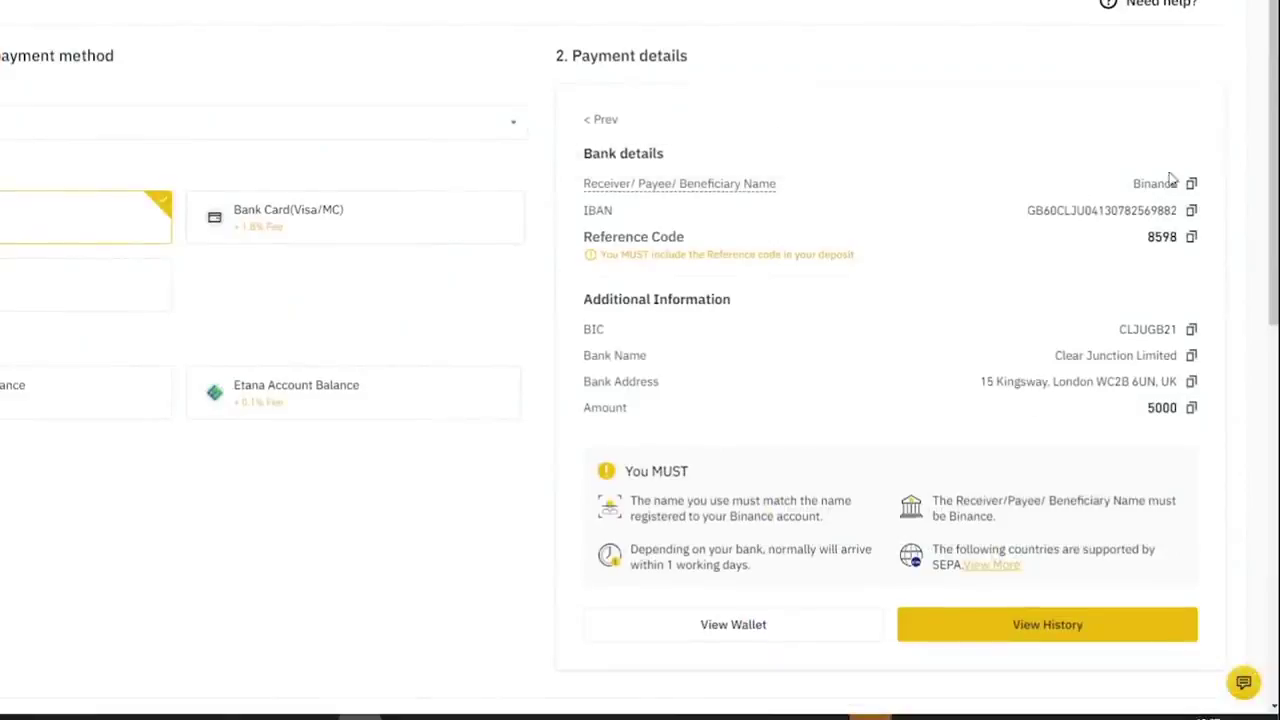
pyautogui.scroll(-2, 1111, 314)
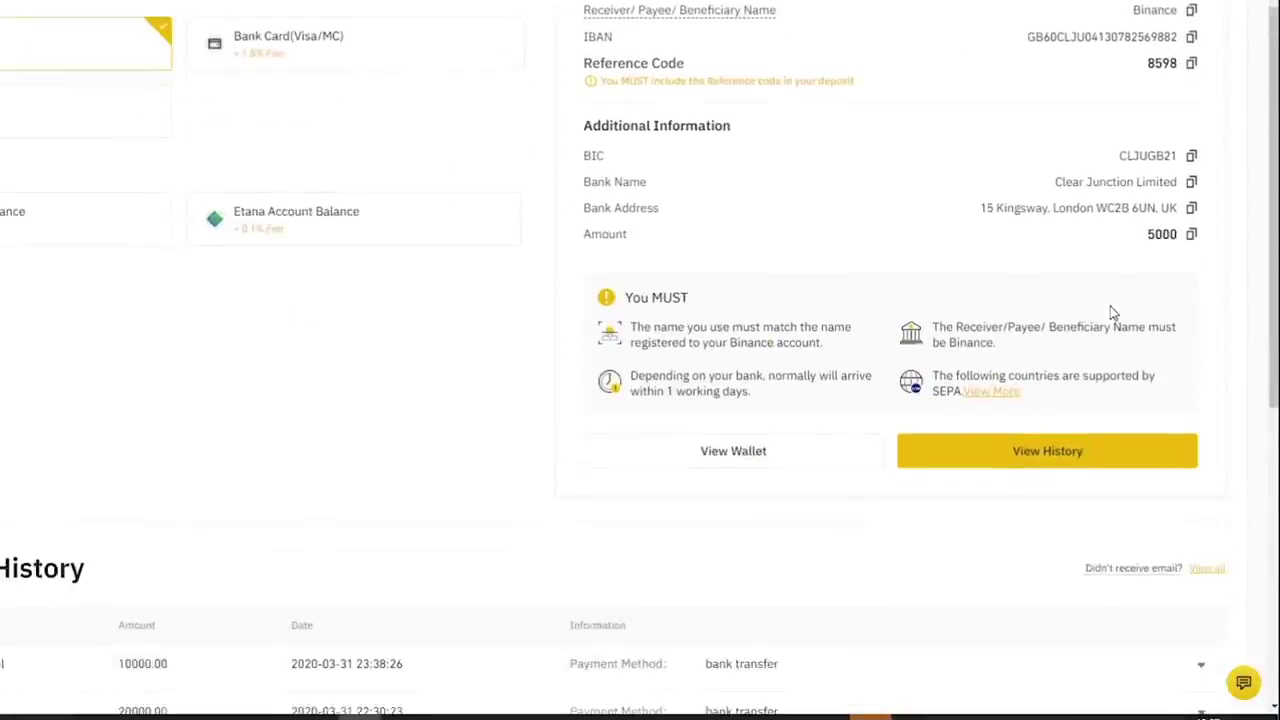
pyautogui.scroll(3, 1112, 313)
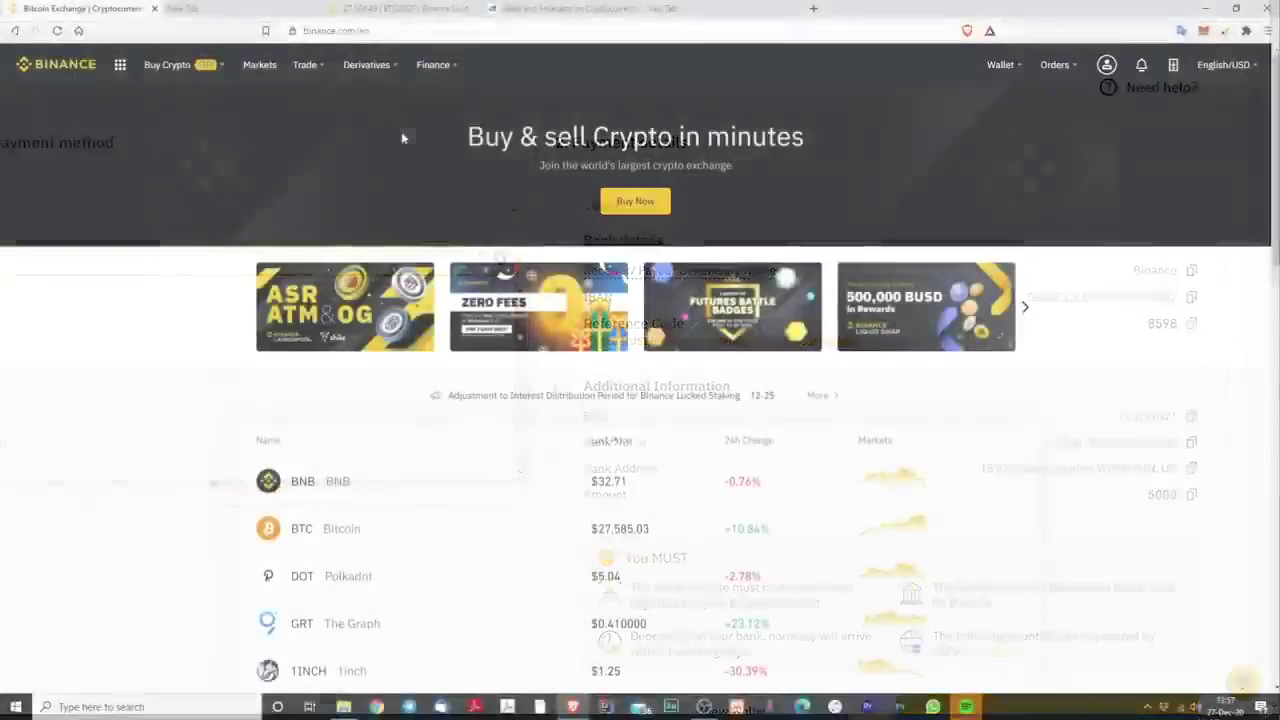
# Step: Search the currencies for buying crypto for "us"
pyautogui.moveTo(222, 65)
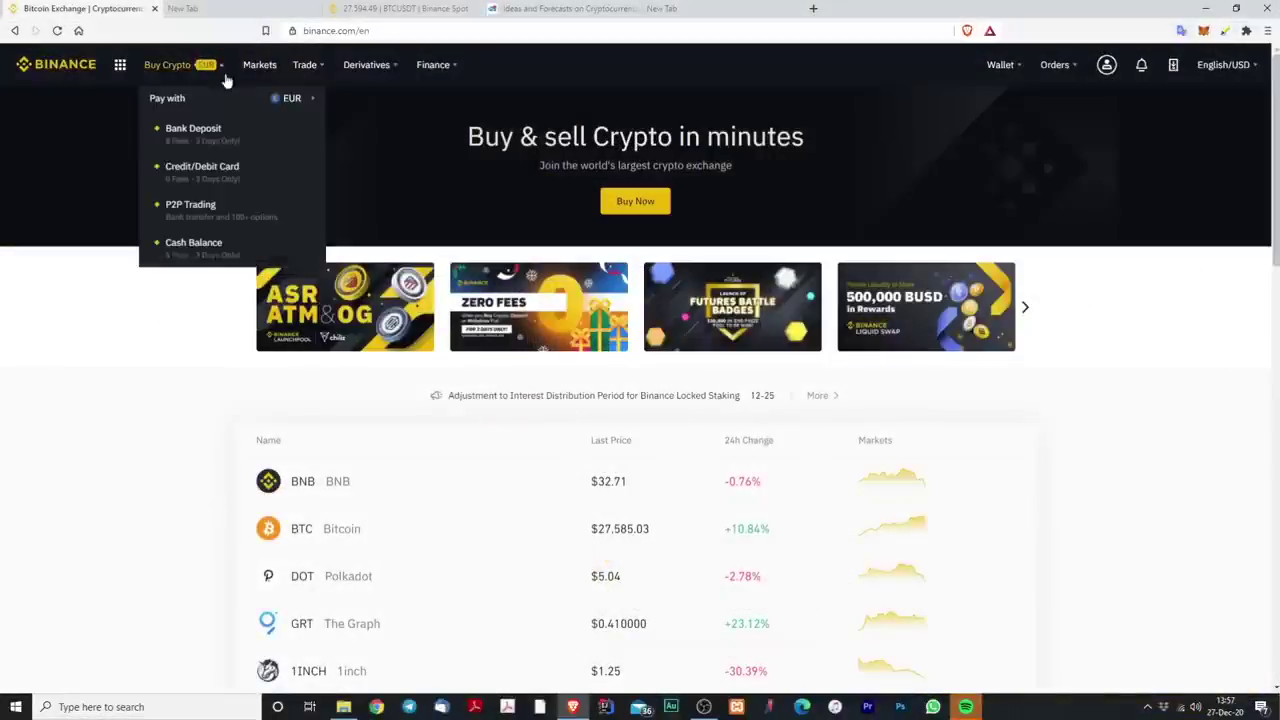
pyautogui.click(295, 99)
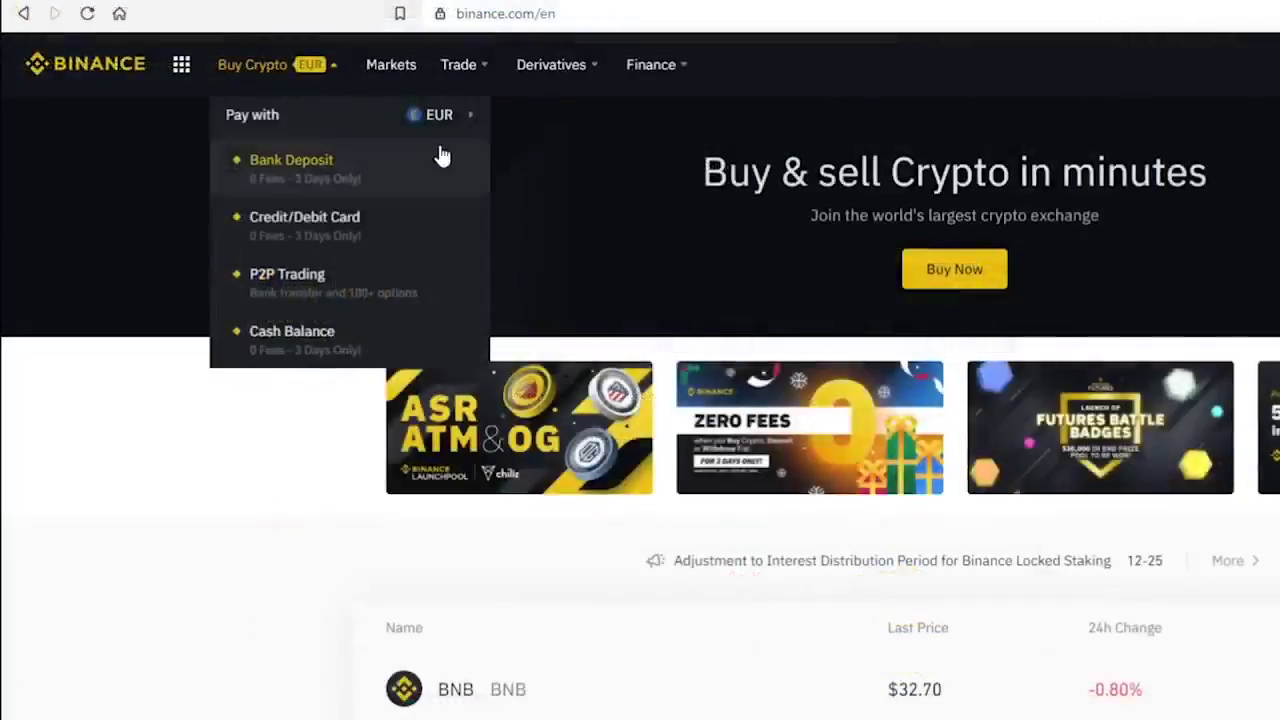
pyautogui.click(291, 99)
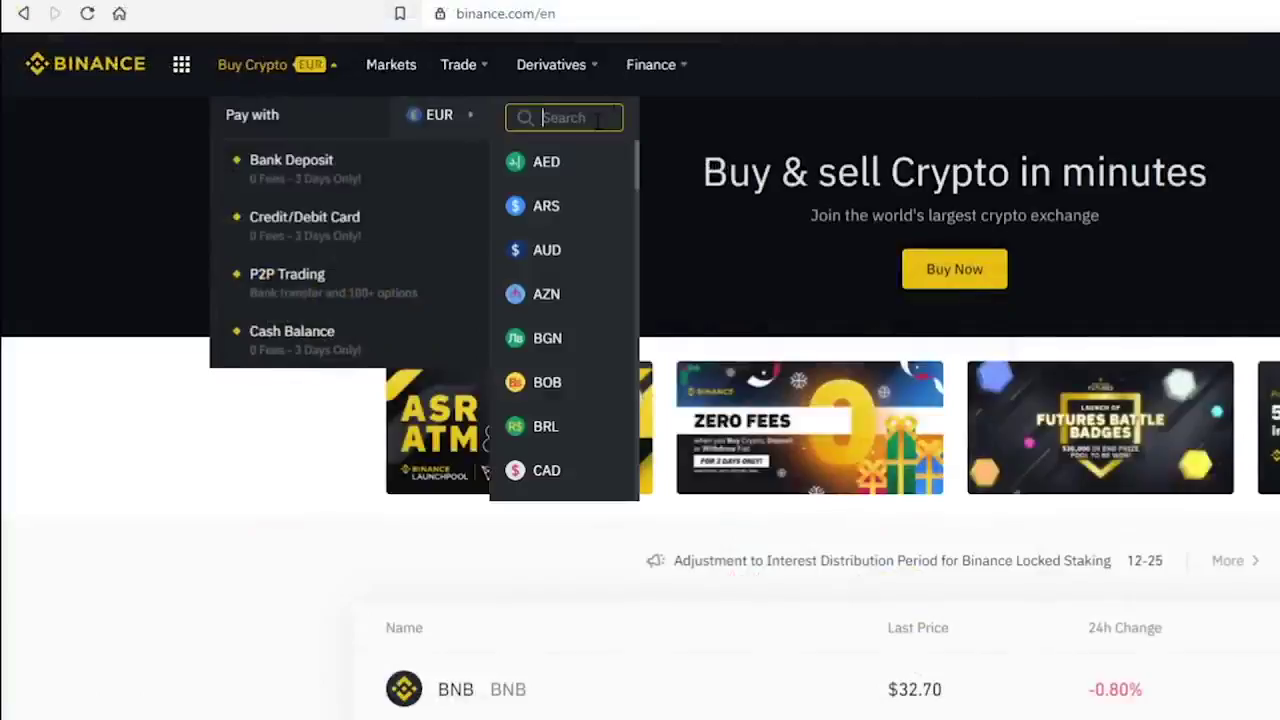
pyautogui.write('s')
pyautogui.press('BackSpace')
pyautogui.write('us')
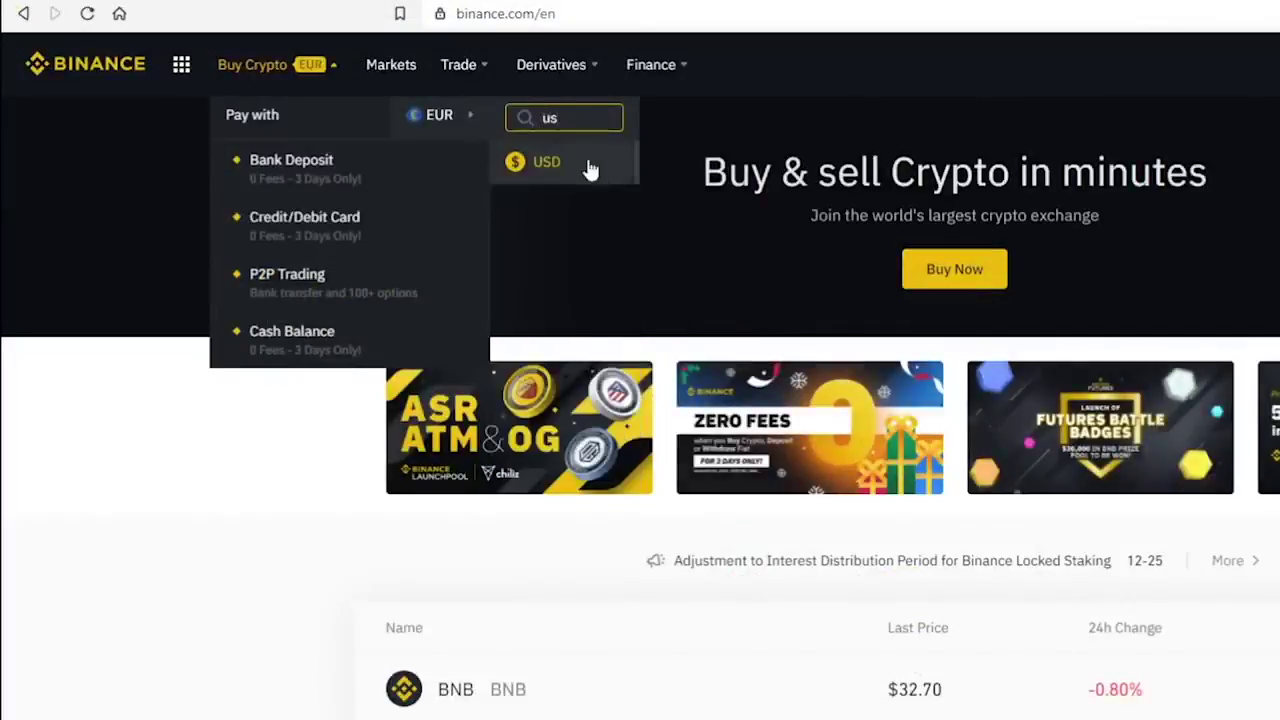
# Step: Set the currency for buying crypto to ZAR and view its payment methods
pyautogui.press('BackSpace')
pyautogui.press('BackSpace')
pyautogui.write('z')
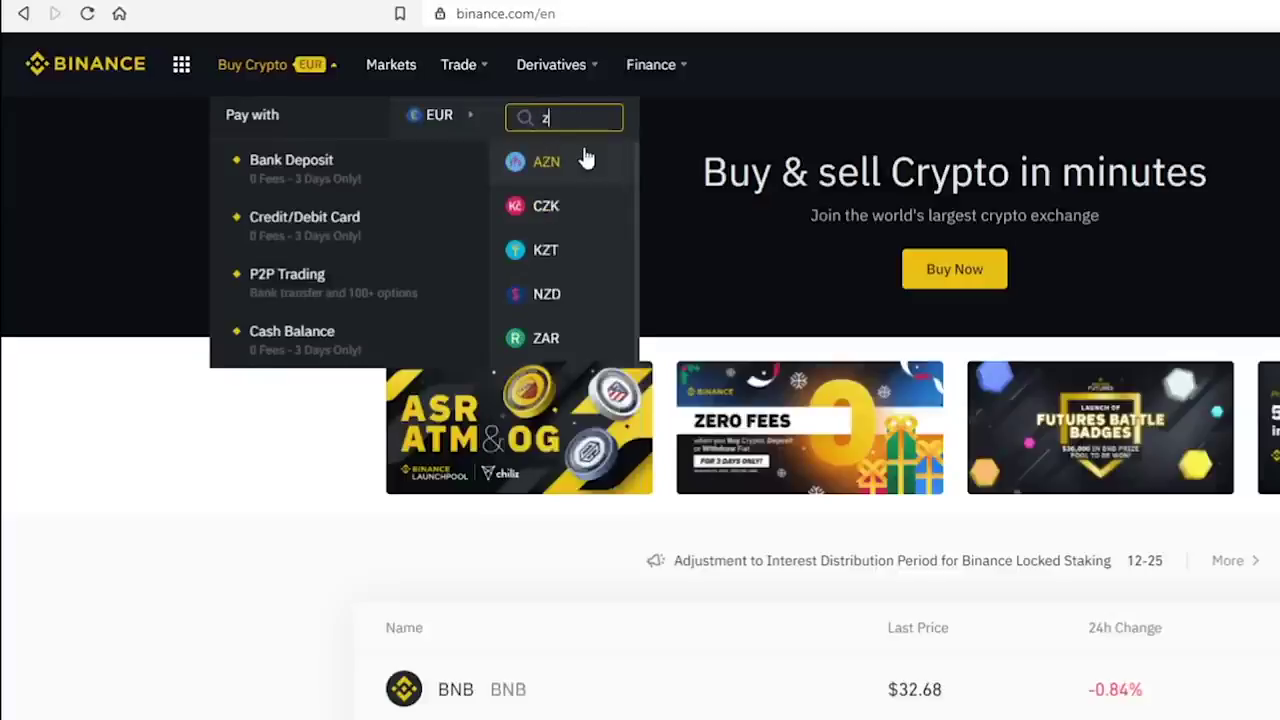
pyautogui.write('a')
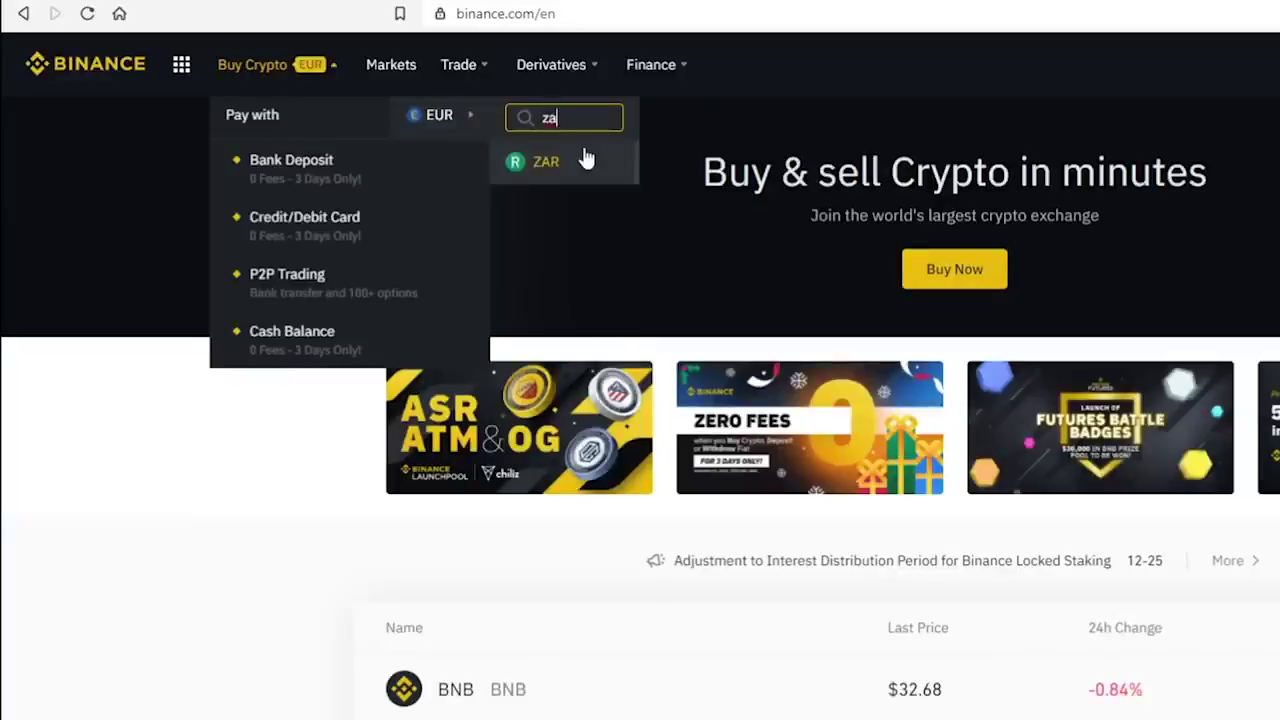
pyautogui.click(550, 165)
pyautogui.moveTo(286, 65)
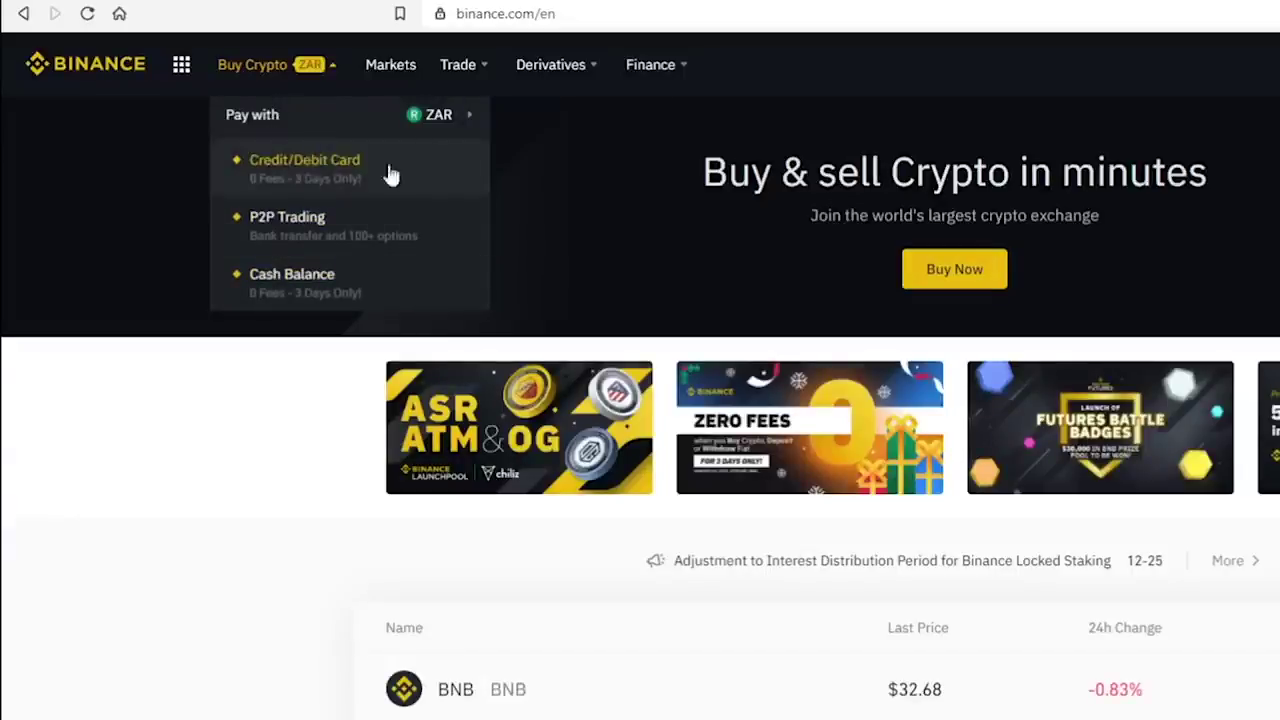
pyautogui.moveTo(312, 88)
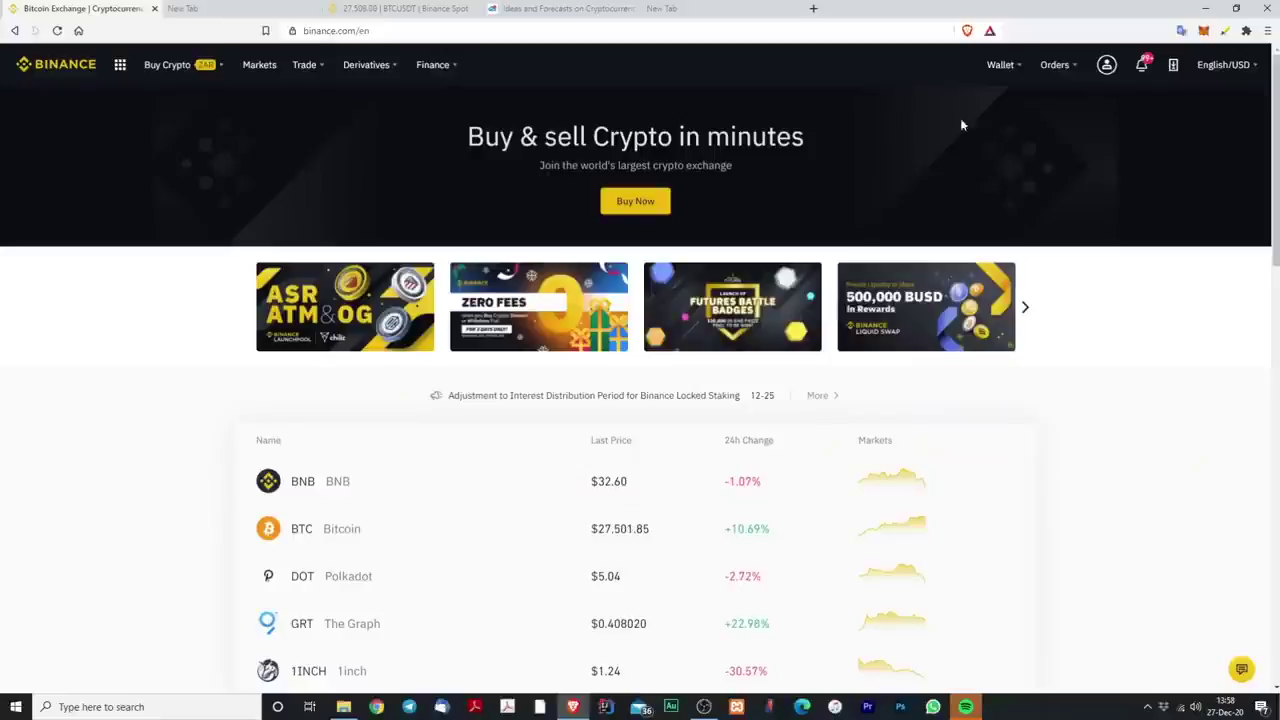
# Step: Open the wallet overview and toggle the balances between hidden and shown, leaving them shown
pyautogui.moveTo(1004, 72)
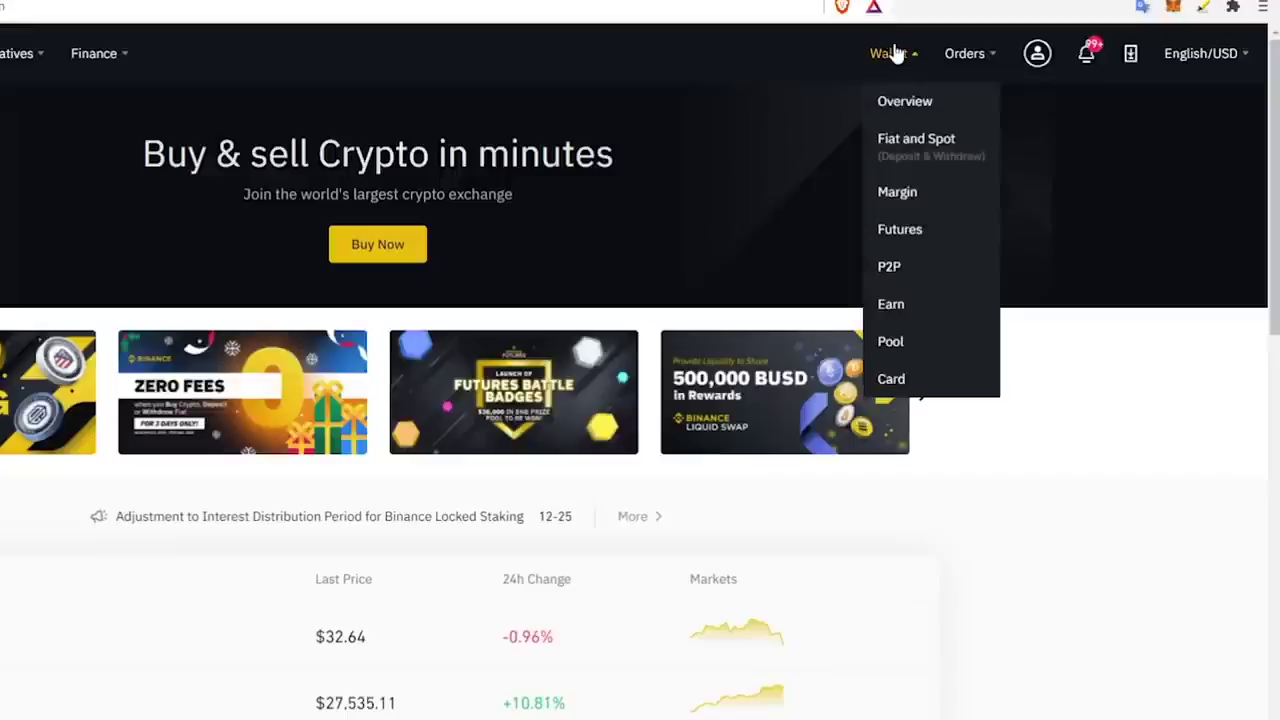
pyautogui.click(918, 103)
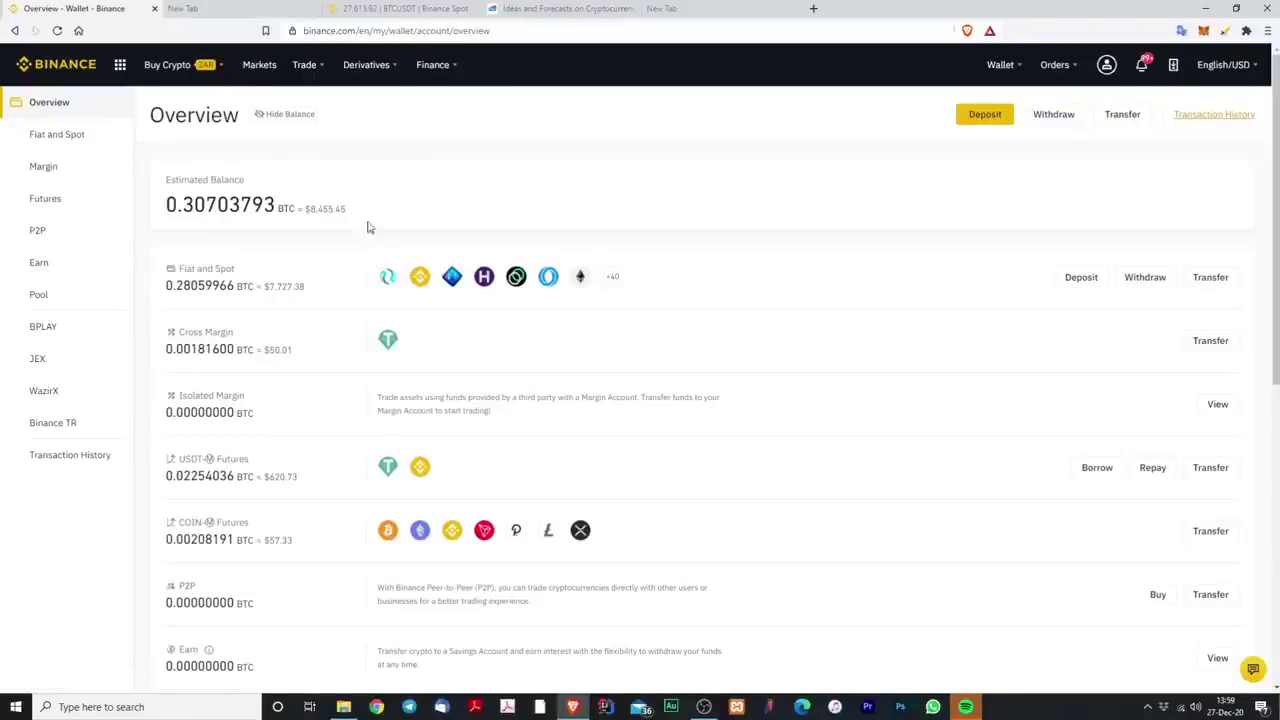
pyautogui.click(268, 122)
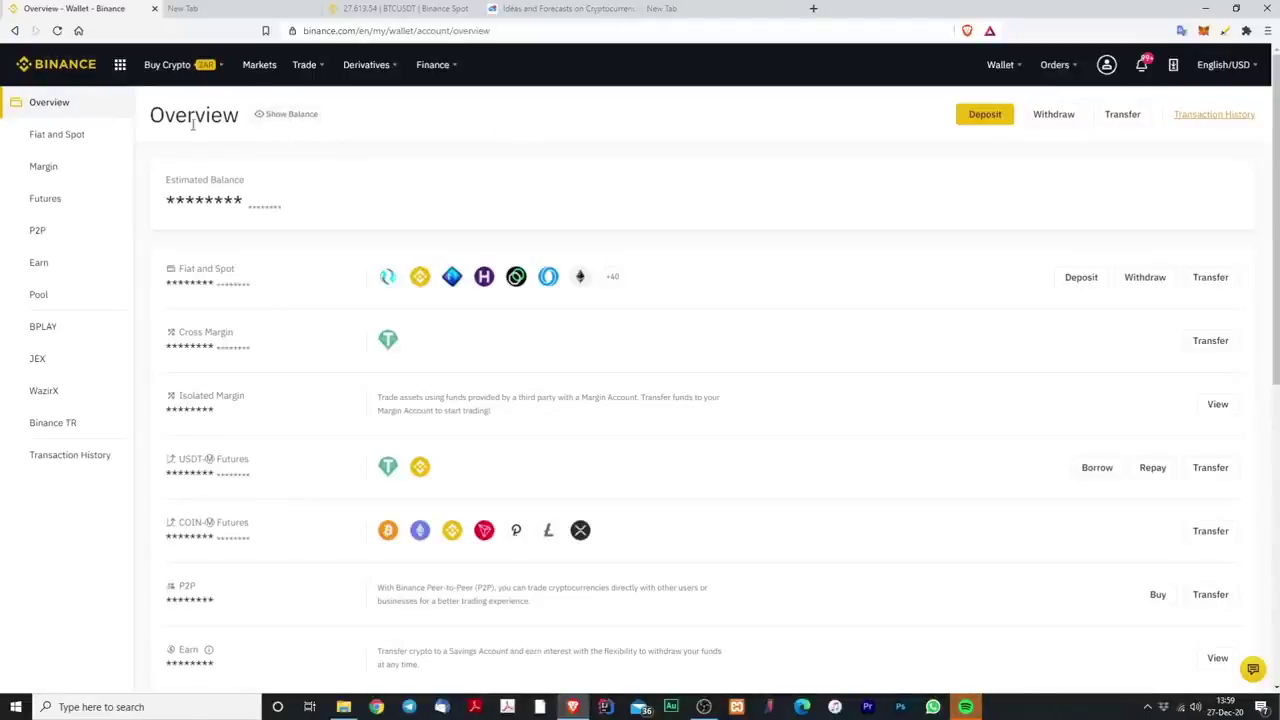
pyautogui.click(269, 119)
pyautogui.click(271, 119)
pyautogui.click(271, 118)
pyautogui.click(270, 118)
pyautogui.click(271, 118)
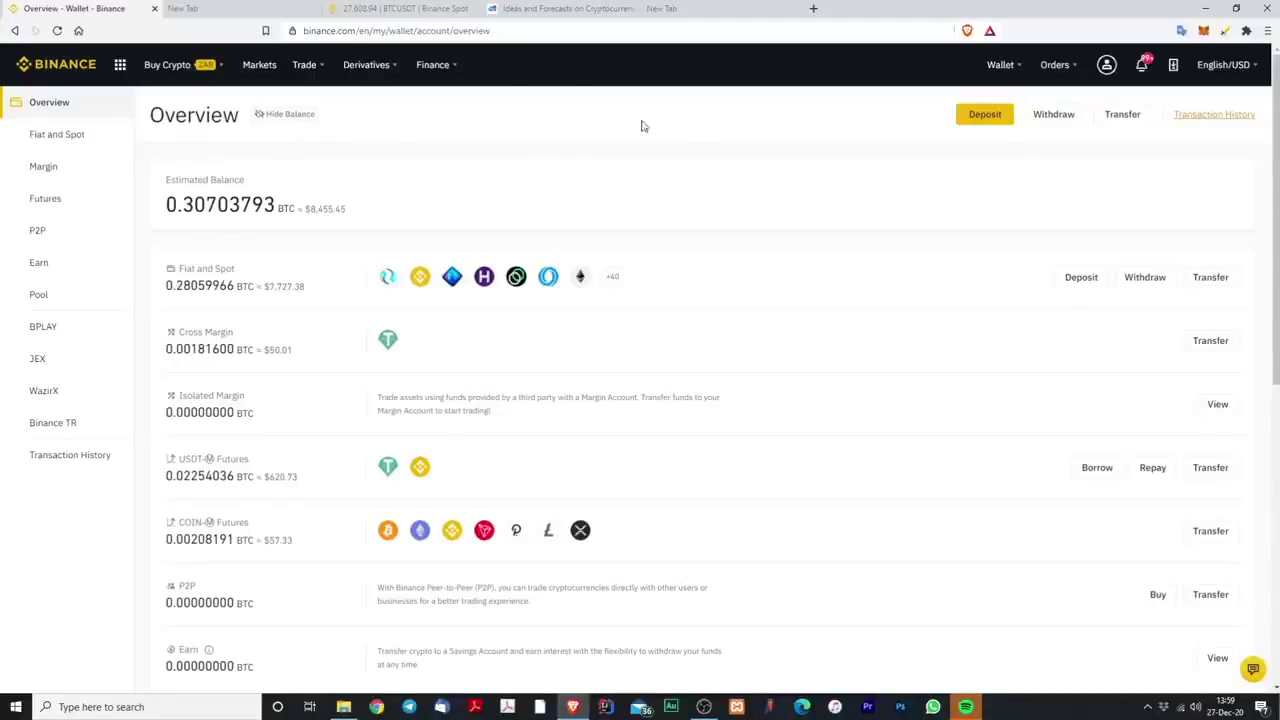
# Step: Open the Fiat and Spot wallet and hide the small balances
pyautogui.click(66, 141)
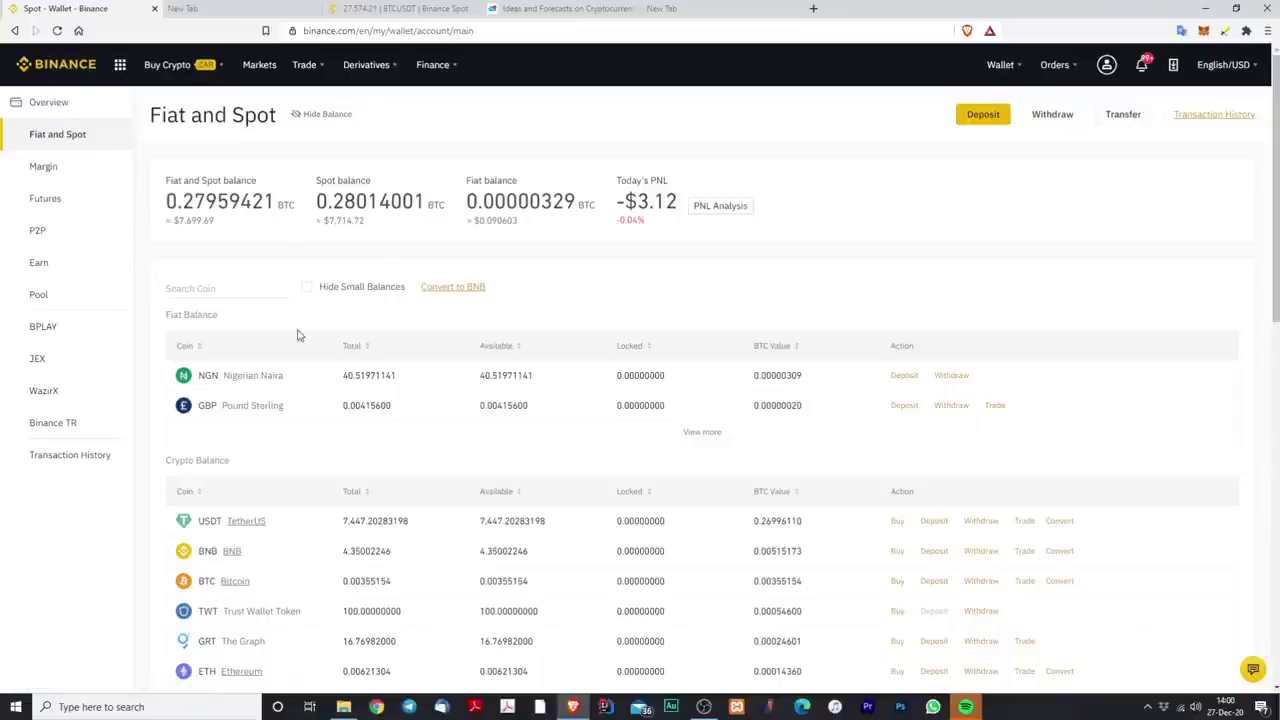
pyautogui.click(306, 287)
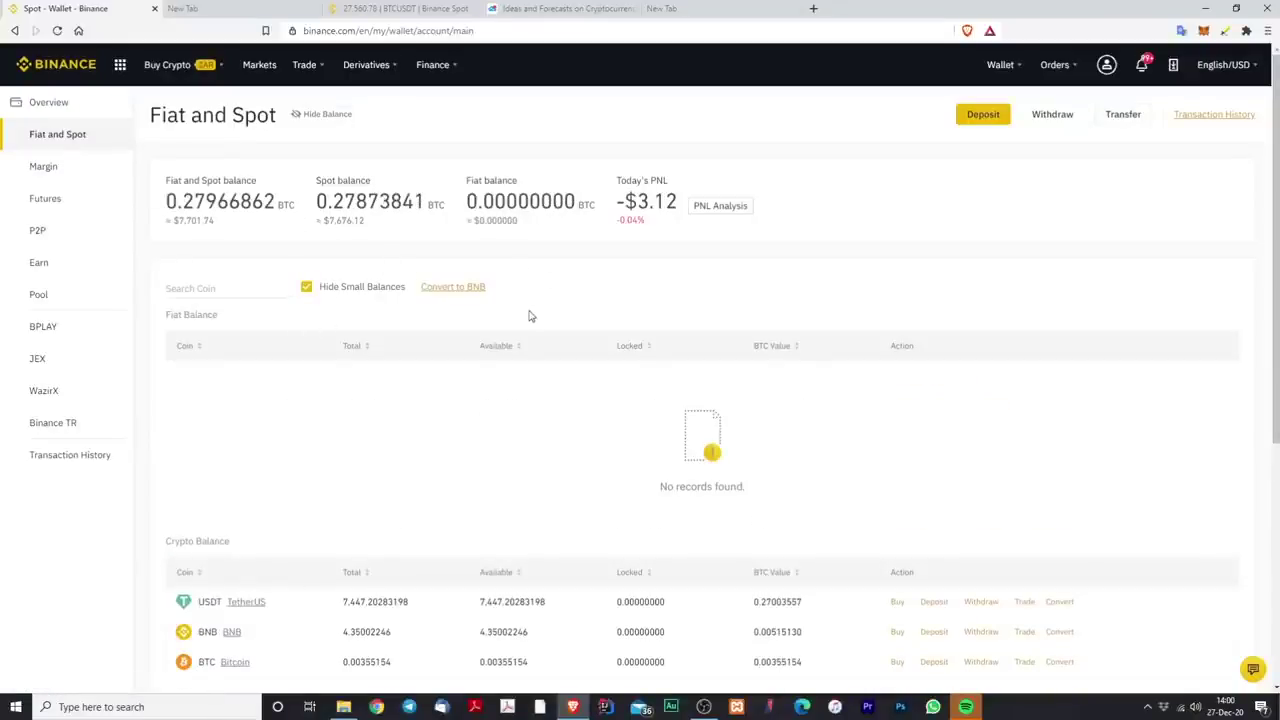
pyautogui.scroll(-2, 530, 316)
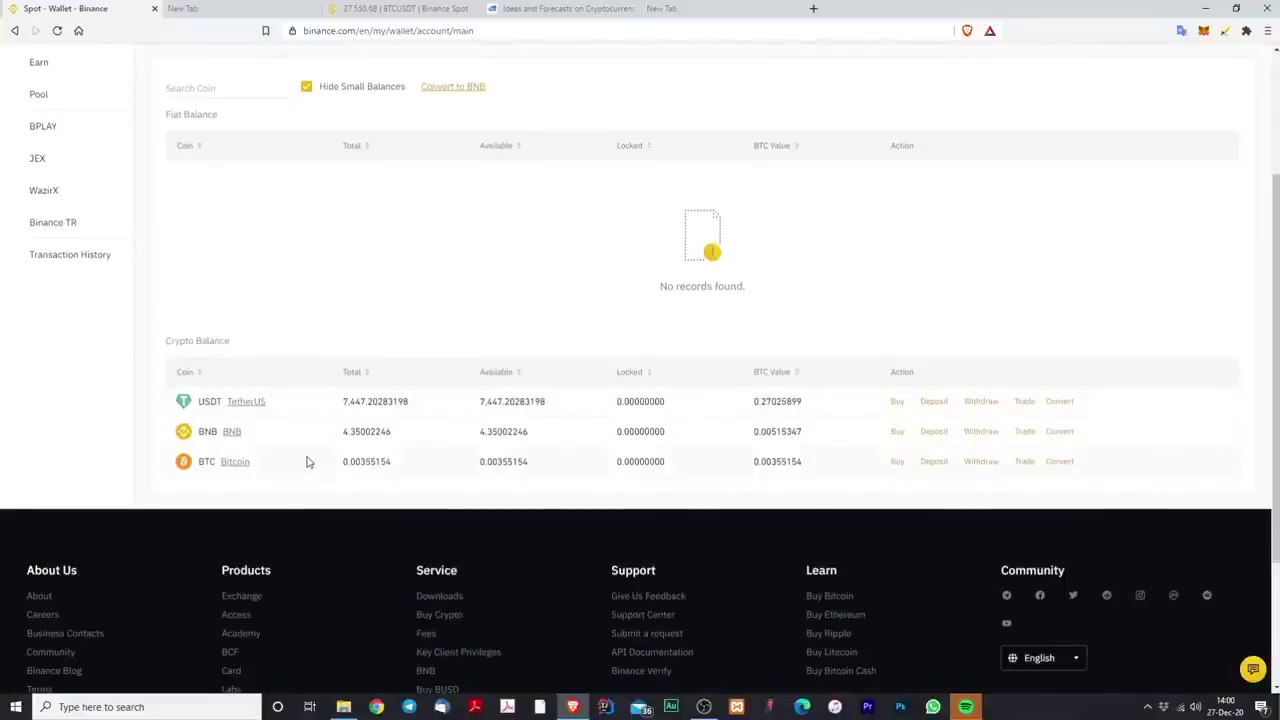
pyautogui.scroll(2, 308, 462)
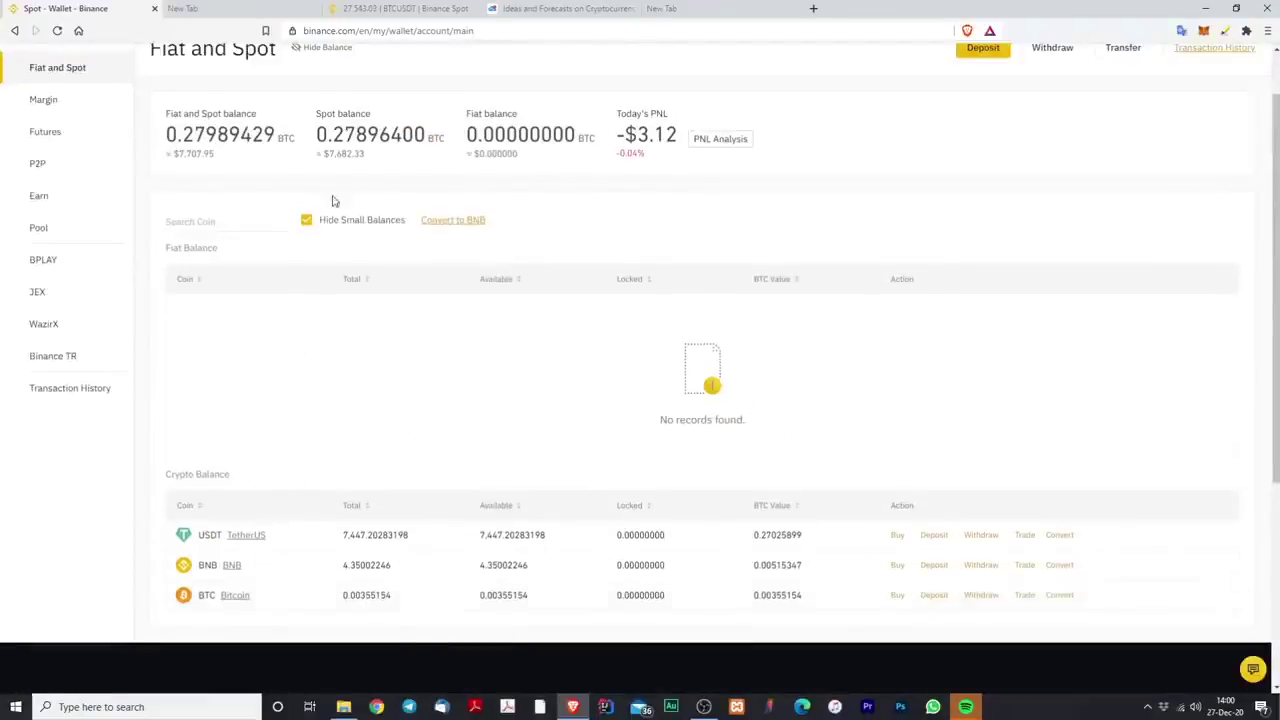
# Step: Show the small balances again and look through the fiat and crypto holdings
pyautogui.click(306, 220)
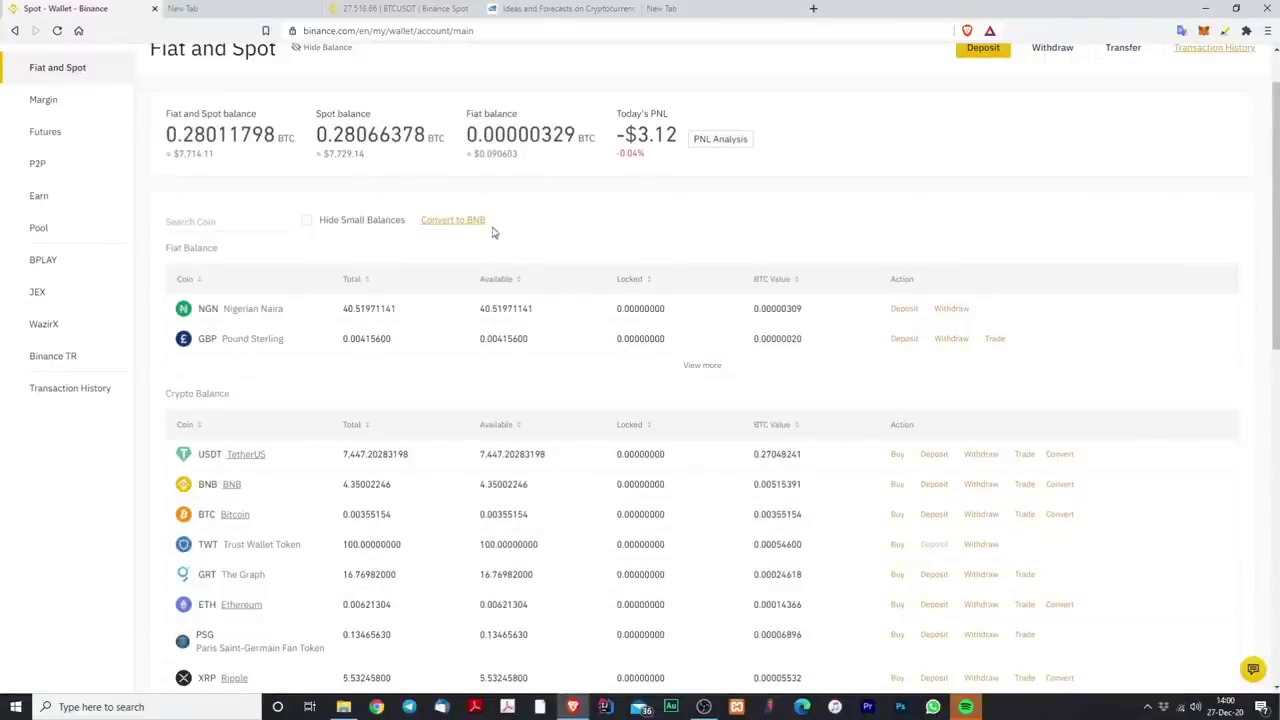
pyautogui.moveTo(353, 309); pyautogui.dragTo(386, 310)
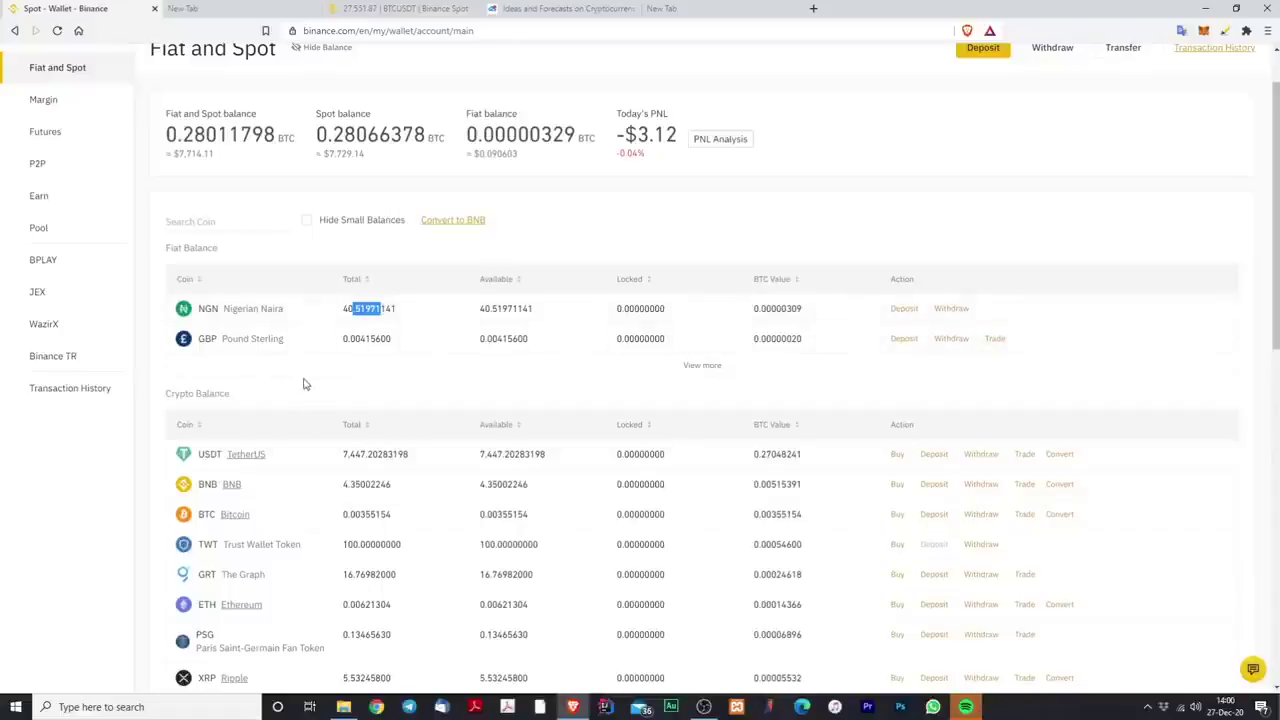
pyautogui.scroll(-3, 270, 383)
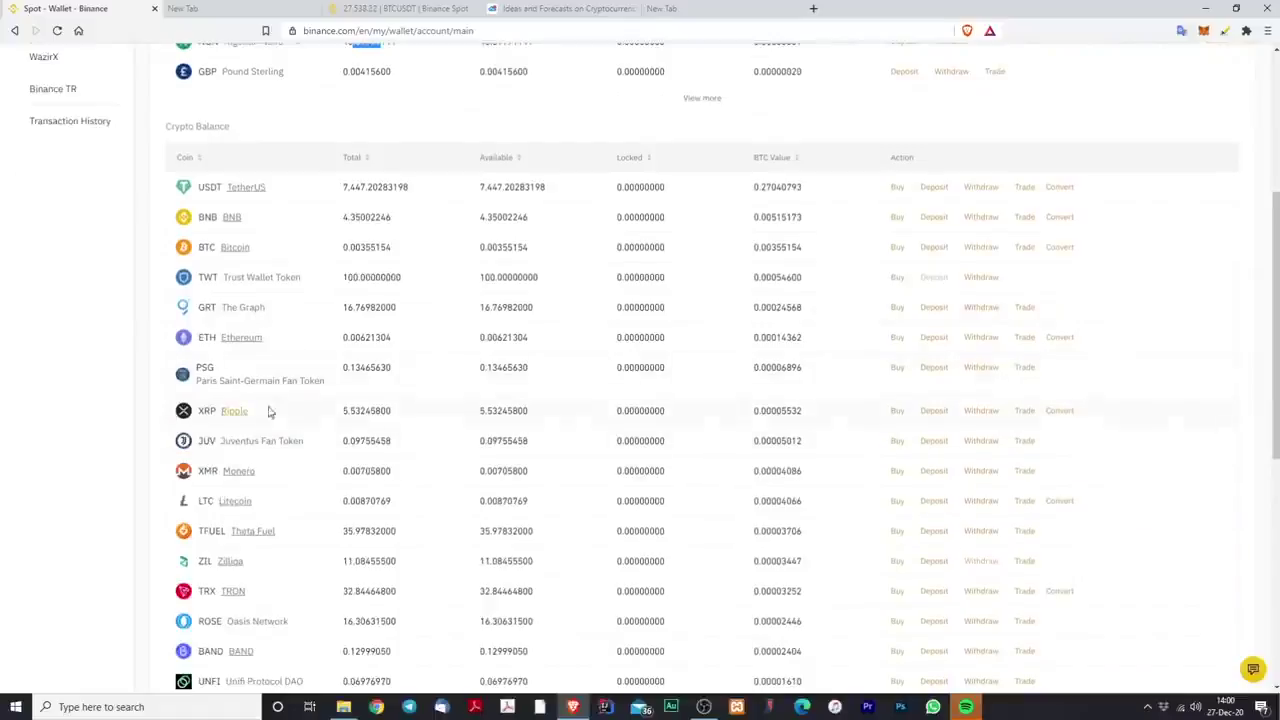
# Step: Open the small-balance conversion to BNB from the Fiat and Spot wallet and select all listed coins
pyautogui.scroll(-3, 390, 378)
pyautogui.scroll(6, 391, 377)
pyautogui.click(537, 265)
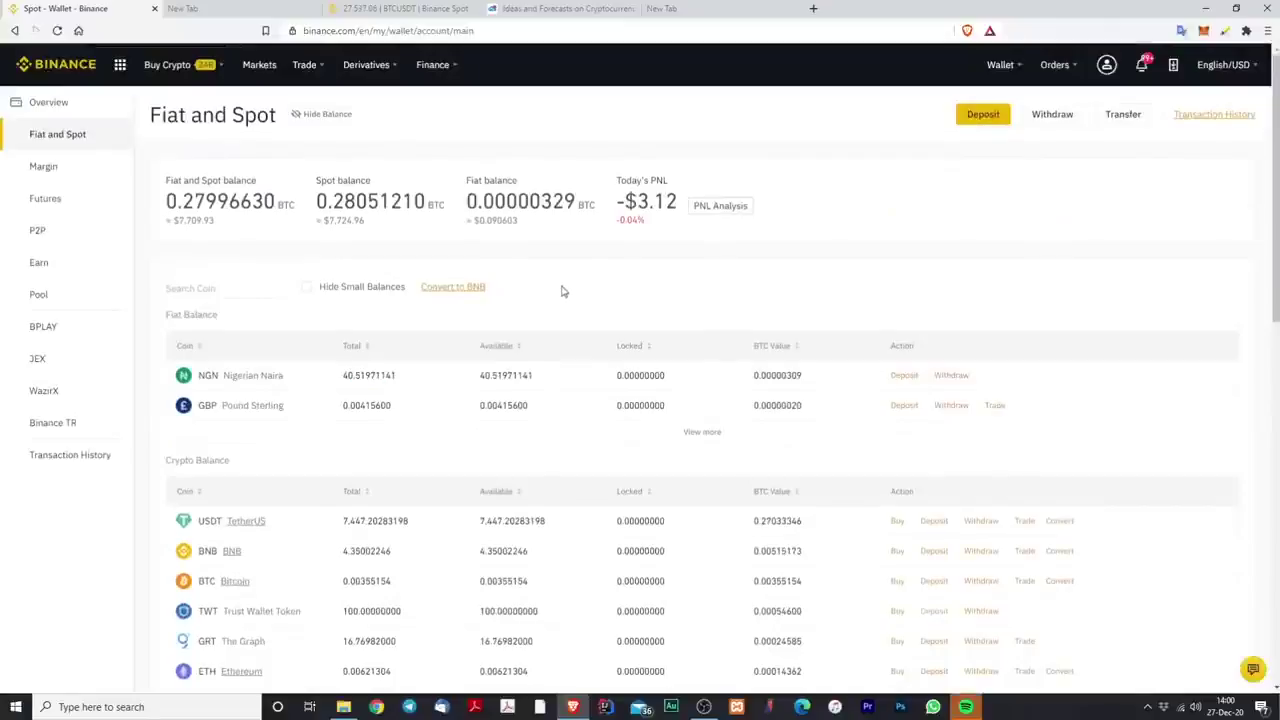
pyautogui.click(460, 288)
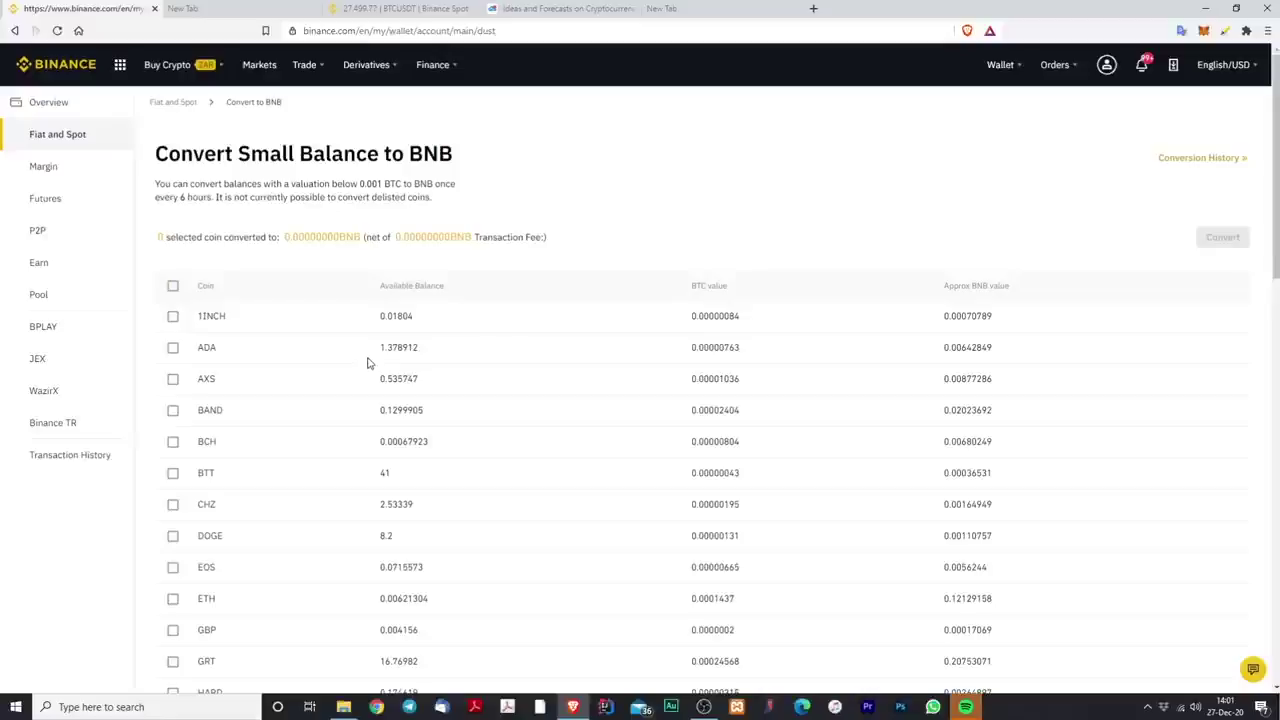
pyautogui.click(174, 288)
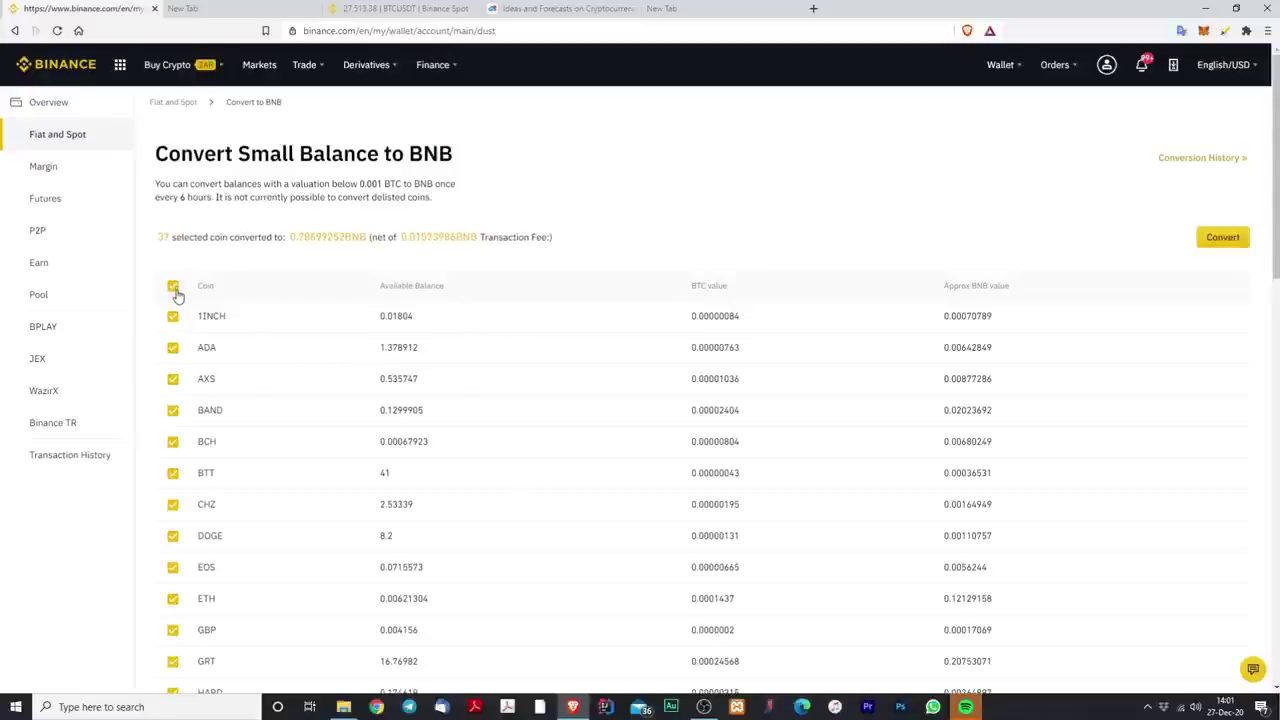
# Step: Review the selected coins, convert their small balances to BNB and confirm the conversion
pyautogui.scroll(-5, 366, 539)
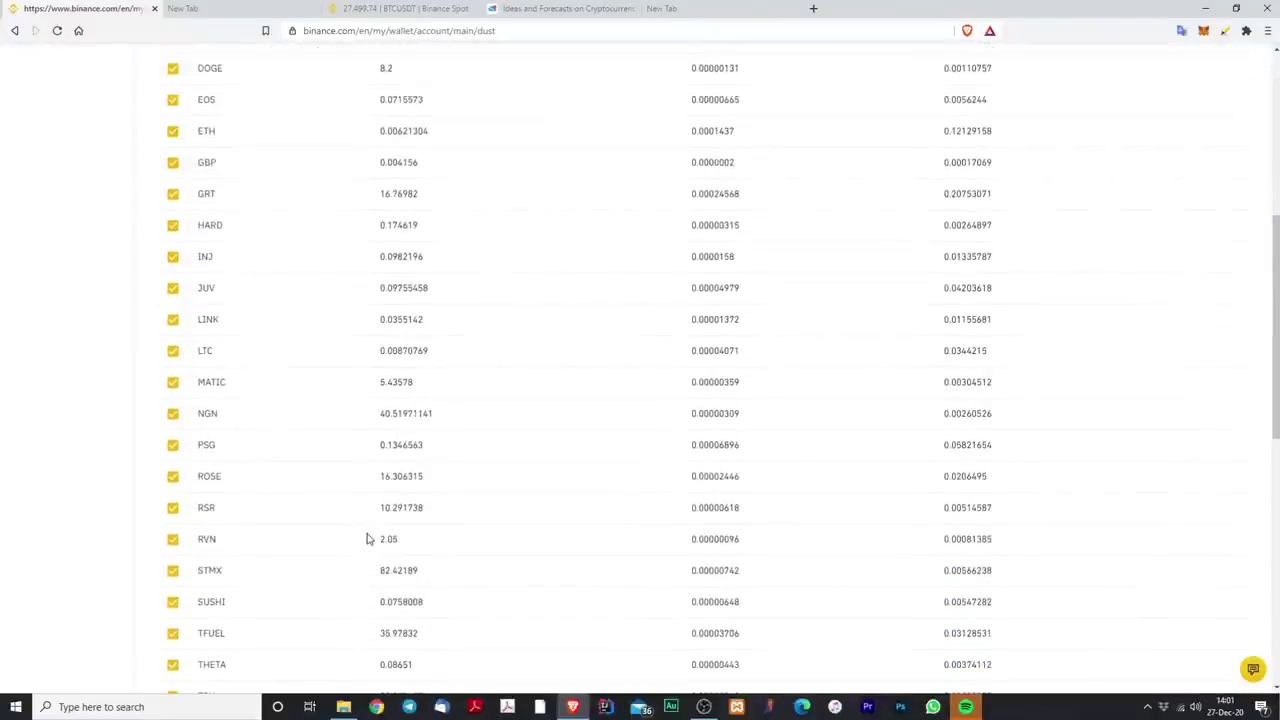
pyautogui.scroll(5, 366, 539)
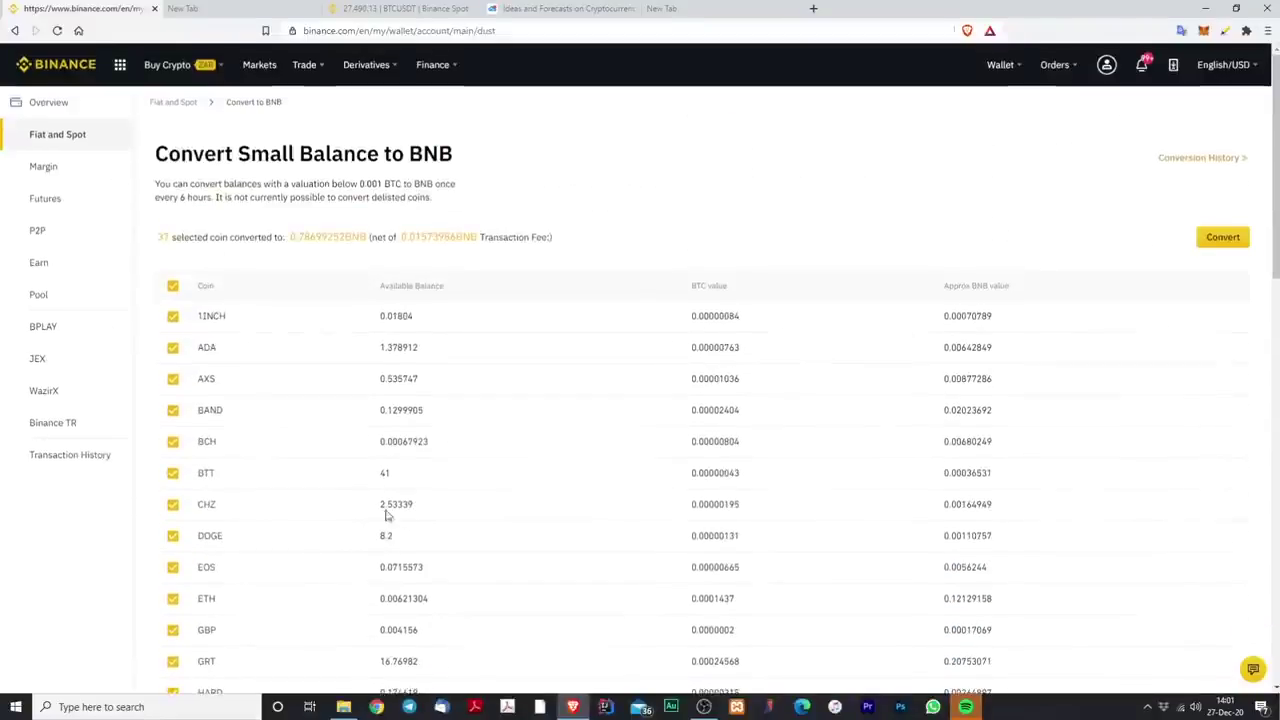
pyautogui.click(1230, 240)
pyautogui.click(588, 444)
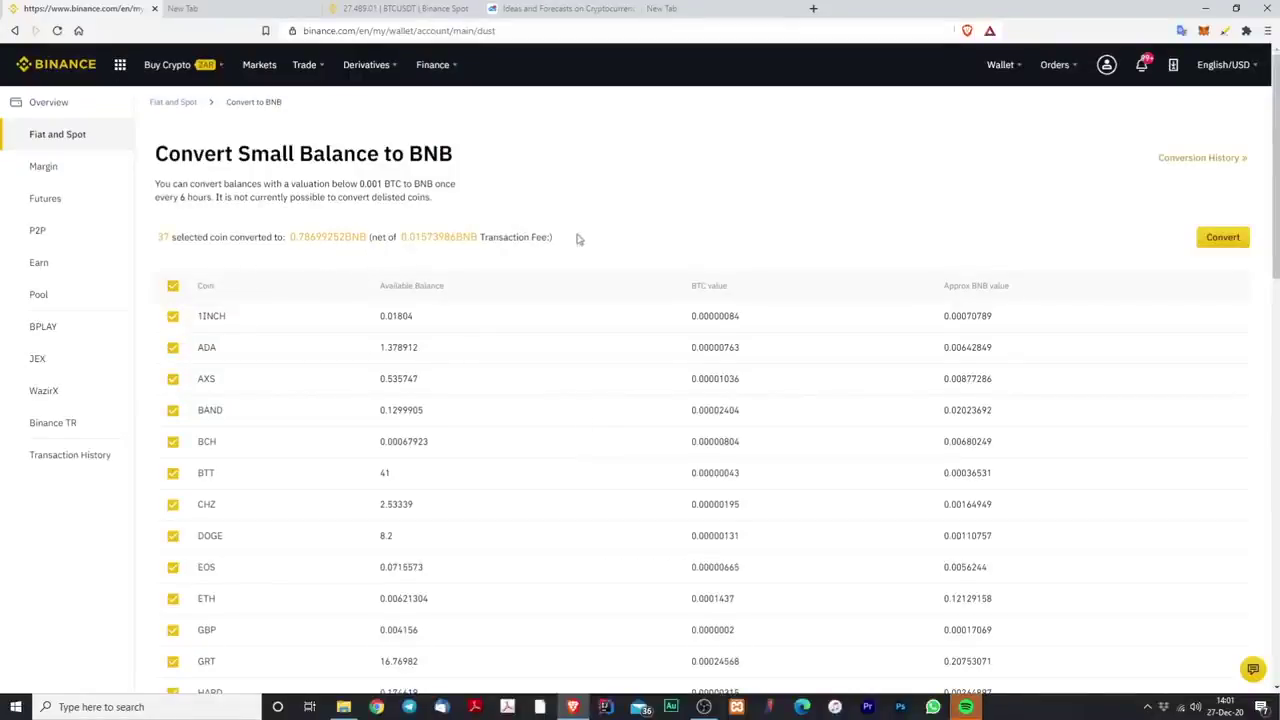
pyautogui.click(1212, 240)
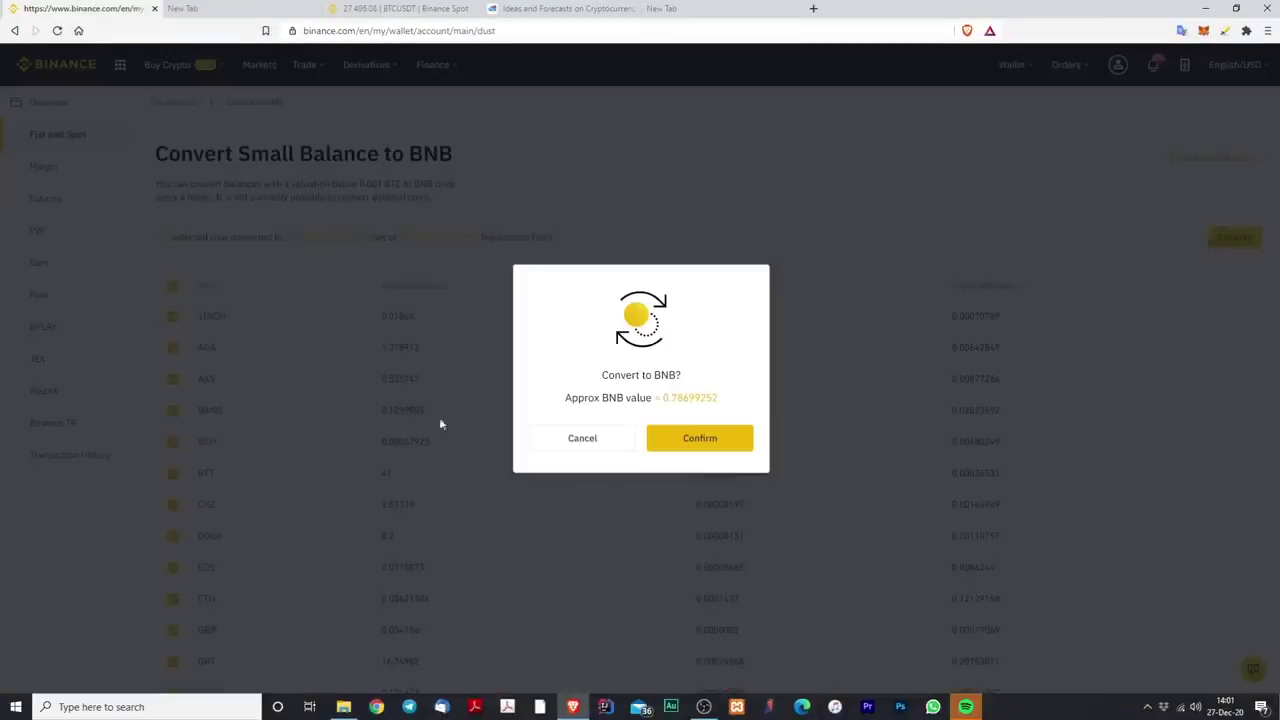
pyautogui.click(691, 444)
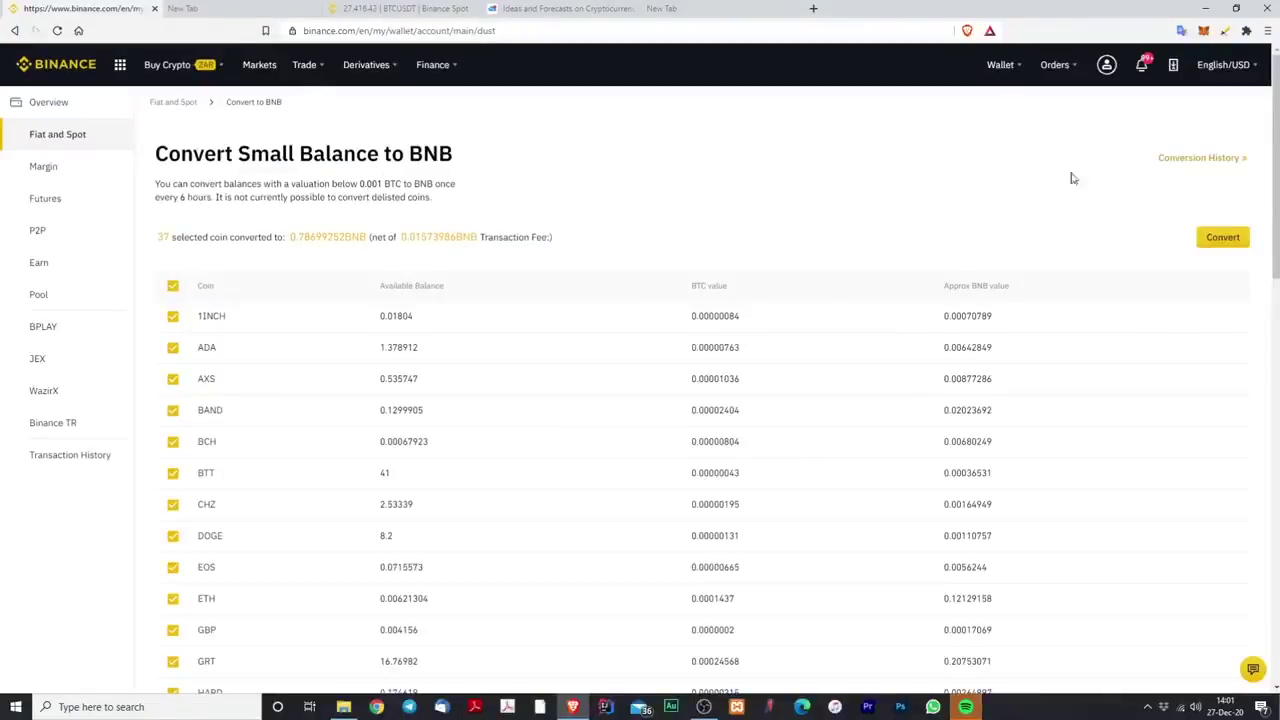
# Step: View the wallet overview and the Margin wallet, and return to the Fiat and Spot wallet
pyautogui.scroll(-2, 271, 234)
pyautogui.scroll(2, 300, 200)
pyautogui.scroll(-4, 342, 375)
pyautogui.scroll(4, 342, 375)
pyautogui.click(70, 104)
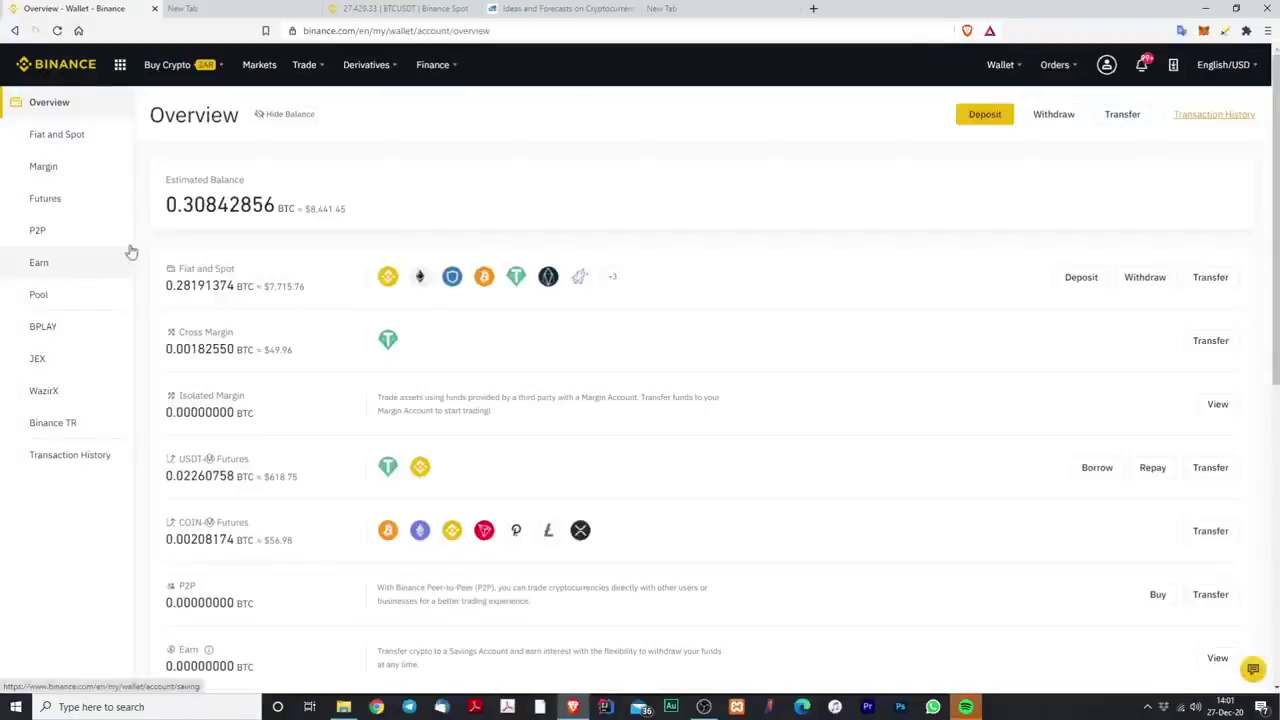
pyautogui.click(68, 170)
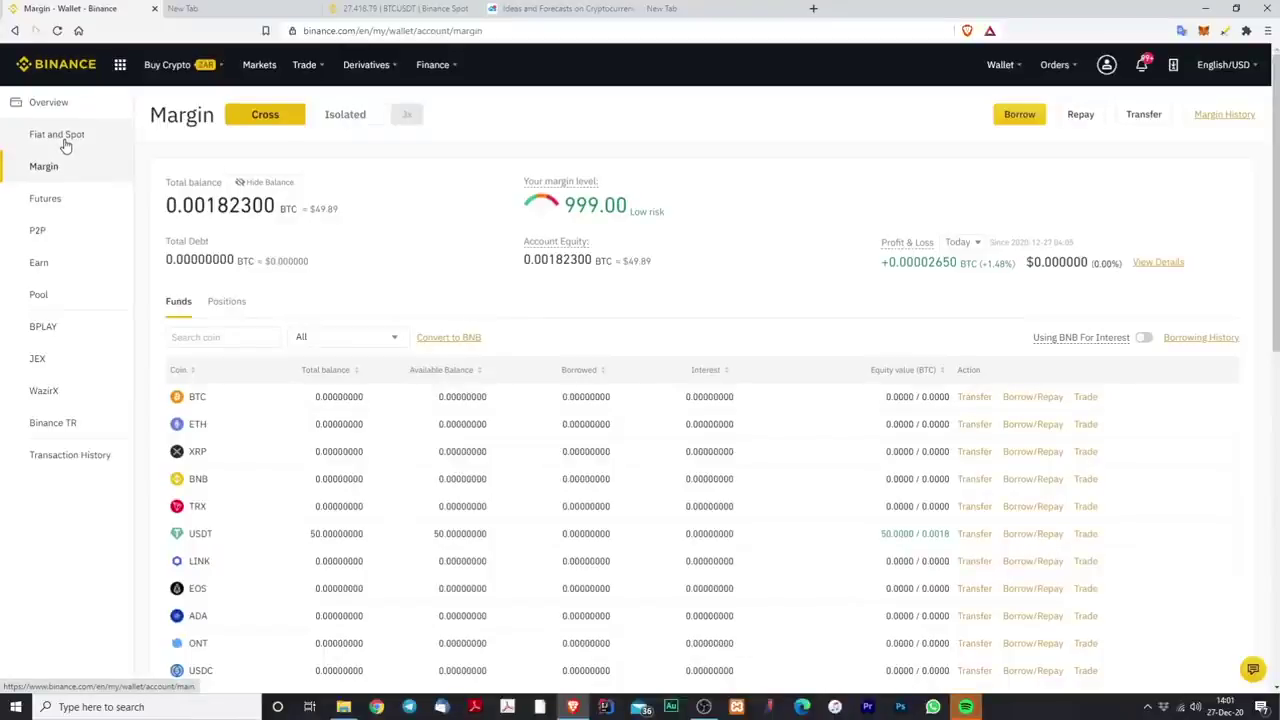
pyautogui.click(65, 140)
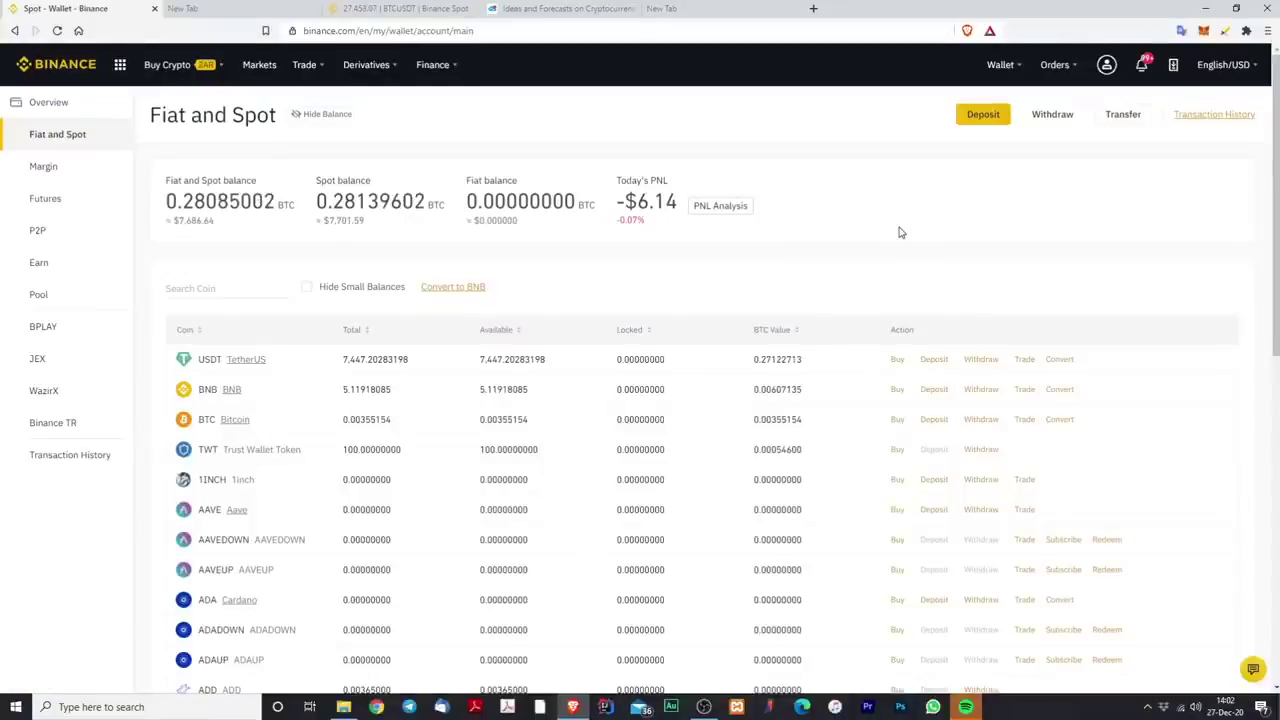
# Step: Open the deposit page, check the fiat currency choice and switch to crypto deposits
pyautogui.click(983, 116)
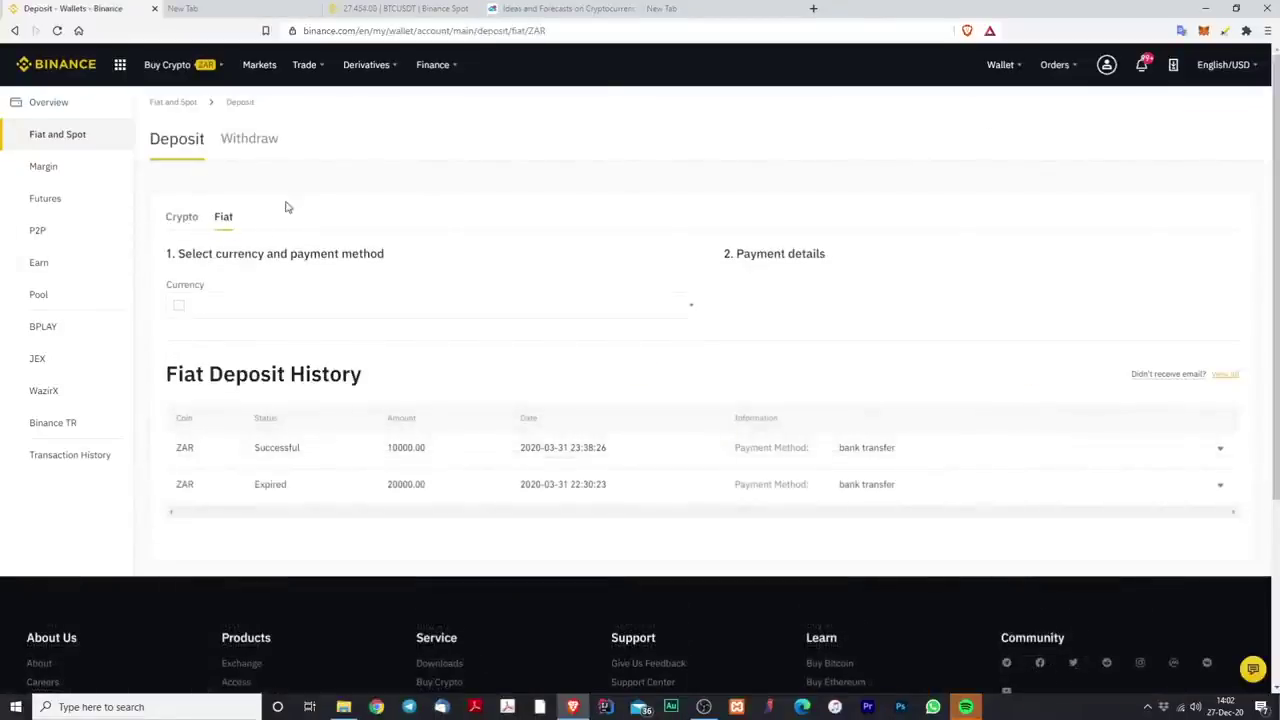
pyautogui.click(255, 311)
pyautogui.click(255, 311)
pyautogui.click(186, 219)
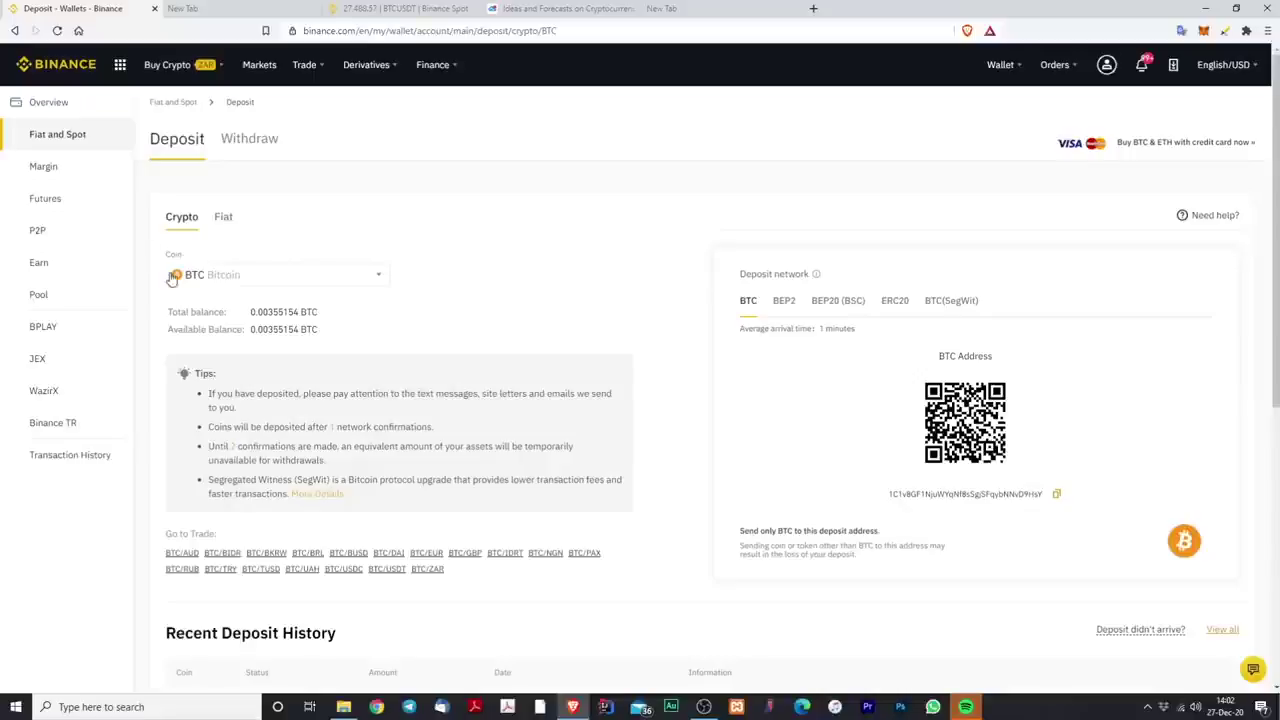
# Step: Search the deposit coins for "ether" and choose ETH Ethereum as the coin to deposit
pyautogui.click(227, 277)
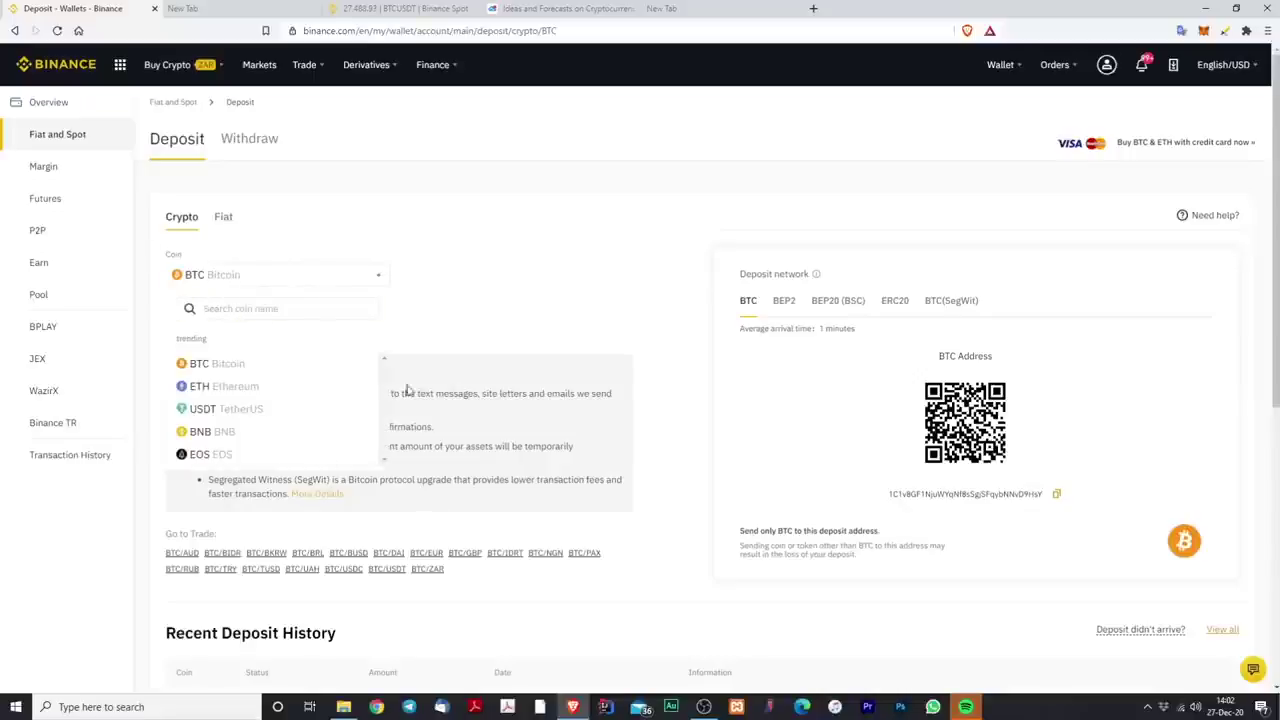
pyautogui.click(360, 270)
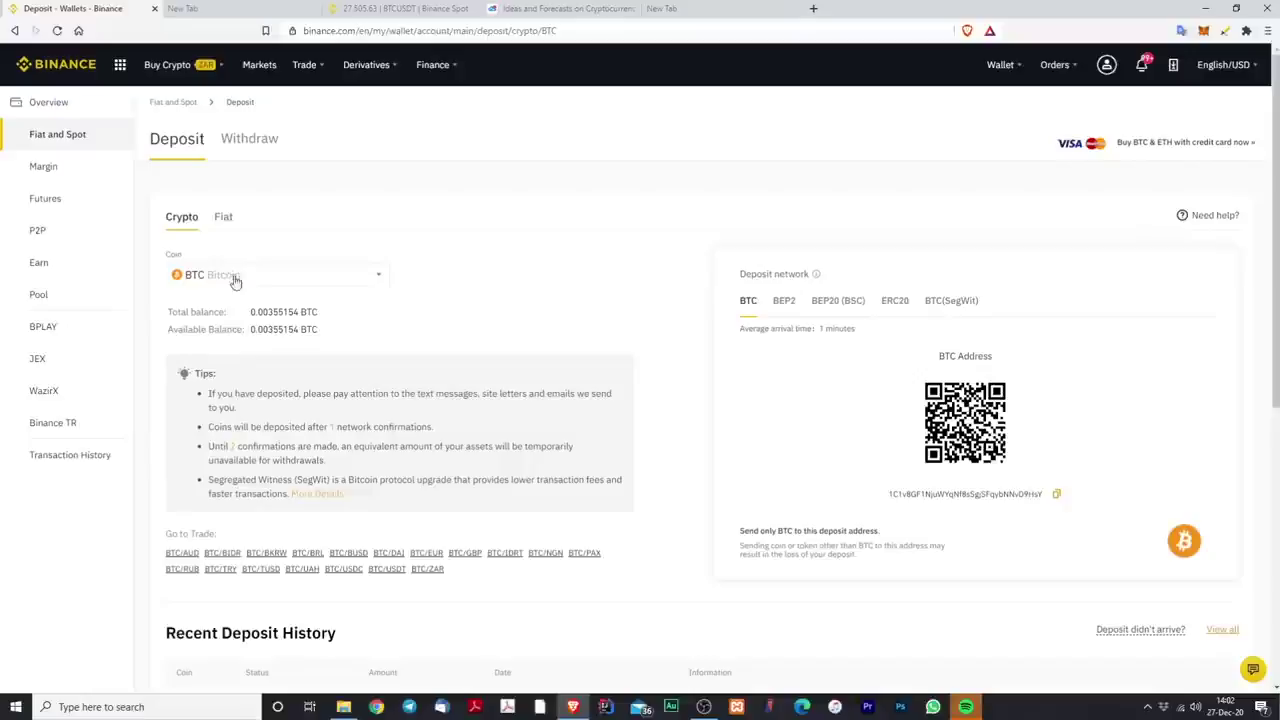
pyautogui.click(278, 273)
pyautogui.click(250, 310)
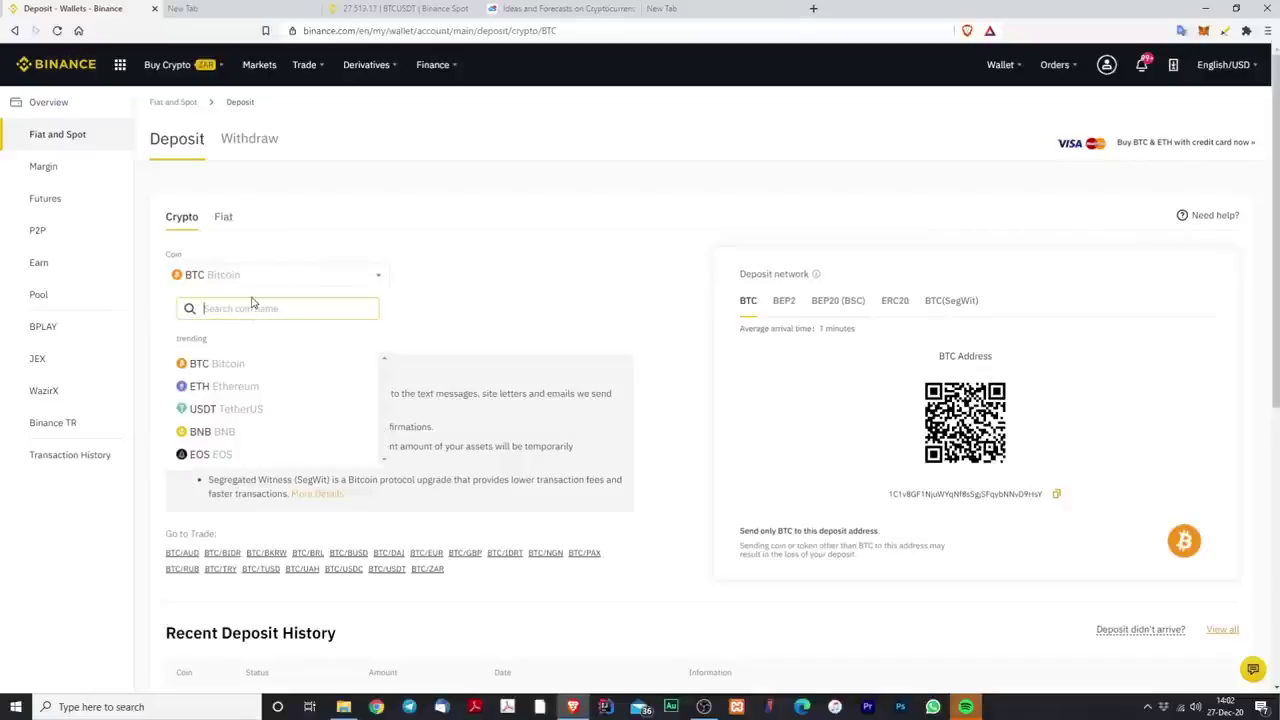
pyautogui.write('eth')
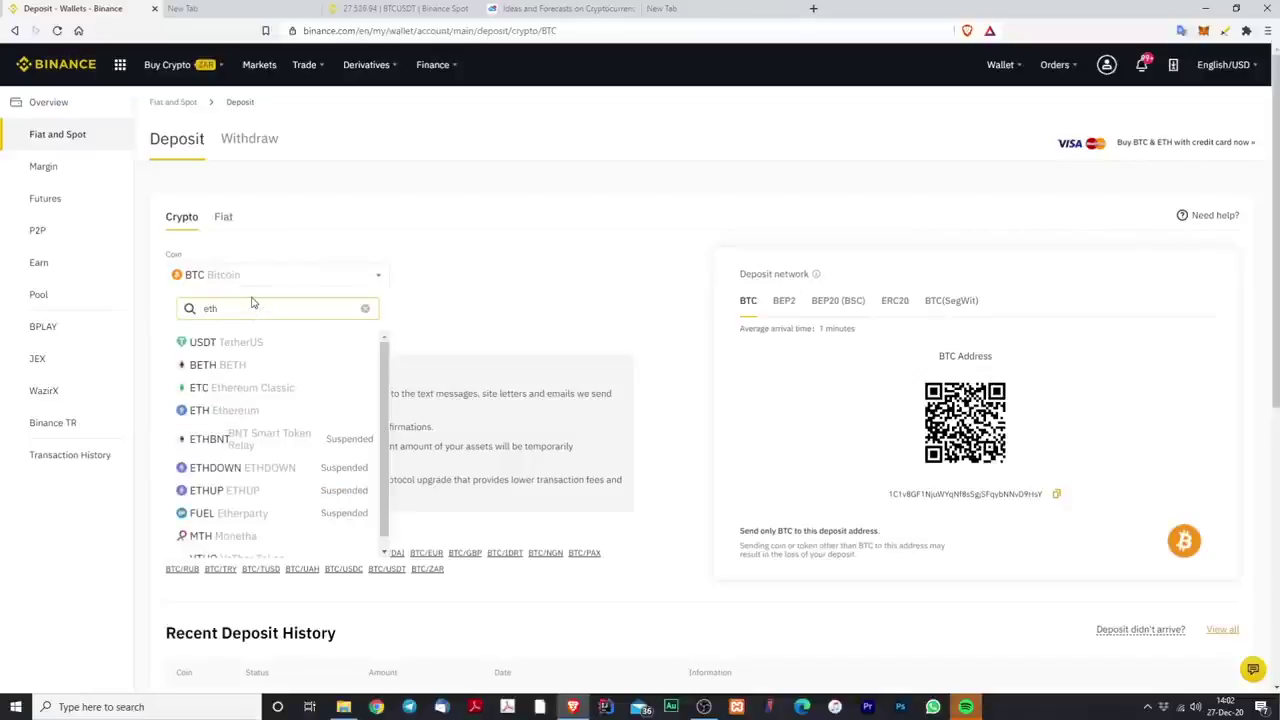
pyautogui.write('e')
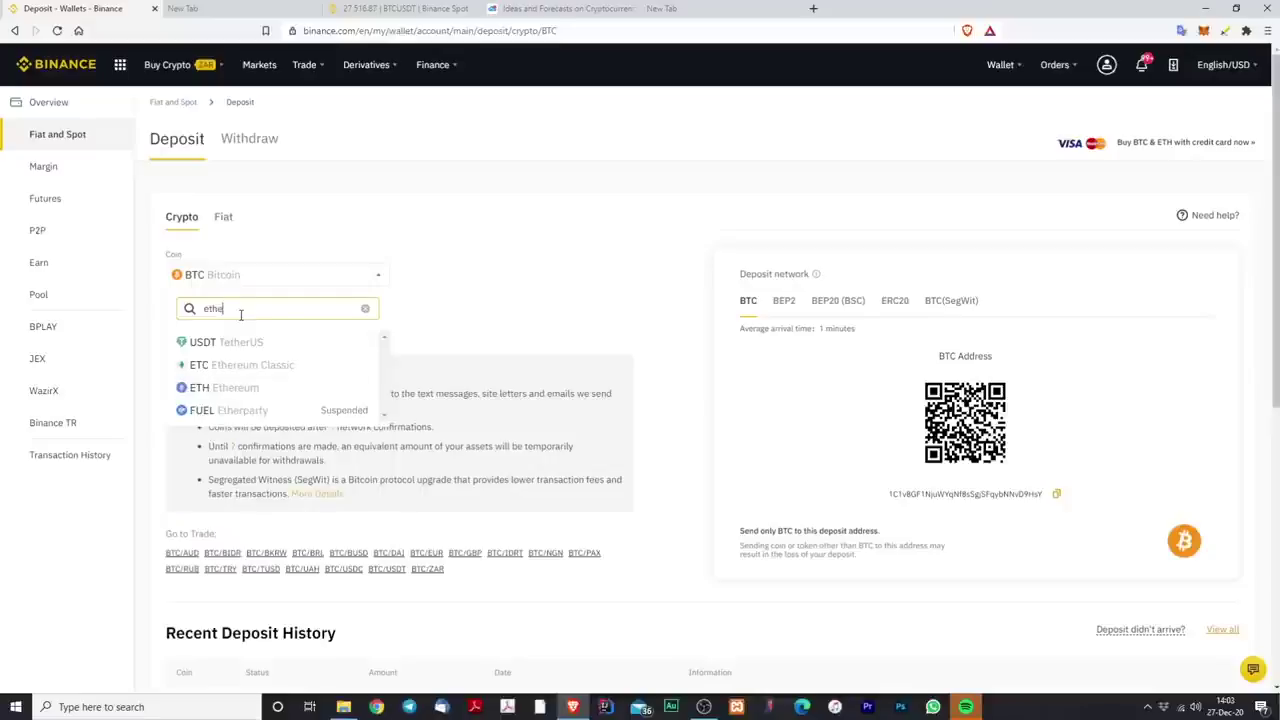
pyautogui.write('r')
pyautogui.click(278, 389)
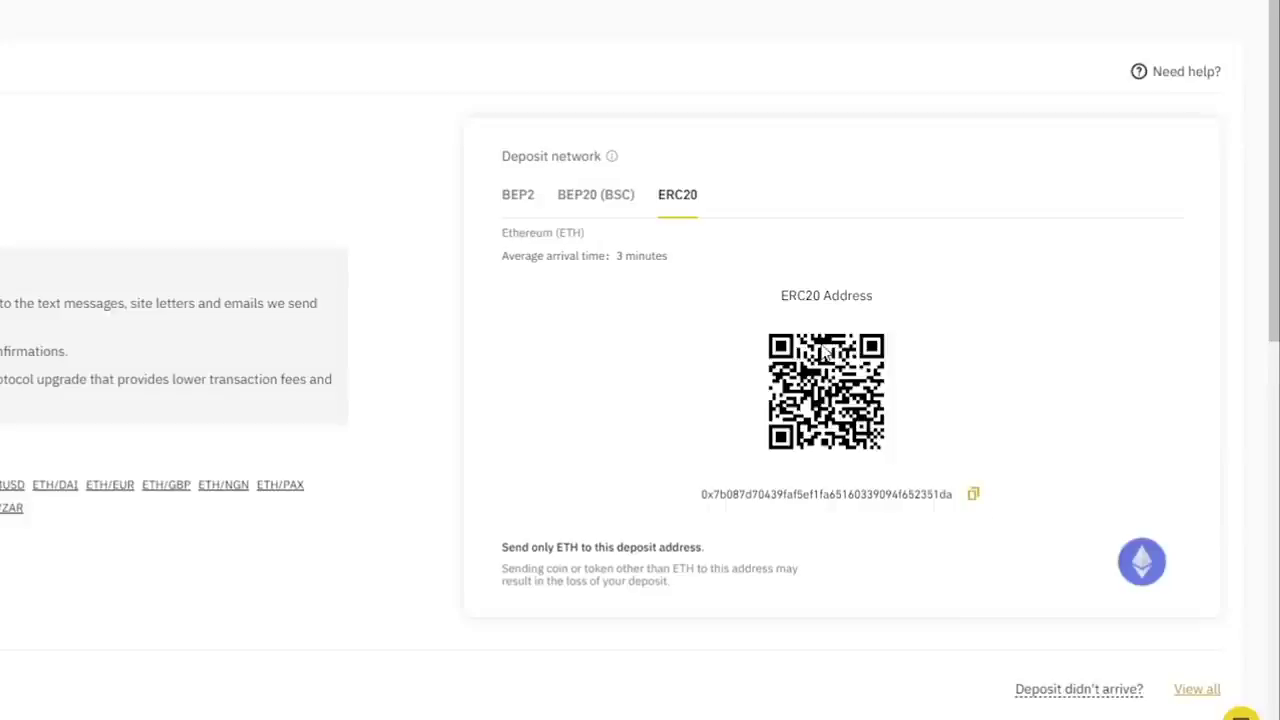
# Step: Copy the ERC20 deposit address for Ethereum
pyautogui.click(973, 496)
pyautogui.click(973, 497)
pyautogui.click(974, 497)
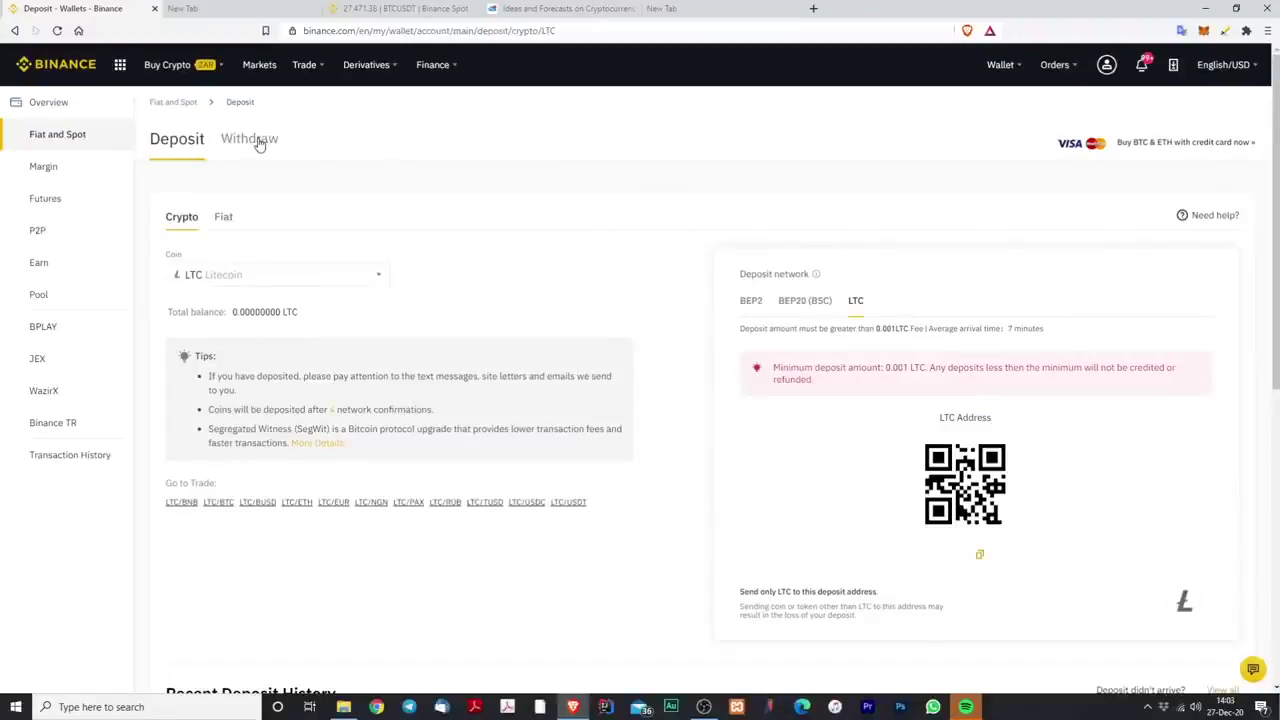
# Step: Open the withdrawal page from the wallet overview and look through the available fiat currencies
pyautogui.scroll(-1, 72, 175)
pyautogui.scroll(1, 72, 175)
pyautogui.click(63, 103)
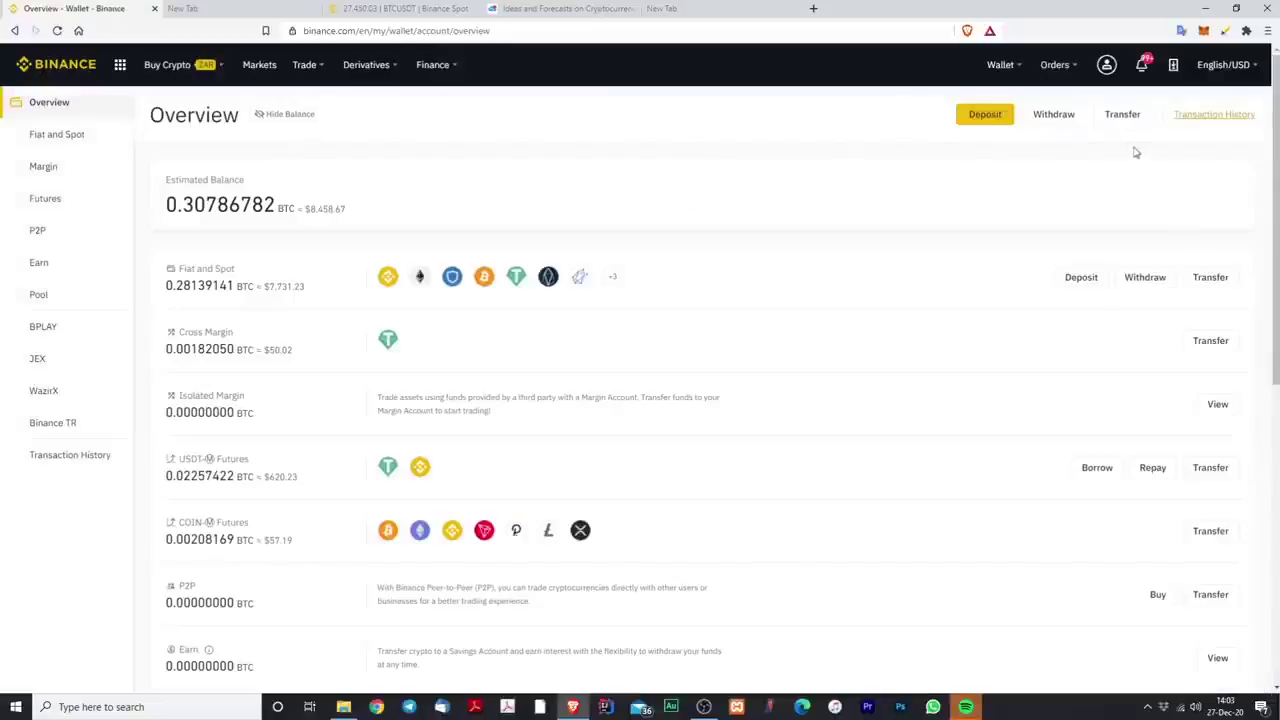
pyautogui.click(1040, 119)
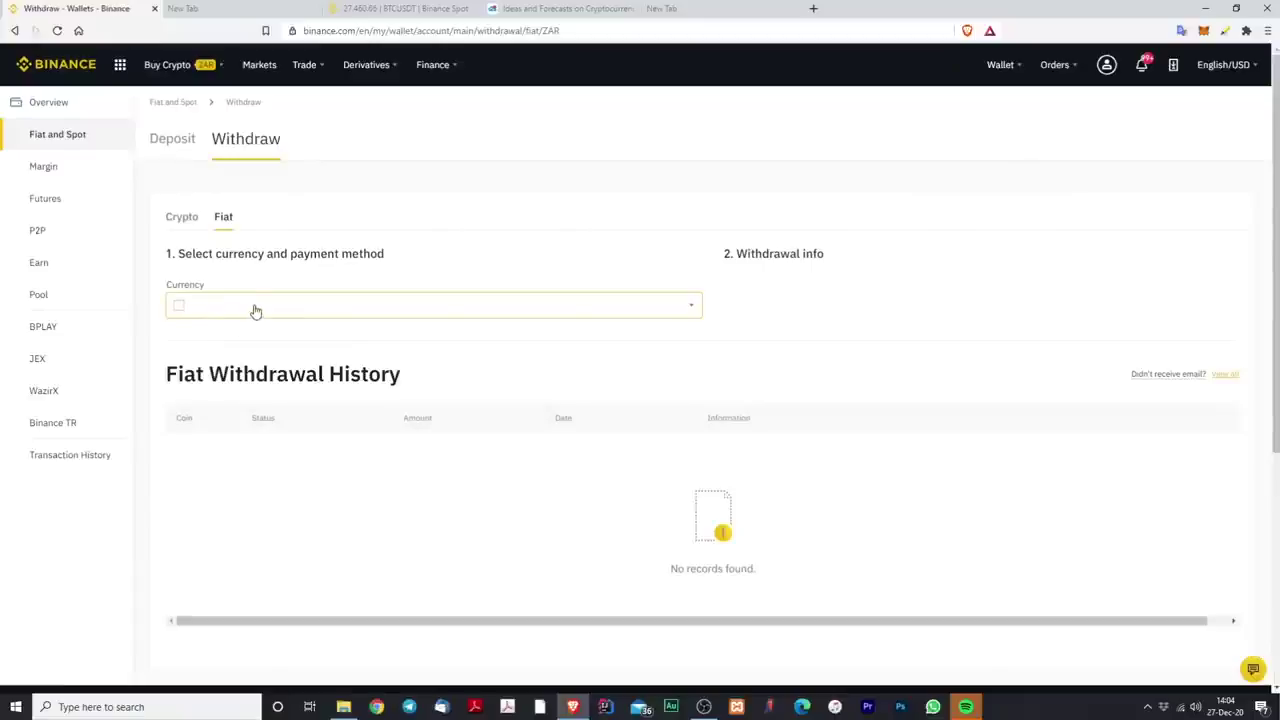
pyautogui.click(256, 312)
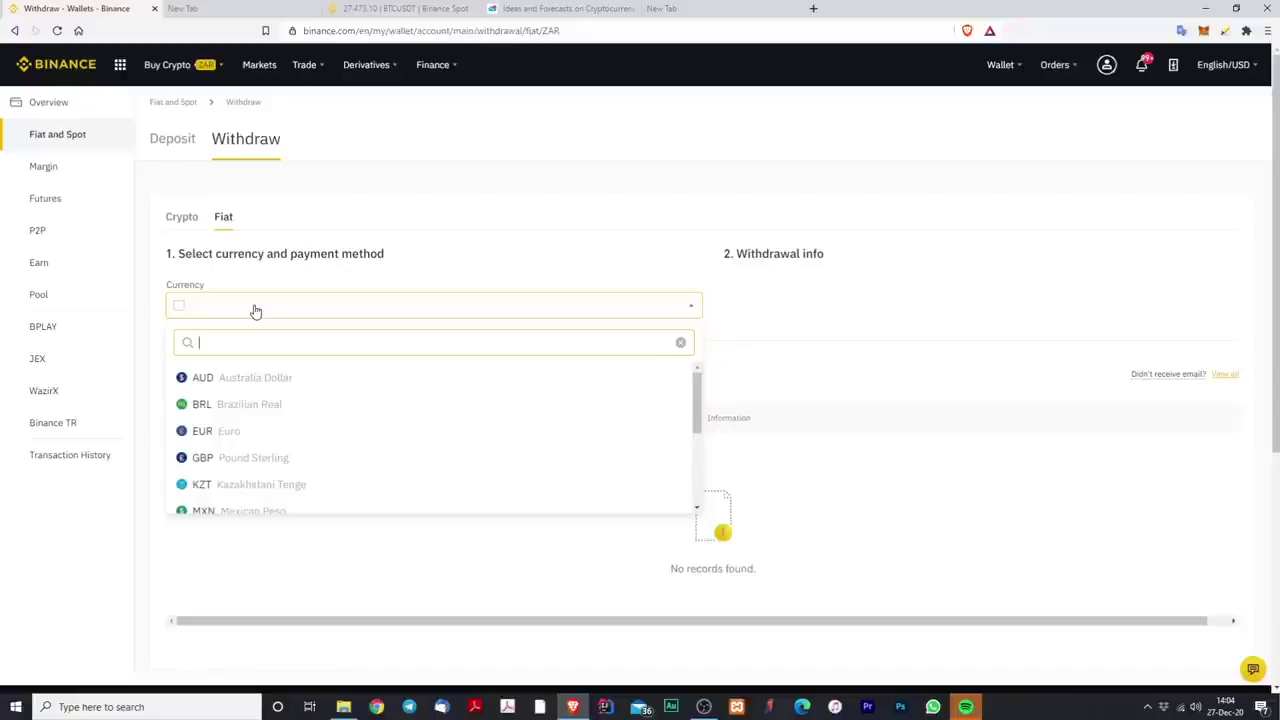
pyautogui.click(261, 435)
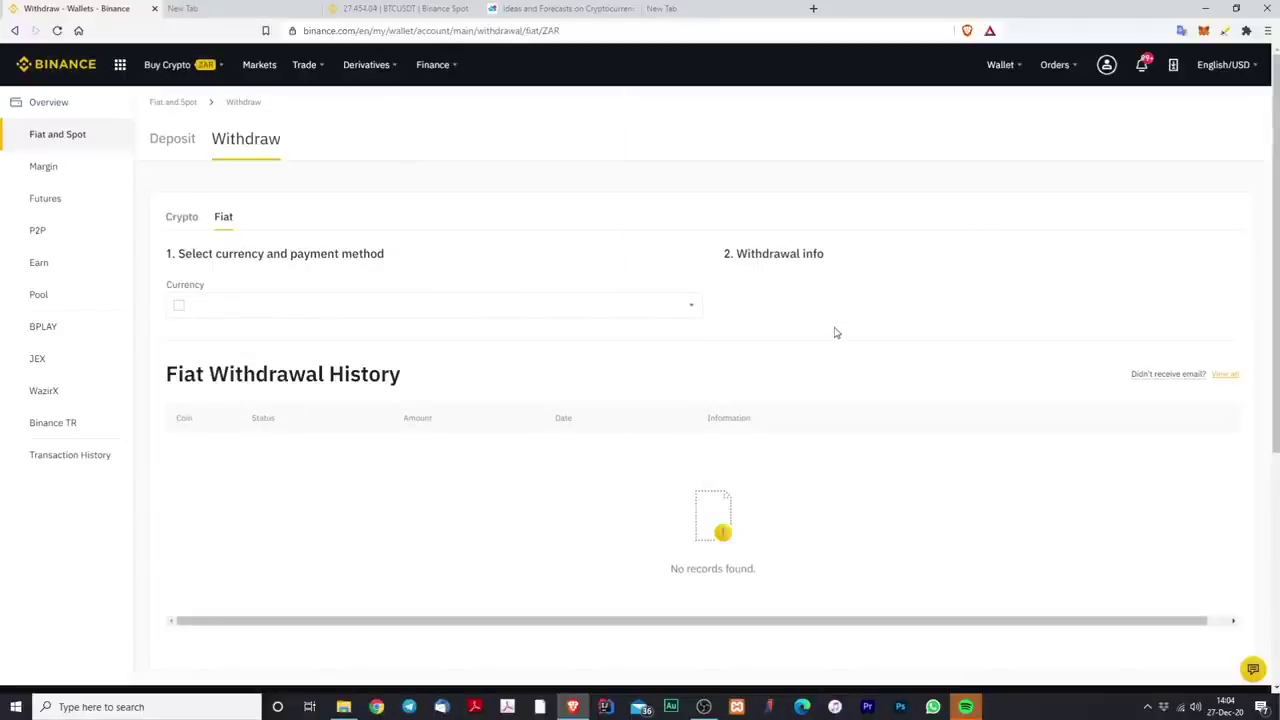
# Step: Switch to crypto withdrawals, choose BNB as the coin and look at its recipient address entry
pyautogui.click(180, 218)
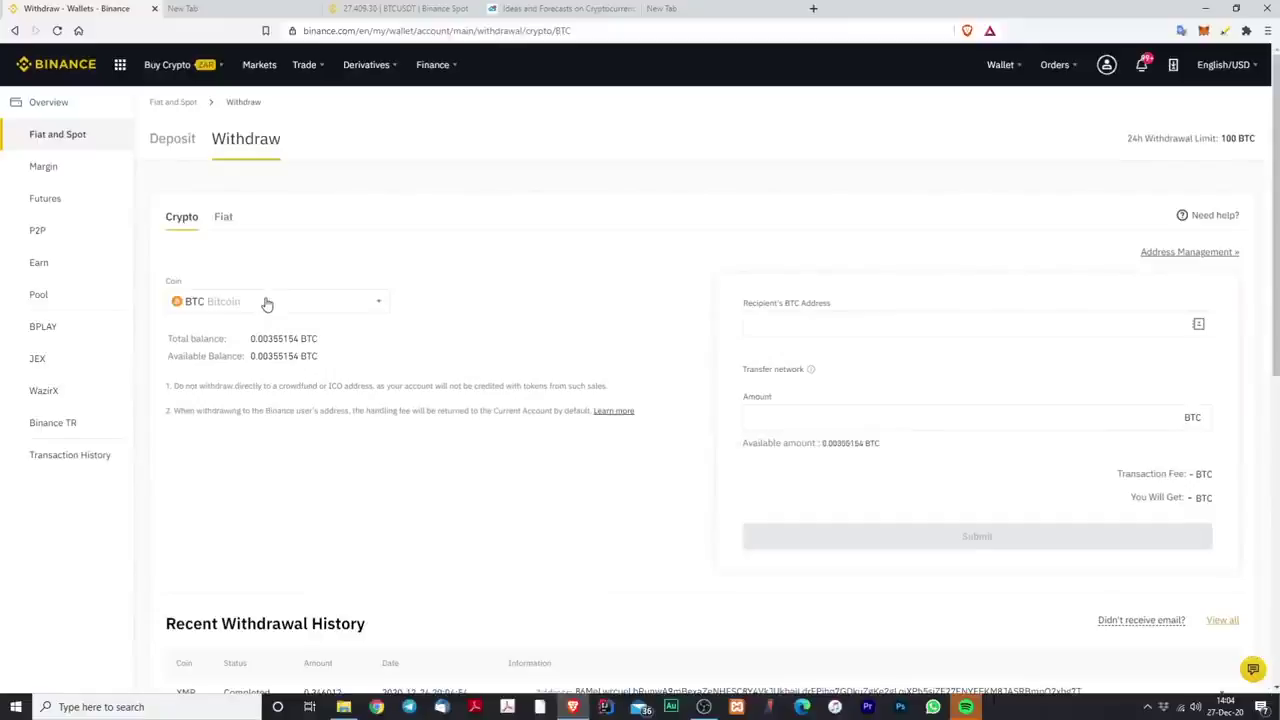
pyautogui.click(267, 303)
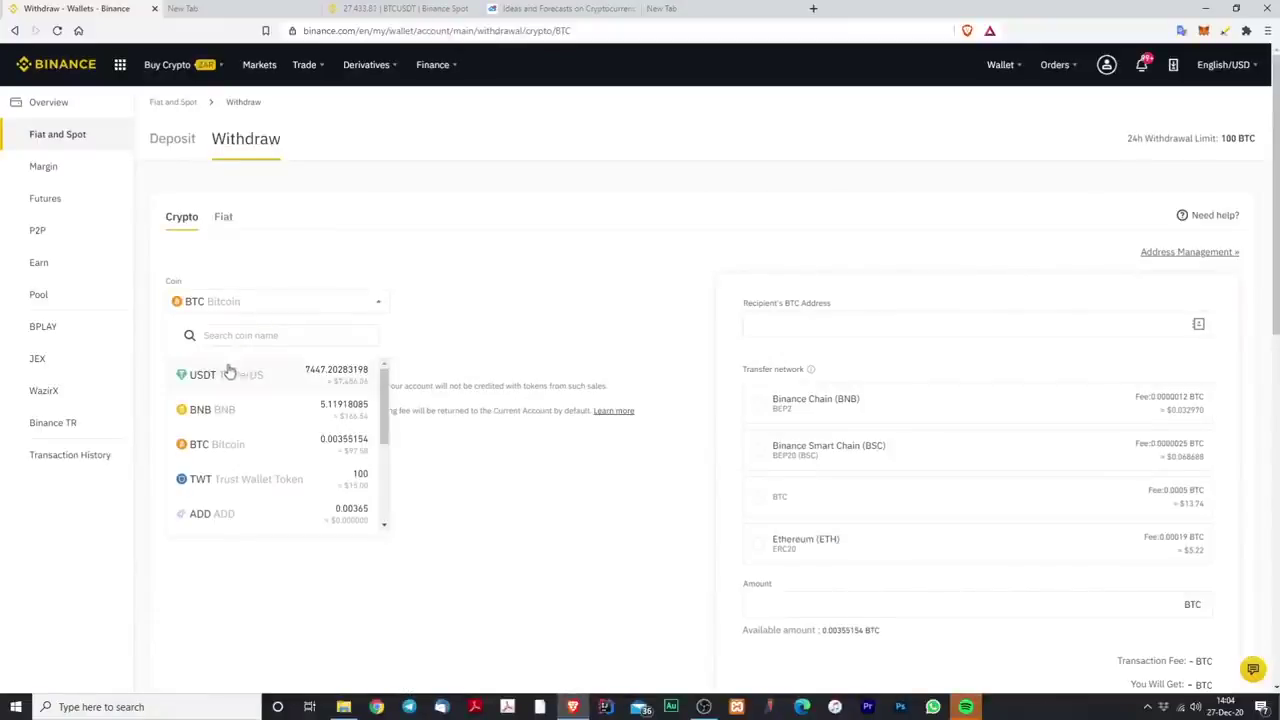
pyautogui.click(228, 406)
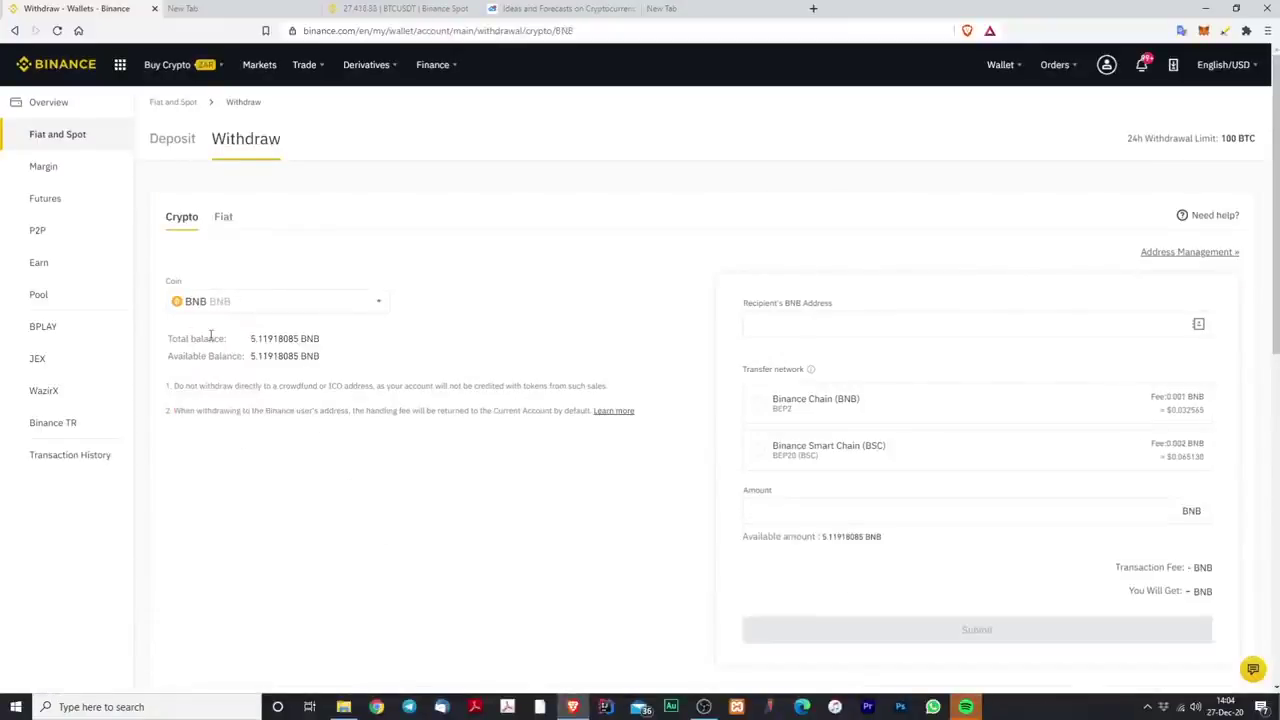
pyautogui.click(806, 321)
pyautogui.click(430, 354)
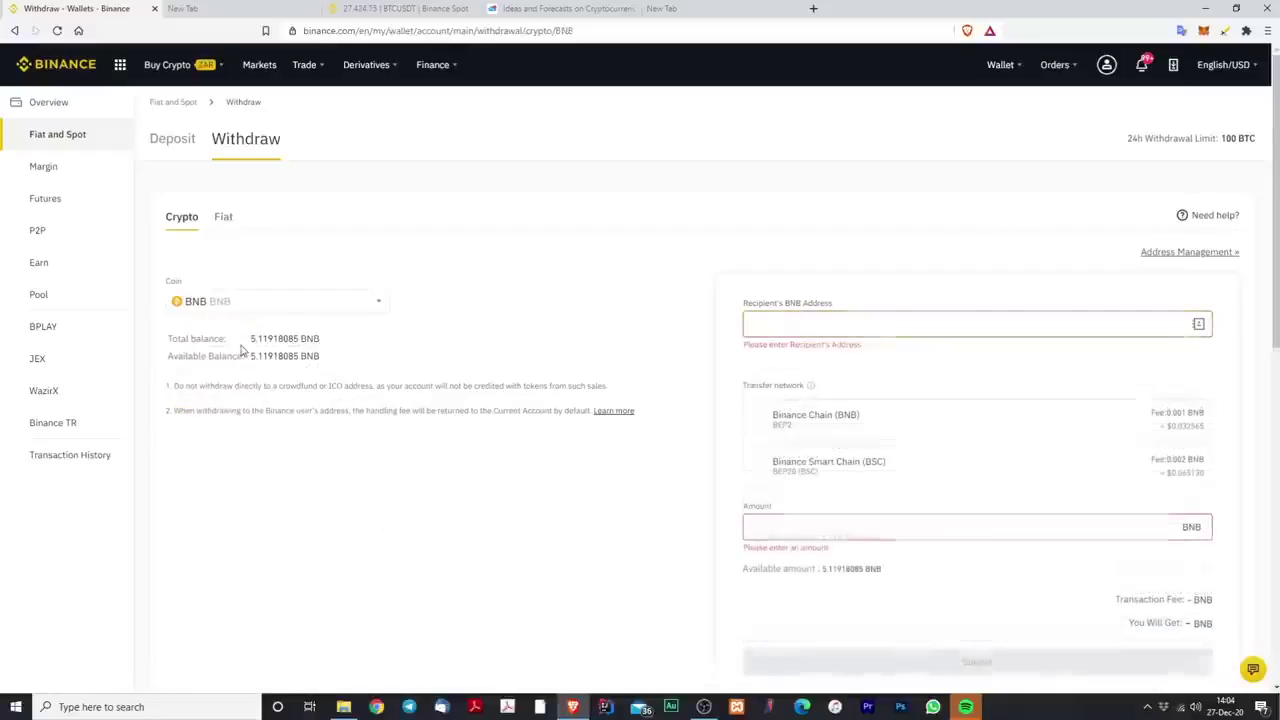
# Step: Set the withdrawal coin to BTC and choose the saved address labelled Ln as the recipient
pyautogui.click(238, 310)
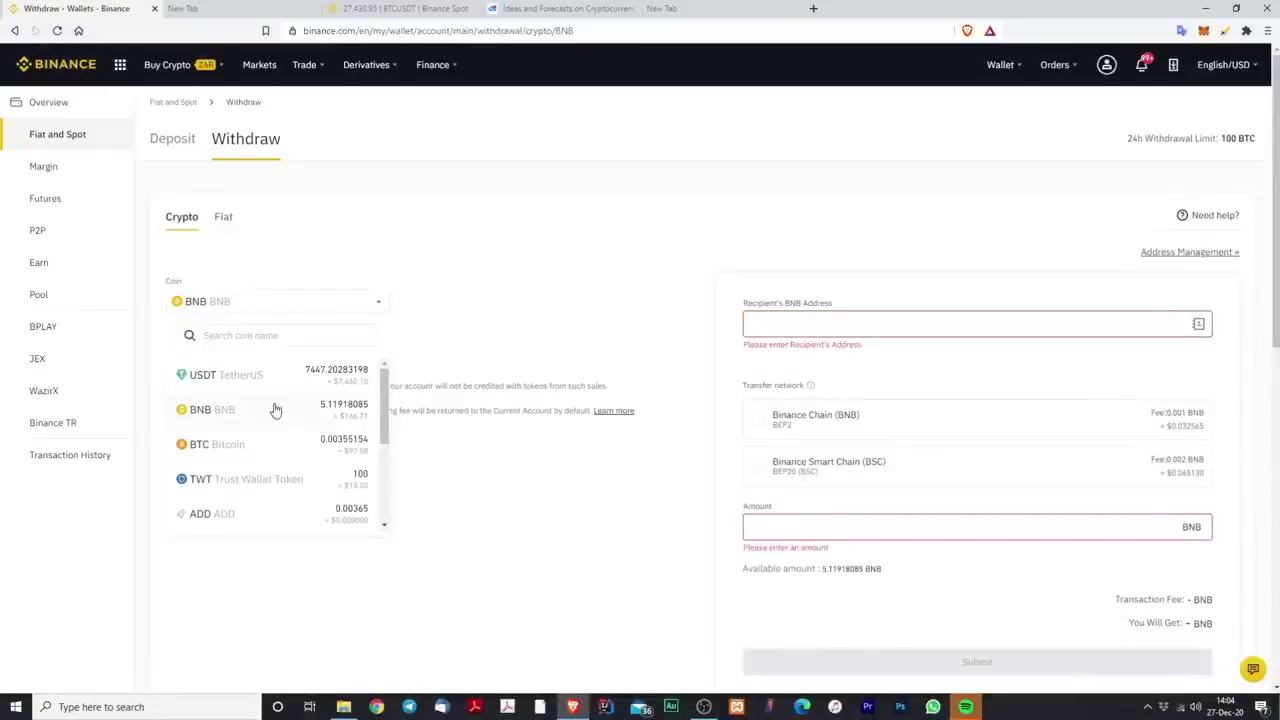
pyautogui.click(233, 446)
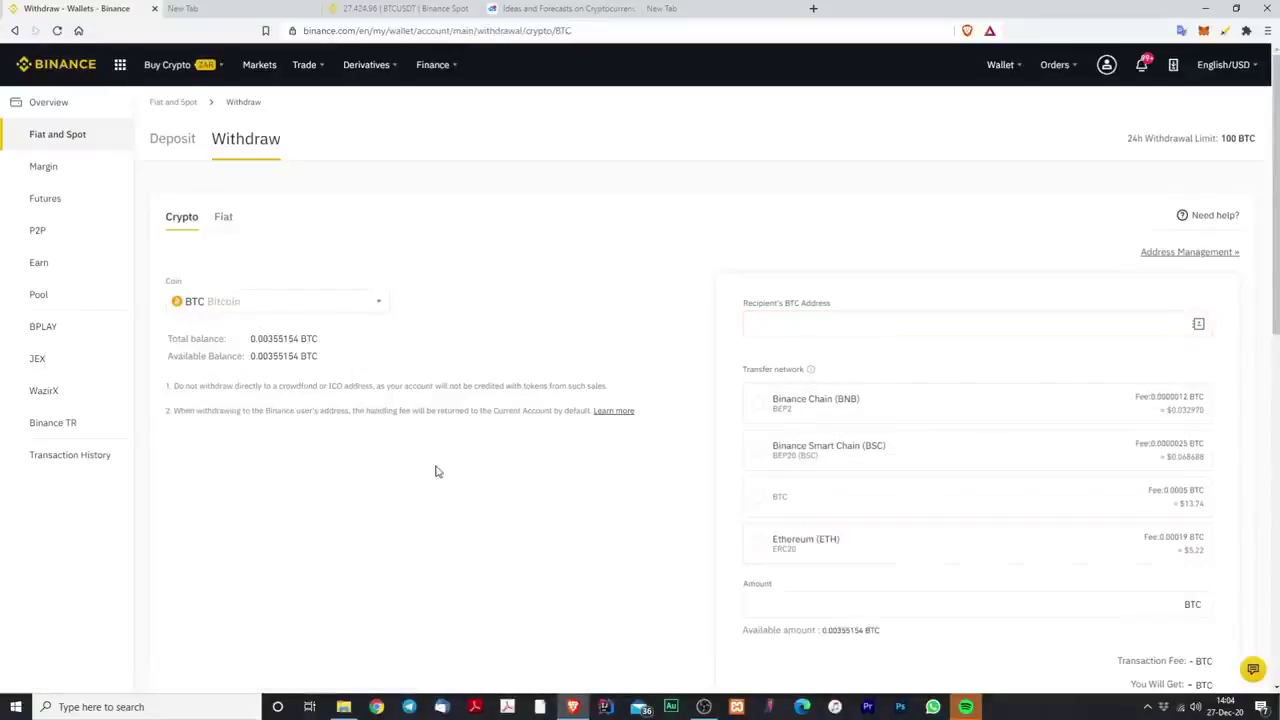
pyautogui.click(843, 329)
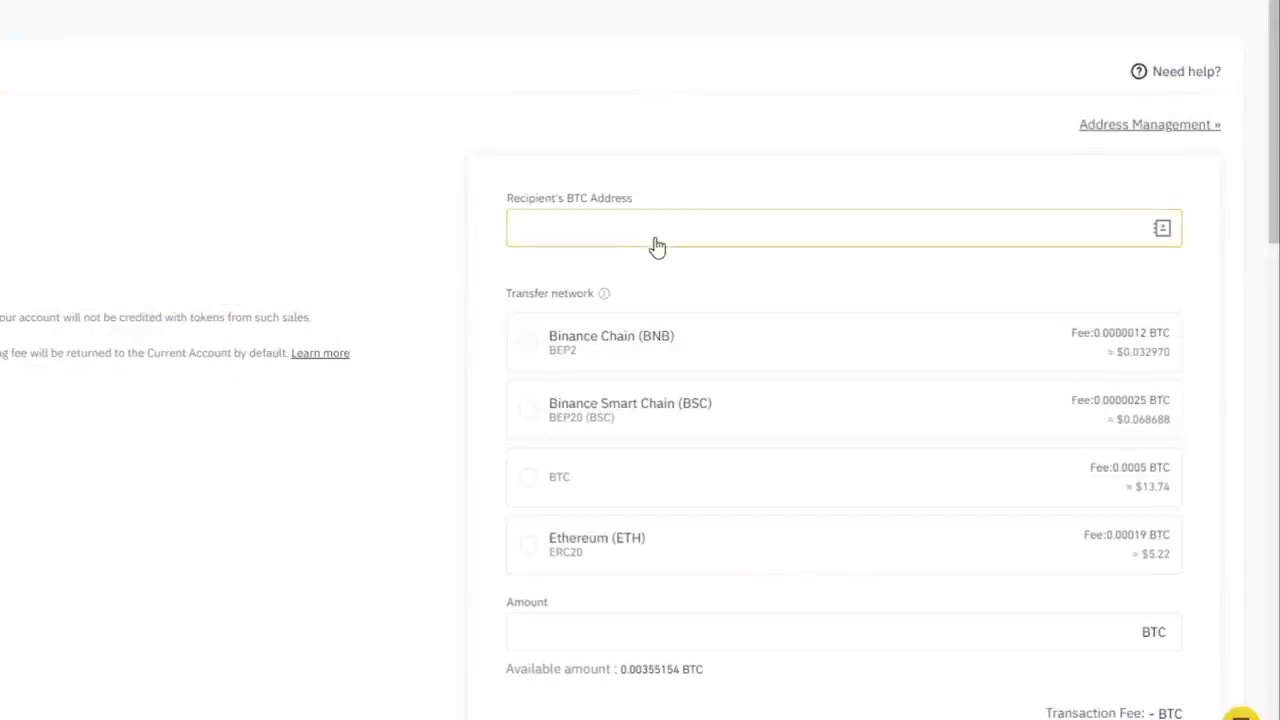
pyautogui.click(641, 236)
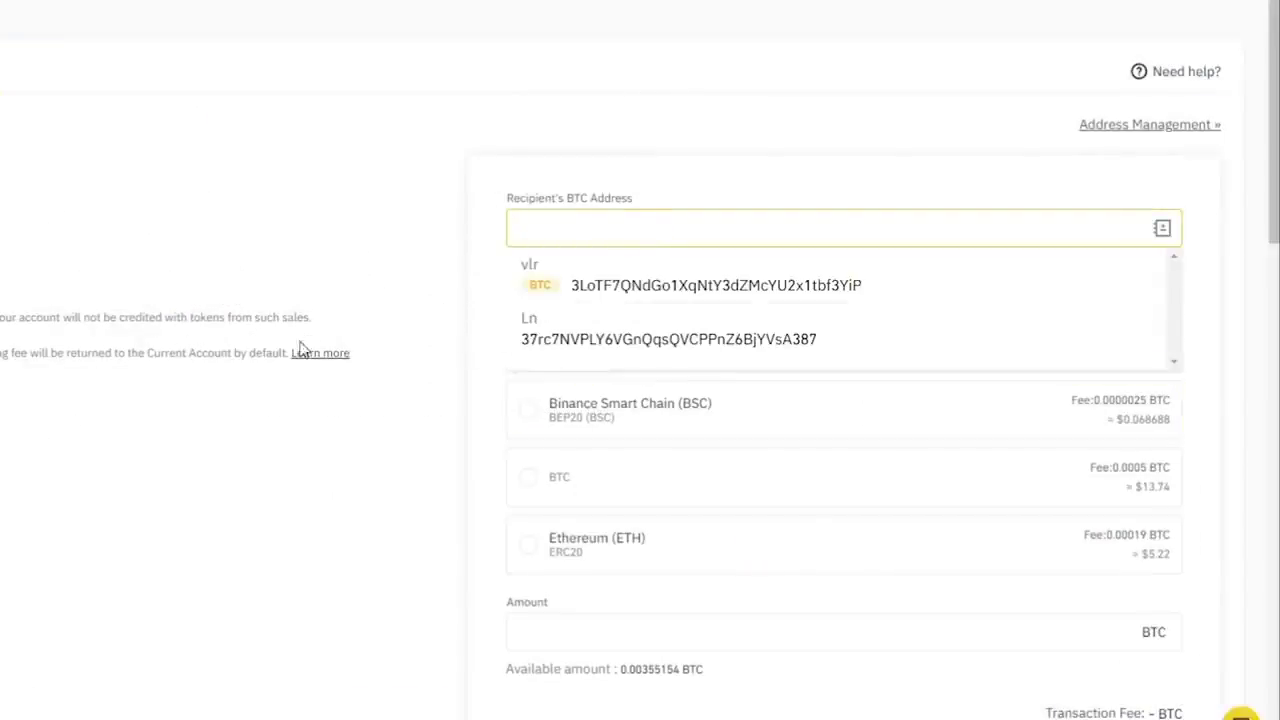
pyautogui.click(576, 332)
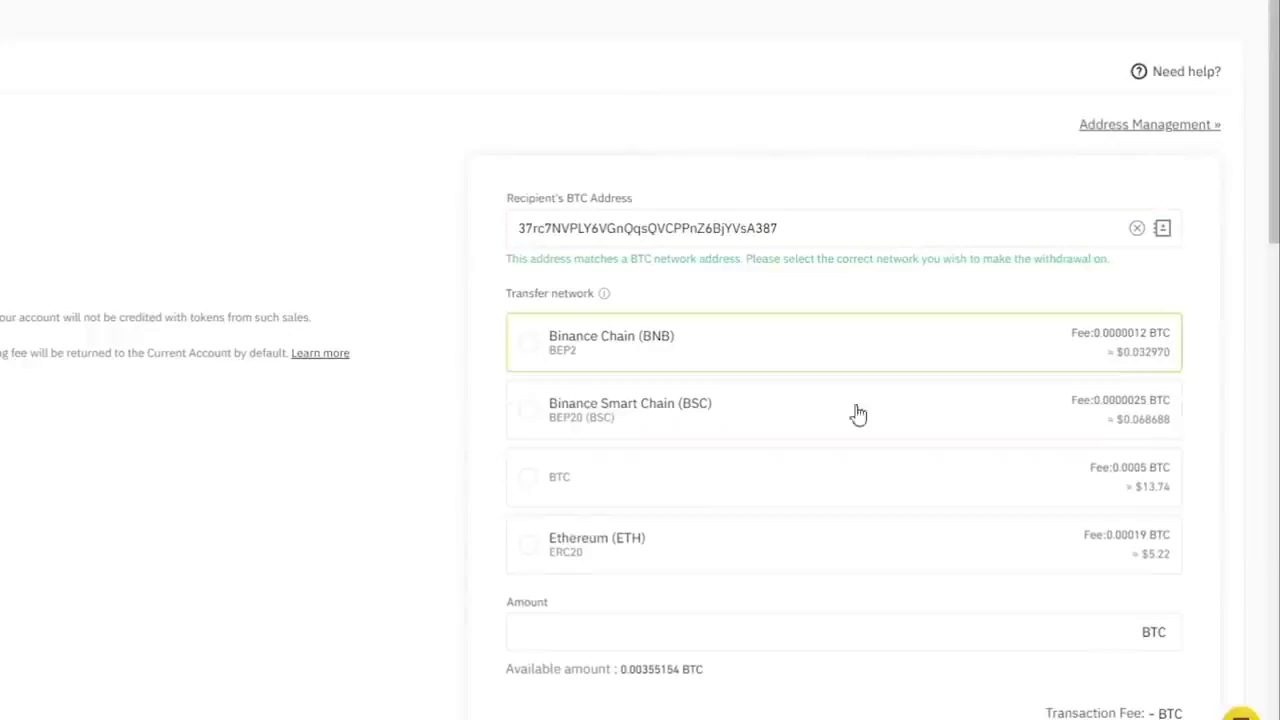
# Step: Choose BTC as the transfer network for the withdrawal and look over the amount entry and transaction fee
pyautogui.scroll(-2, 490, 265)
pyautogui.click(603, 435)
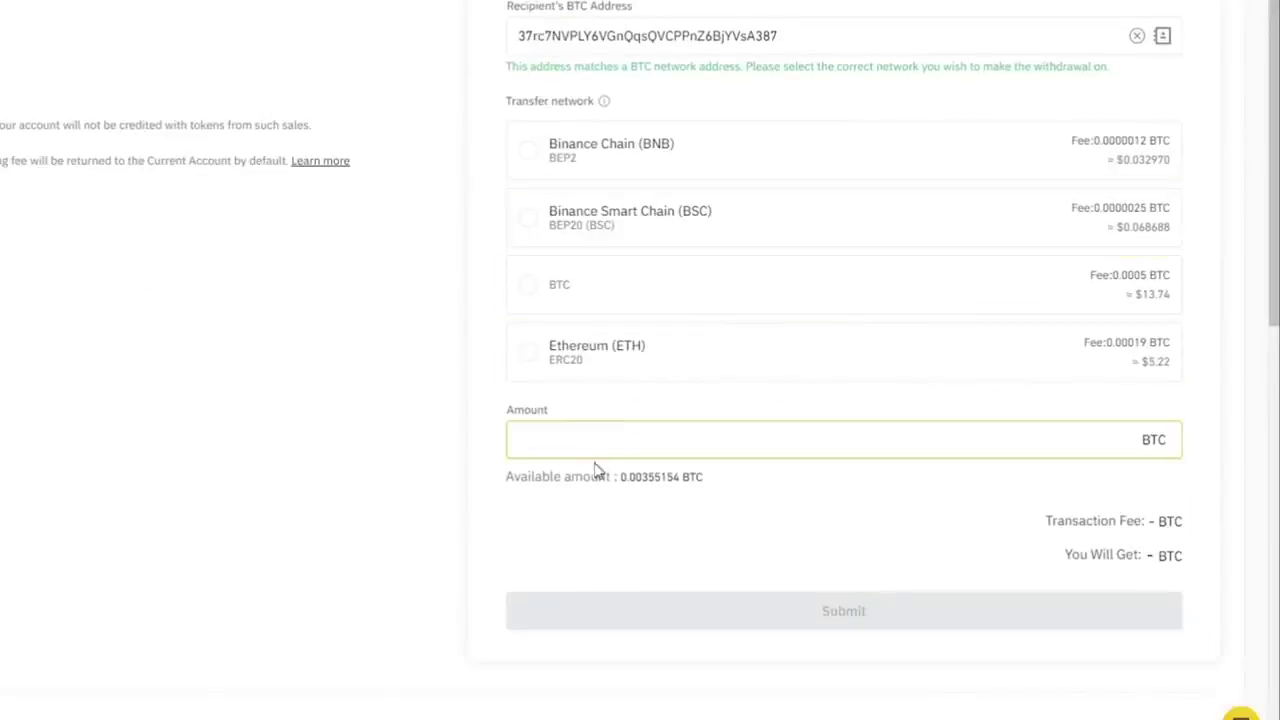
pyautogui.scroll(1, 603, 424)
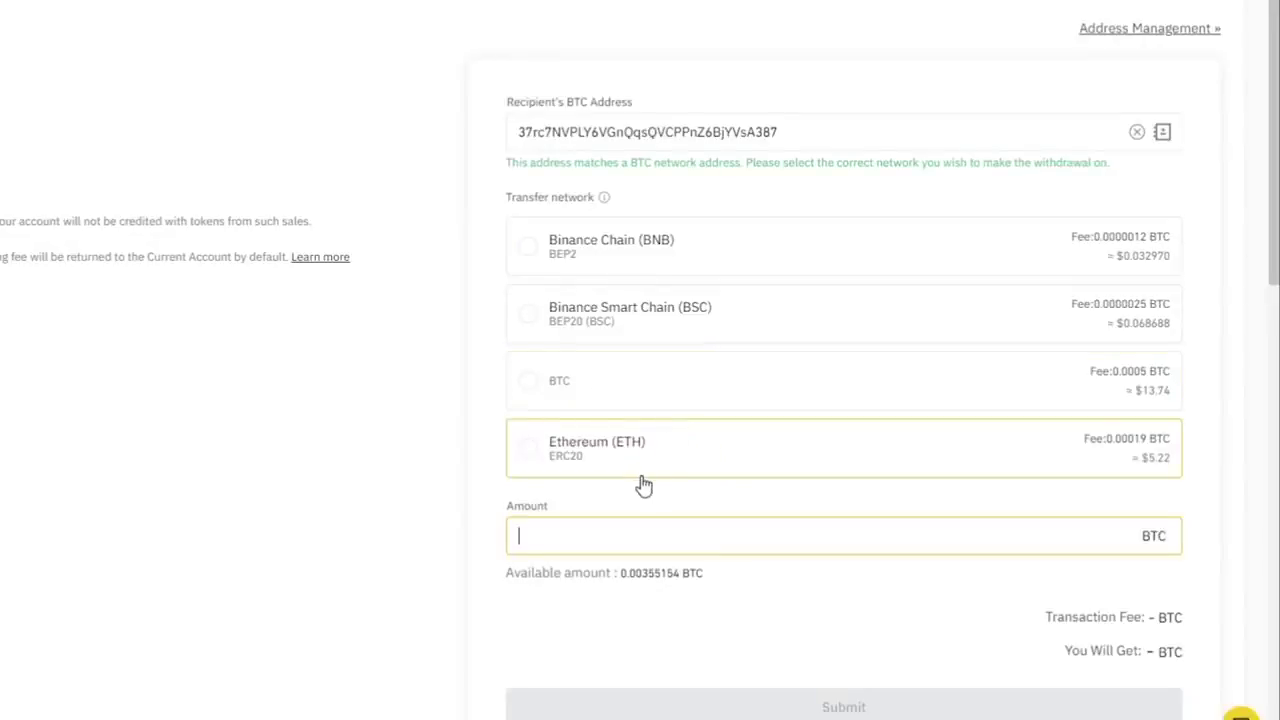
pyautogui.click(546, 396)
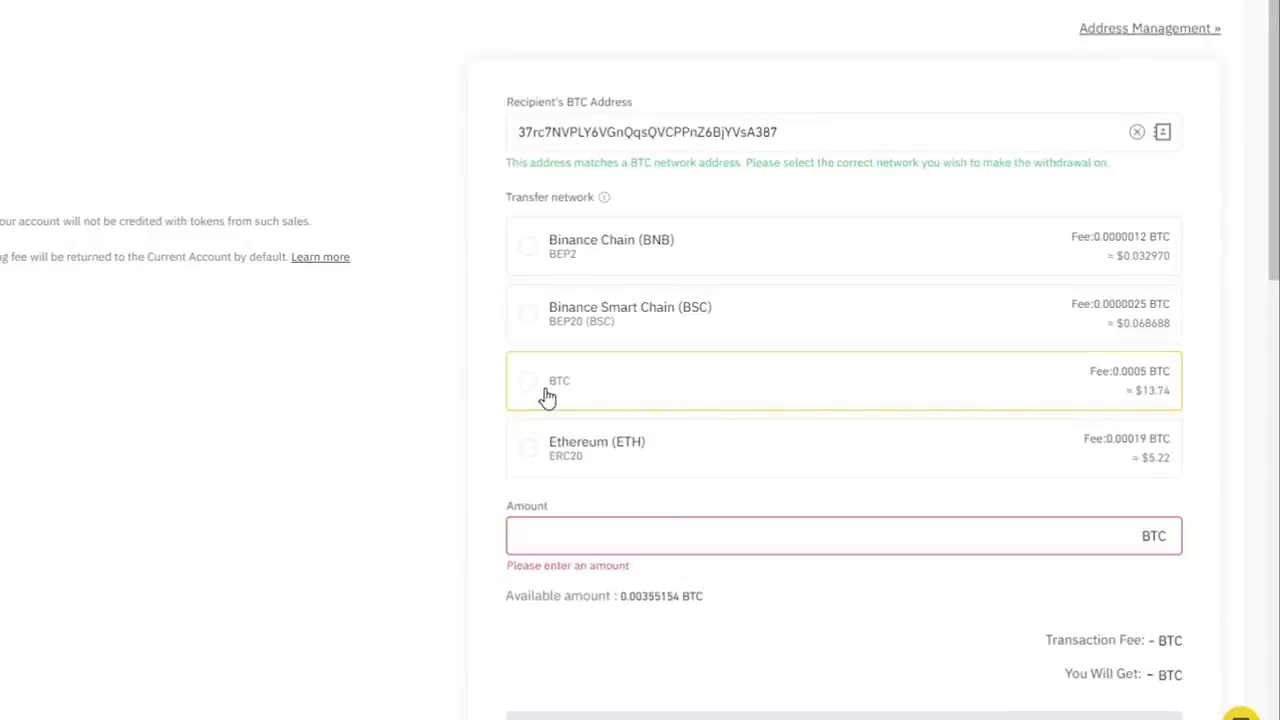
pyautogui.click(669, 548)
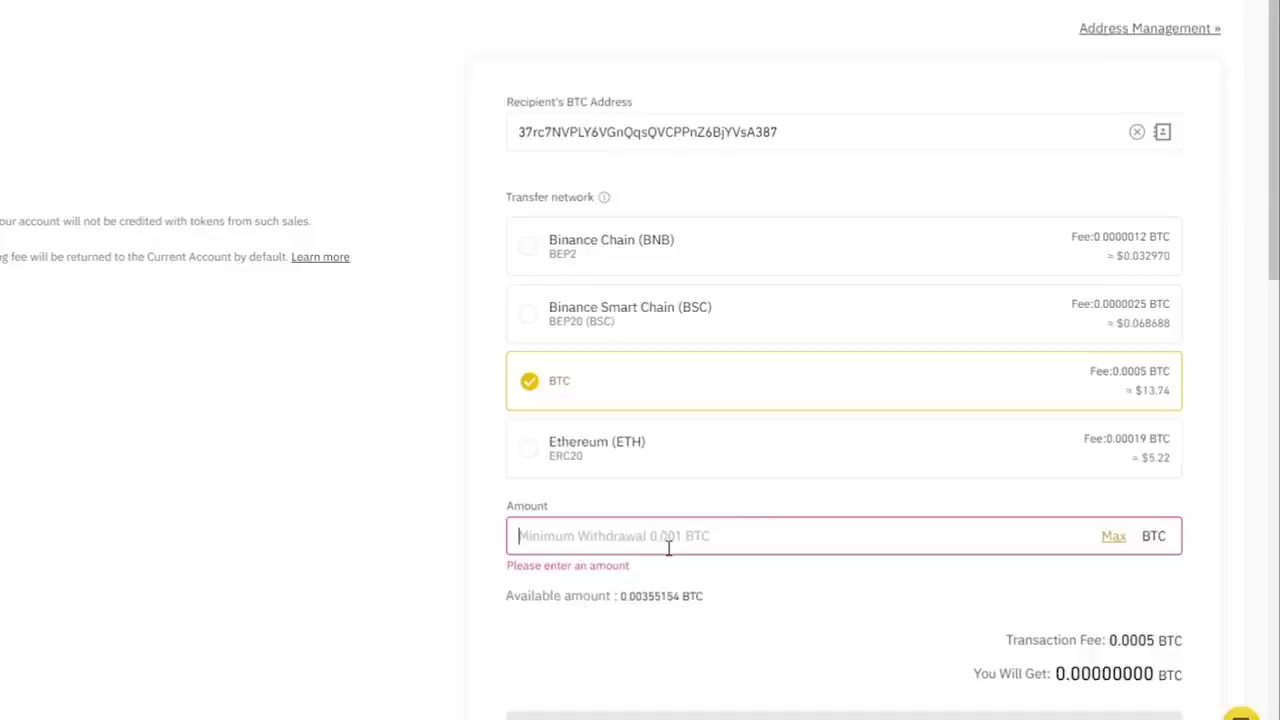
pyautogui.scroll(-5, 771, 523)
pyautogui.scroll(1, 847, 341)
pyautogui.scroll(3, 847, 341)
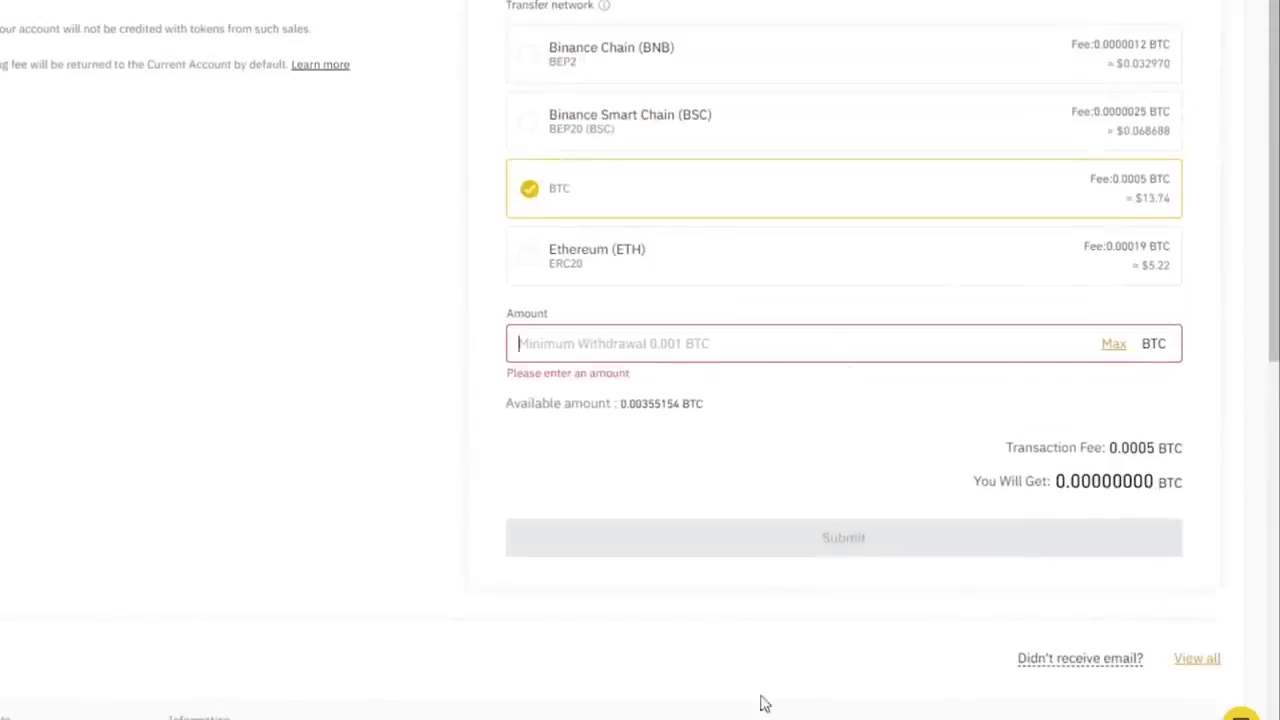
pyautogui.scroll(3, 457, 453)
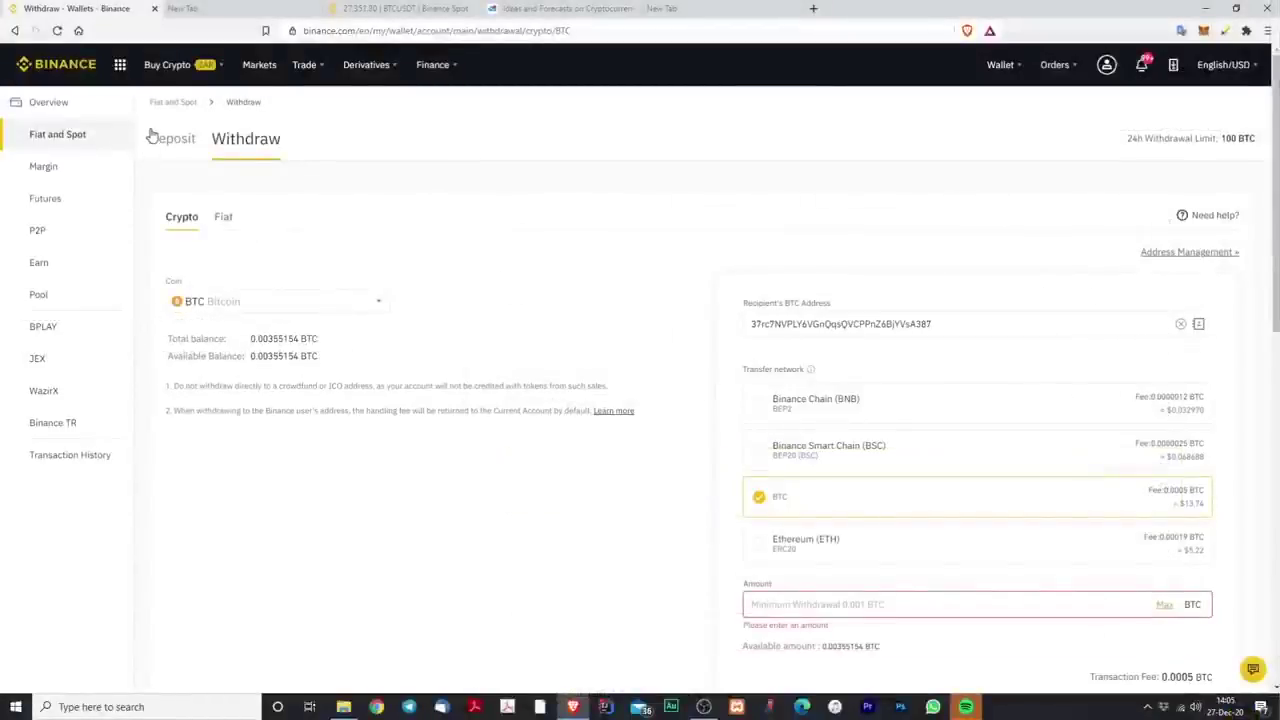
# Step: Return to the Binance home page and open the Markets overview to look at the spot pairs
pyautogui.click(85, 66)
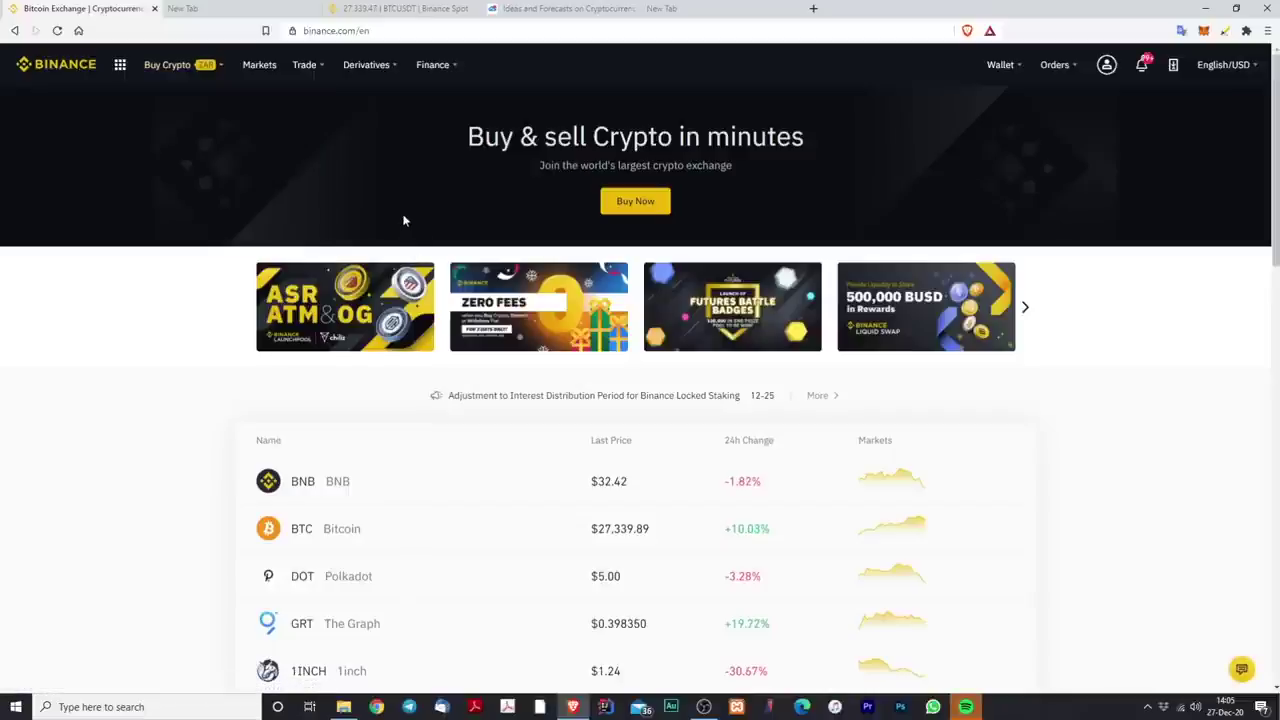
pyautogui.click(259, 66)
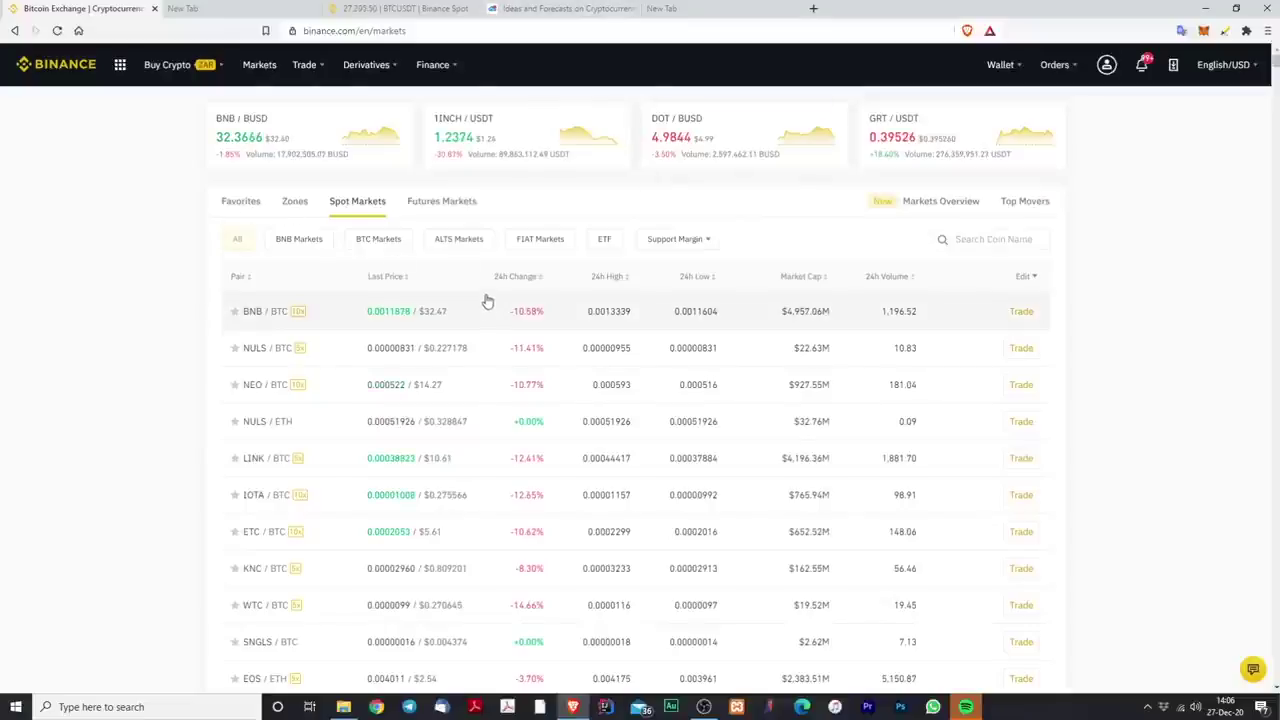
pyautogui.scroll(-1, 518, 462)
pyautogui.scroll(1, 518, 464)
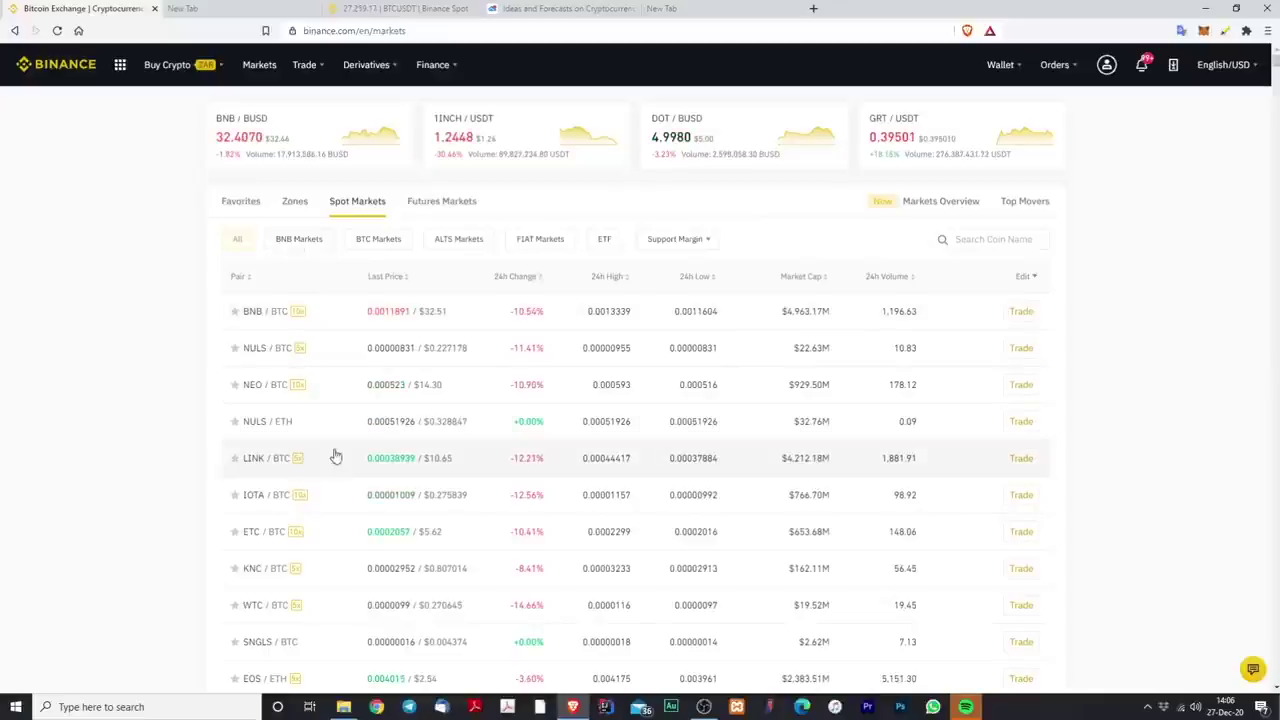
# Step: Mark the BNB/BTC pair as a favorite and unmark it again
pyautogui.click(233, 314)
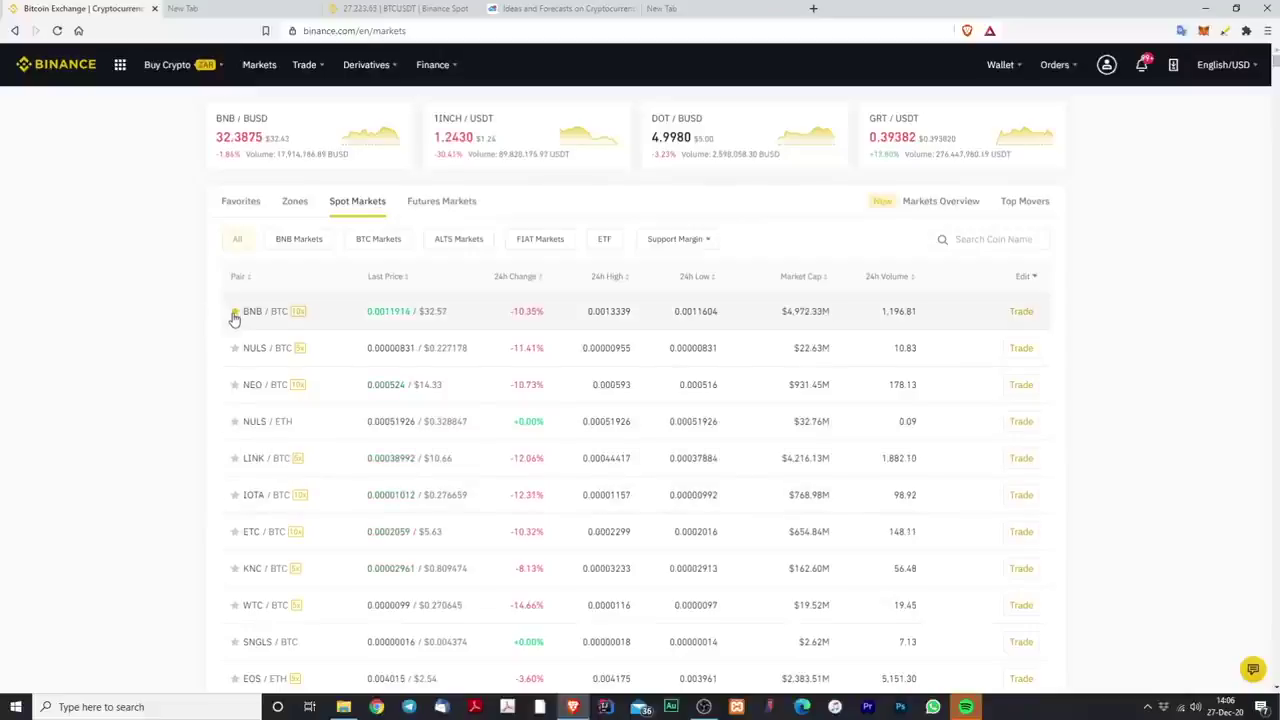
pyautogui.doubleClick(234, 316)
pyautogui.click(63, 323)
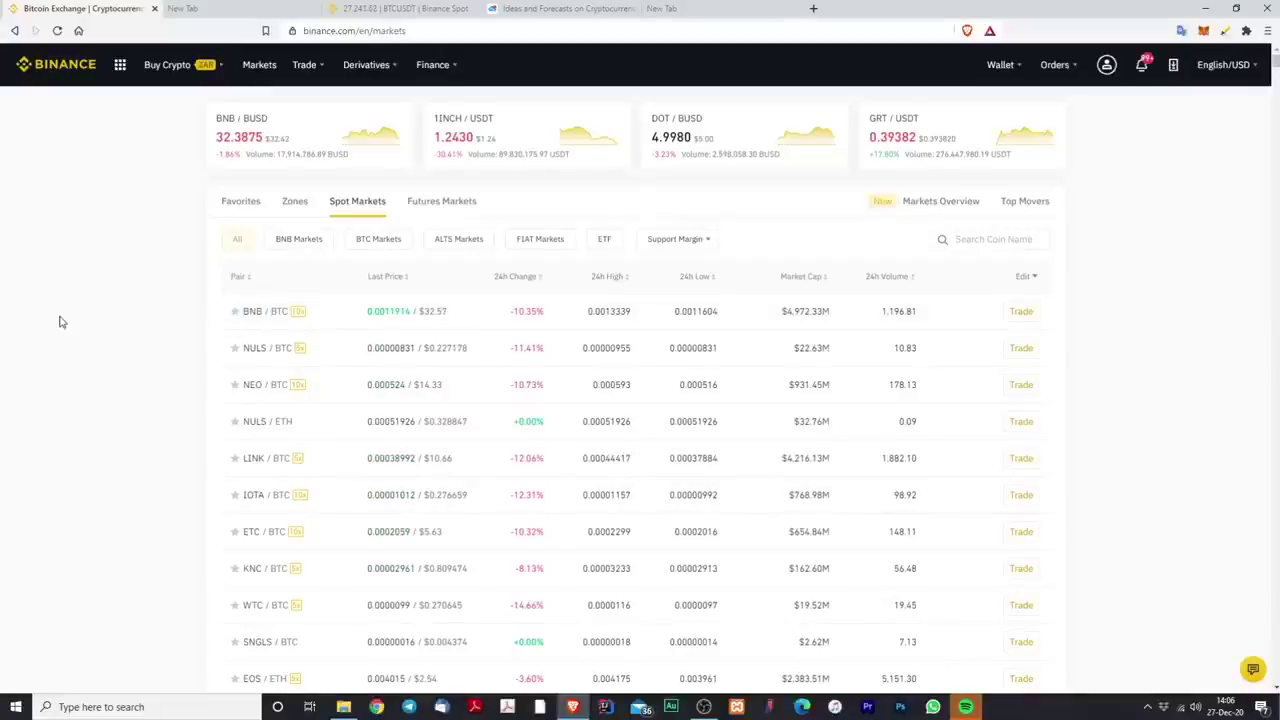
# Step: View the favorite pairs, and return to the spot markets to browse the full list of pairs
pyautogui.click(245, 203)
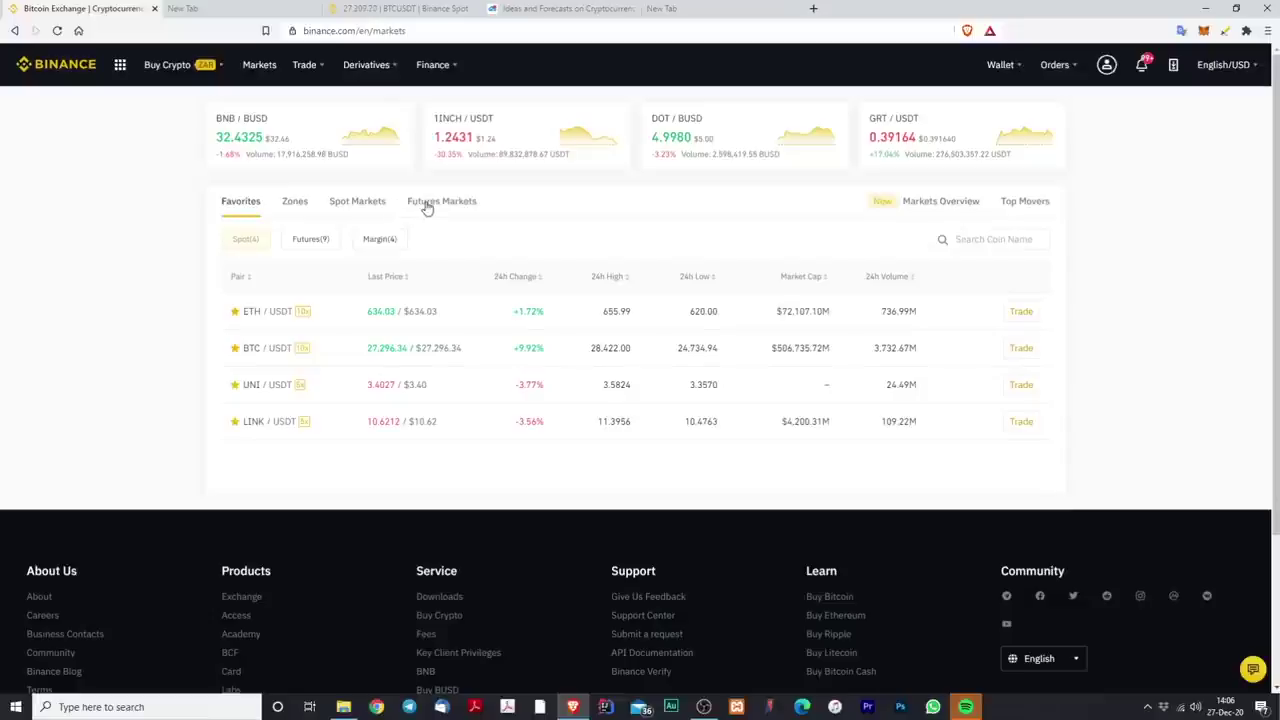
pyautogui.click(345, 208)
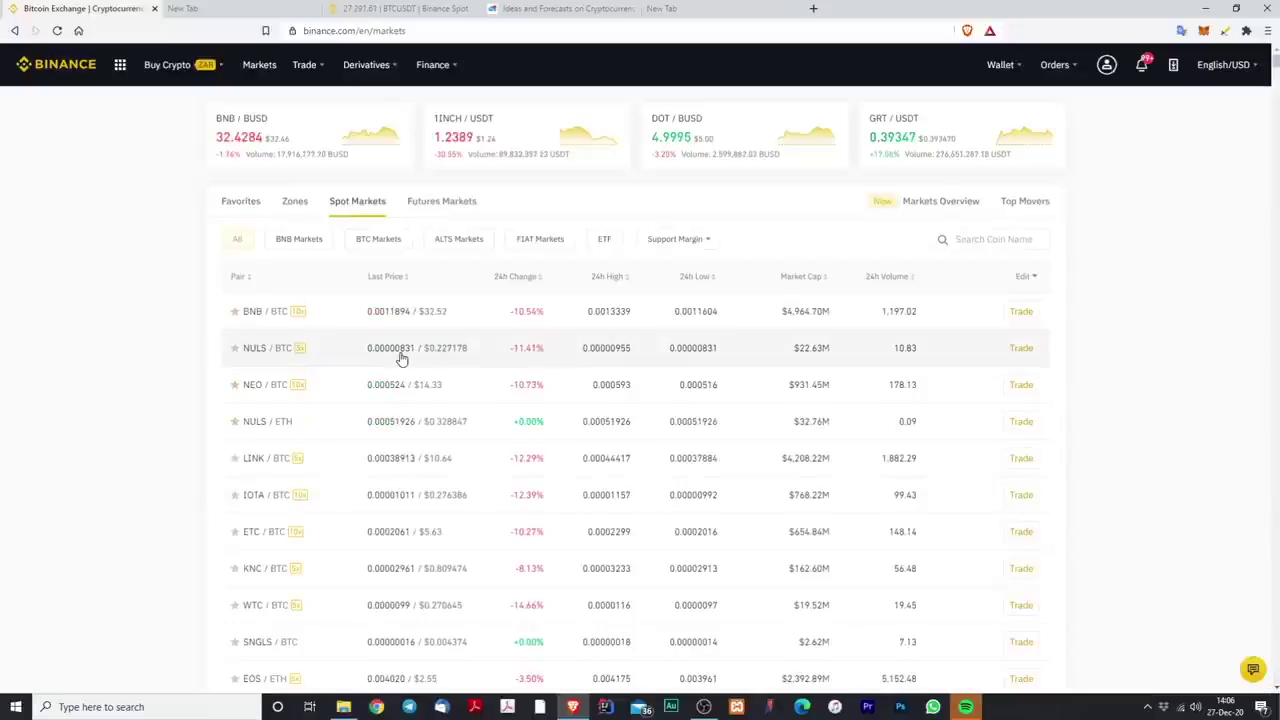
pyautogui.scroll(-5, 385, 360)
pyautogui.scroll(5, 385, 360)
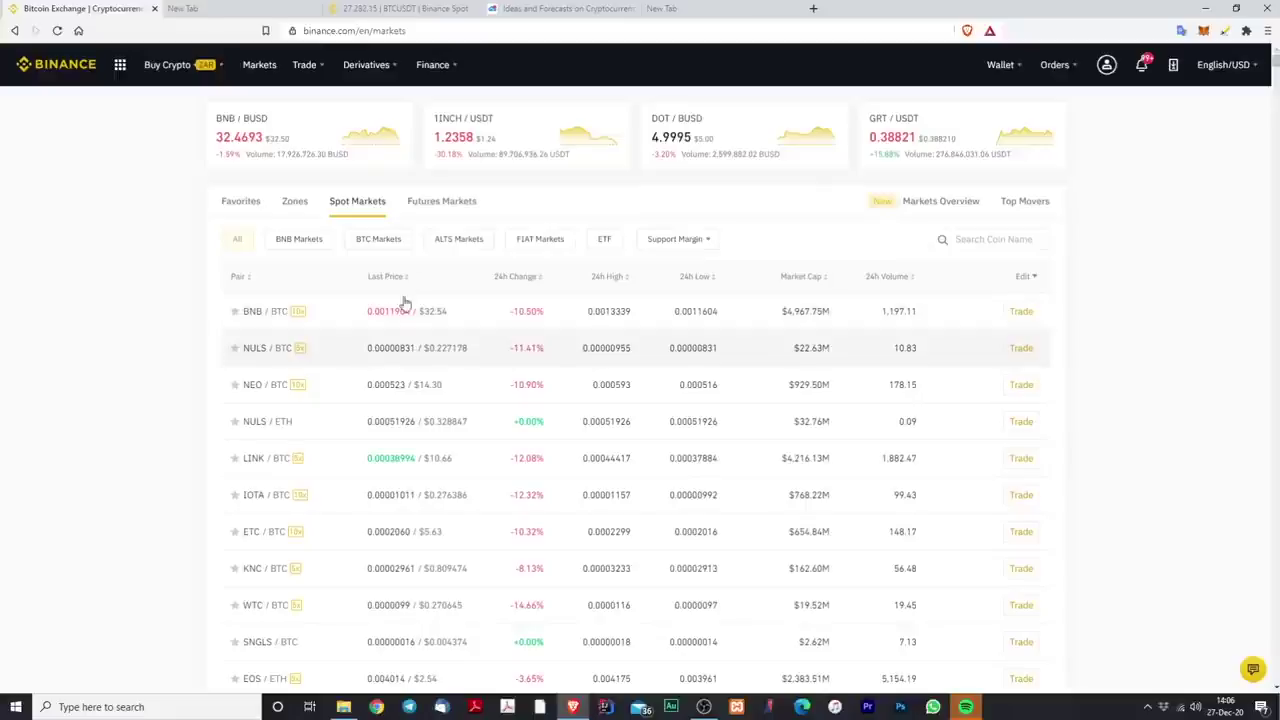
# Step: Filter the spot markets to BTC pairs, and switch to the FIAT markets to browse their pairs
pyautogui.click(378, 239)
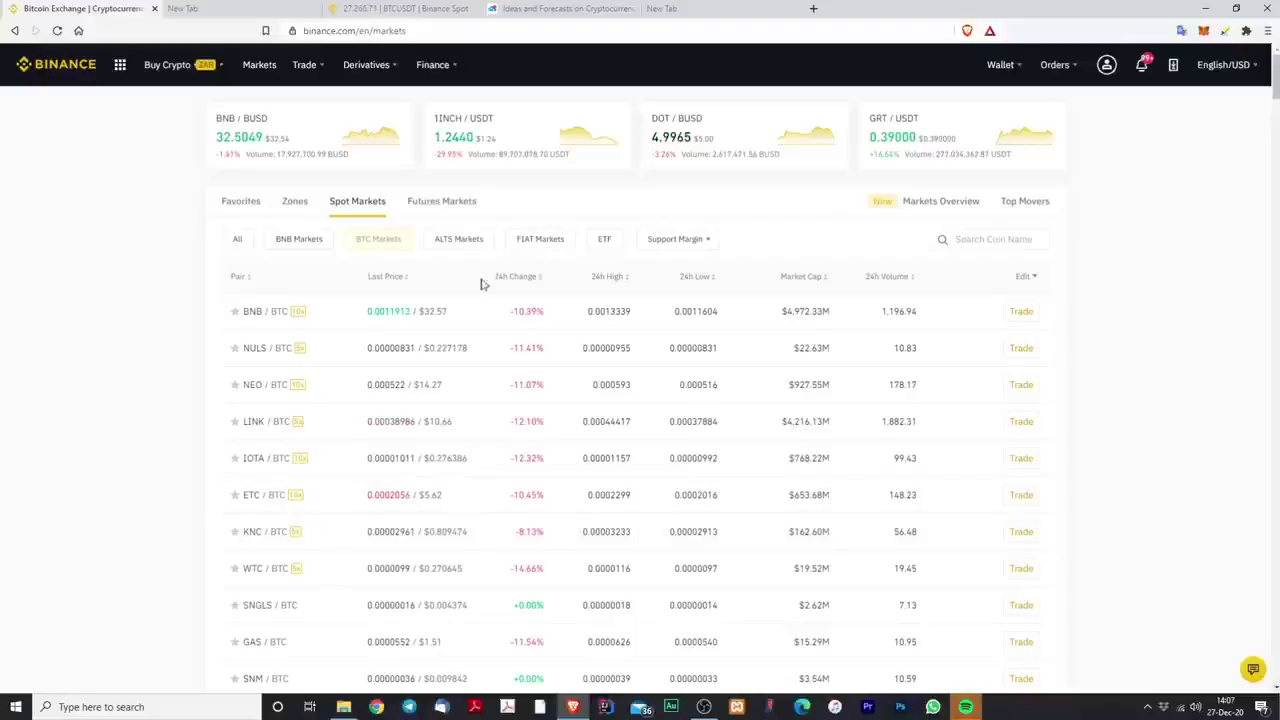
pyautogui.click(541, 244)
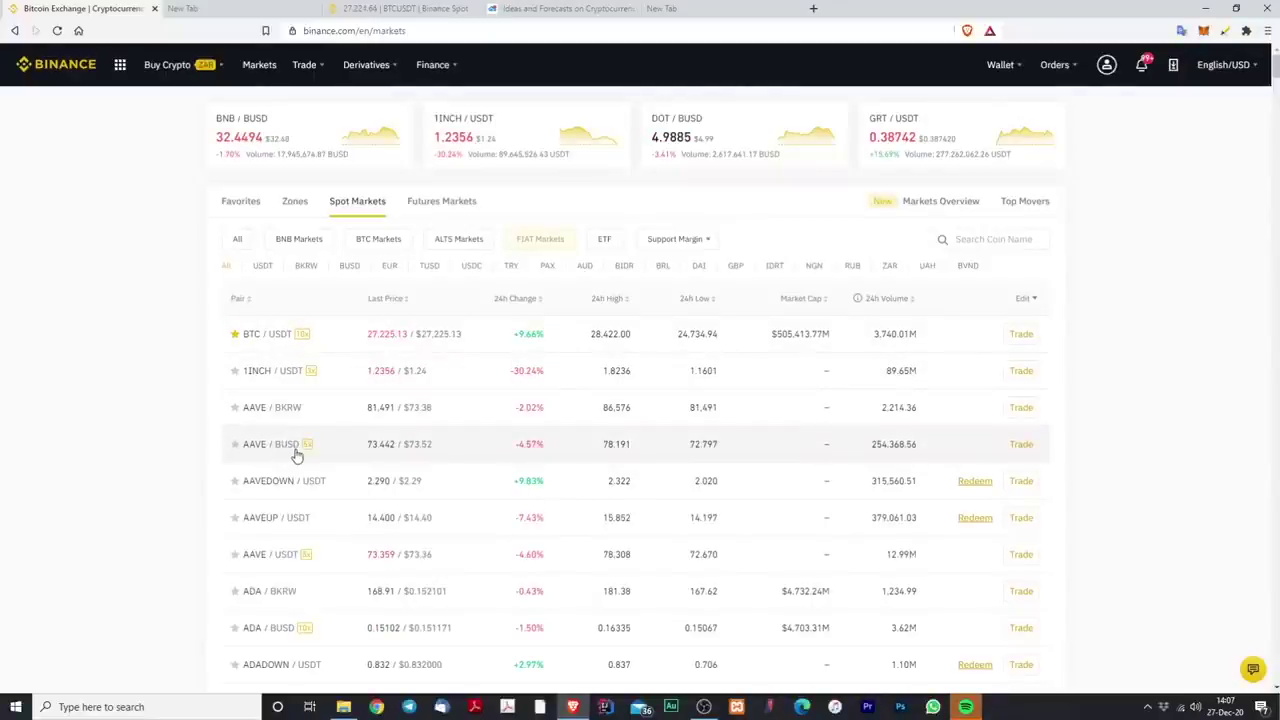
pyautogui.scroll(-2, 300, 452)
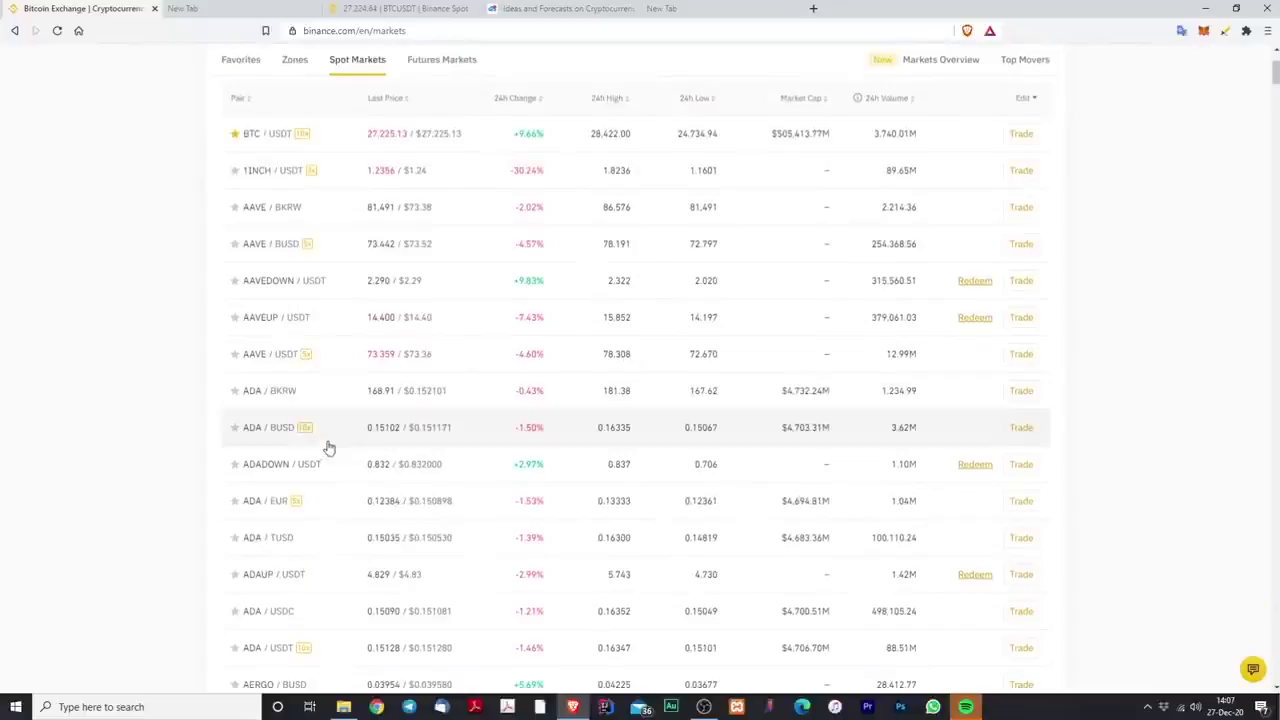
pyautogui.scroll(-2, 366, 451)
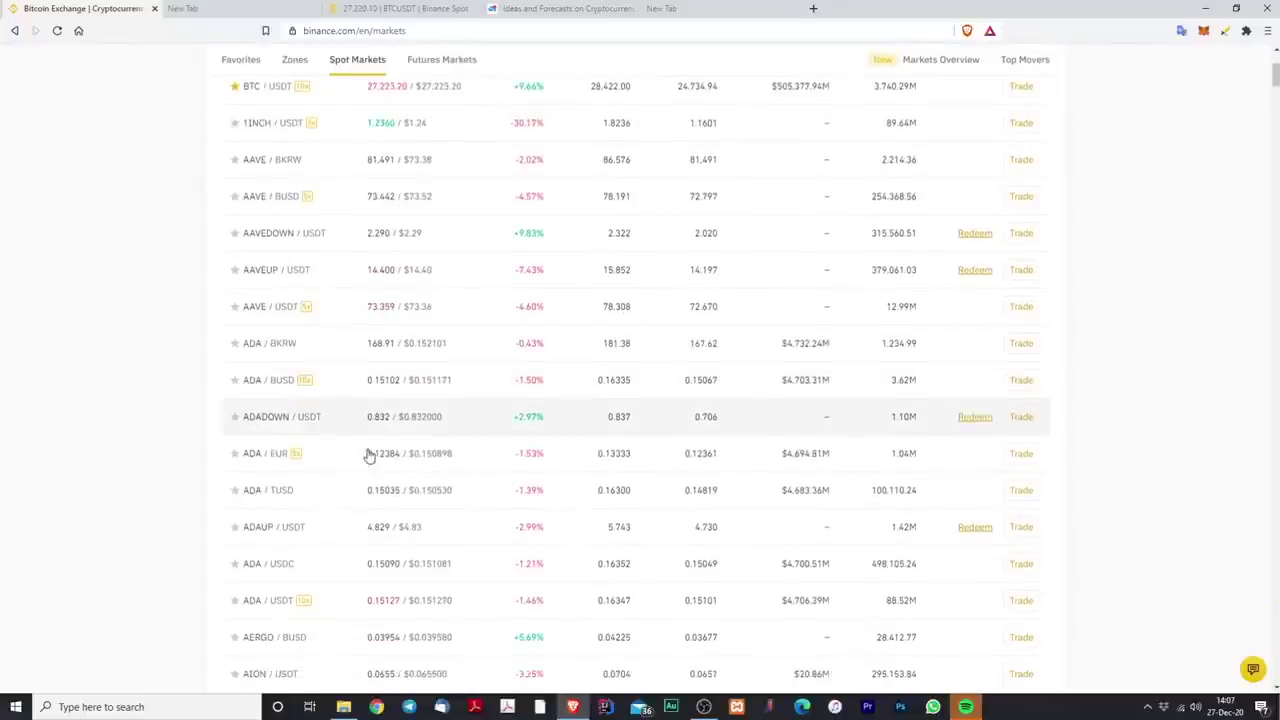
pyautogui.scroll(5, 476, 362)
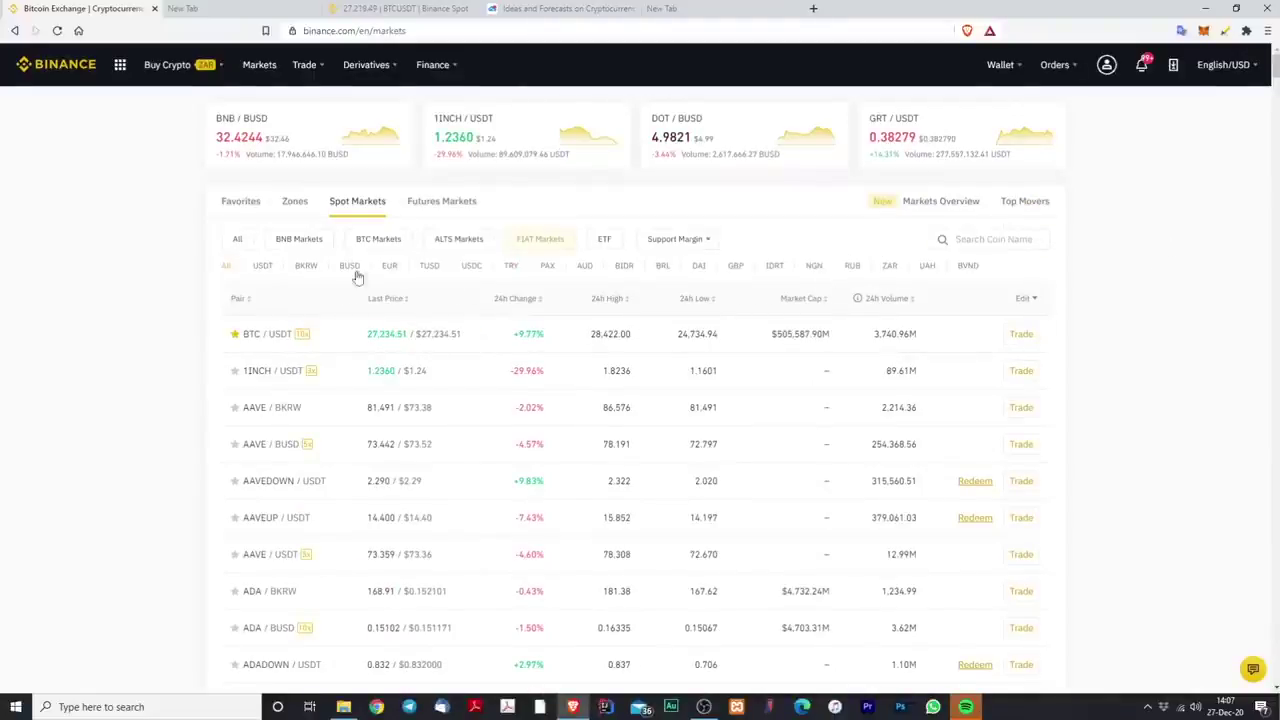
# Step: Filter the FIAT markets in turn by USDT, BUSD, USDC, EUR, GBP and ZAR to view each currency's pairs
pyautogui.click(264, 268)
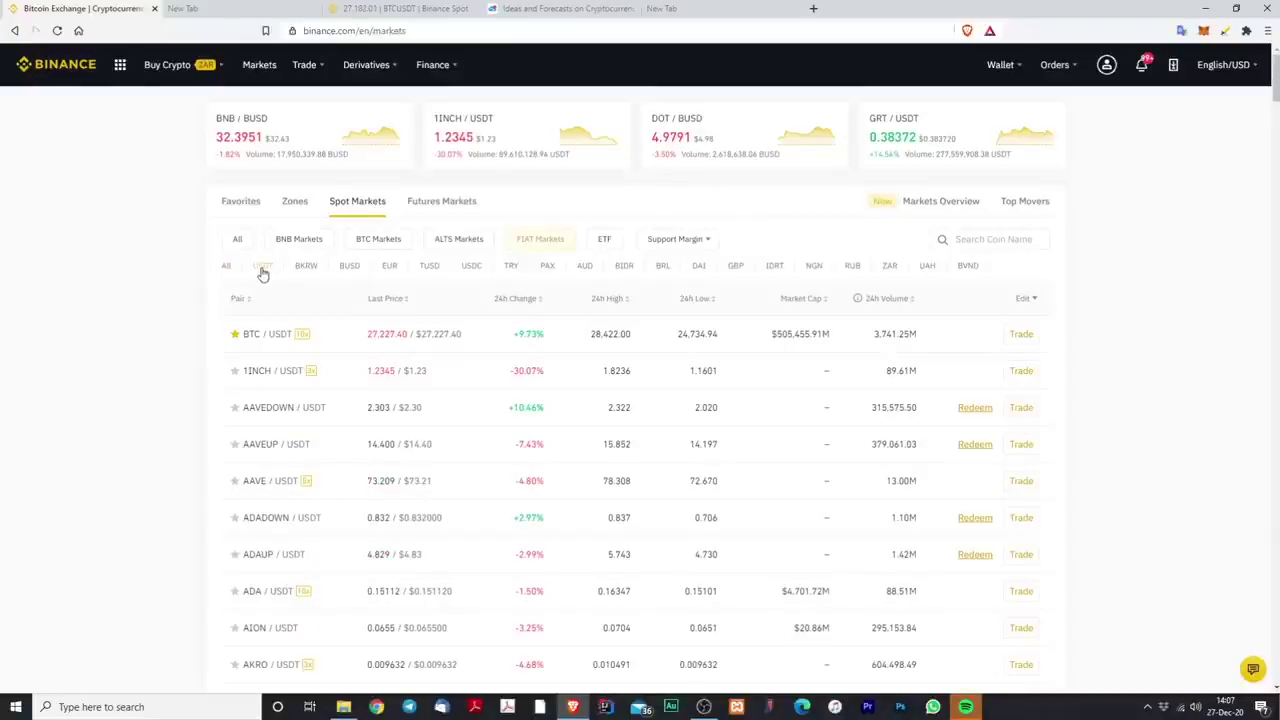
pyautogui.click(355, 270)
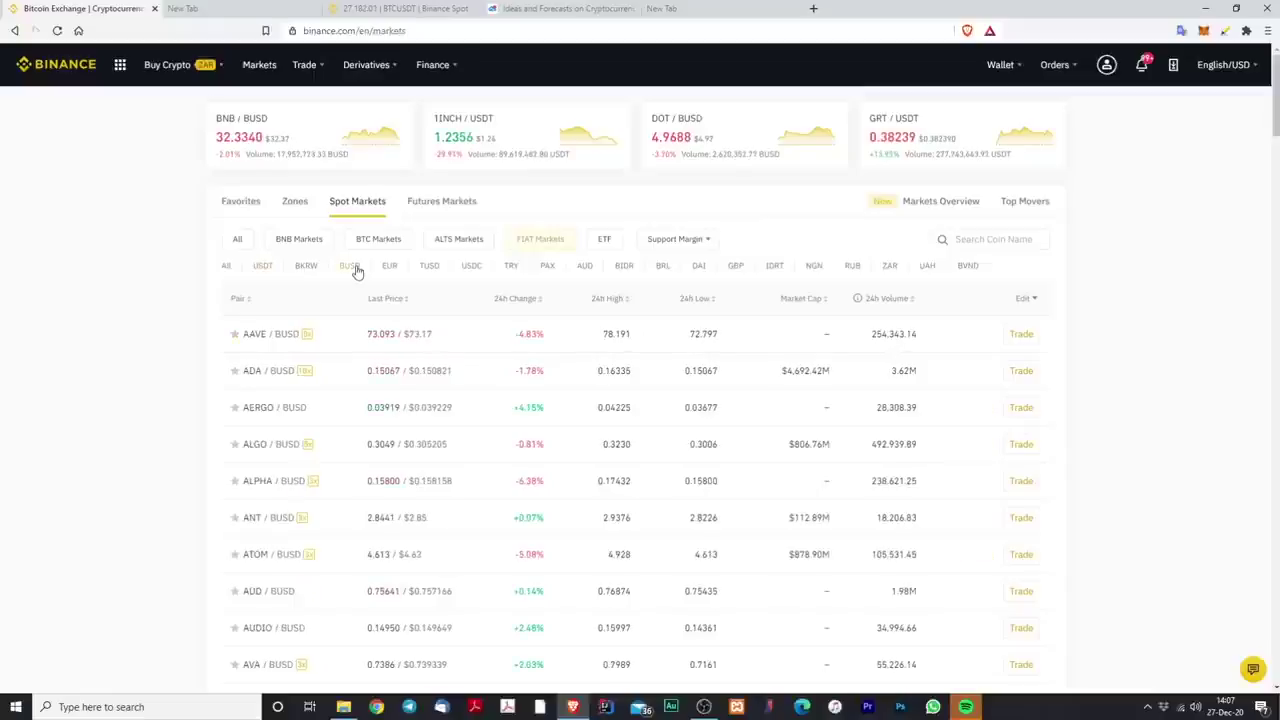
pyautogui.click(476, 272)
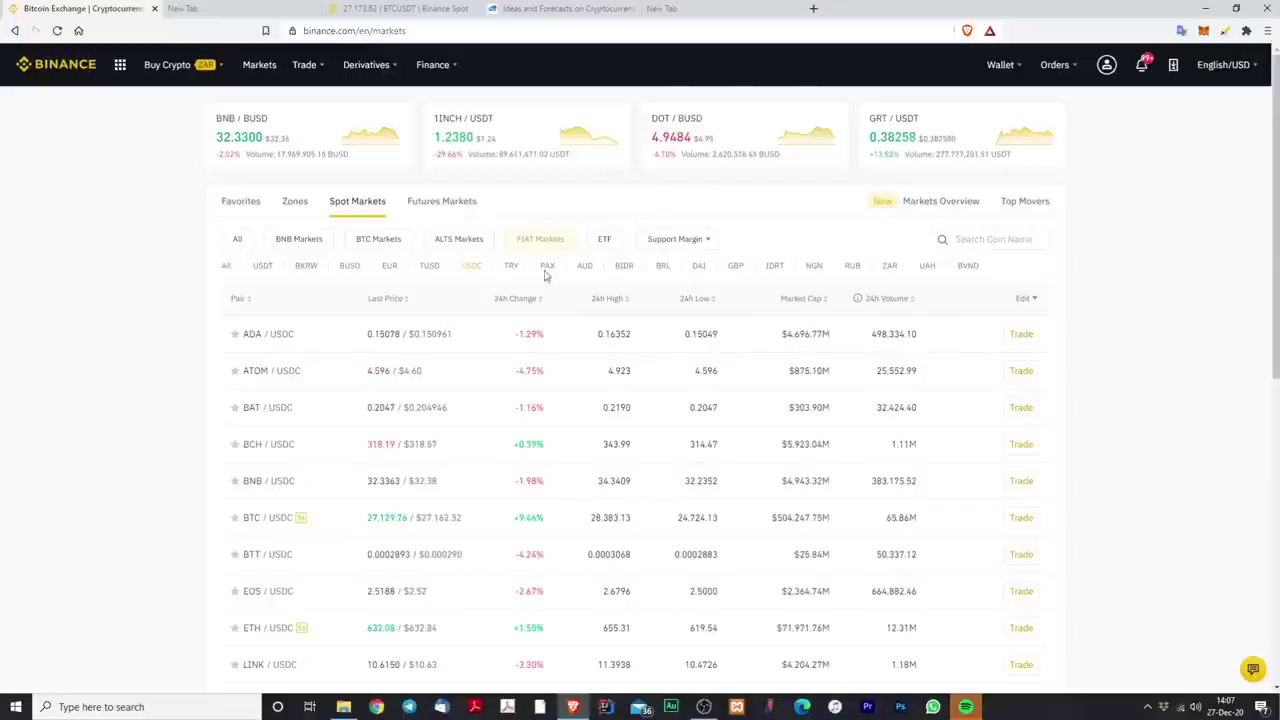
pyautogui.click(390, 266)
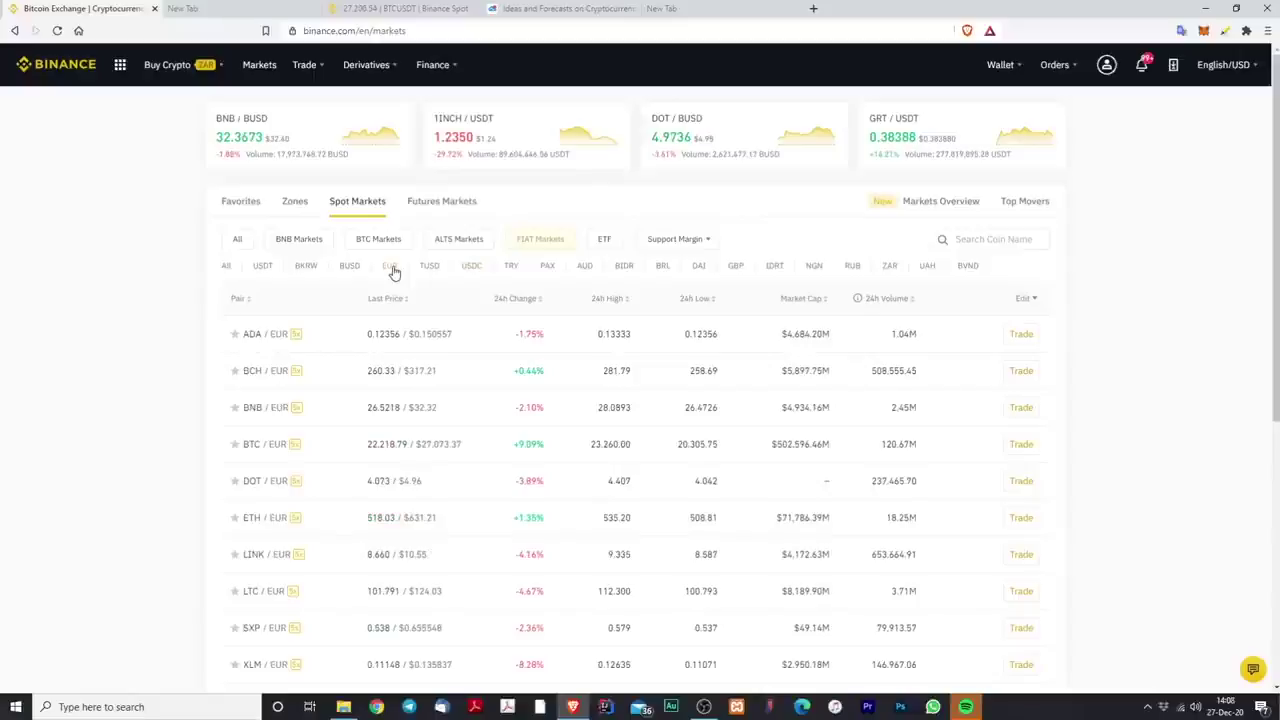
pyautogui.moveTo(682, 250)
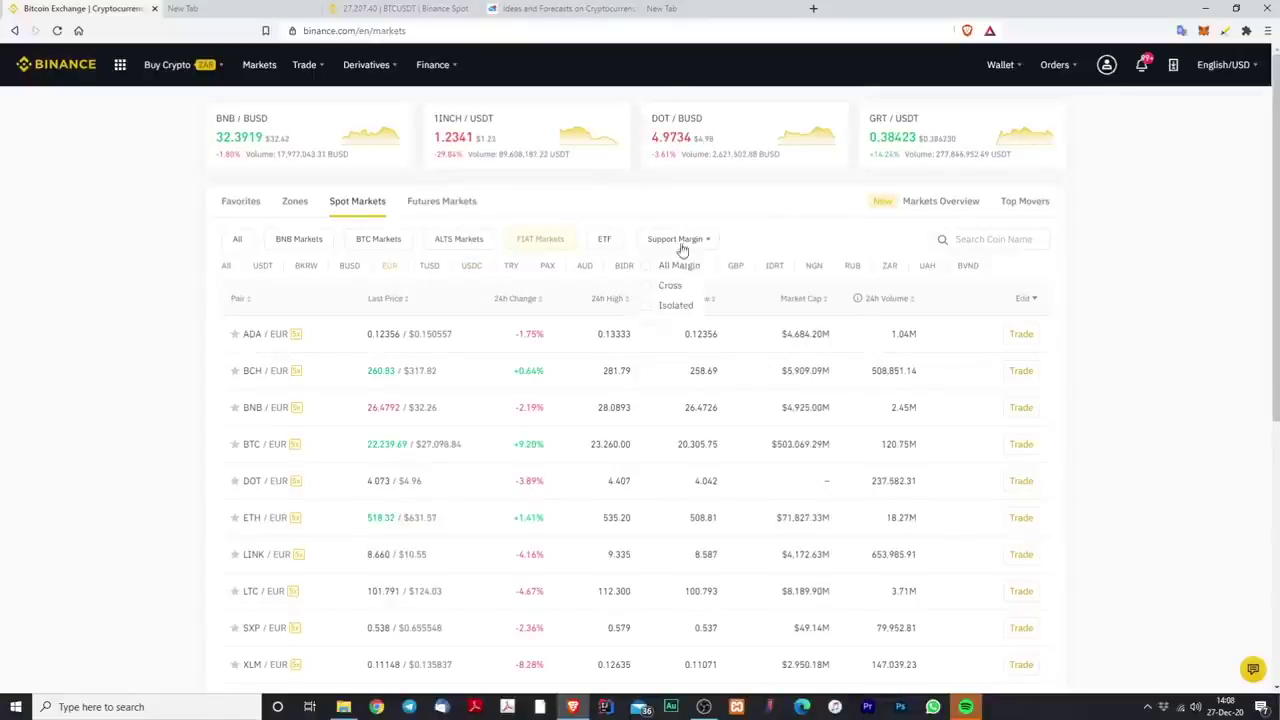
pyautogui.click(735, 266)
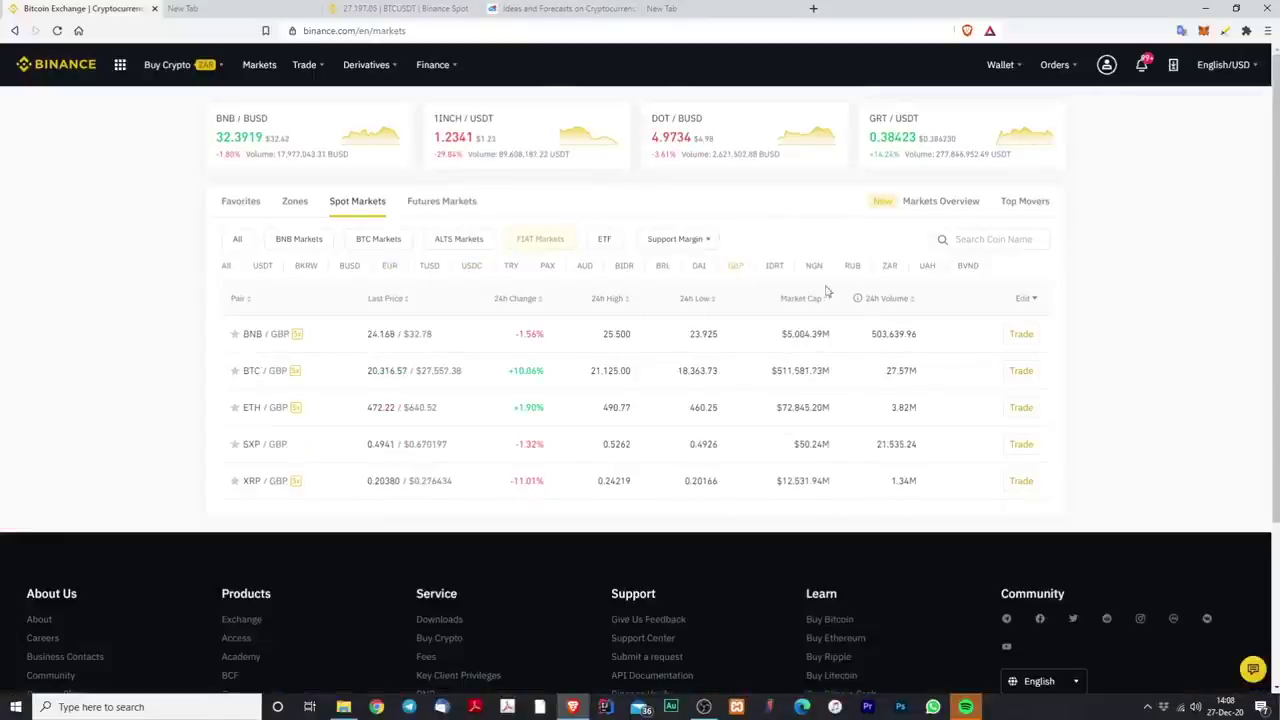
pyautogui.click(892, 267)
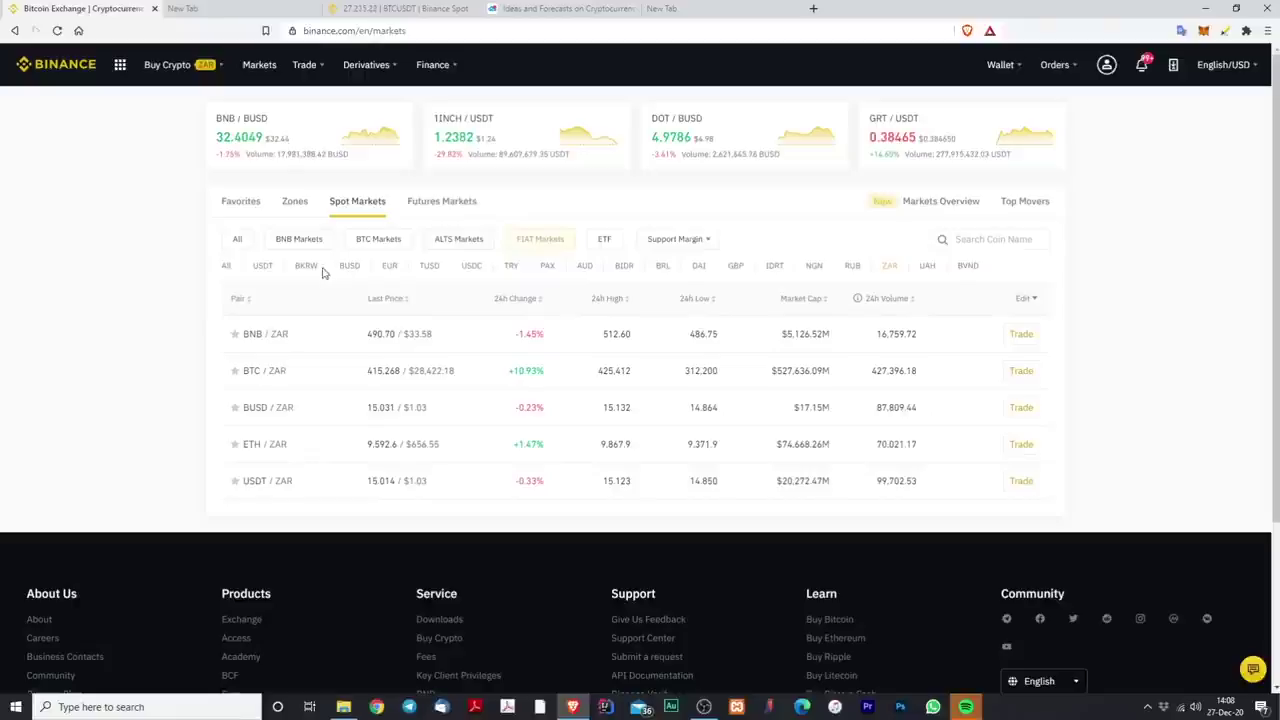
# Step: Look at the futures markets, and browse the DeFi coins under Zones
pyautogui.click(440, 204)
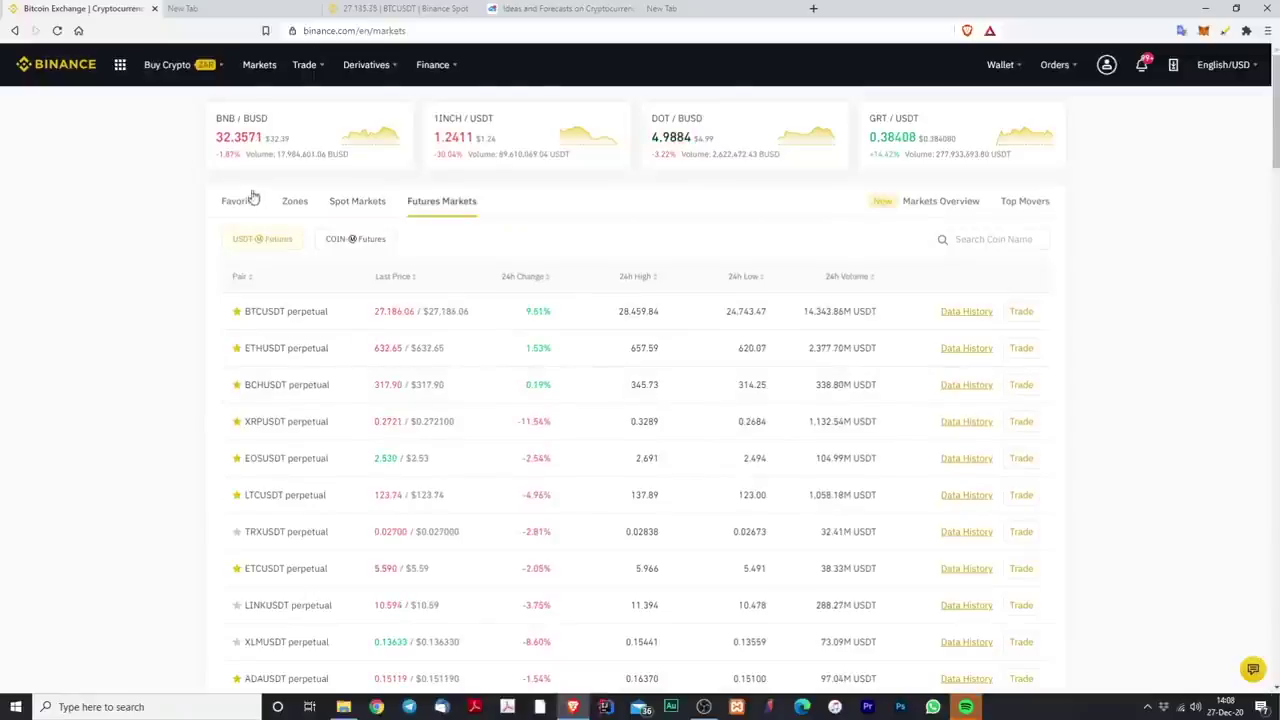
pyautogui.click(294, 204)
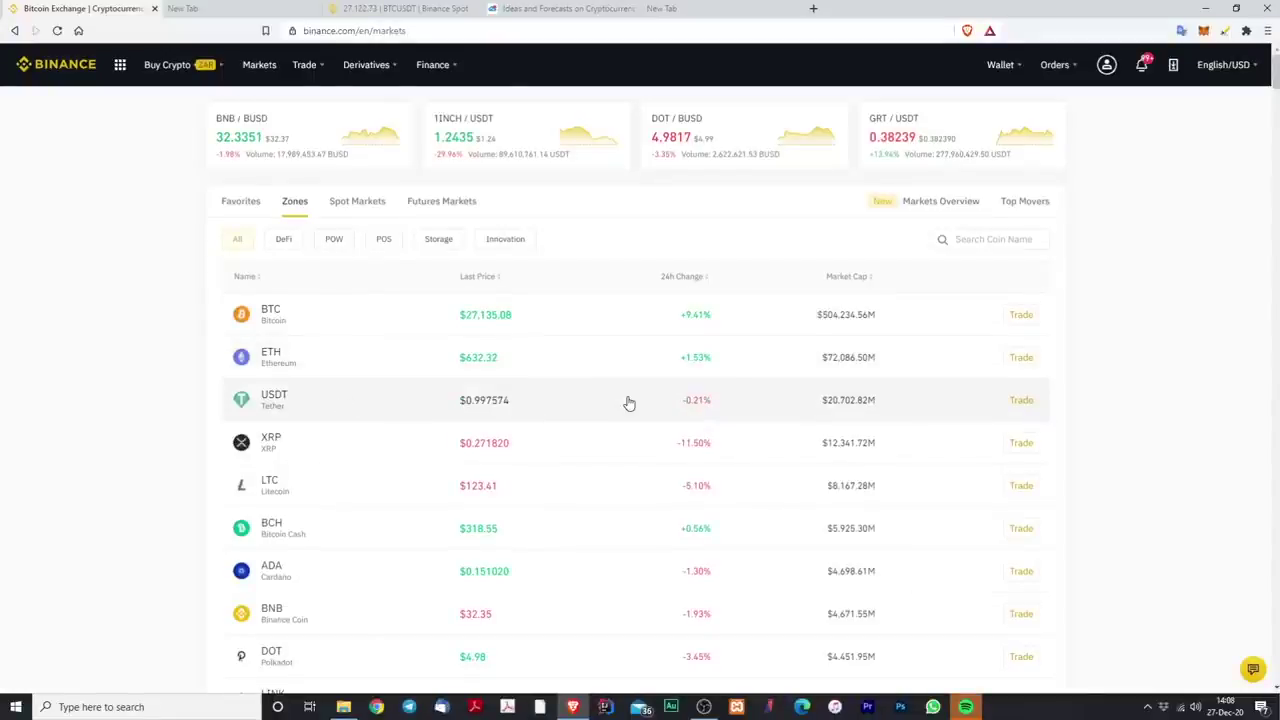
pyautogui.click(284, 240)
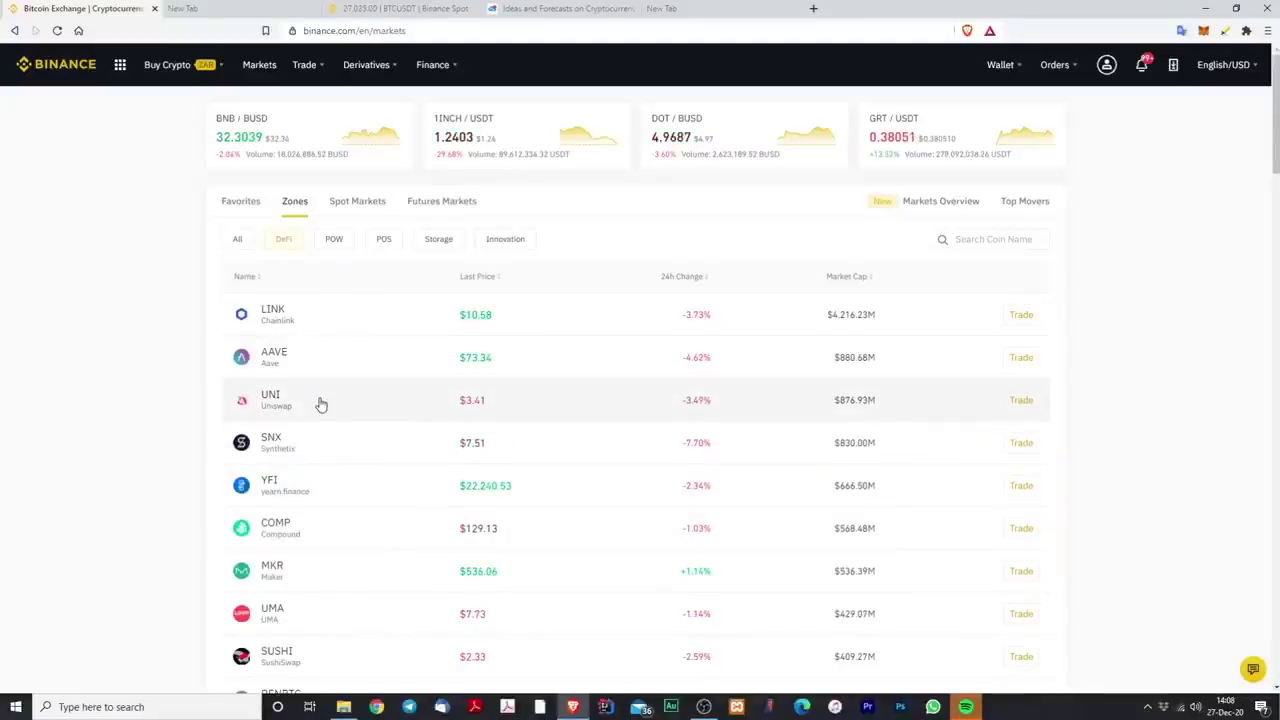
pyautogui.scroll(-2, 360, 523)
pyautogui.scroll(2, 391, 500)
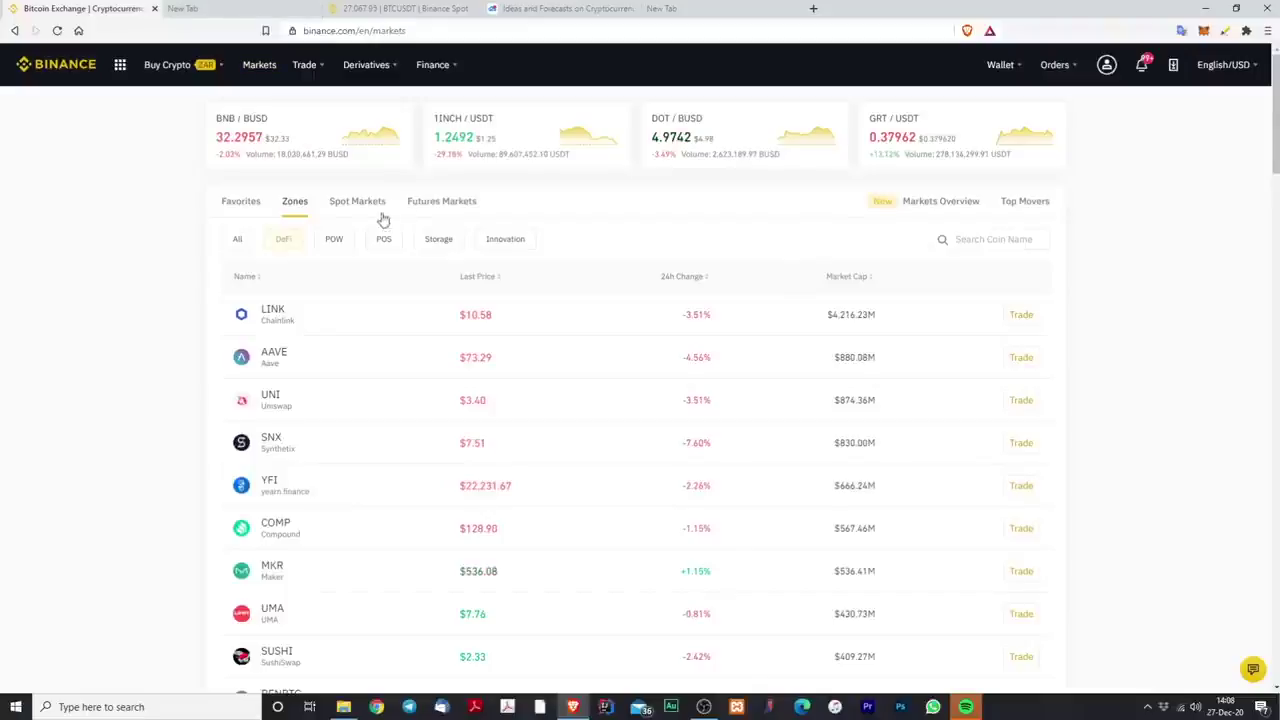
# Step: Filter the Zones list to POW coins and then to POS coins, browsing each list
pyautogui.click(332, 240)
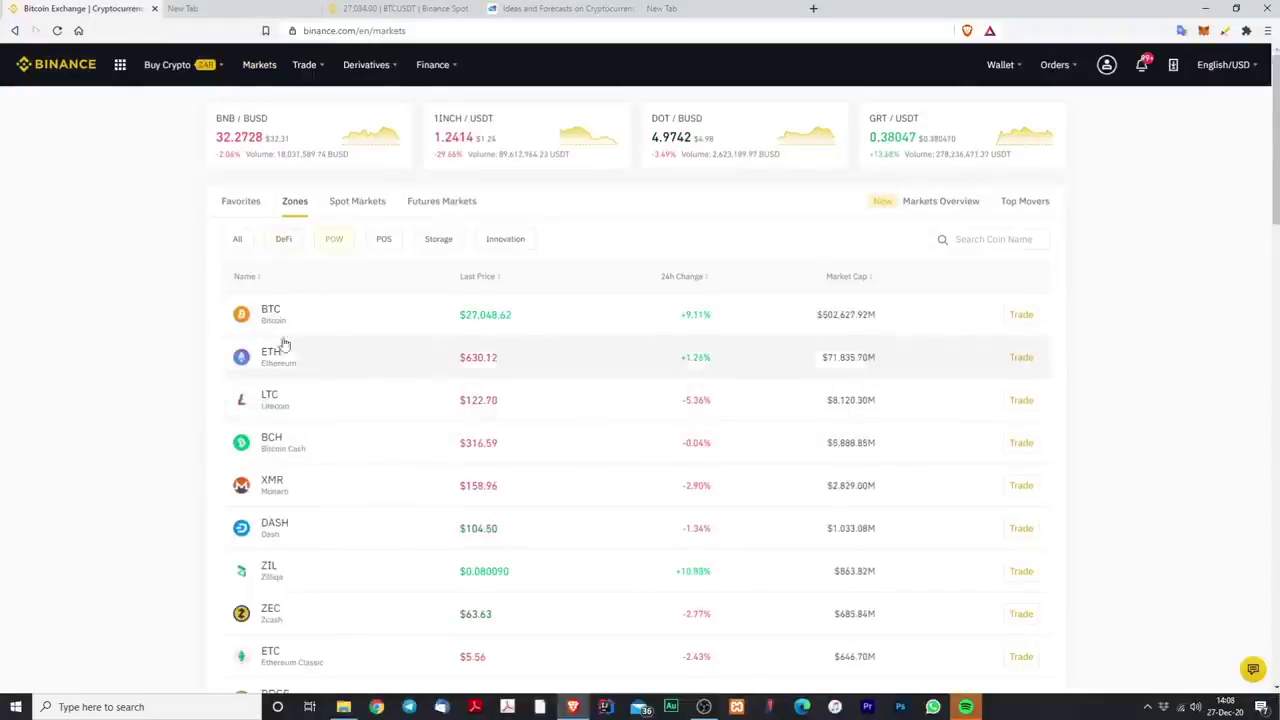
pyautogui.scroll(-3, 380, 457)
pyautogui.scroll(3, 380, 461)
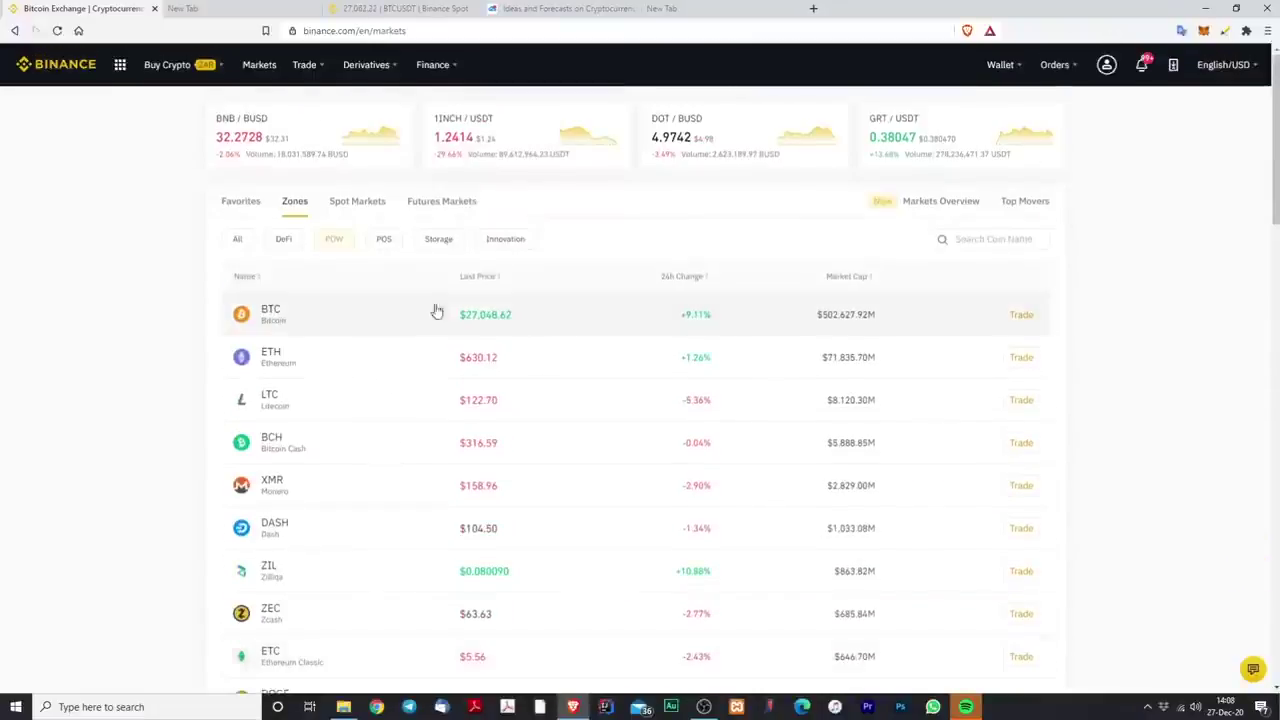
pyautogui.click(380, 243)
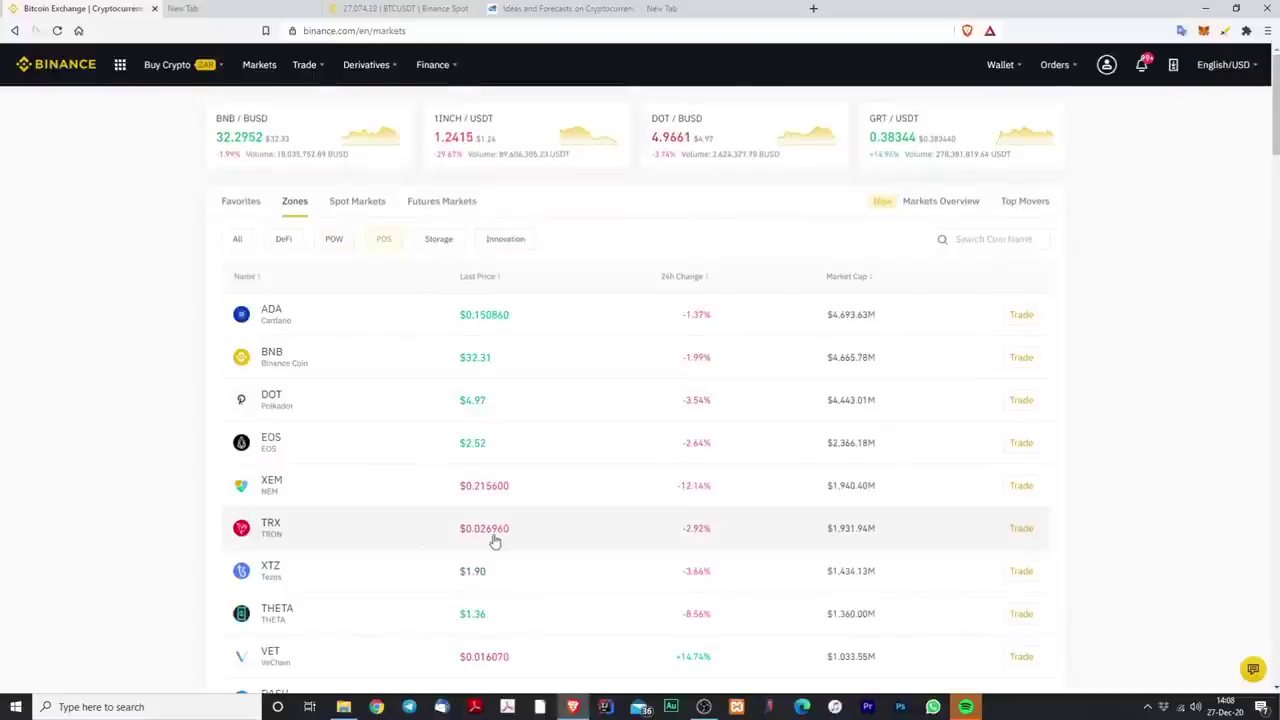
pyautogui.scroll(-1, 491, 537)
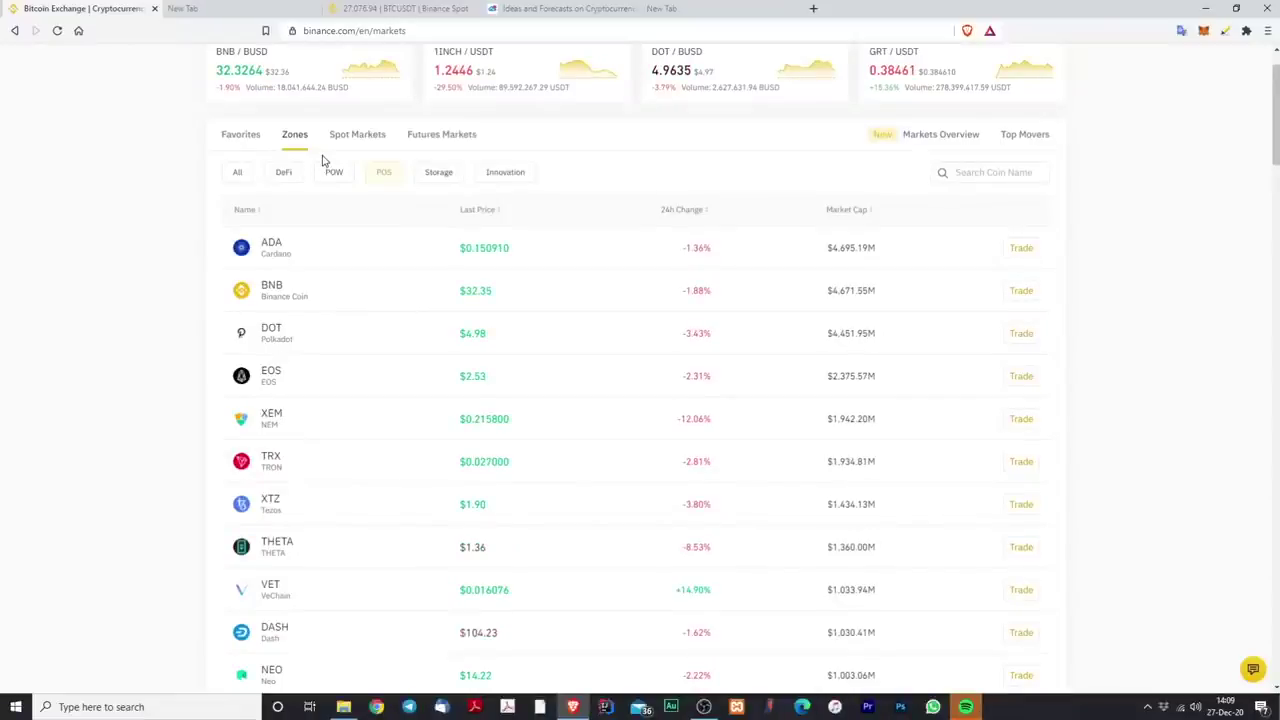
pyautogui.scroll(-1, 318, 170)
pyautogui.scroll(2, 340, 190)
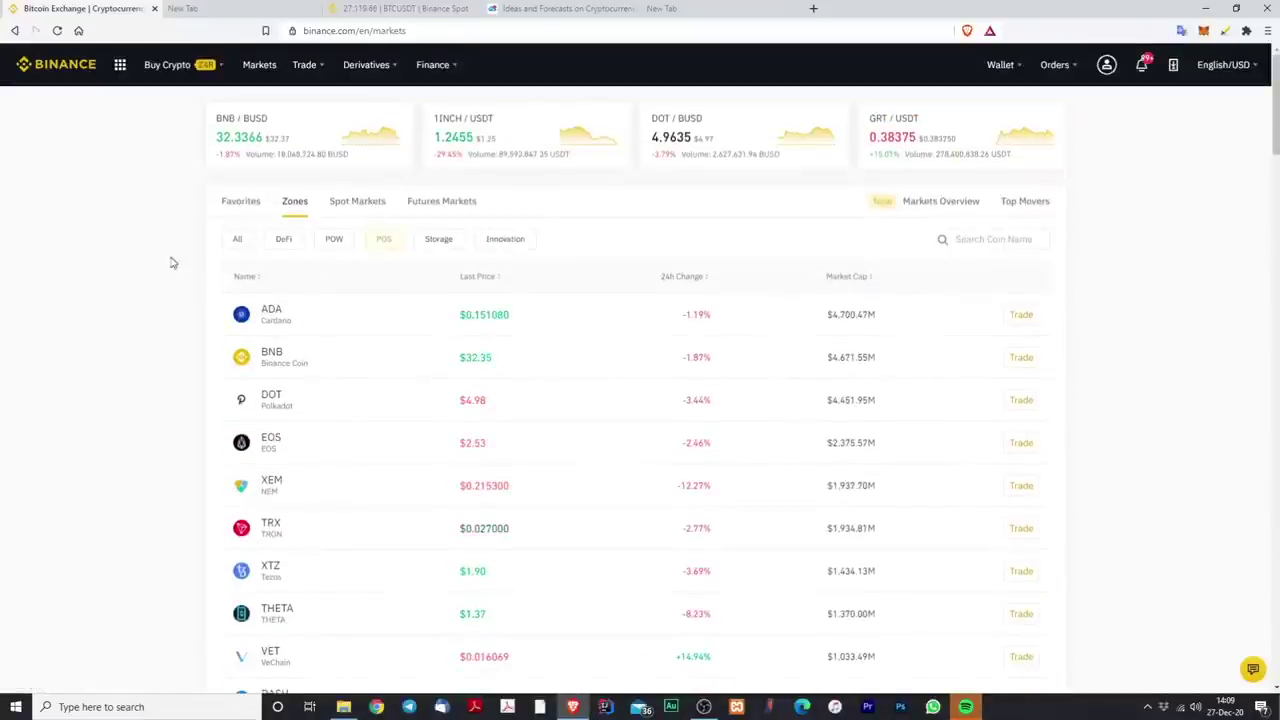
# Step: Look at the favorite spot pairs, and search the spot markets for snx
pyautogui.doubleClick(238, 203)
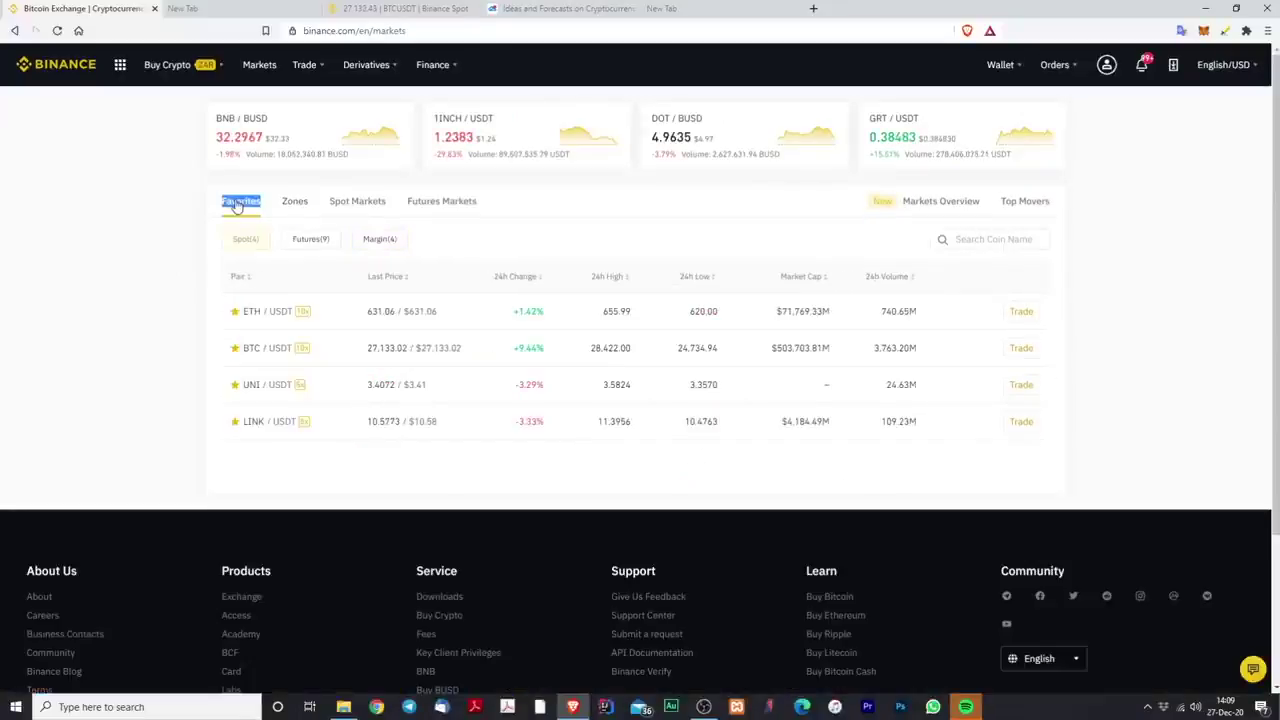
pyautogui.click(340, 204)
pyautogui.click(988, 238)
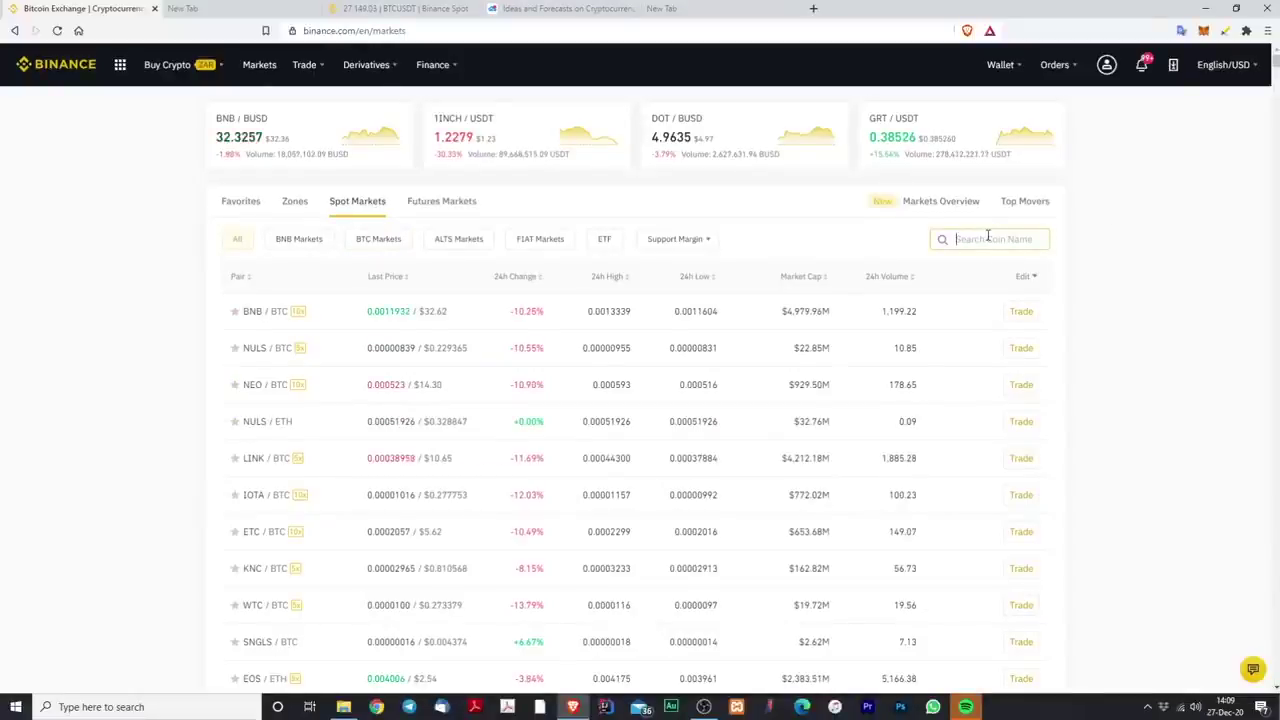
pyautogui.write('snx')
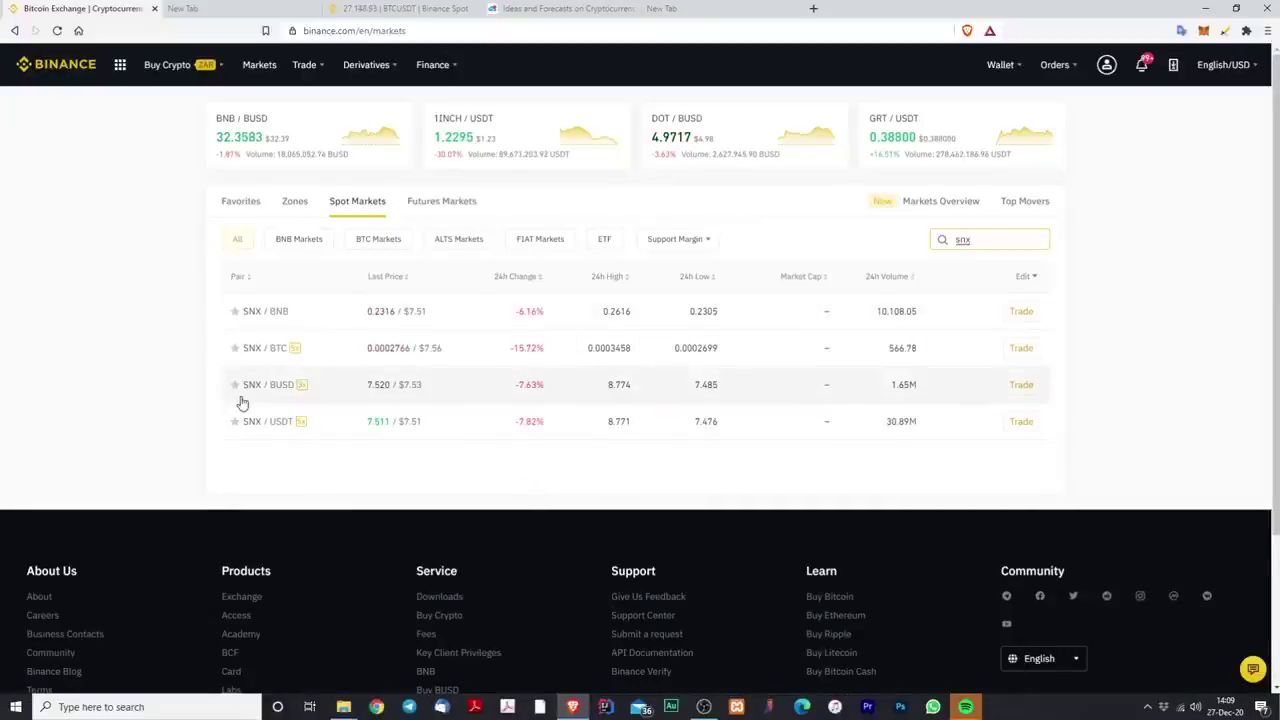
pyautogui.click(84, 187)
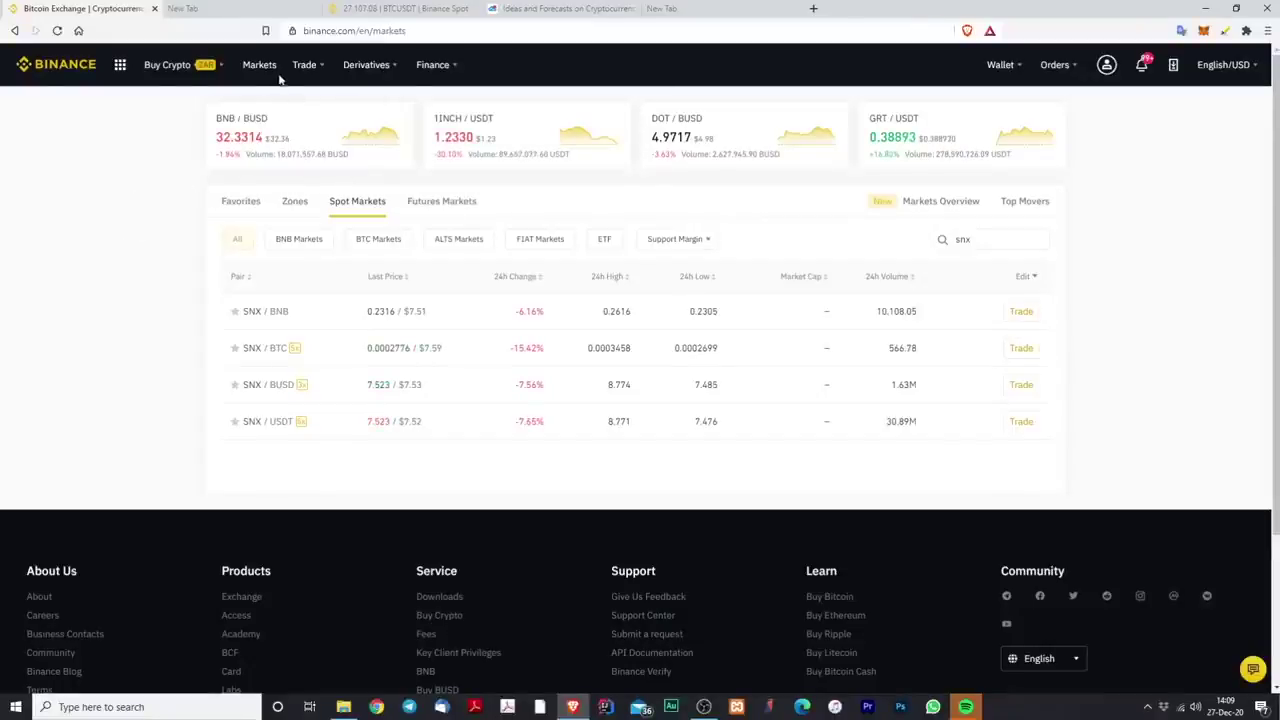
# Step: Open the Convert trading page and choose BNB as the coin to receive for USDT
pyautogui.moveTo(310, 66)
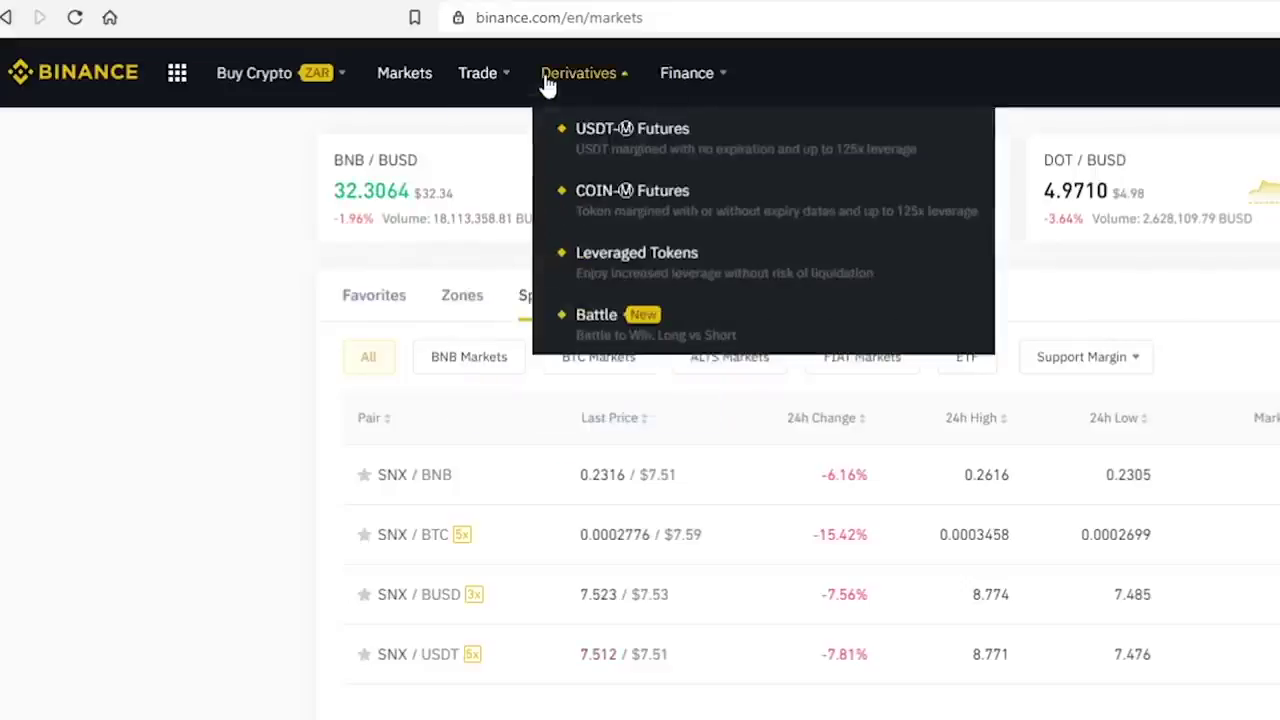
pyautogui.click(503, 132)
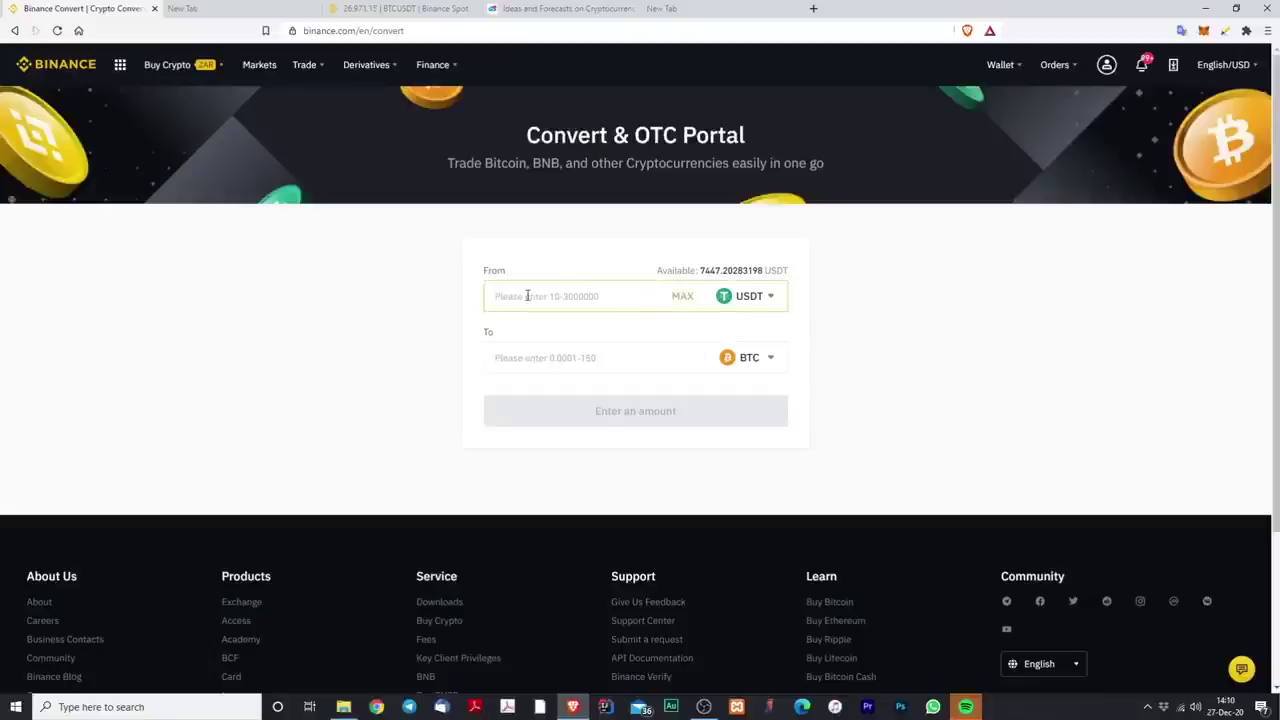
pyautogui.click(770, 369)
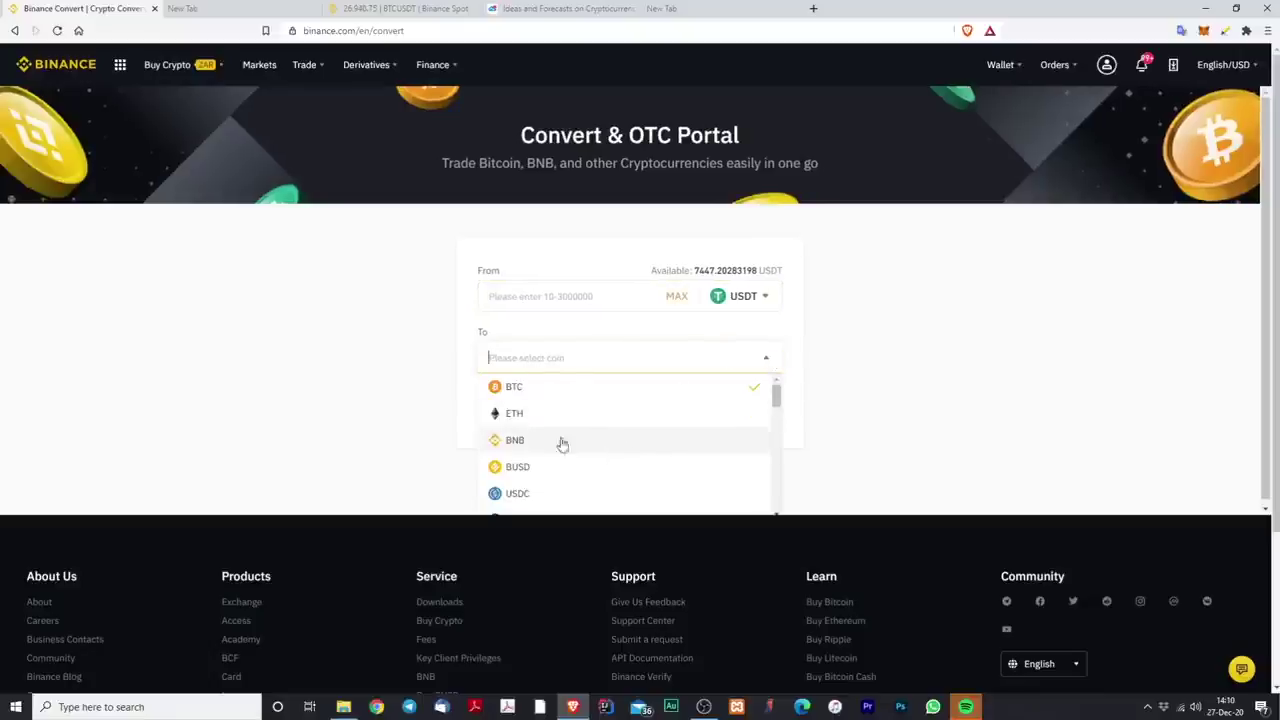
pyautogui.click(516, 441)
# Step: Enter 1 BNB as the amount to receive, and preview the conversion from USDT
pyautogui.click(531, 294)
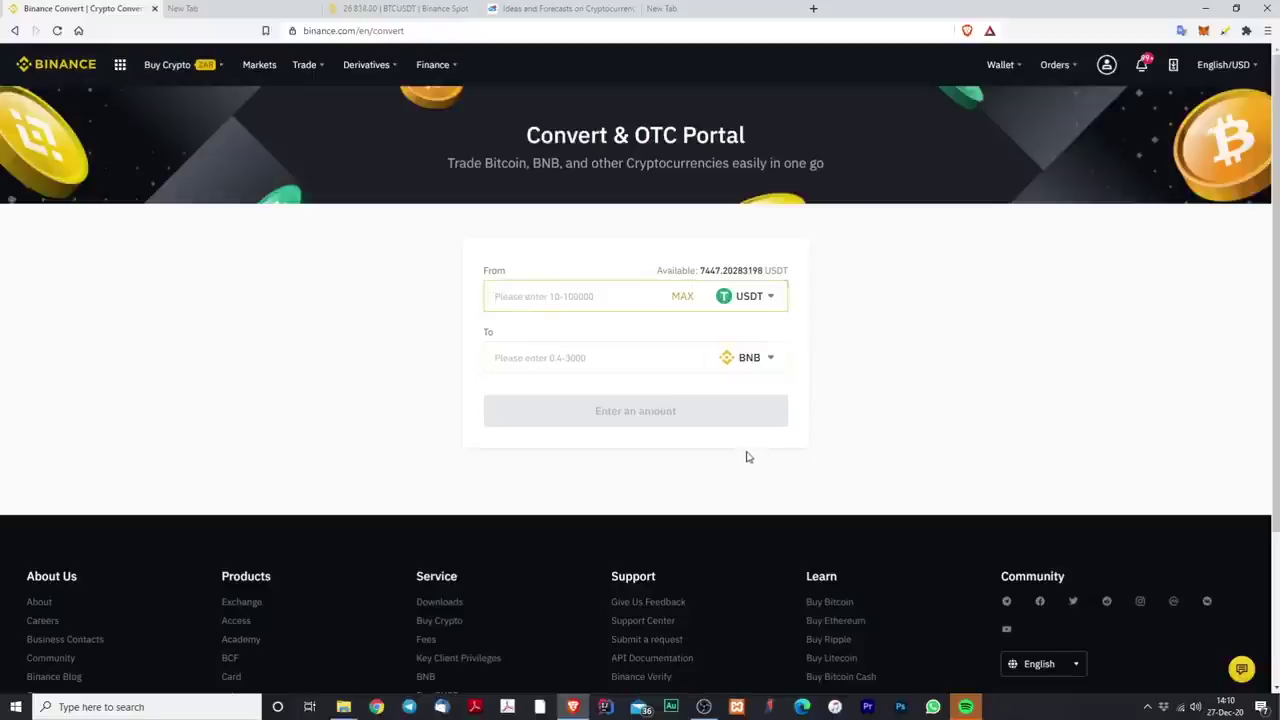
pyautogui.write('1')
pyautogui.press('BackSpace')
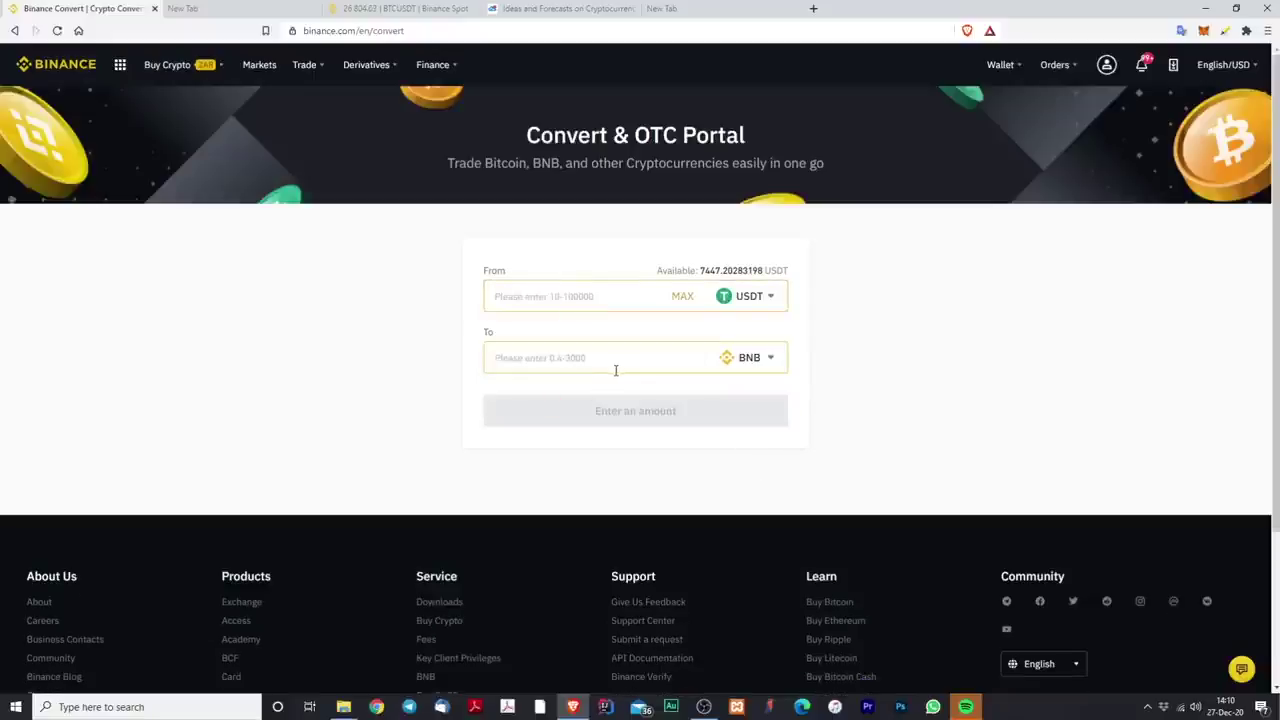
pyautogui.click(564, 357)
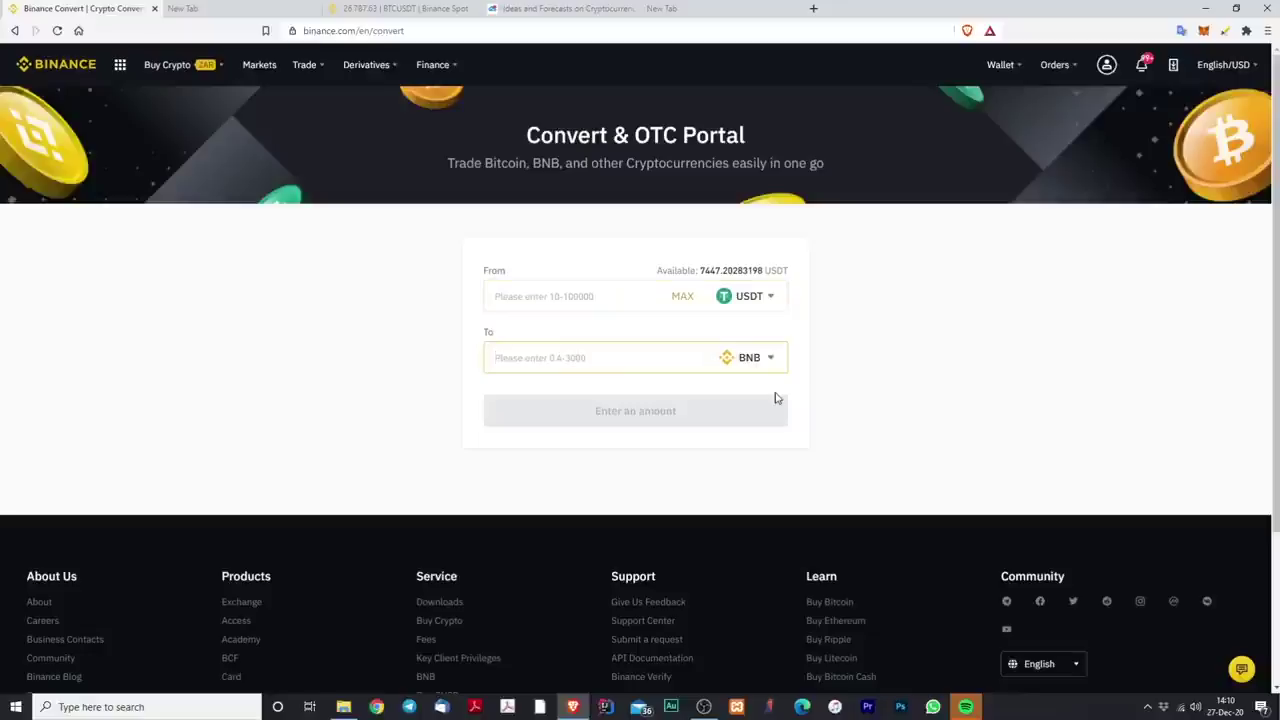
pyautogui.write('1')
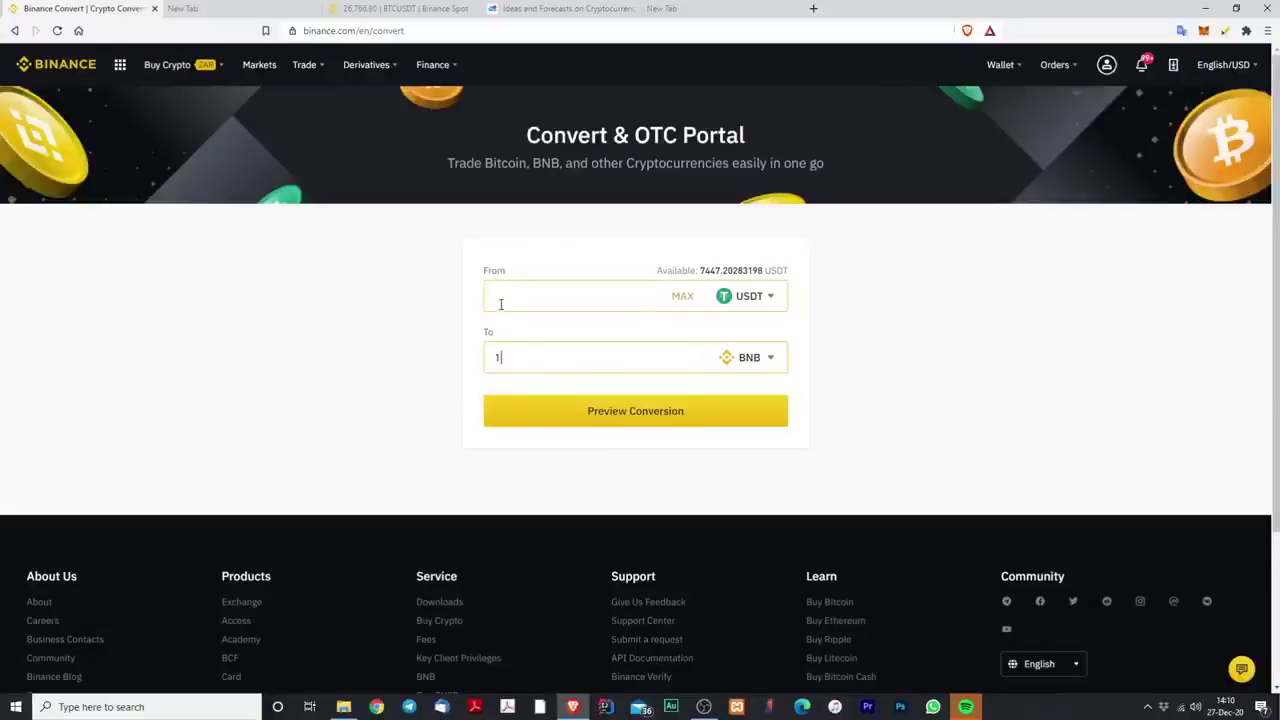
pyautogui.click(594, 412)
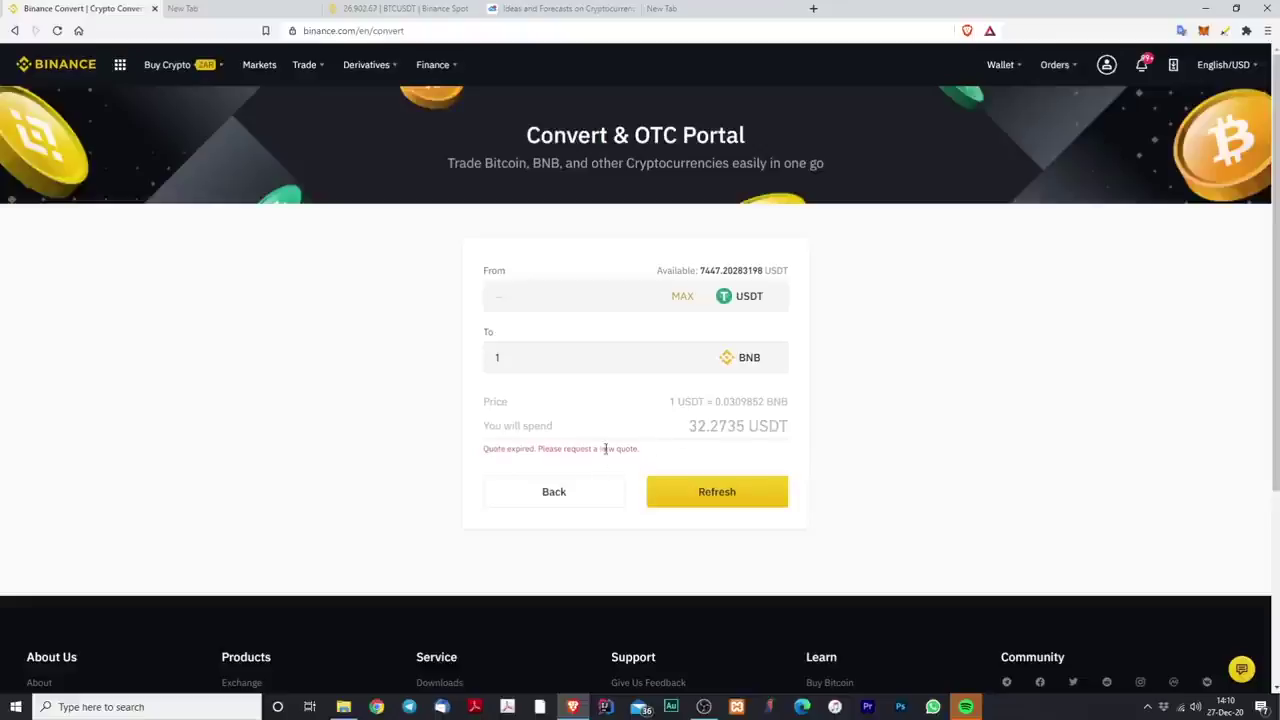
pyautogui.moveTo(601, 442); pyautogui.dragTo(640, 450)
pyautogui.click(522, 420)
pyautogui.click(714, 490)
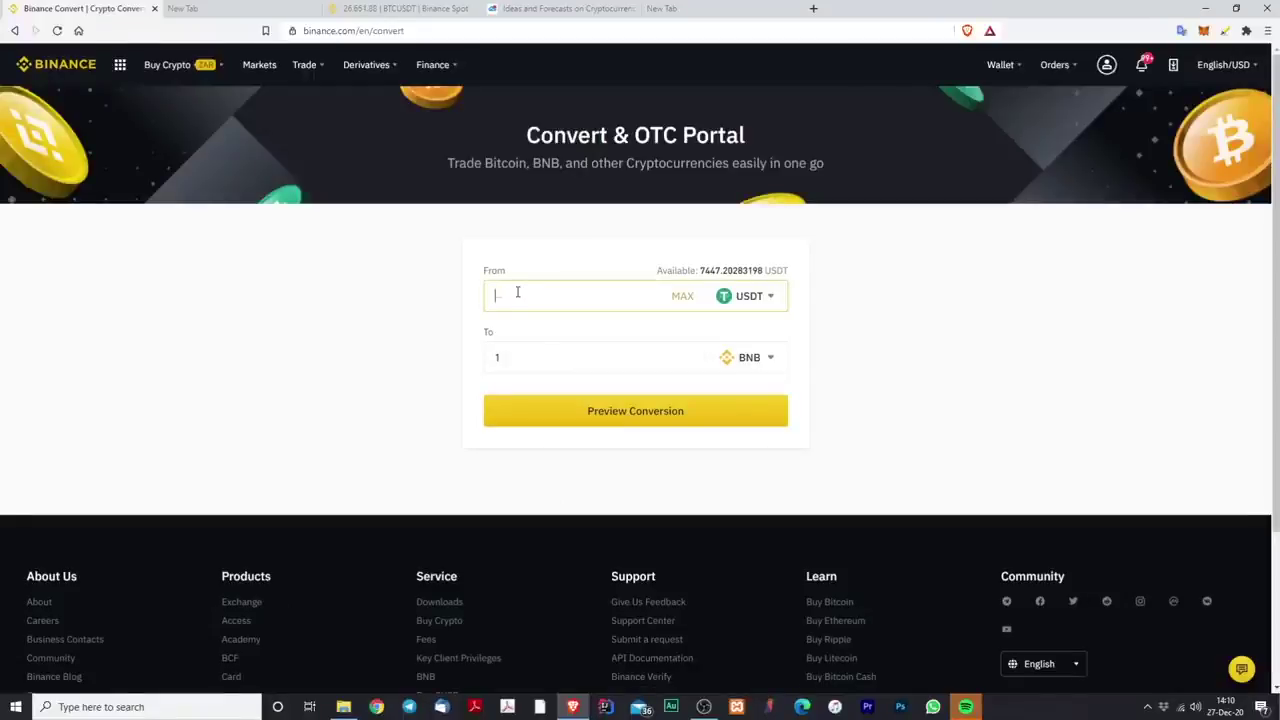
# Step: Convert 20 USDT to BNB, requesting a fresh quote before confirming the conversion
pyautogui.click(505, 362)
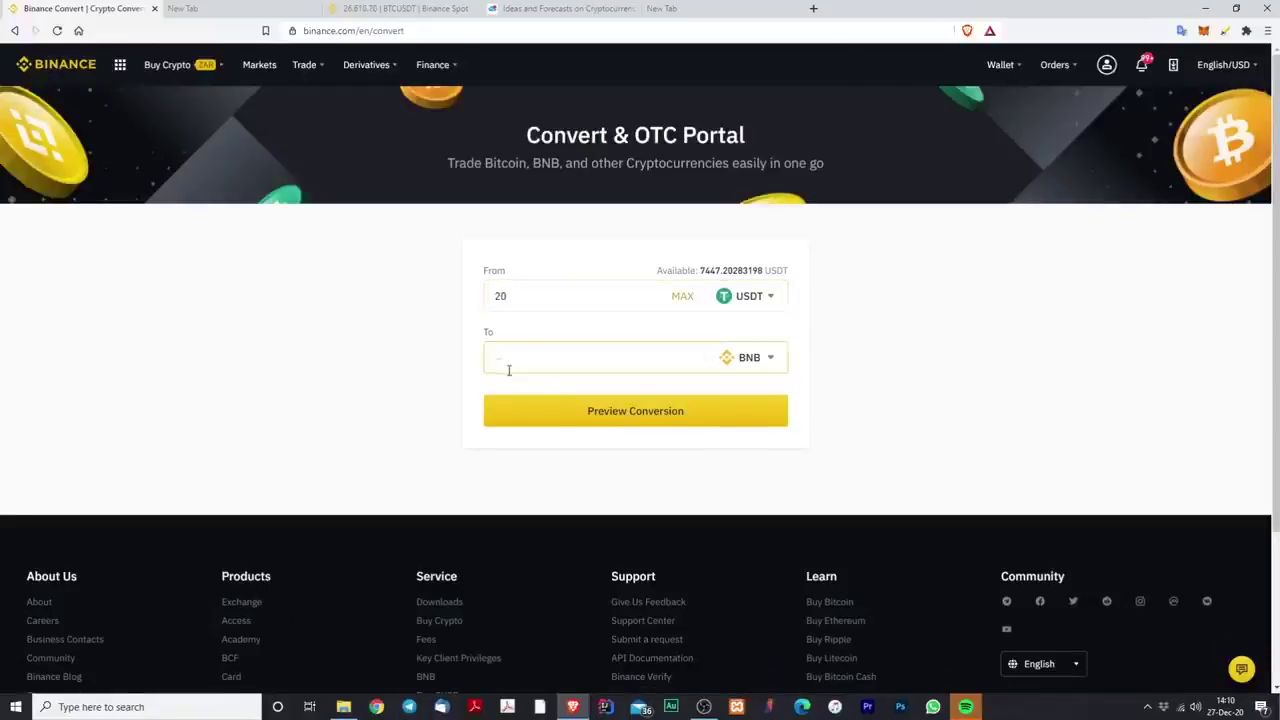
pyautogui.click(648, 422)
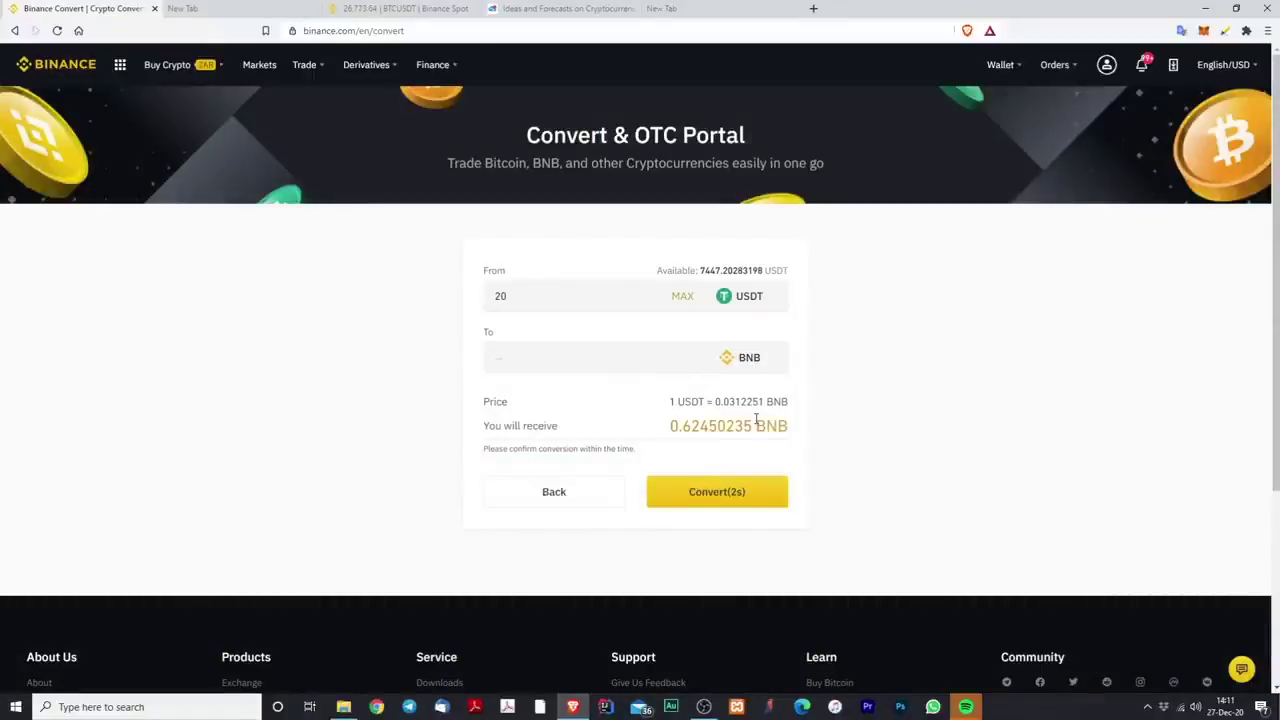
pyautogui.click(741, 495)
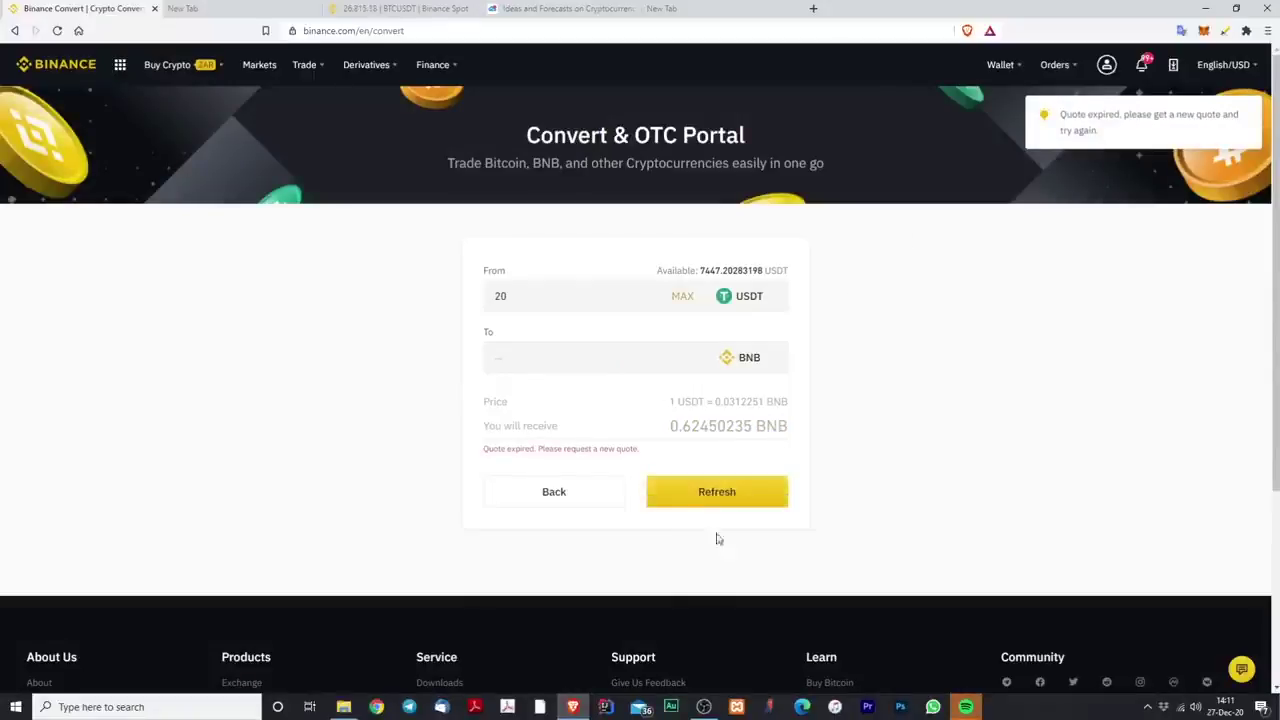
pyautogui.click(765, 497)
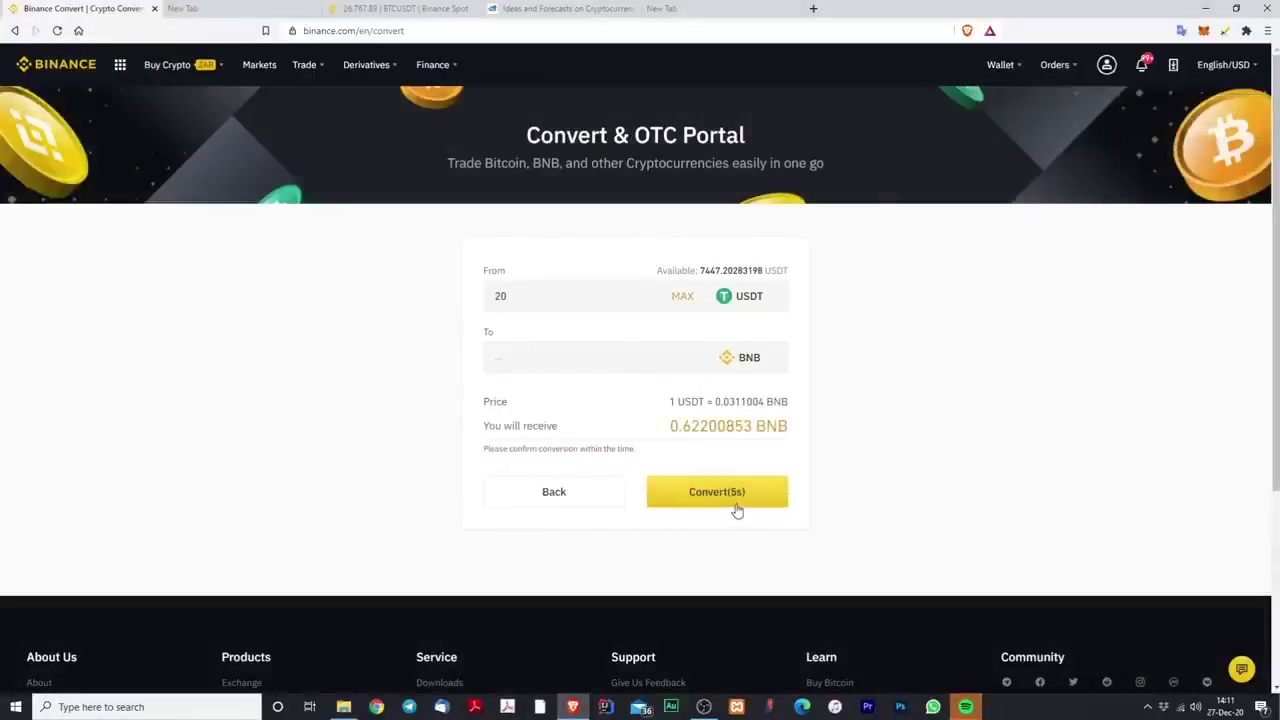
pyautogui.click(716, 500)
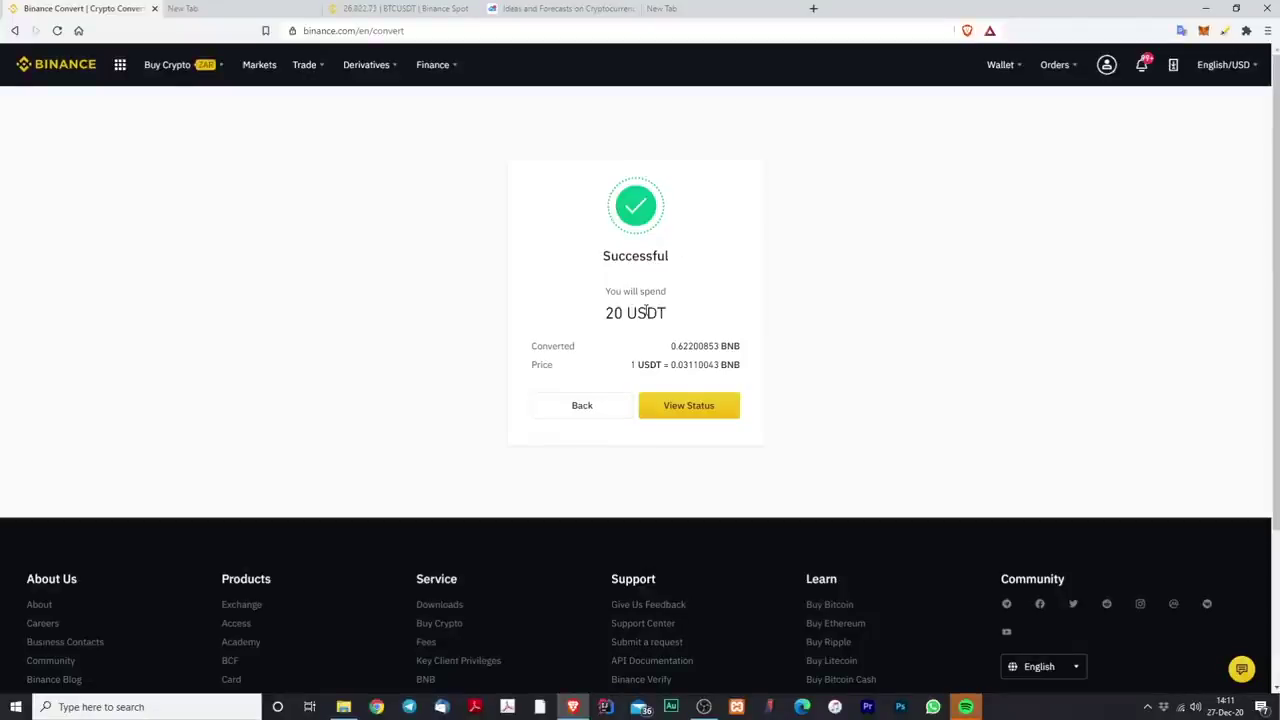
# Step: Open the Classic trading view and look over the BTC/USDT price chart's longer history
pyautogui.moveTo(305, 66)
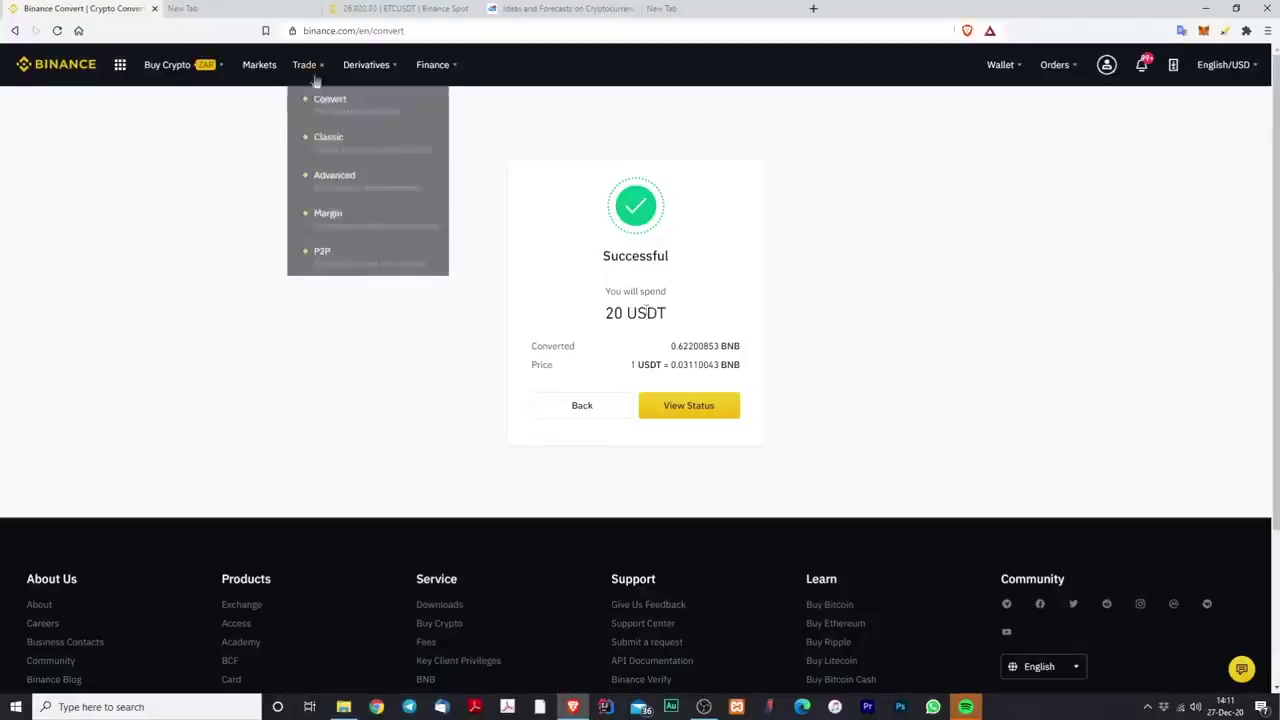
pyautogui.click(405, 148)
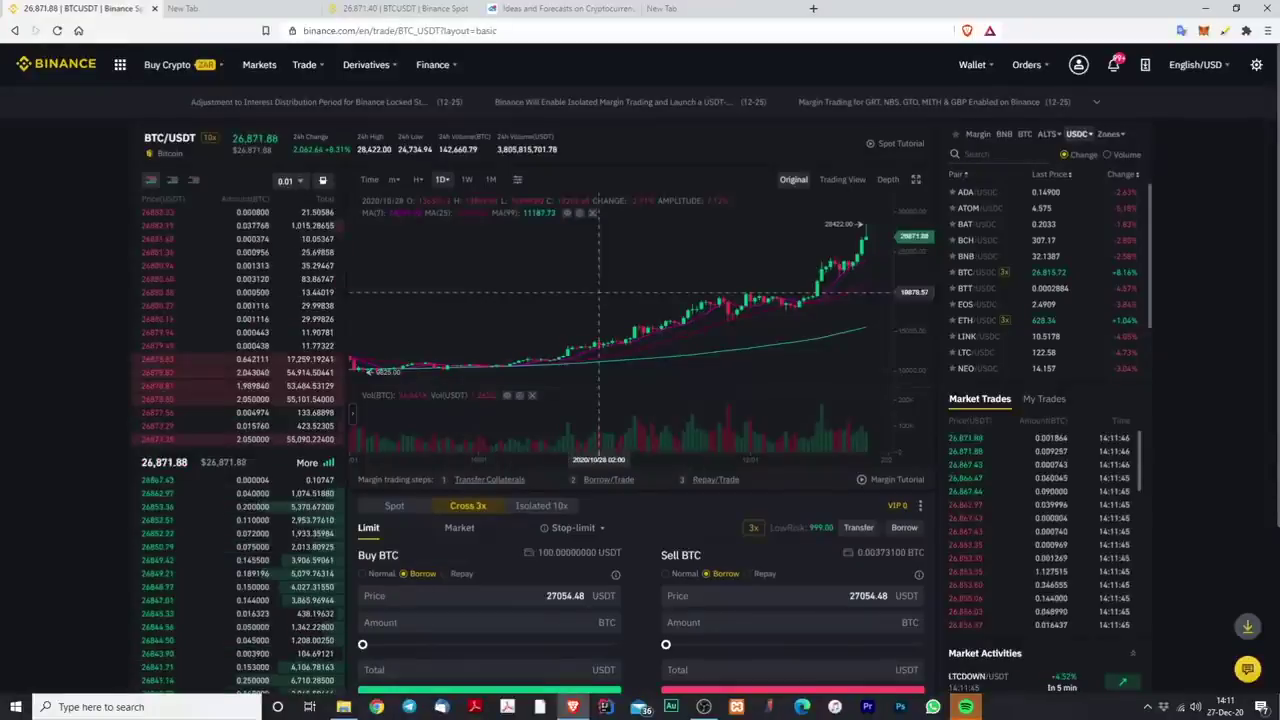
pyautogui.scroll(-3, 670, 300)
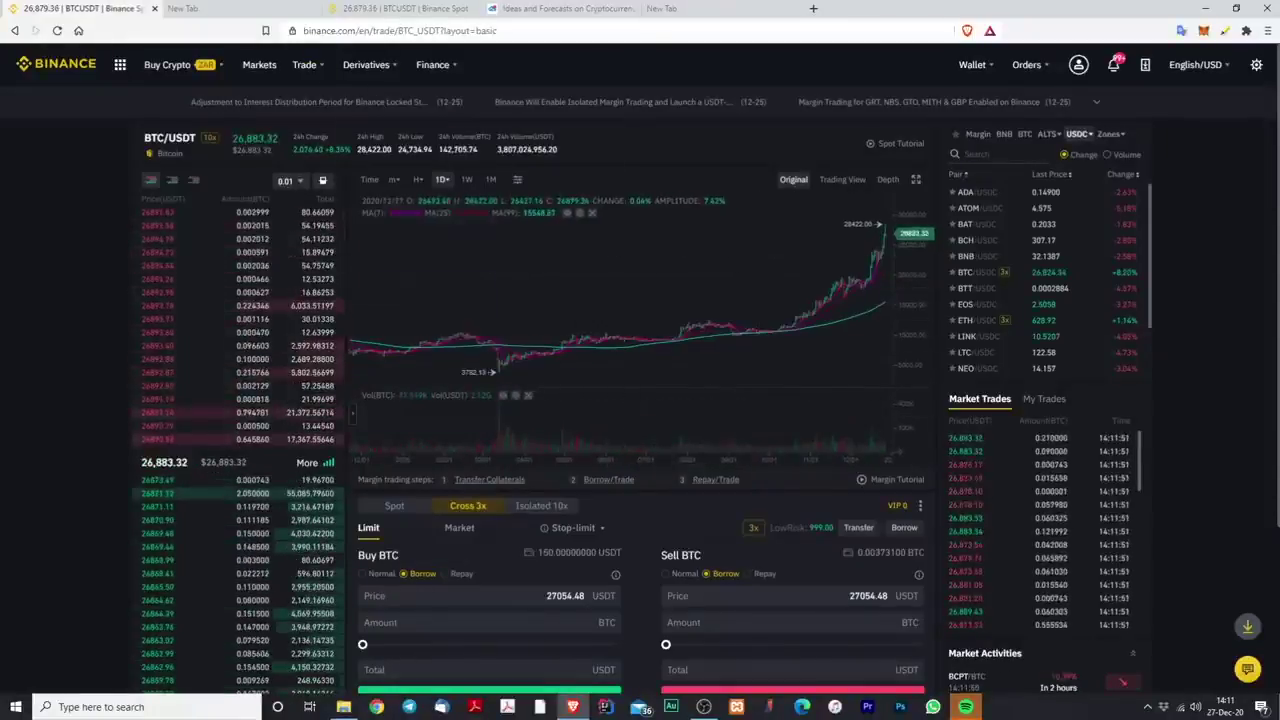
# Step: Open the Advanced trading view, compare the Spot and Cross 3x modes, and set the trading mode to Spot
pyautogui.moveTo(314, 67)
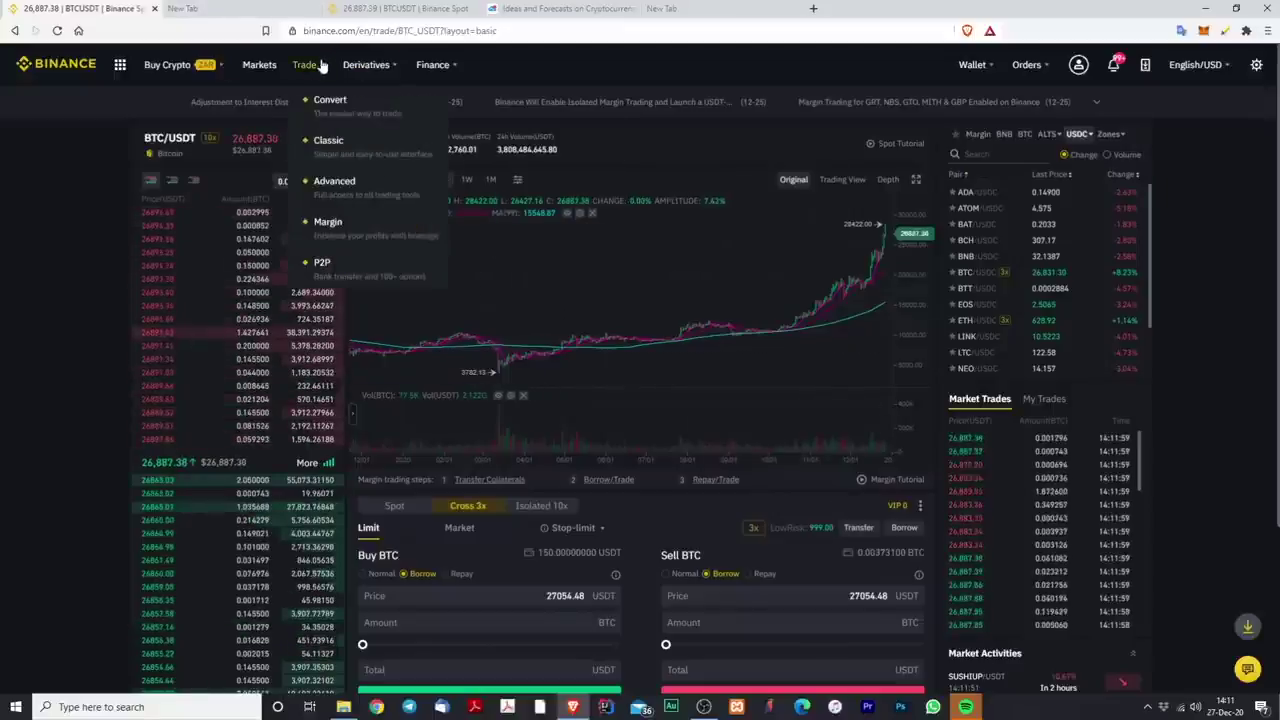
pyautogui.click(347, 186)
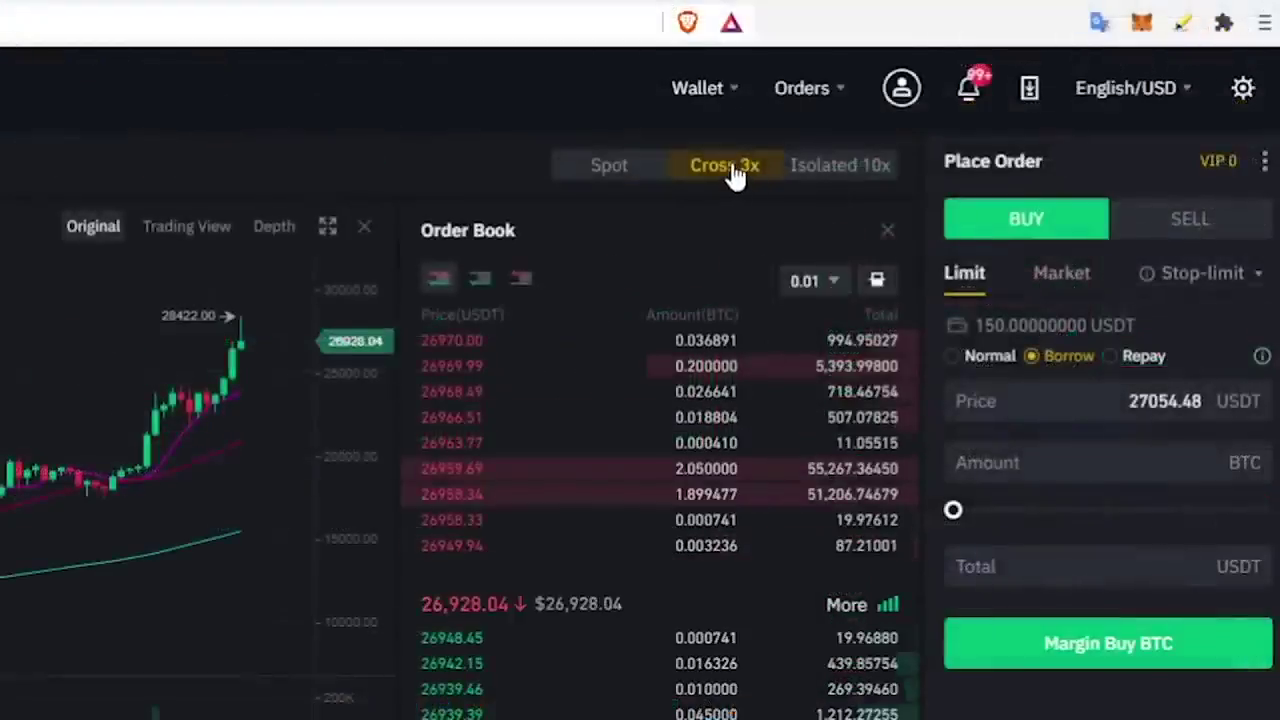
pyautogui.click(611, 165)
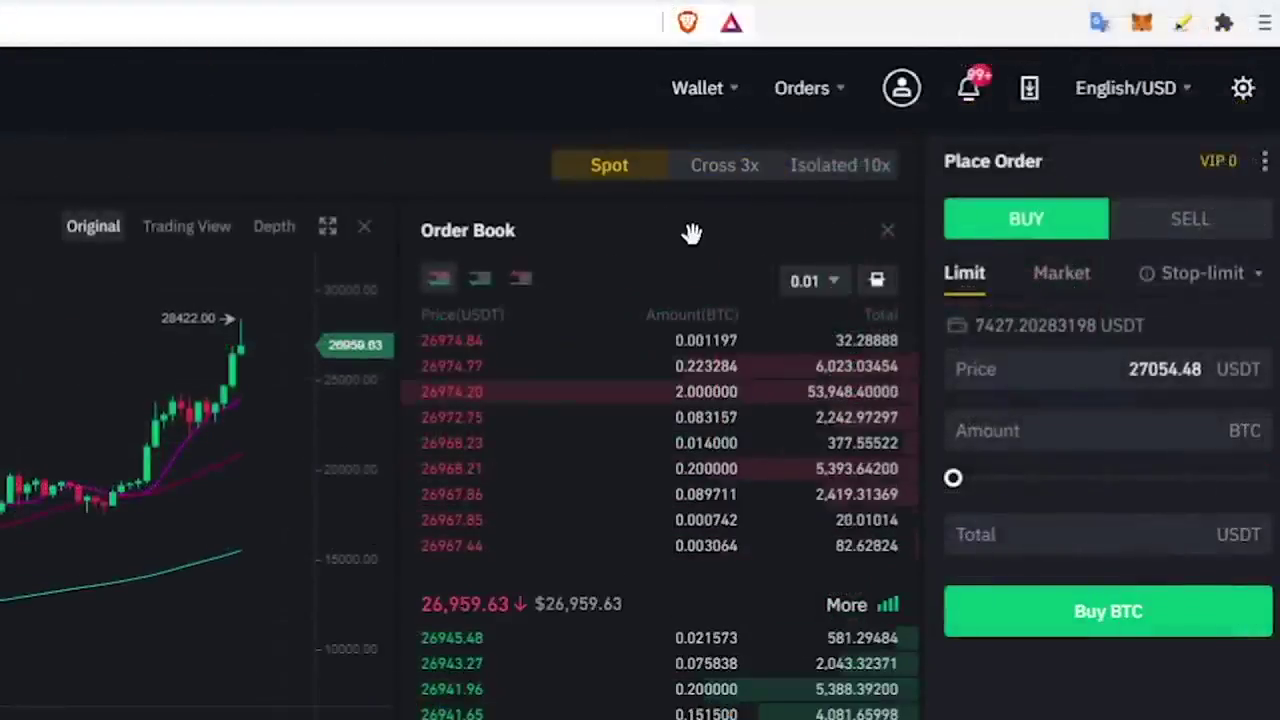
pyautogui.click(708, 168)
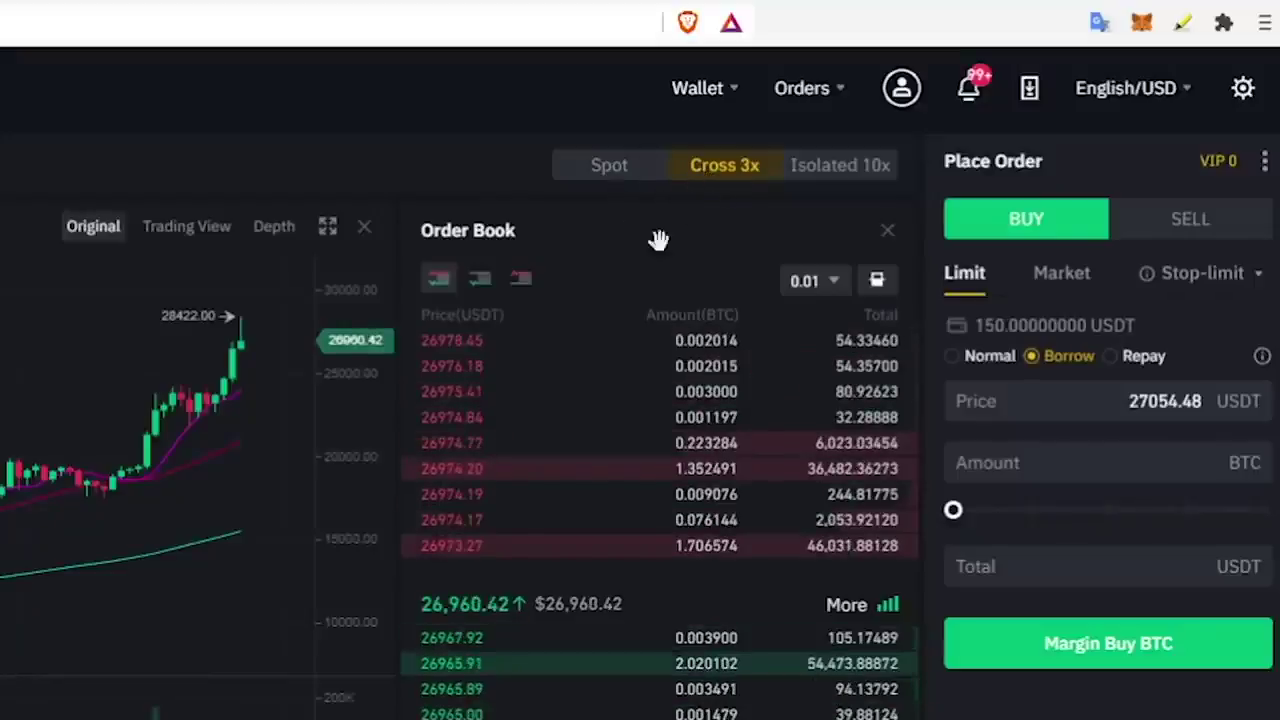
pyautogui.click(611, 172)
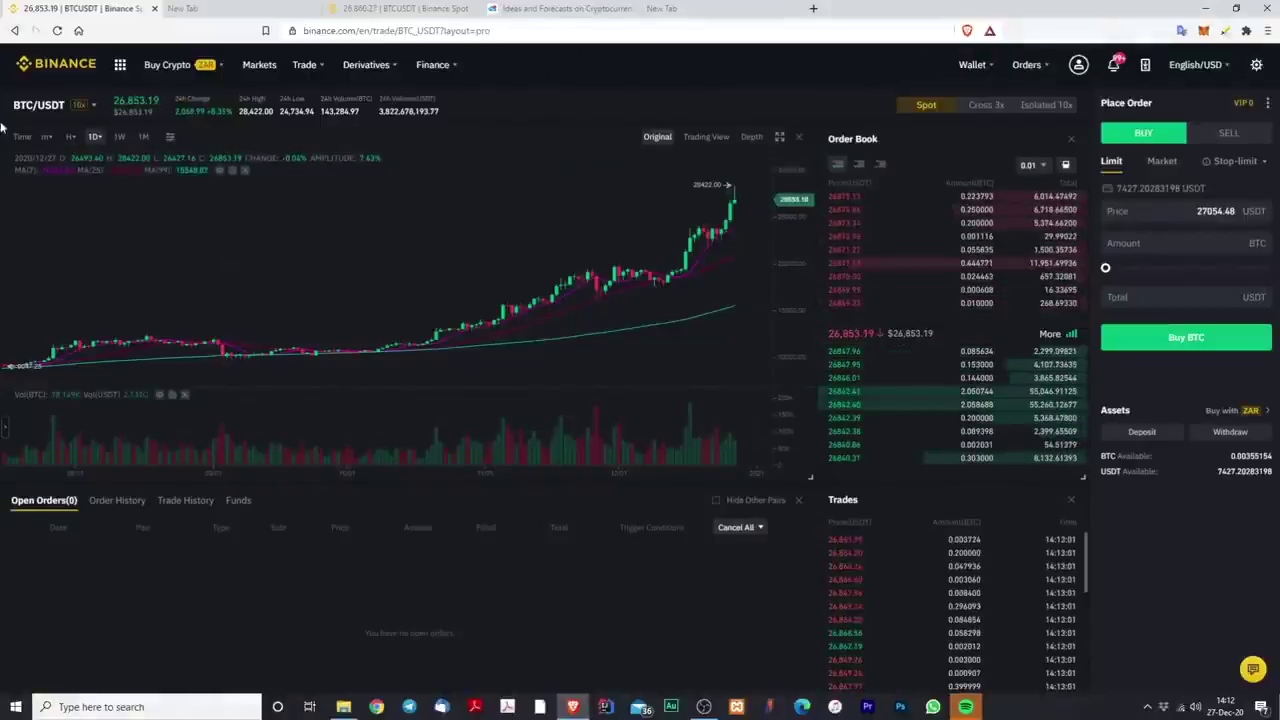
# Step: Open the trading pair list for BTC/USDT, and filter it to all FIAT pairs
pyautogui.moveTo(47, 108)
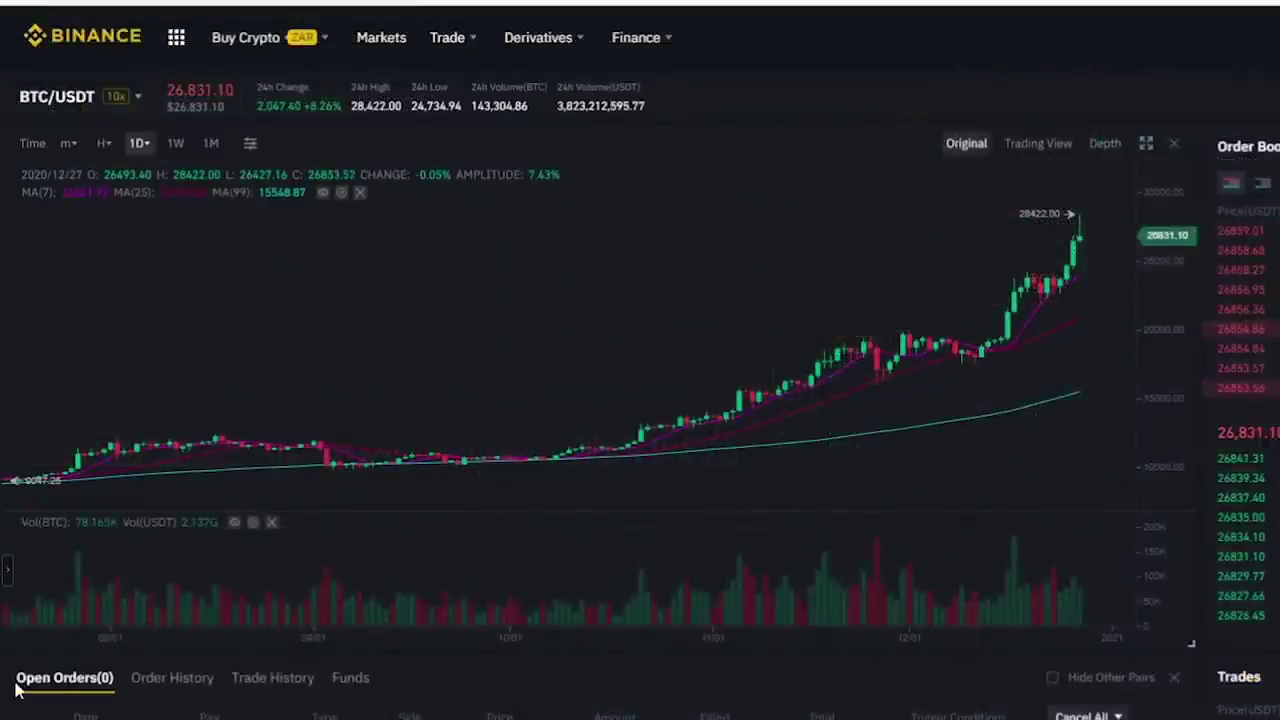
pyautogui.moveTo(115, 98)
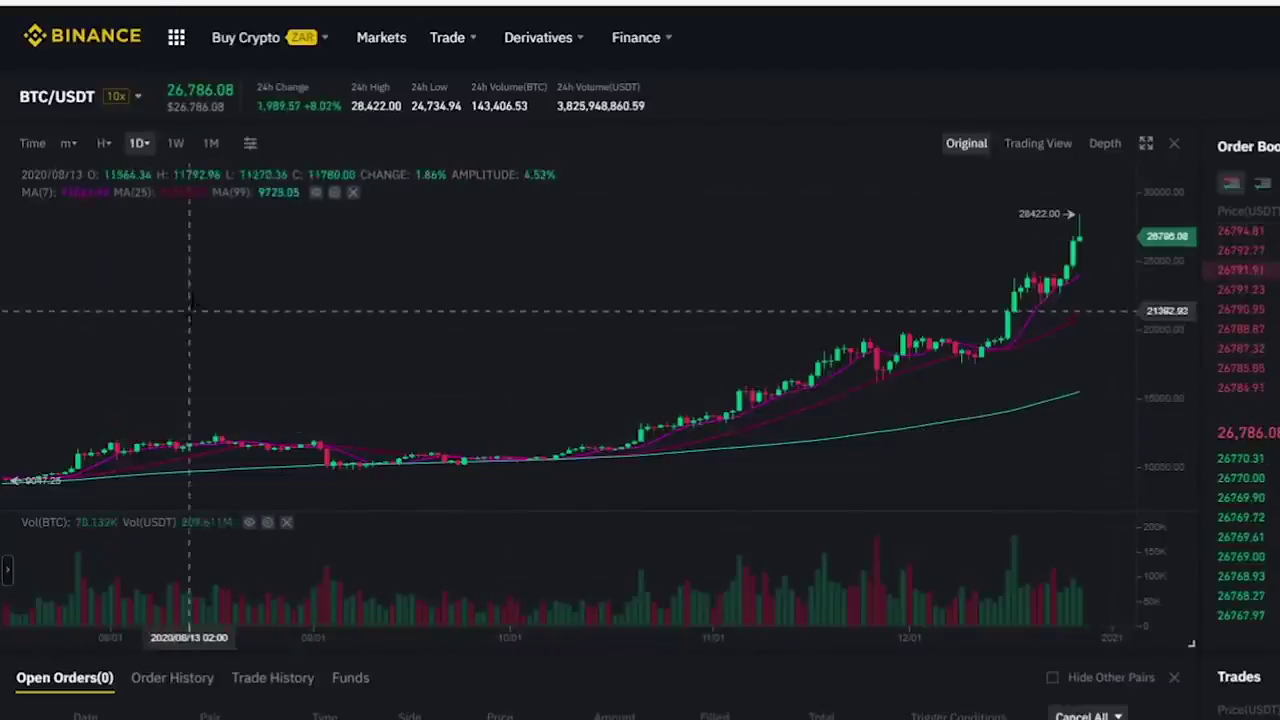
pyautogui.click(140, 97)
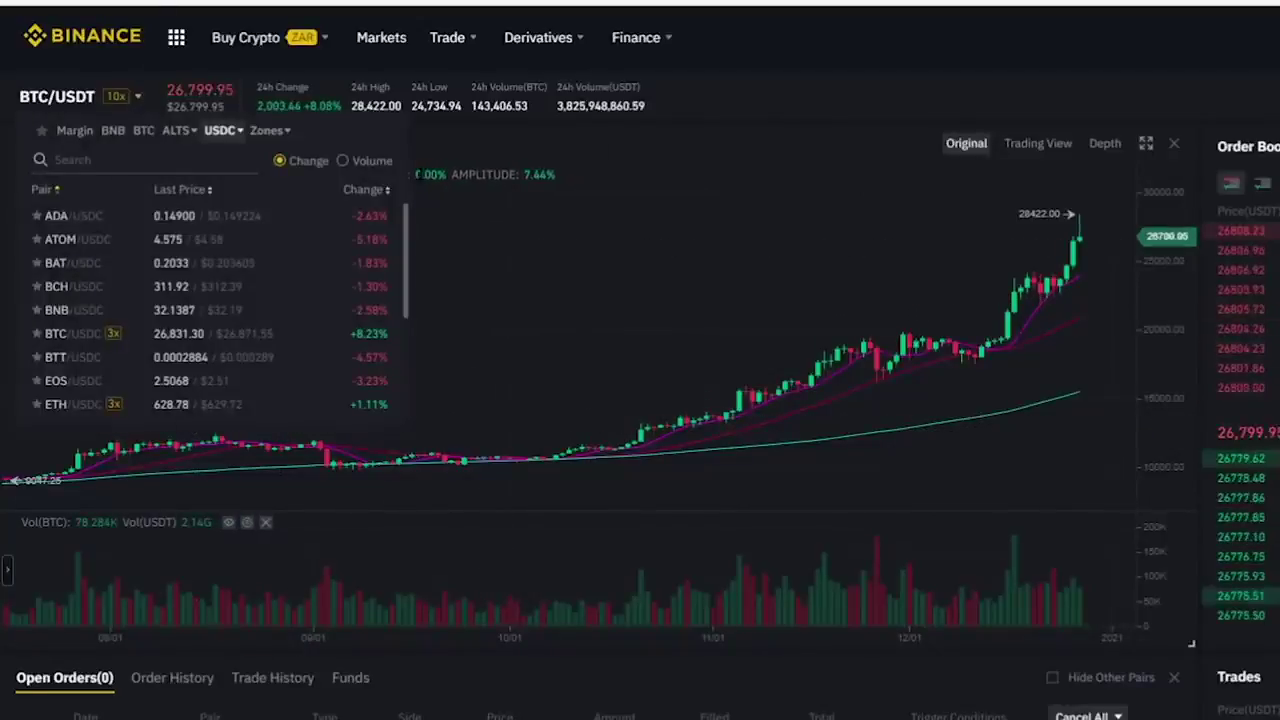
pyautogui.moveTo(137, 97)
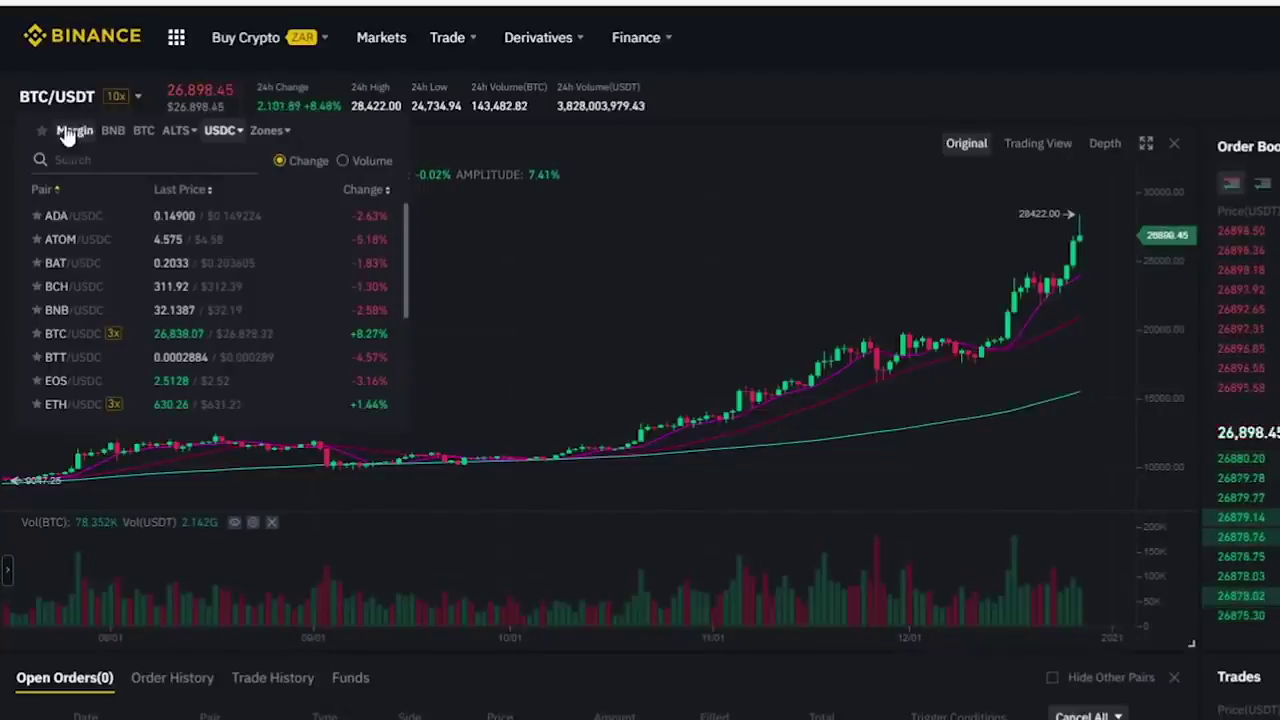
pyautogui.moveTo(197, 136)
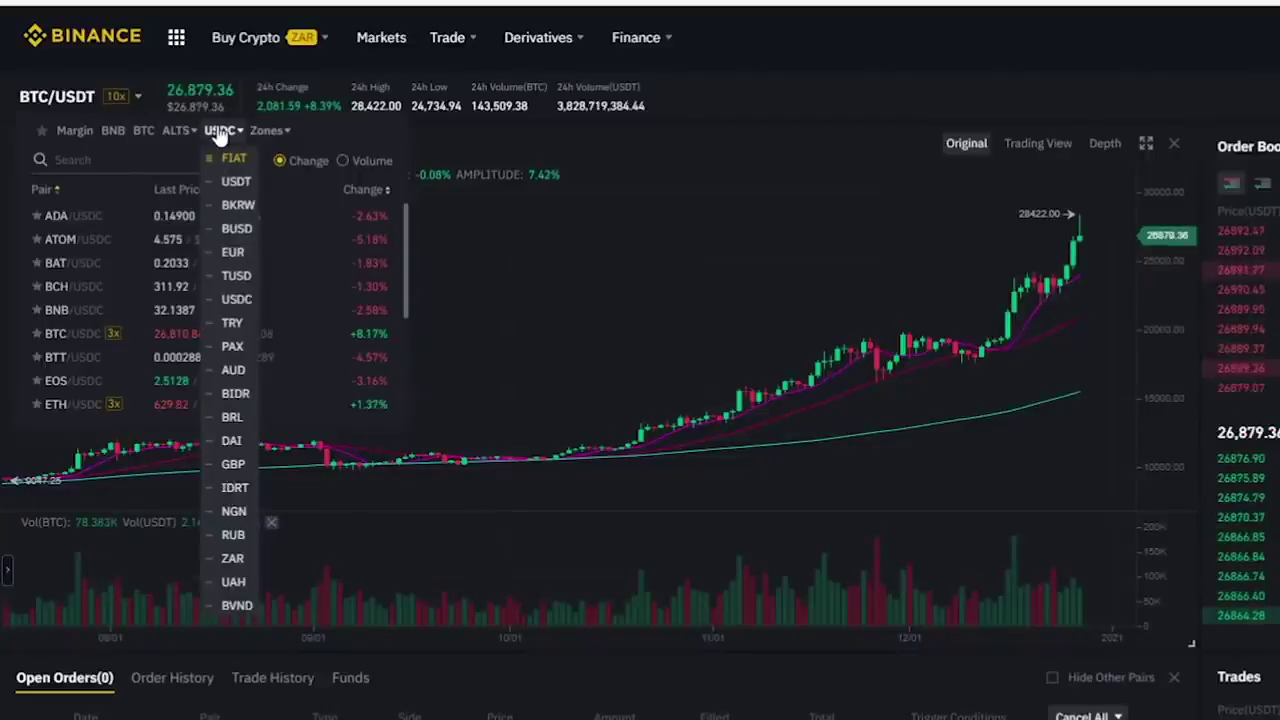
pyautogui.click(233, 158)
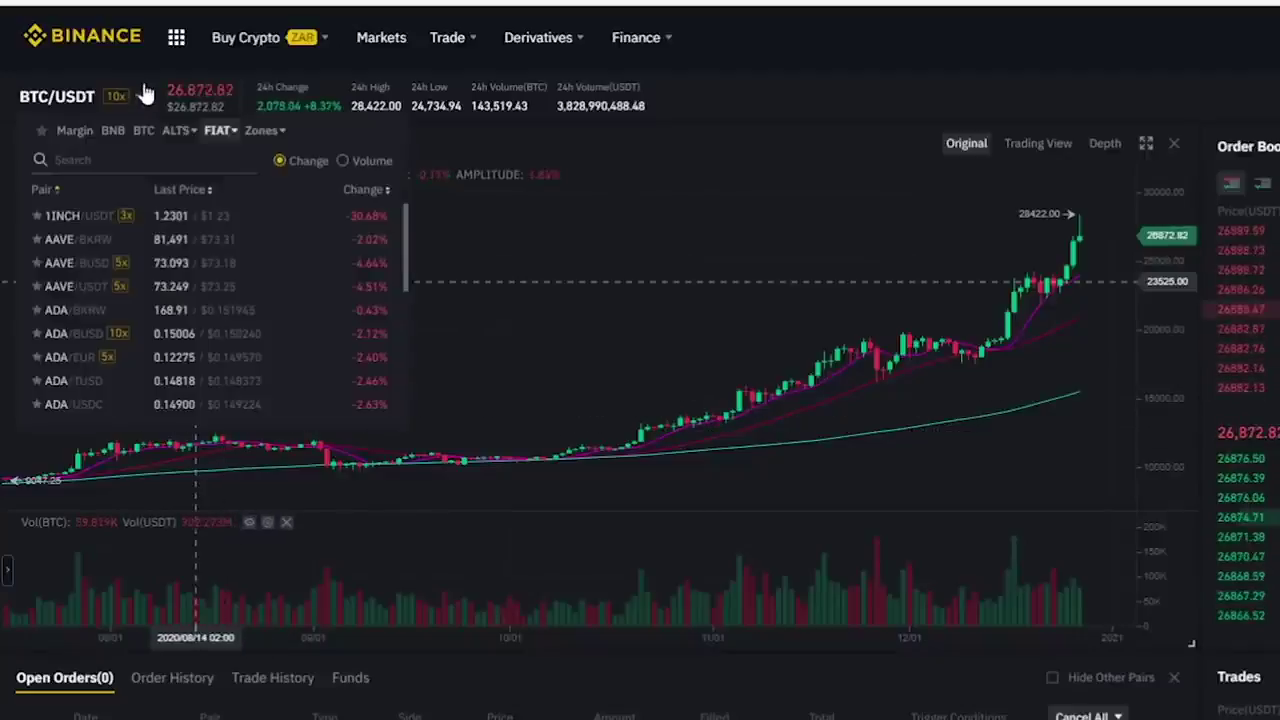
# Step: Filter the trading pair list to USDT pairs and search it for eth
pyautogui.moveTo(218, 135)
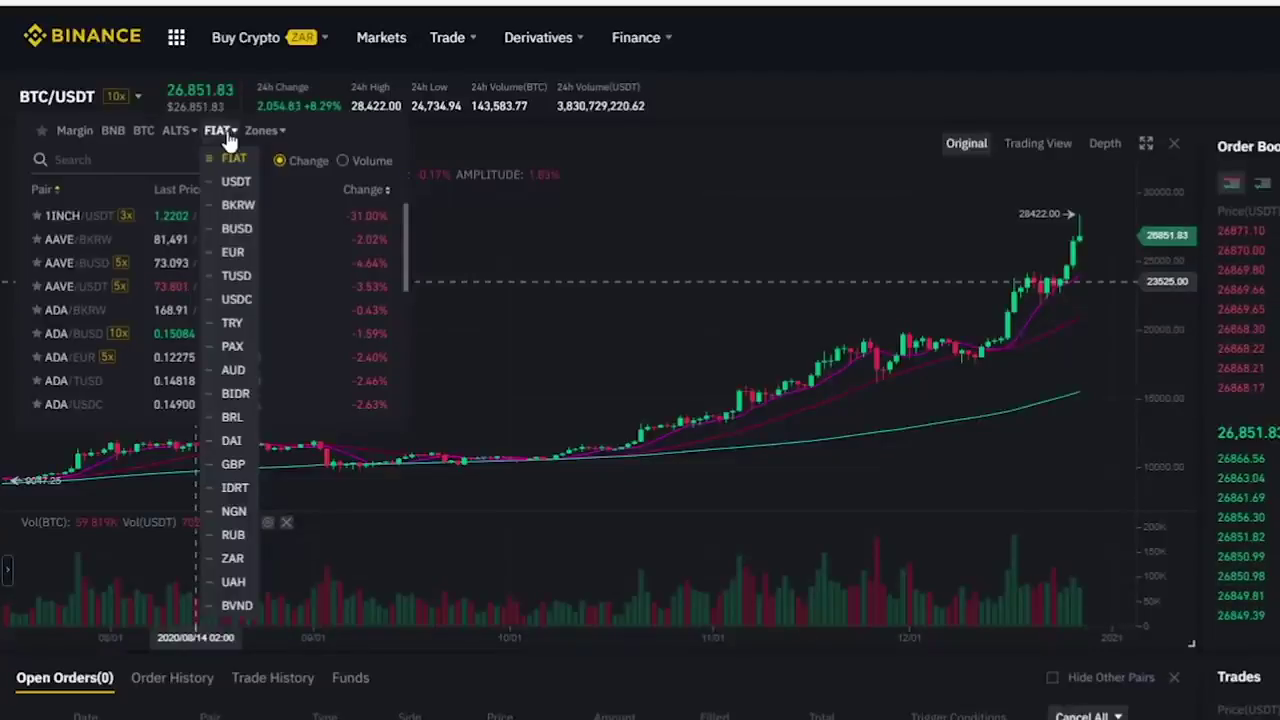
pyautogui.click(237, 182)
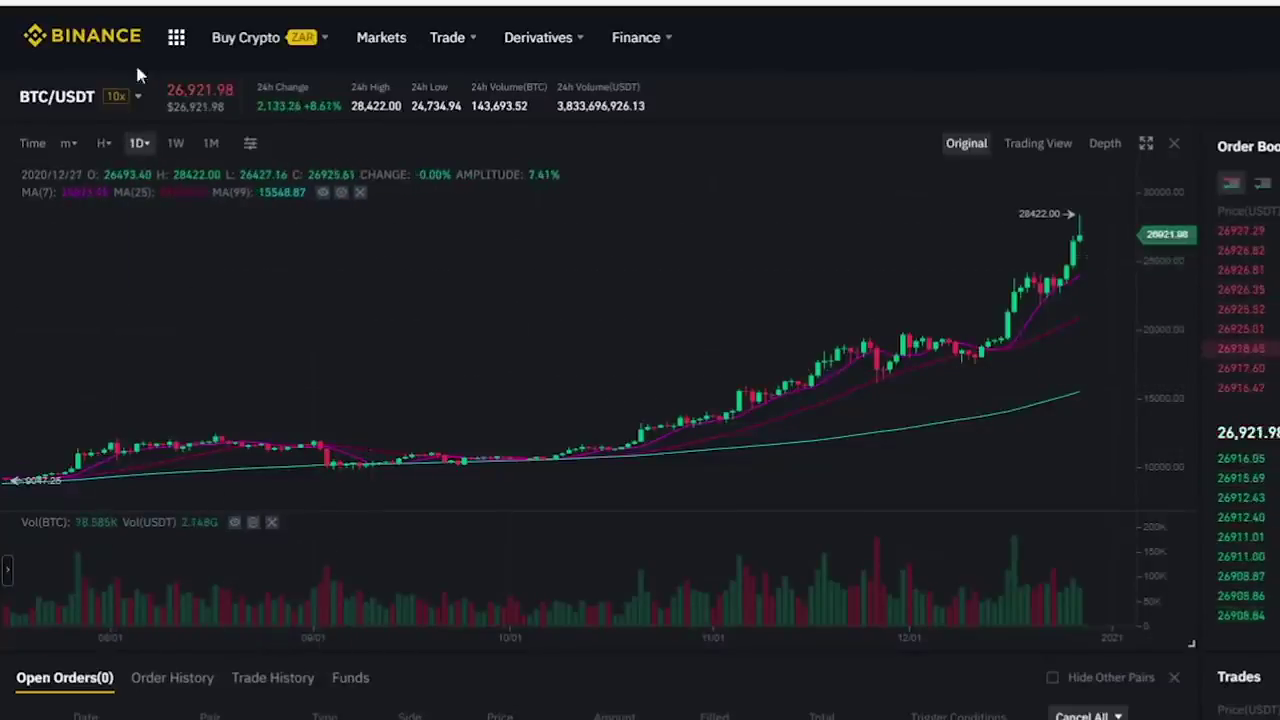
pyautogui.click(110, 160)
pyautogui.write('eth')
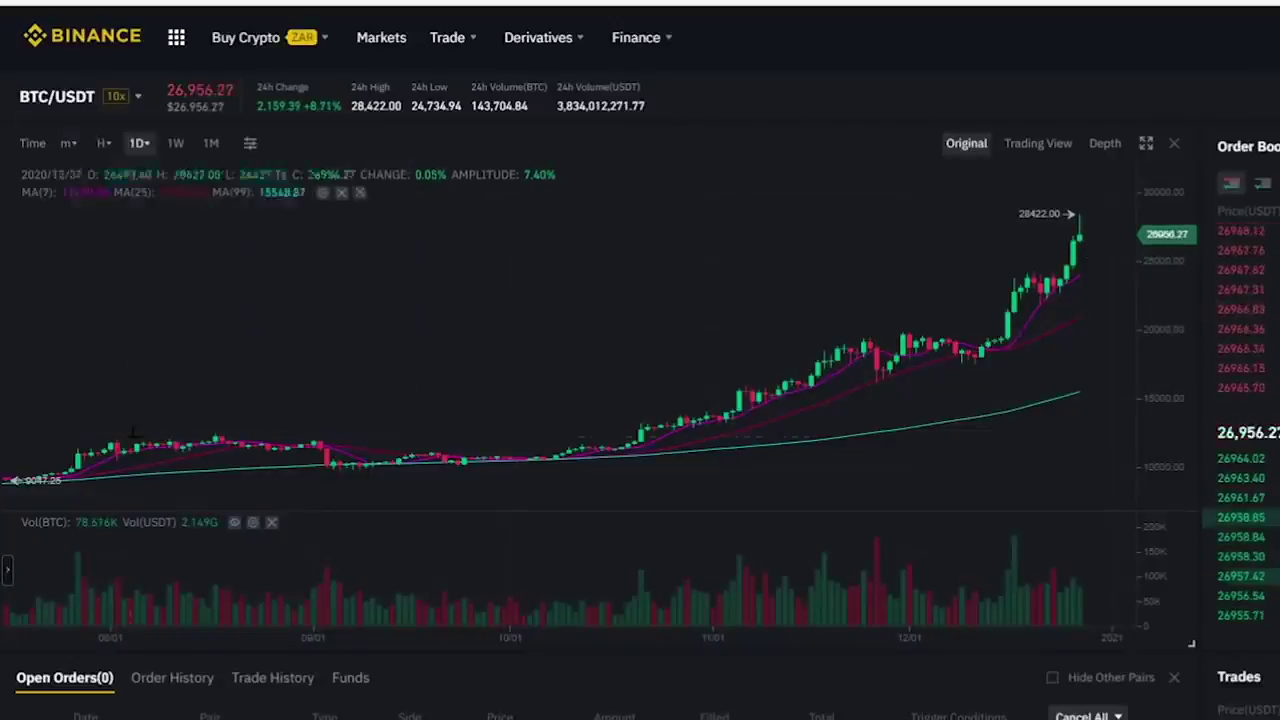
# Step: Search the trading pair list for eth and open the ETH/USDT pair
pyautogui.moveTo(88, 100)
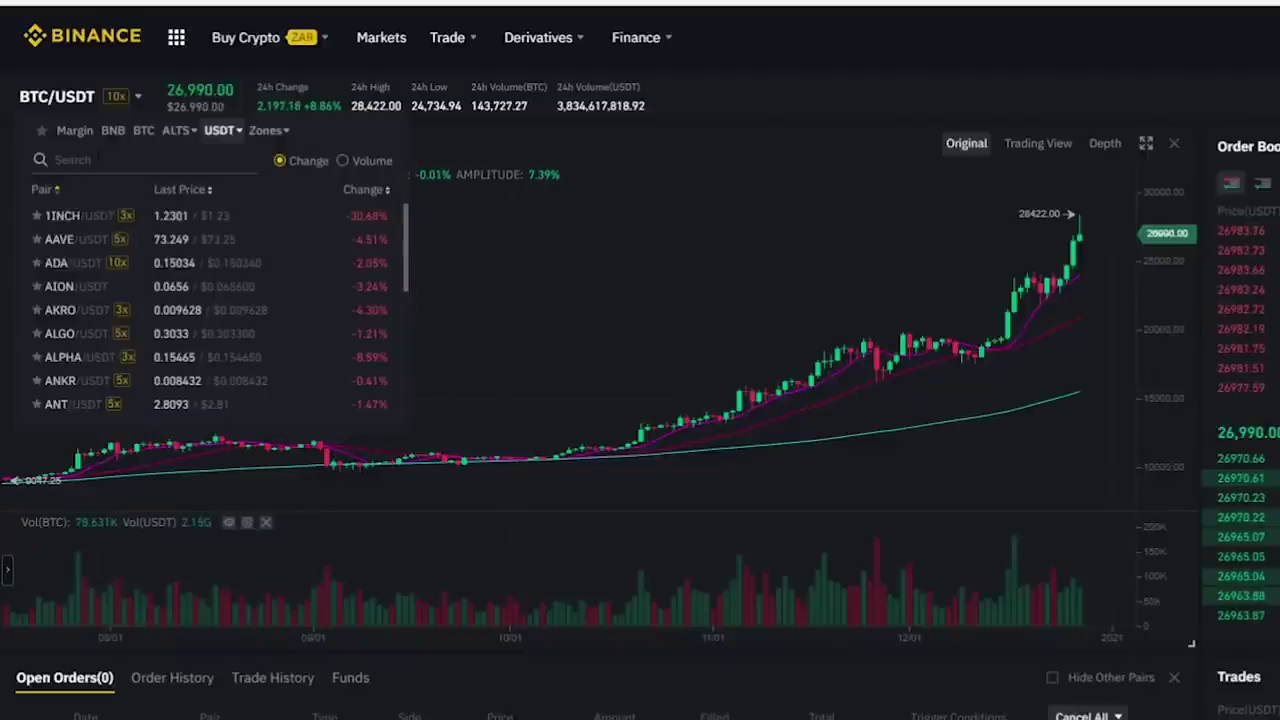
pyautogui.write('eth')
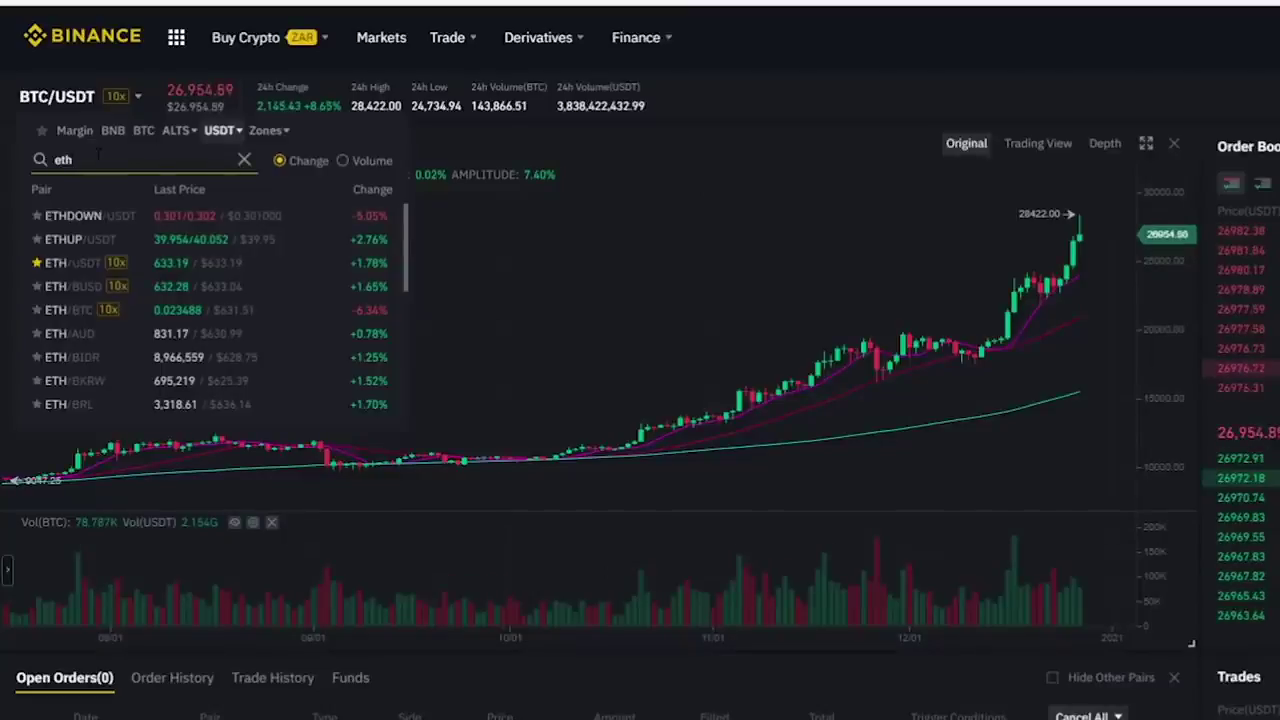
pyautogui.click(82, 270)
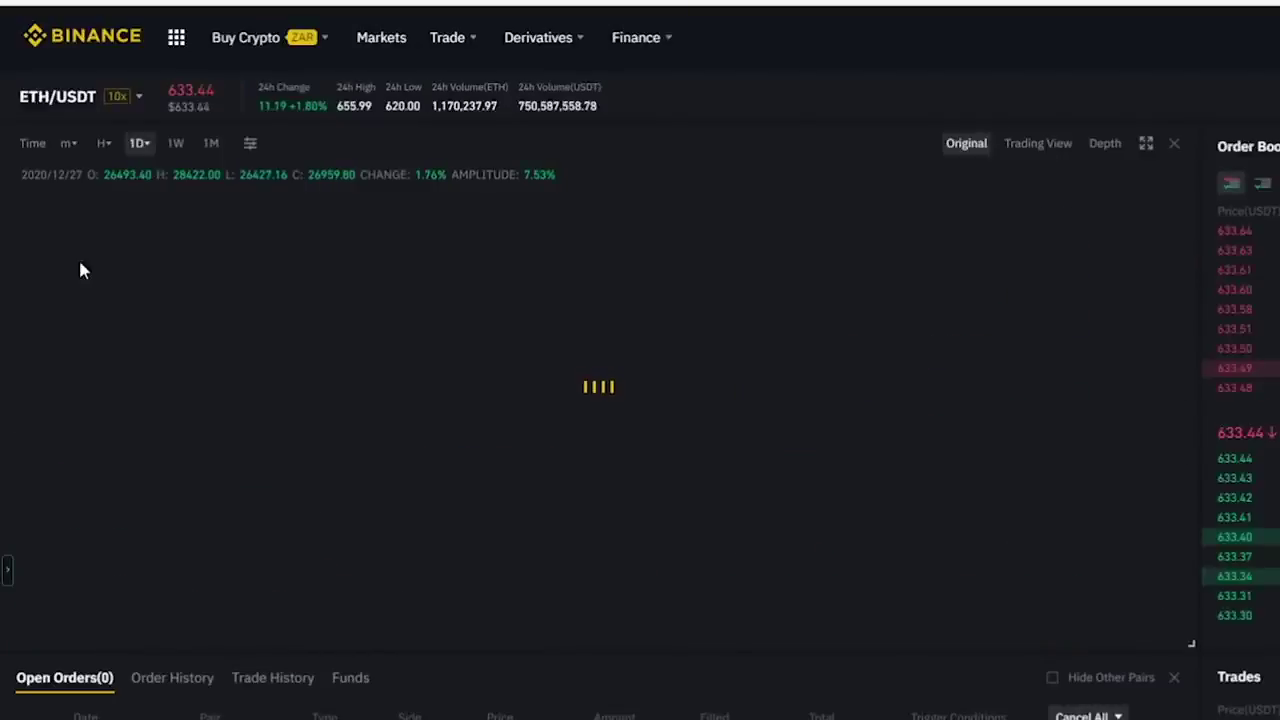
# Step: Search the USDT trading pair list for link and look through the LINK pairs
pyautogui.moveTo(22, 106)
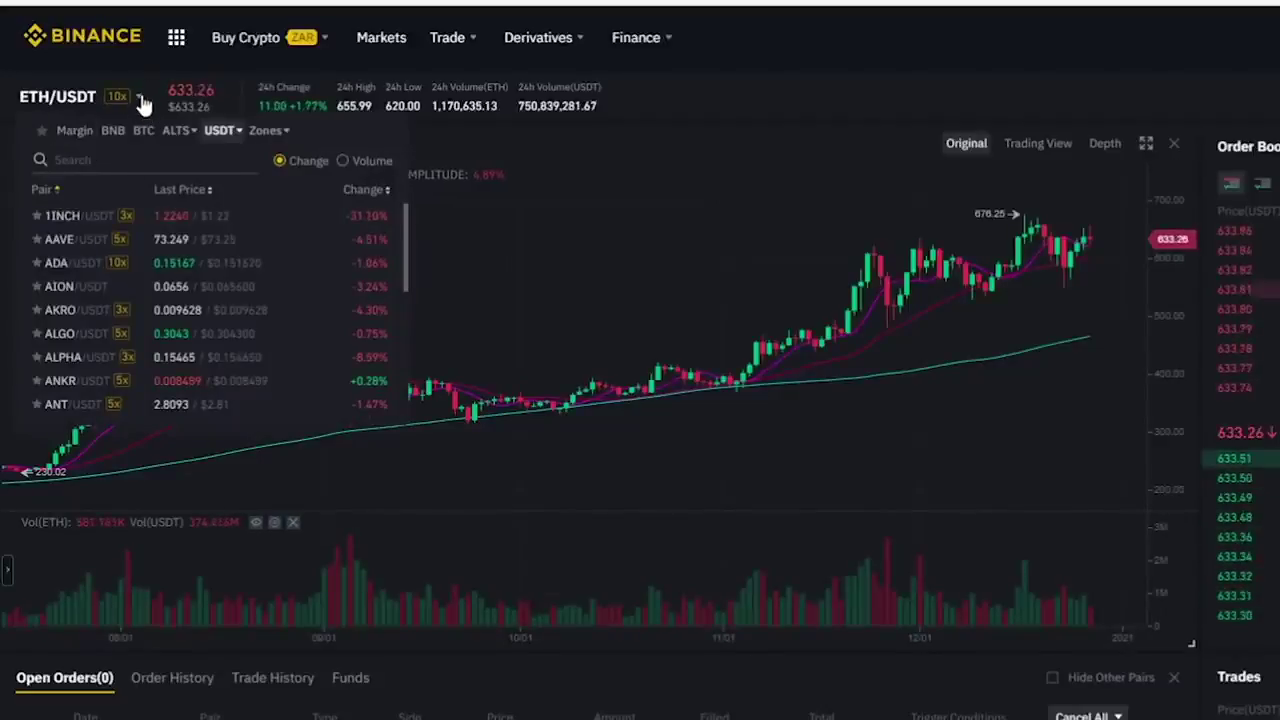
pyautogui.click(72, 160)
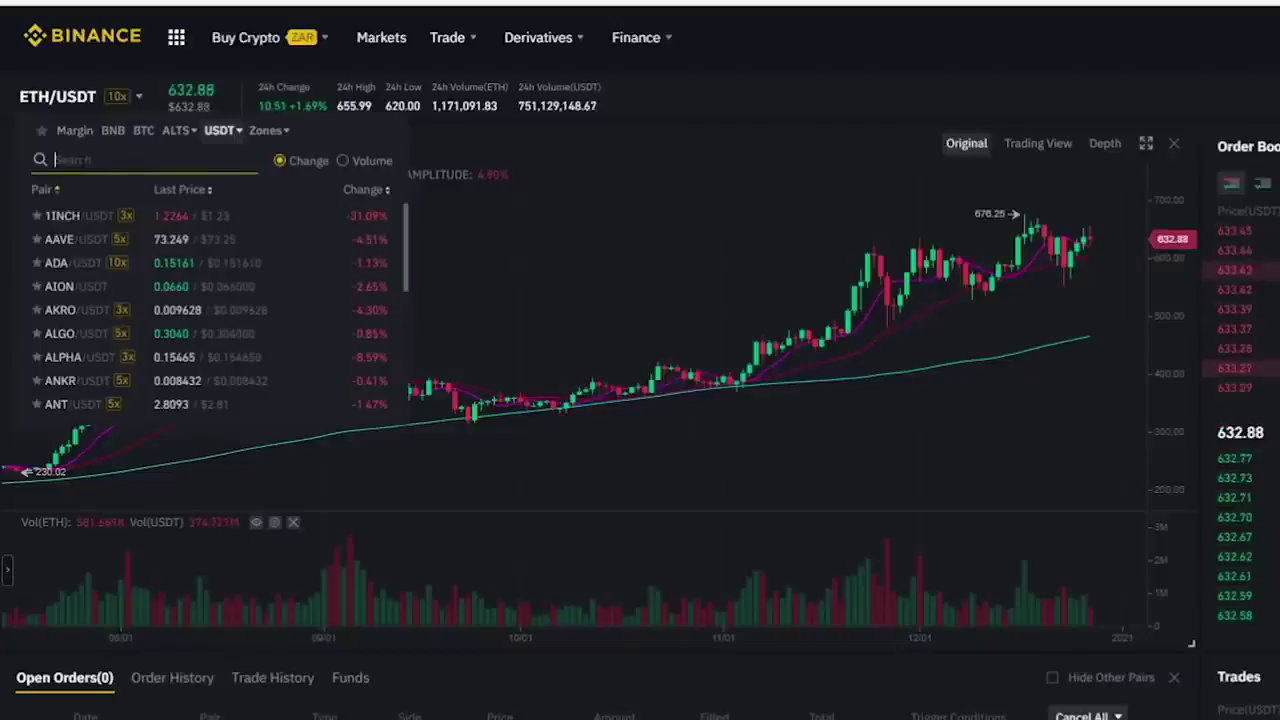
pyautogui.write('link')
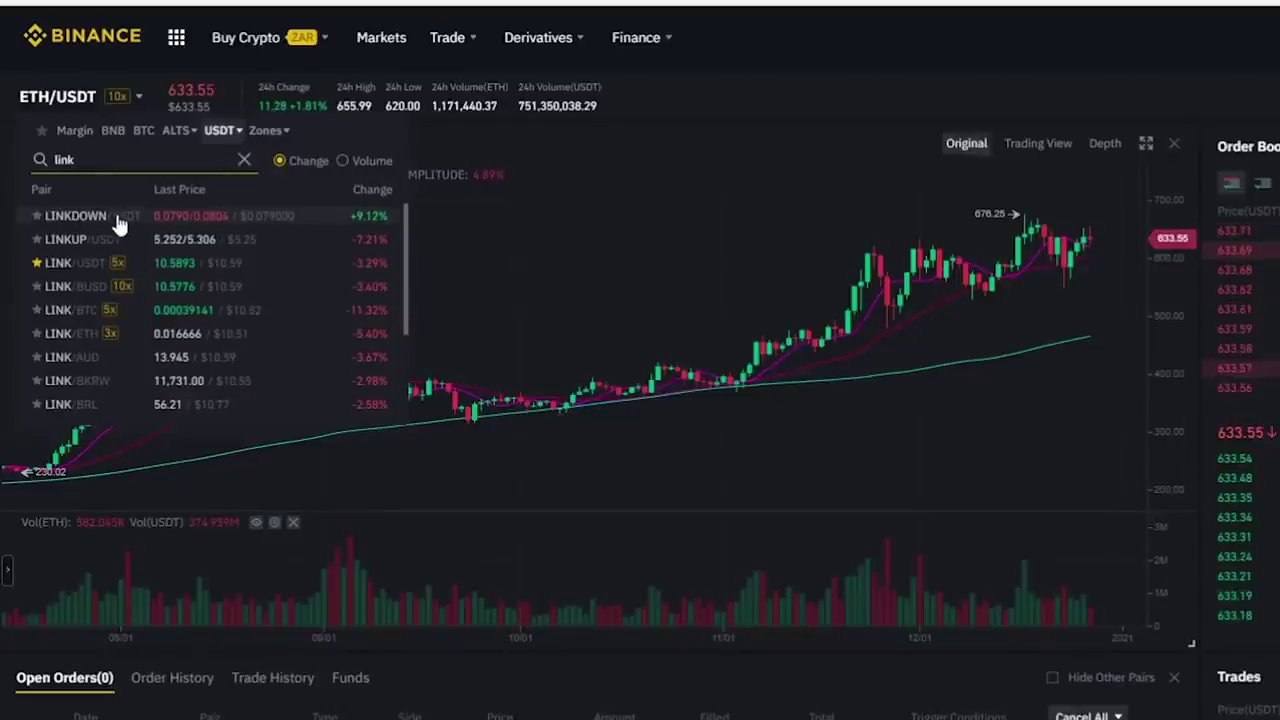
pyautogui.scroll(-2, 146, 288)
pyautogui.scroll(-1, 146, 288)
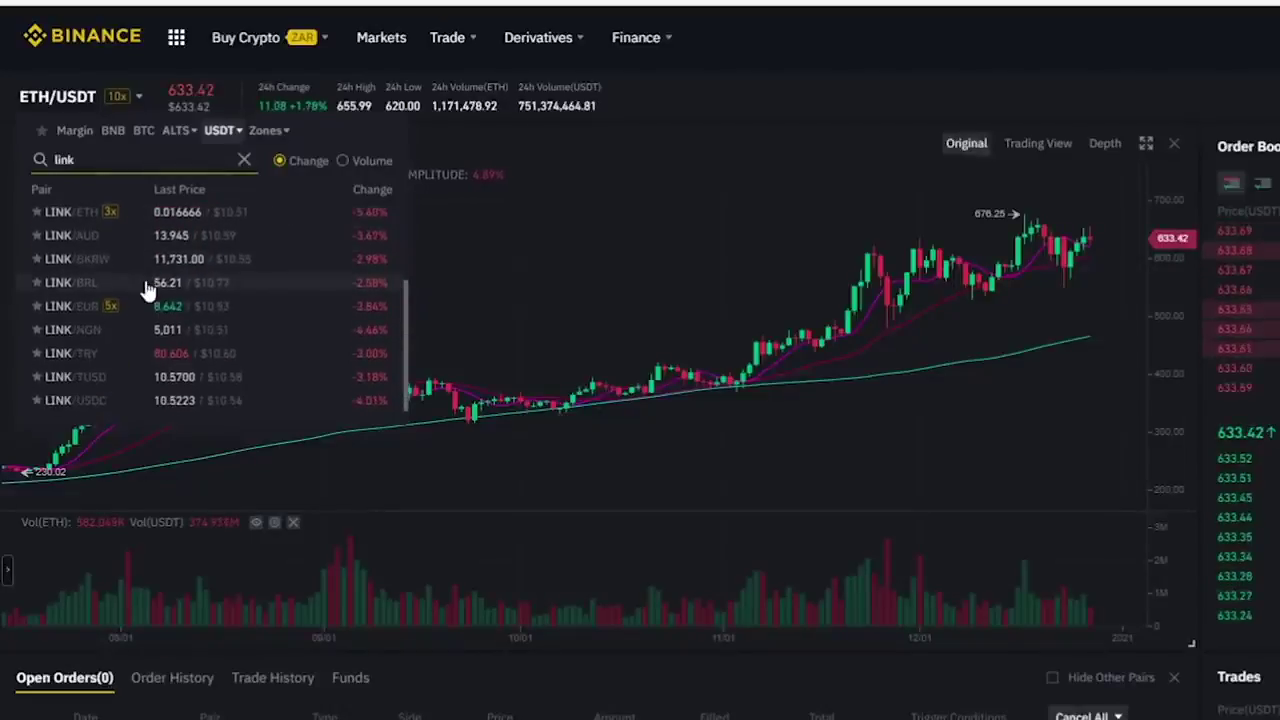
pyautogui.scroll(3, 146, 288)
pyautogui.scroll(2, 146, 288)
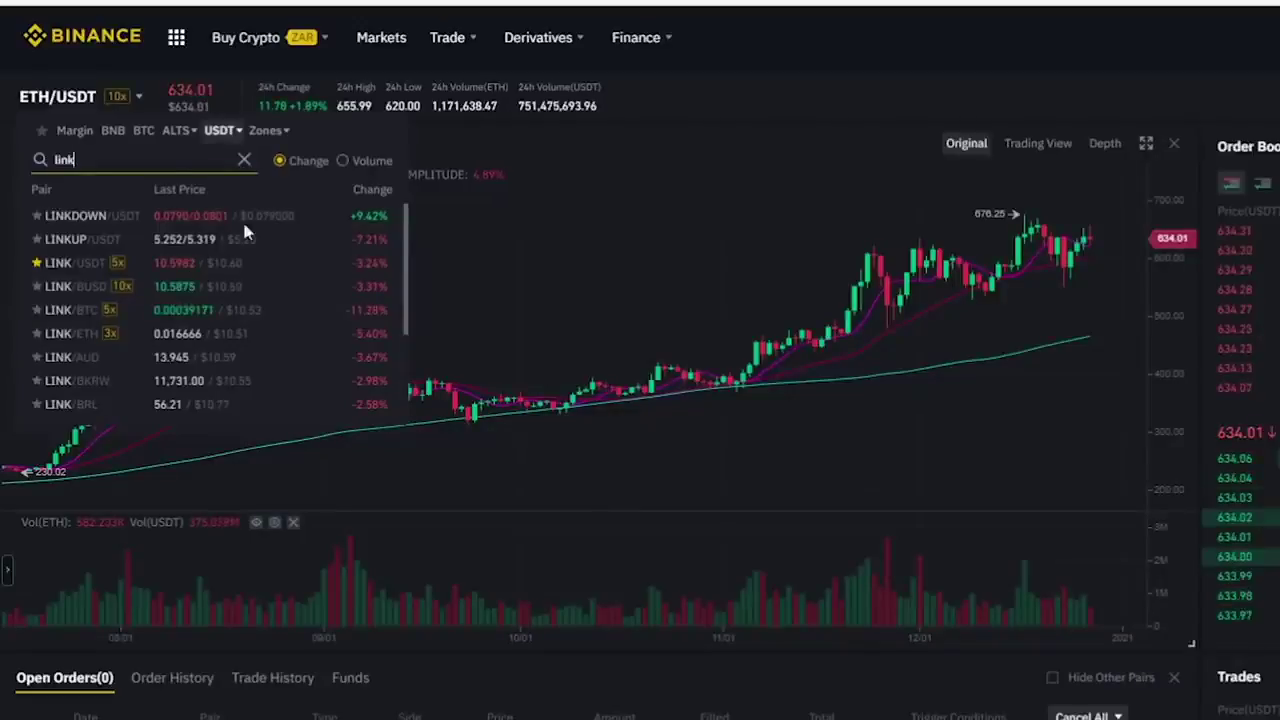
# Step: Filter the trading pair list to BNB pairs, look through a search for link, and clear the search
pyautogui.click(113, 130)
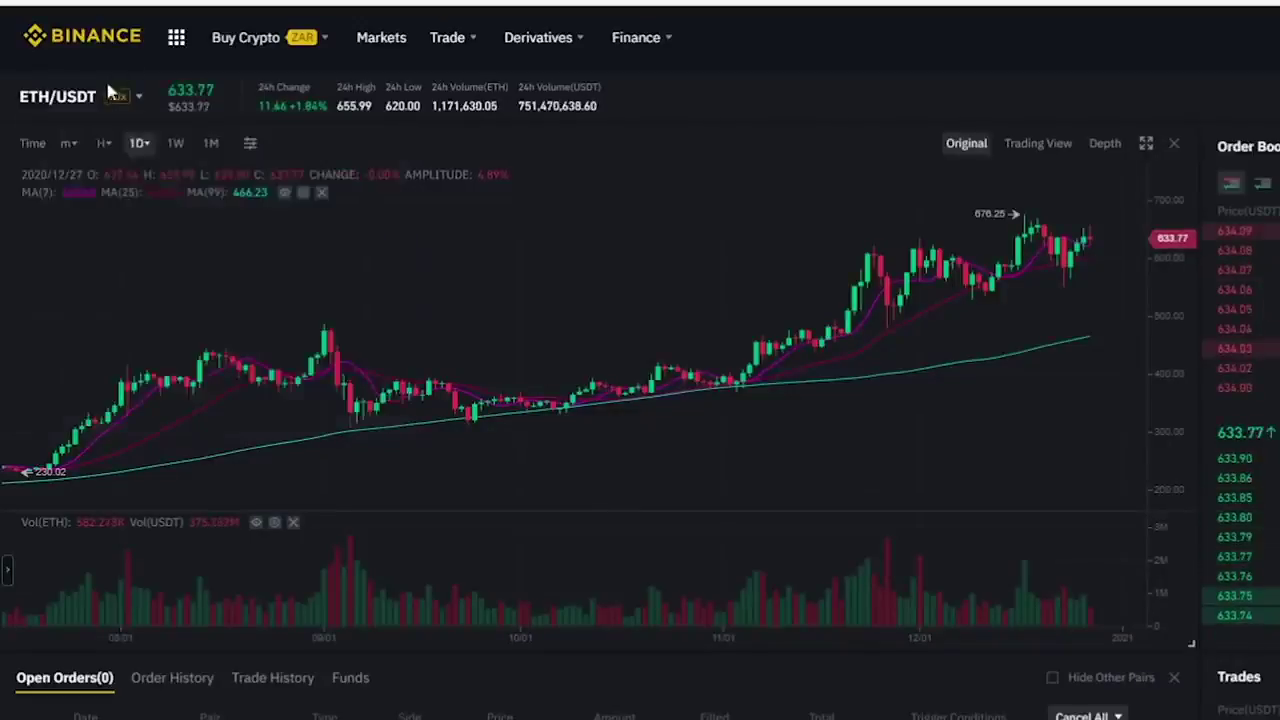
pyautogui.moveTo(141, 100)
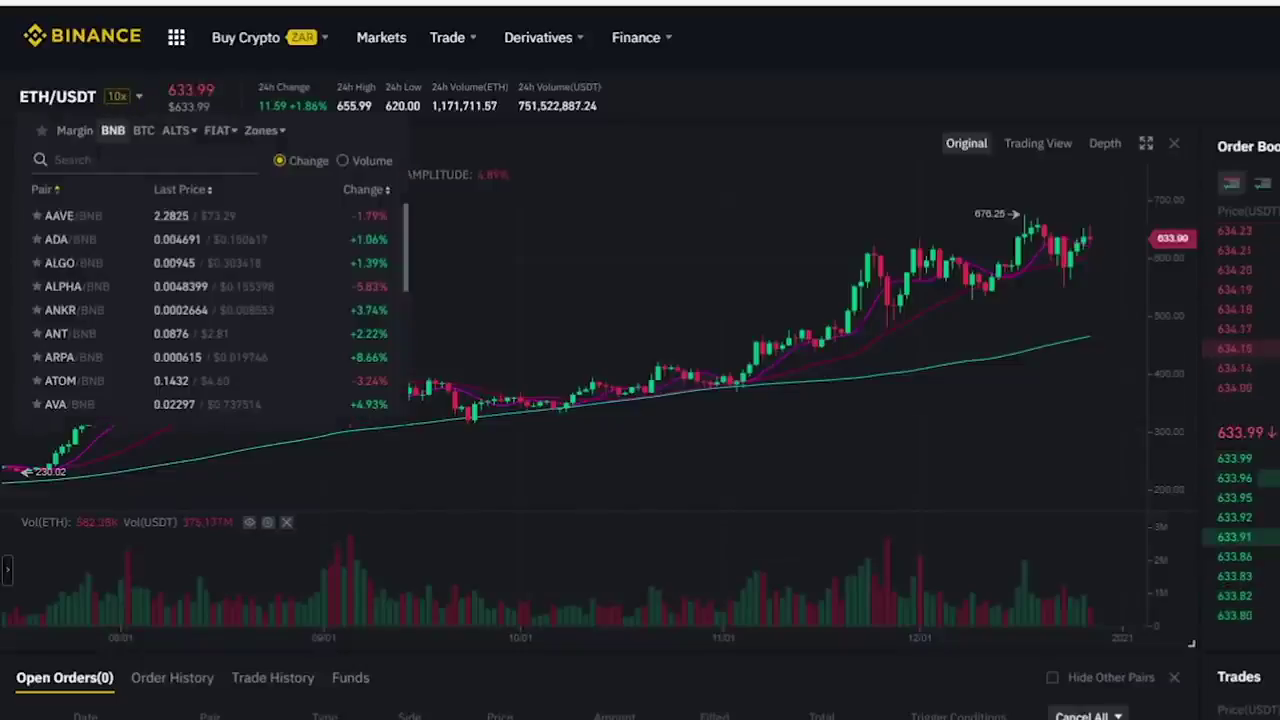
pyautogui.click(104, 155)
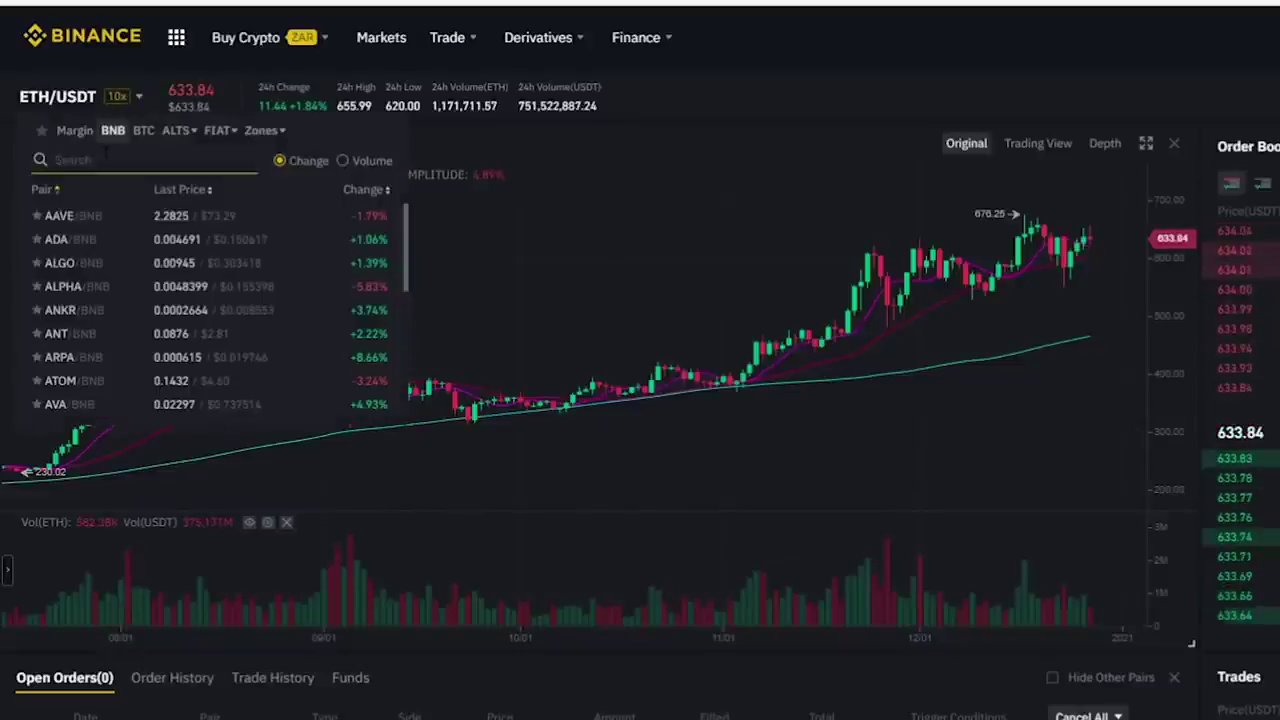
pyautogui.write('link')
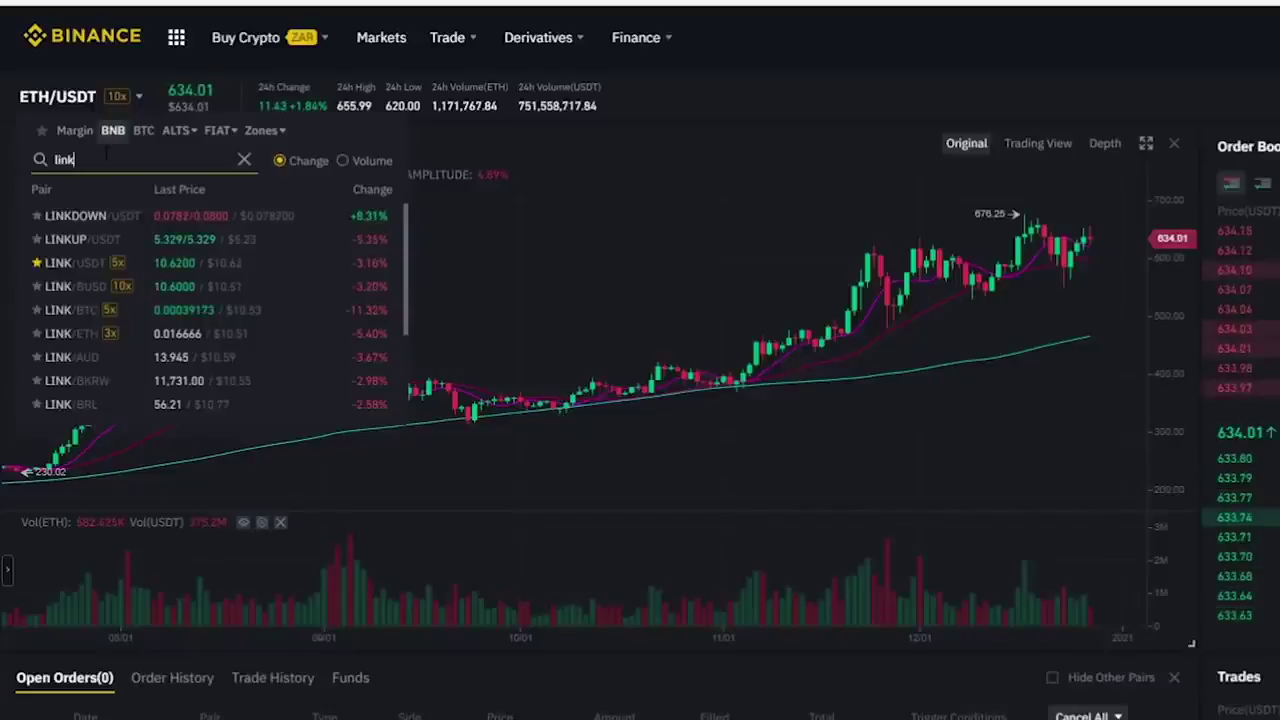
pyautogui.scroll(-3, 137, 320)
pyautogui.scroll(1, 140, 335)
pyautogui.scroll(2, 138, 290)
pyautogui.doubleClick(44, 162)
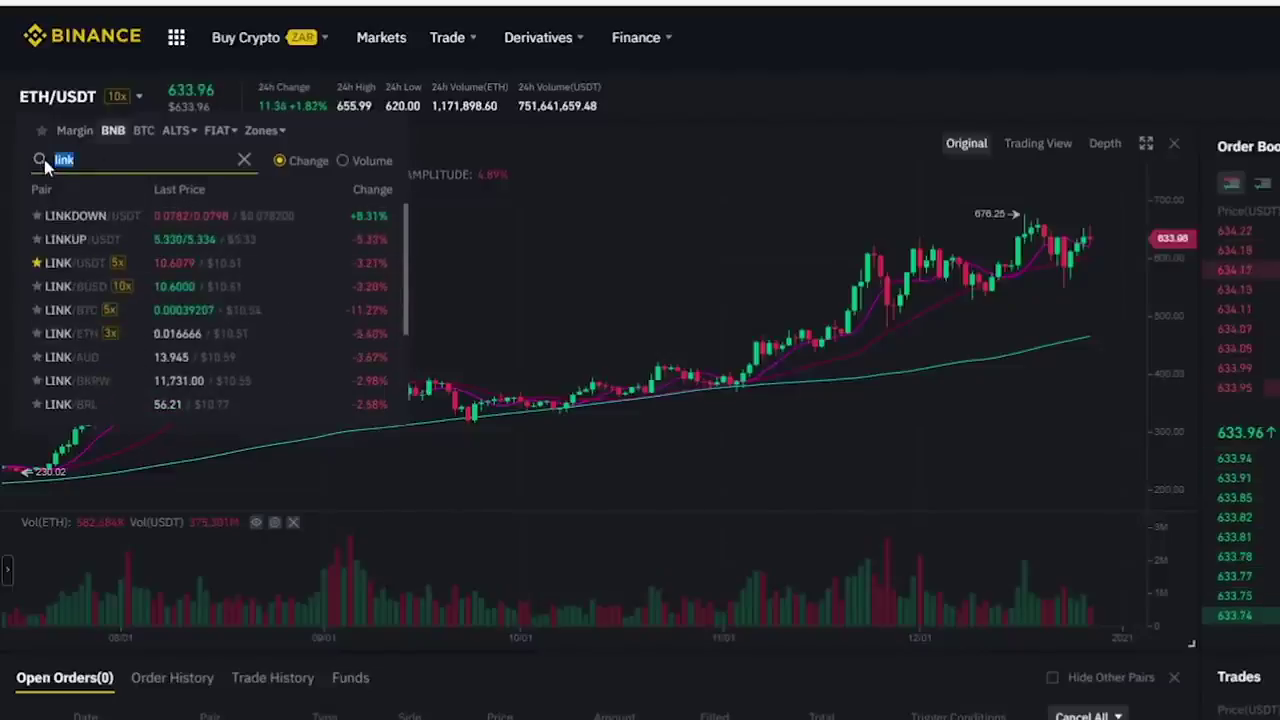
pyautogui.press('BackSpace')
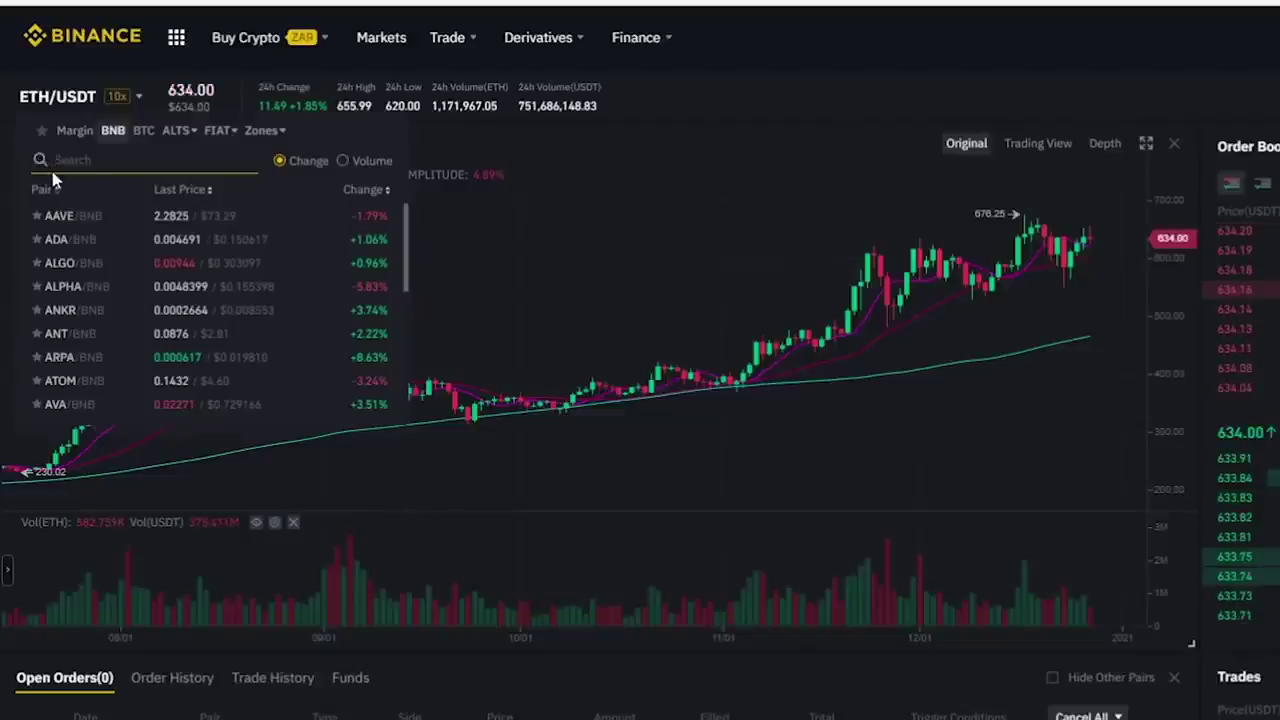
# Step: Filter the trading pair list to the AUD fiat pairs
pyautogui.click(217, 131)
pyautogui.click(228, 135)
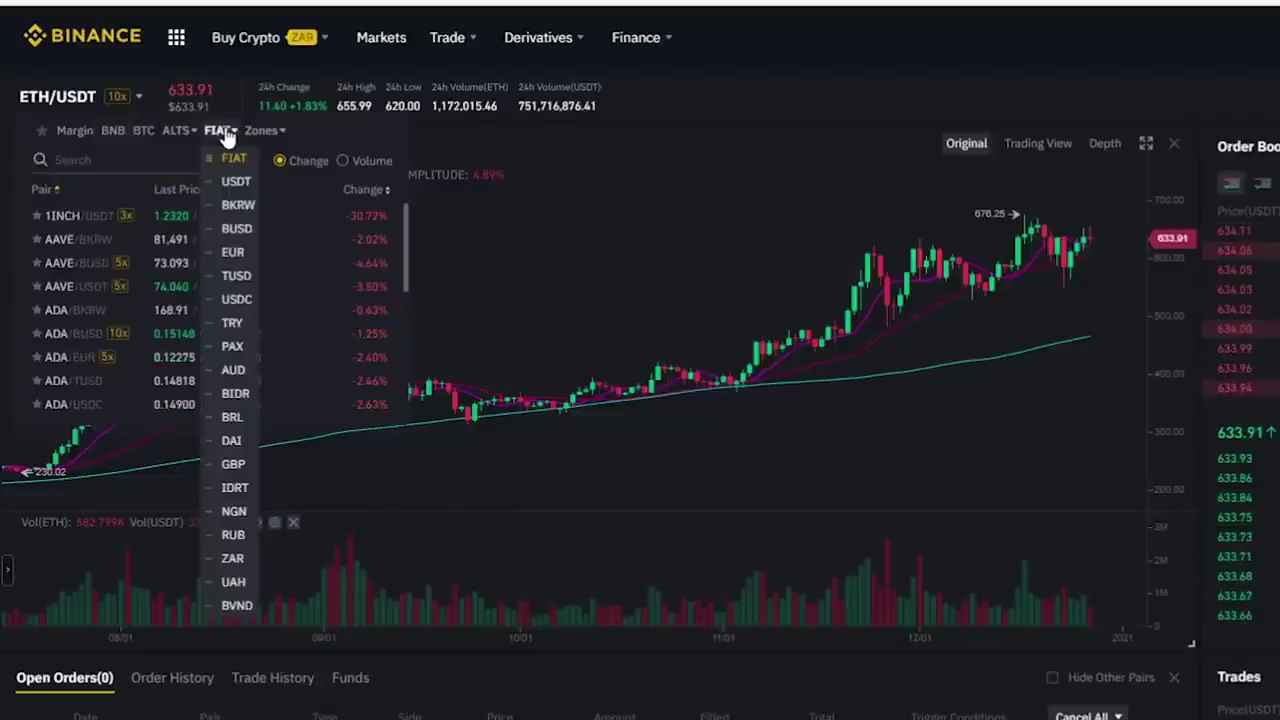
pyautogui.click(236, 376)
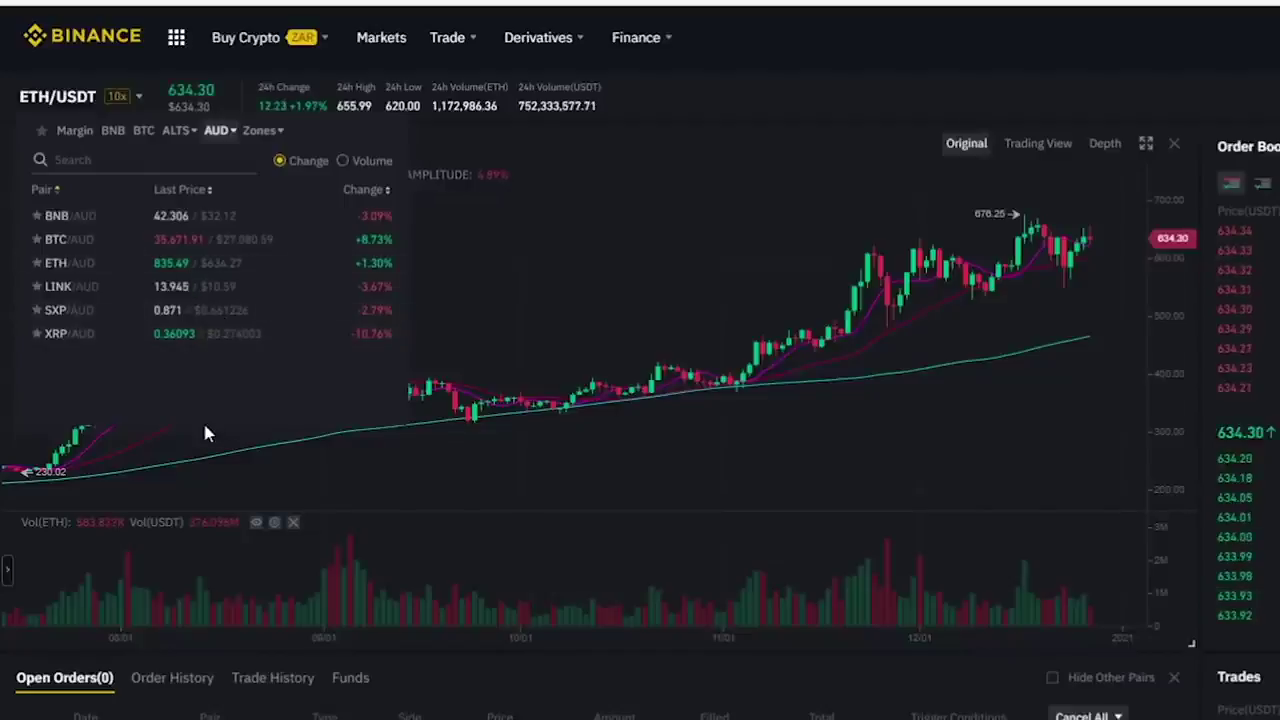
# Step: Filter the trading pair list to GBP pairs and search it for usdc
pyautogui.moveTo(228, 135)
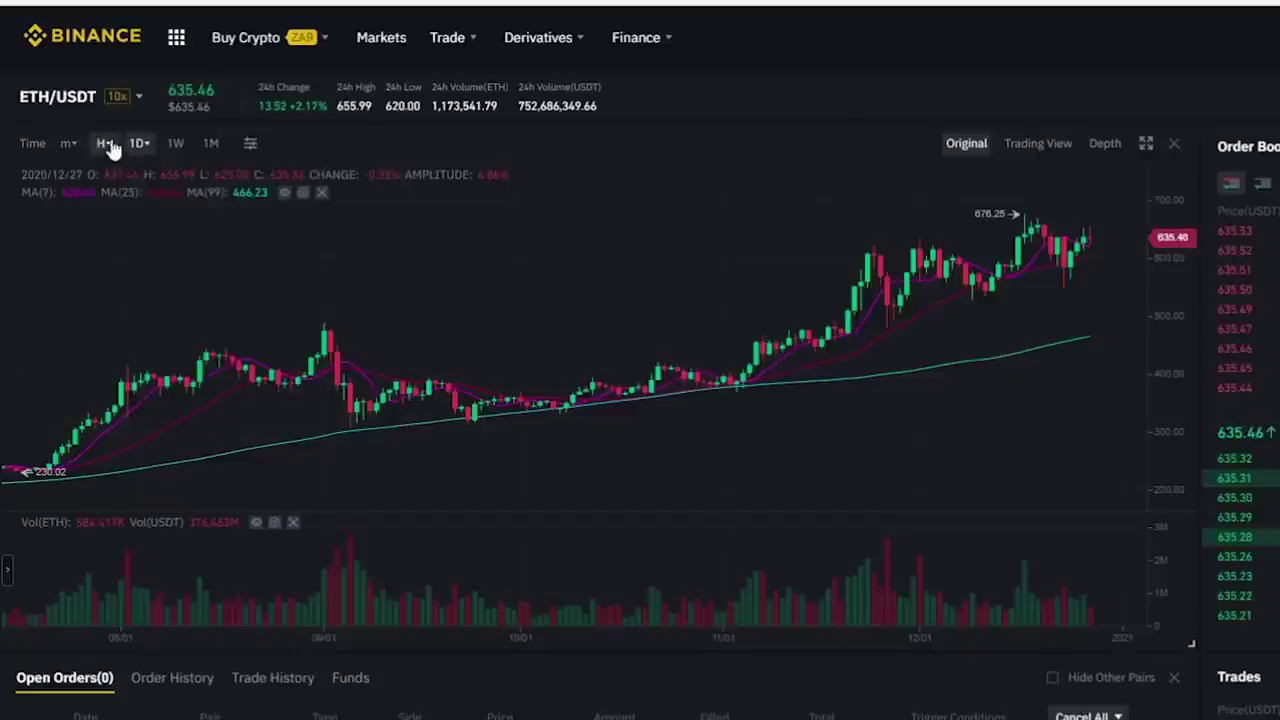
pyautogui.moveTo(135, 93)
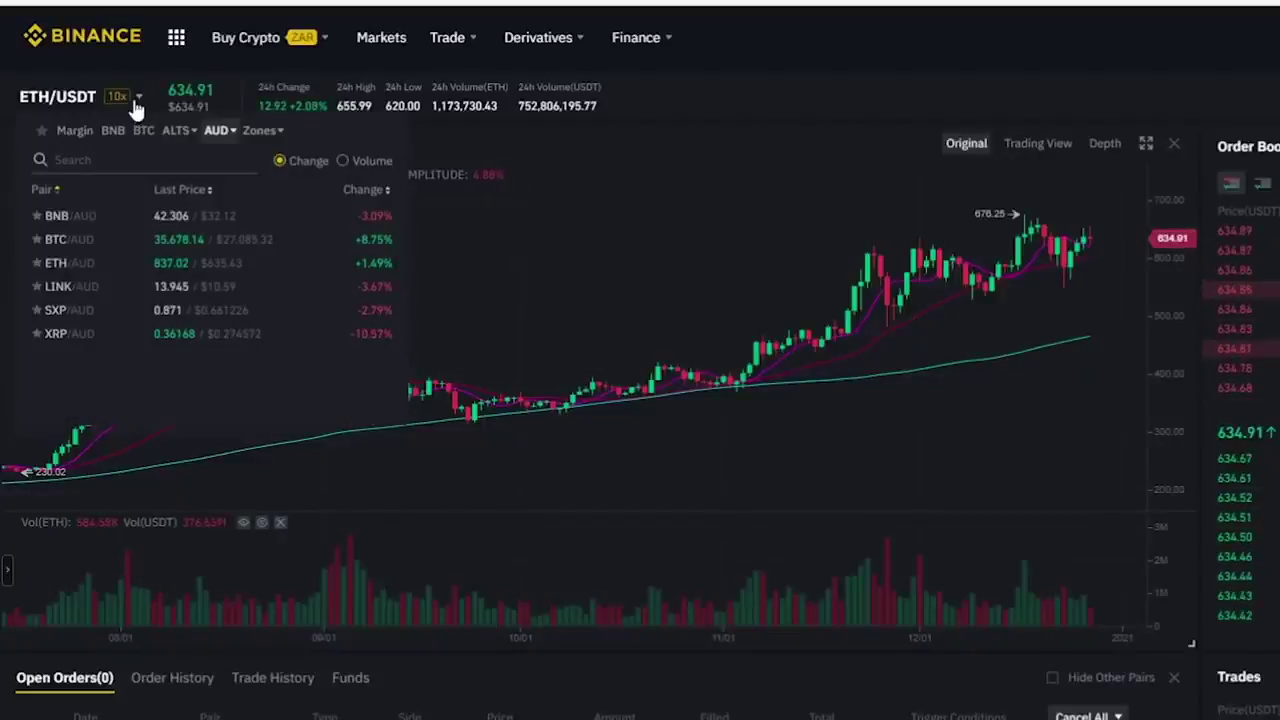
pyautogui.moveTo(230, 140)
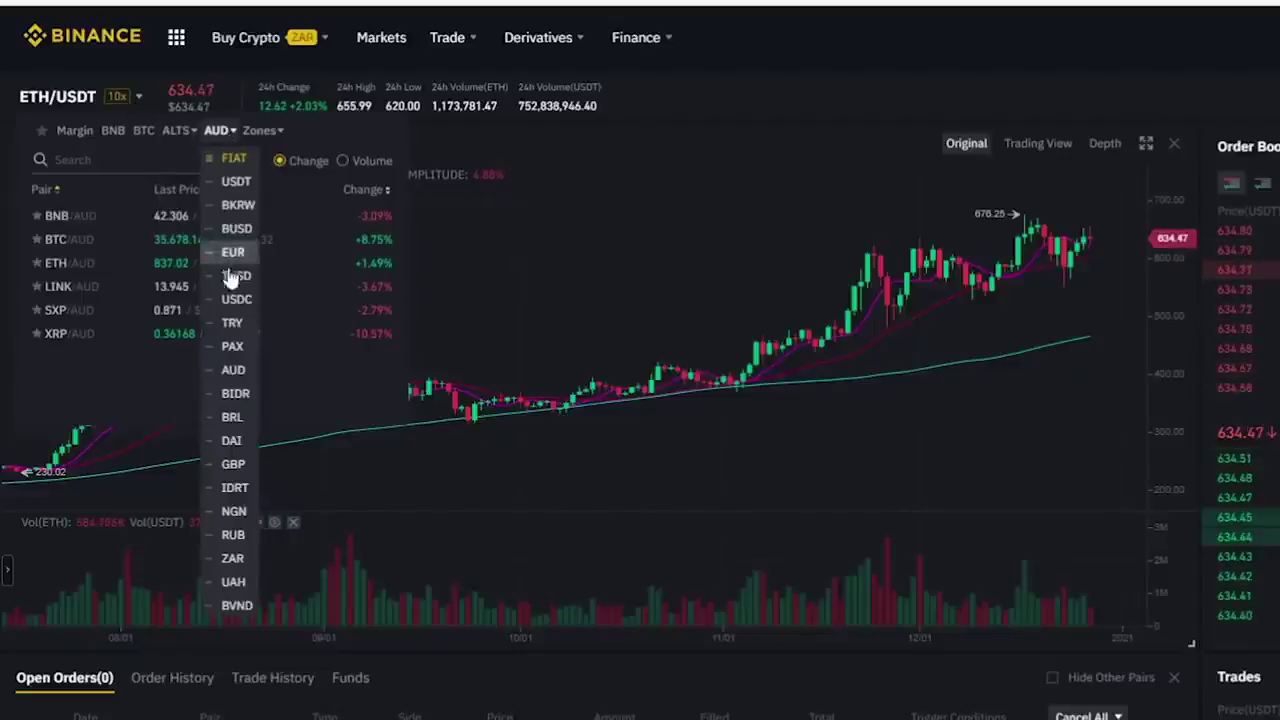
pyautogui.click(236, 466)
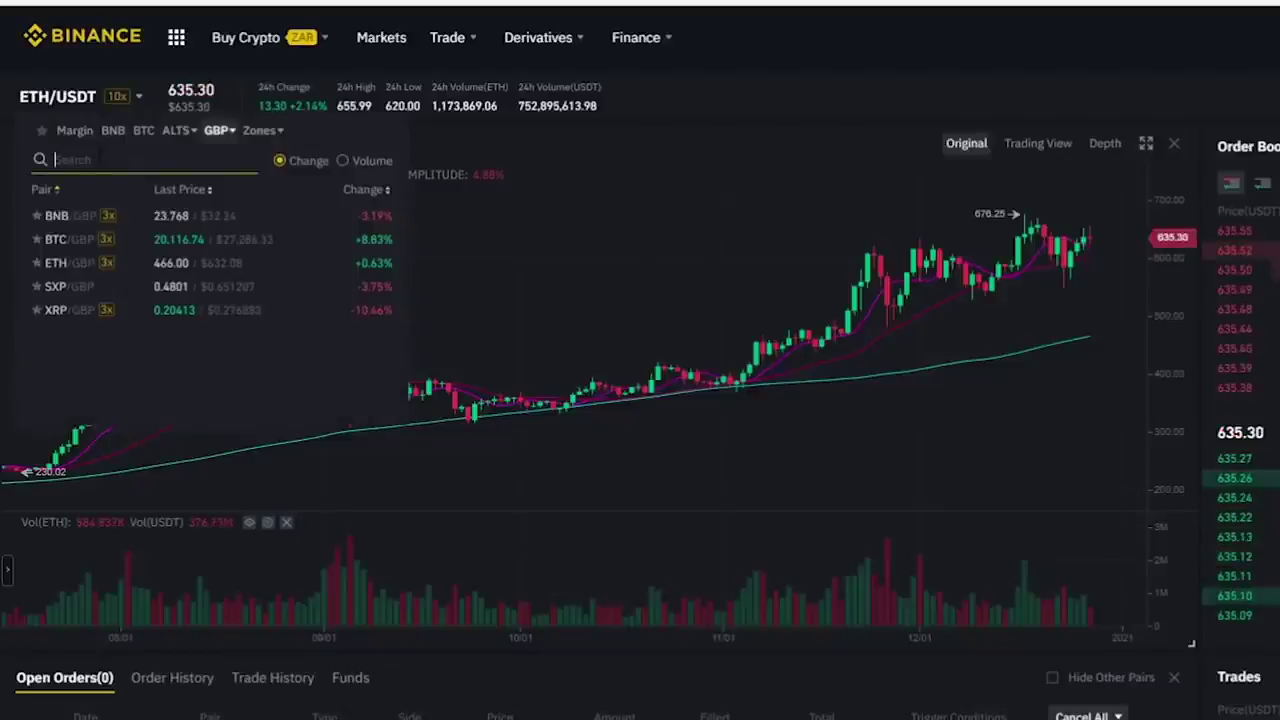
pyautogui.write('usdc')
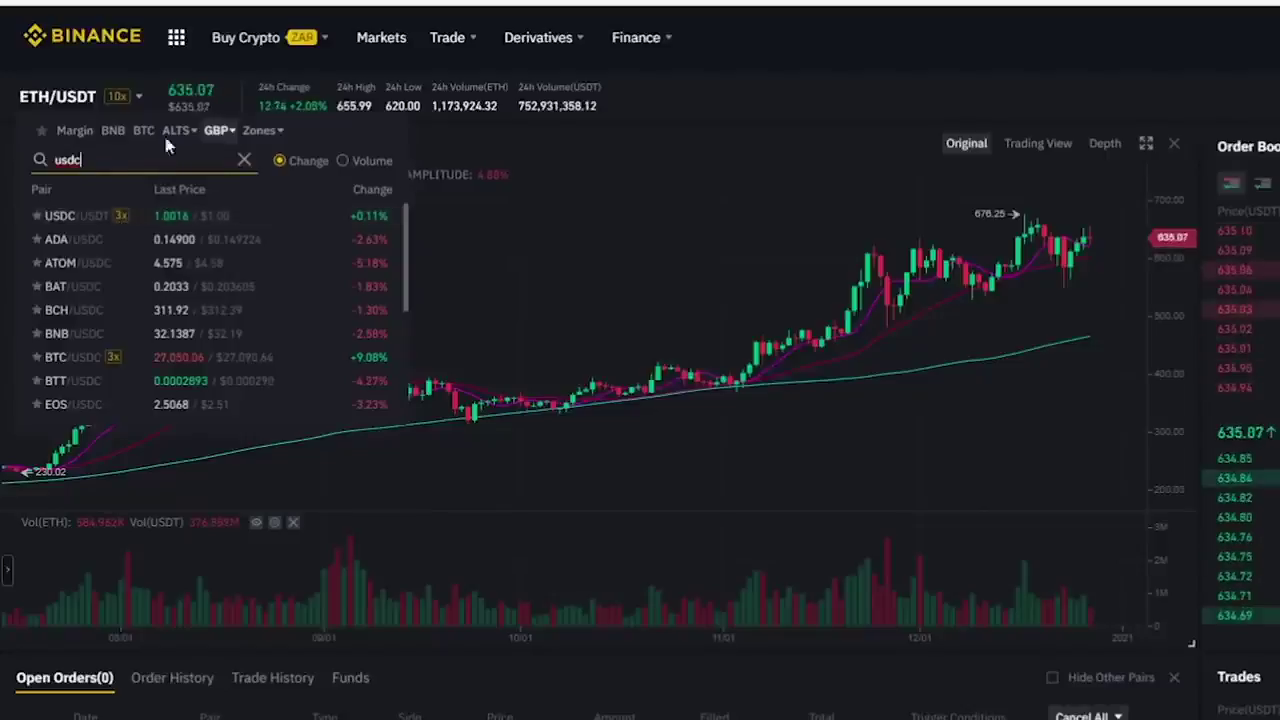
# Step: Filter the trading pair list to EUR pairs, look through a search for bus, and clear the search
pyautogui.click(217, 130)
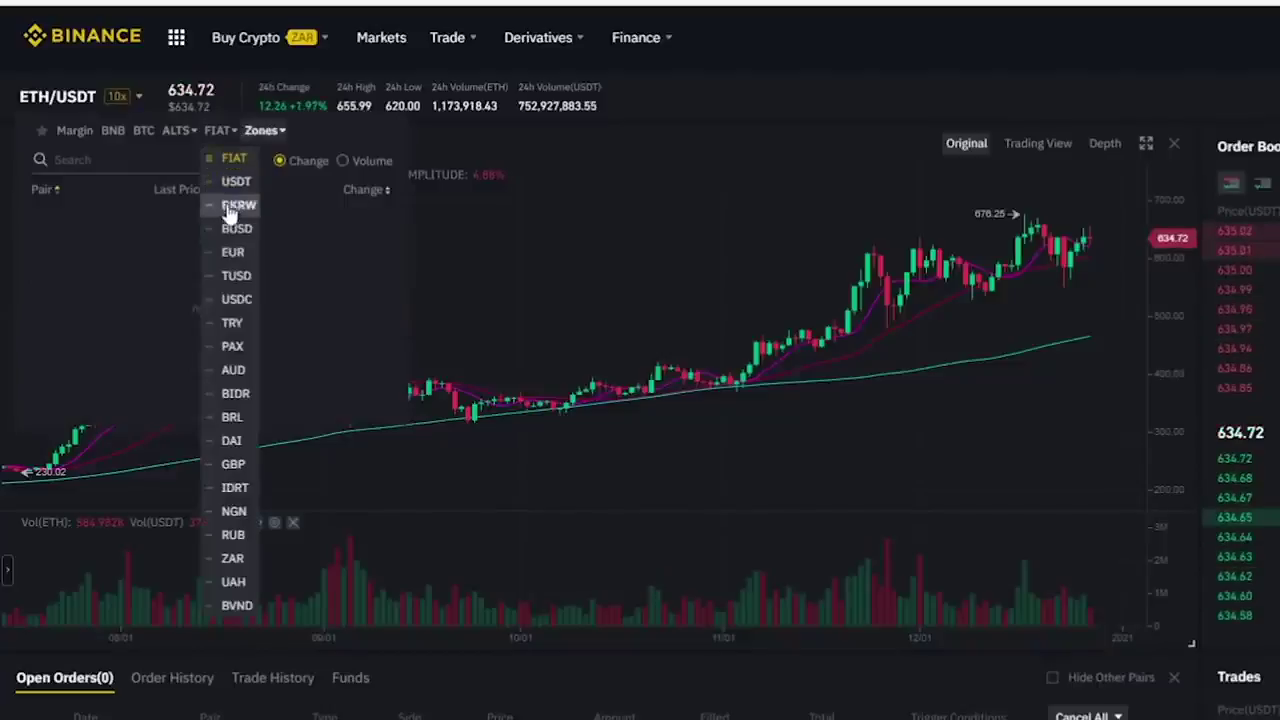
pyautogui.click(232, 252)
pyautogui.click(98, 160)
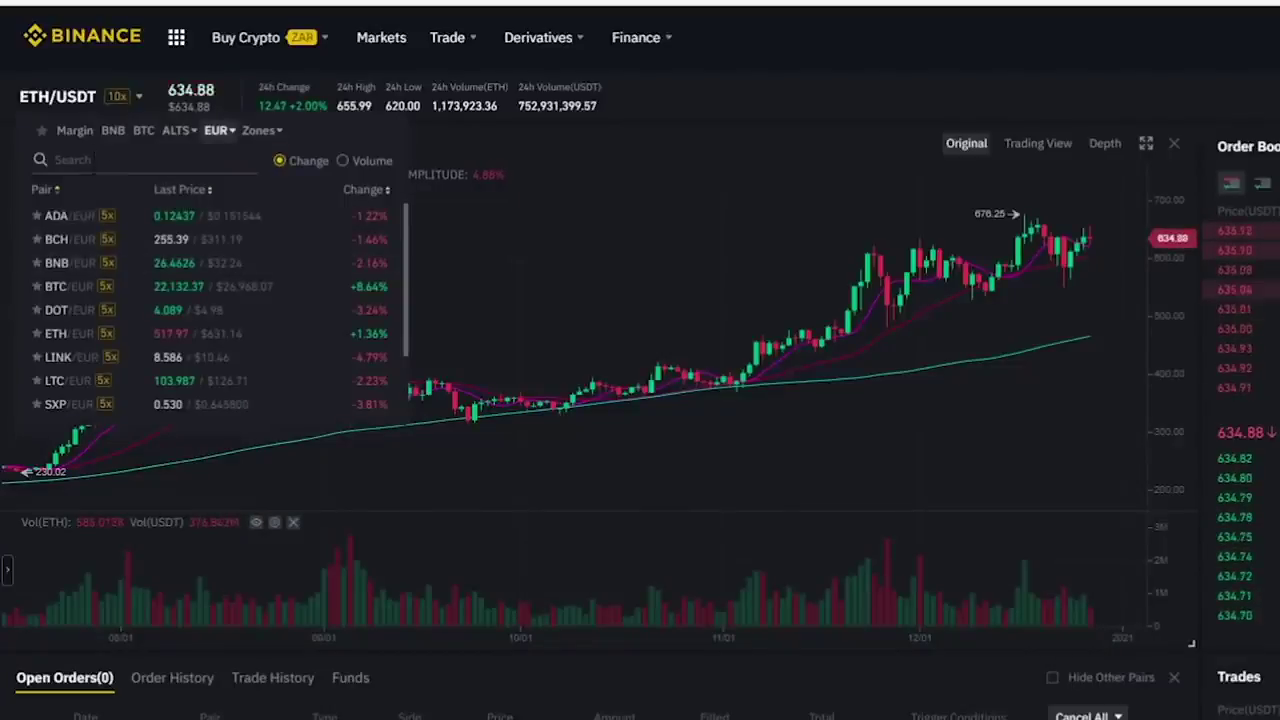
pyautogui.write('bus')
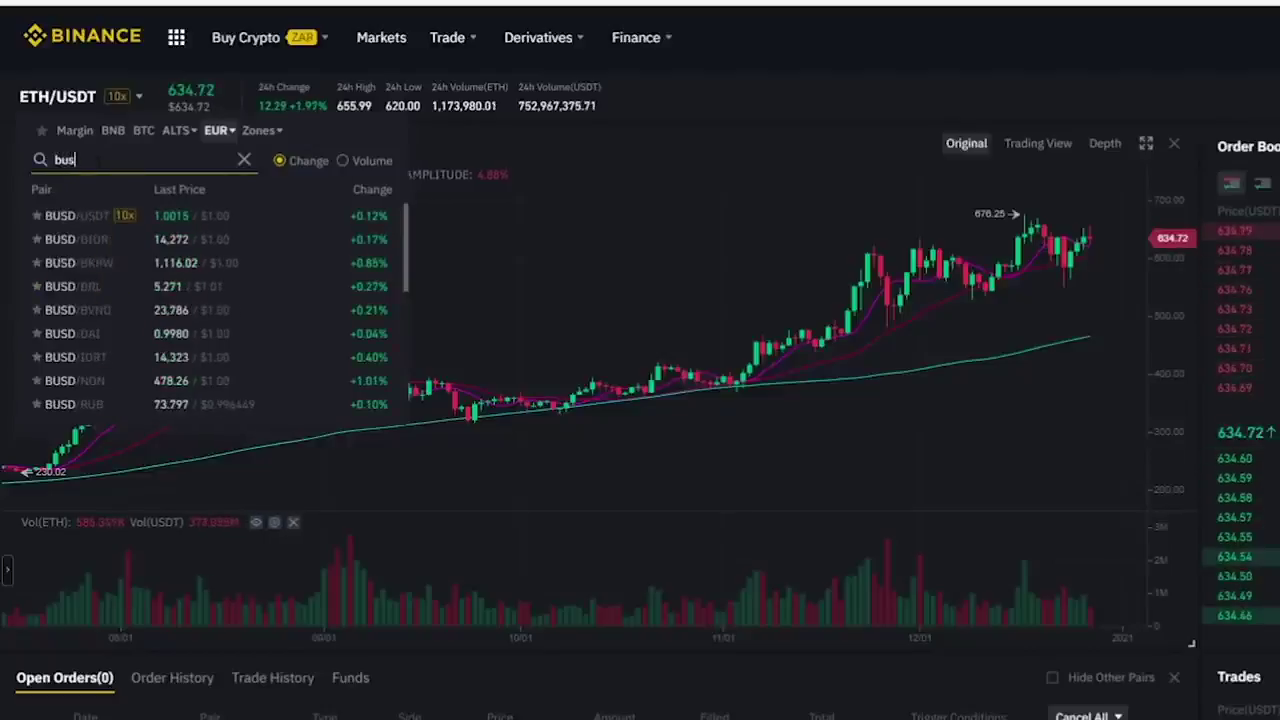
pyautogui.scroll(-6, 187, 337)
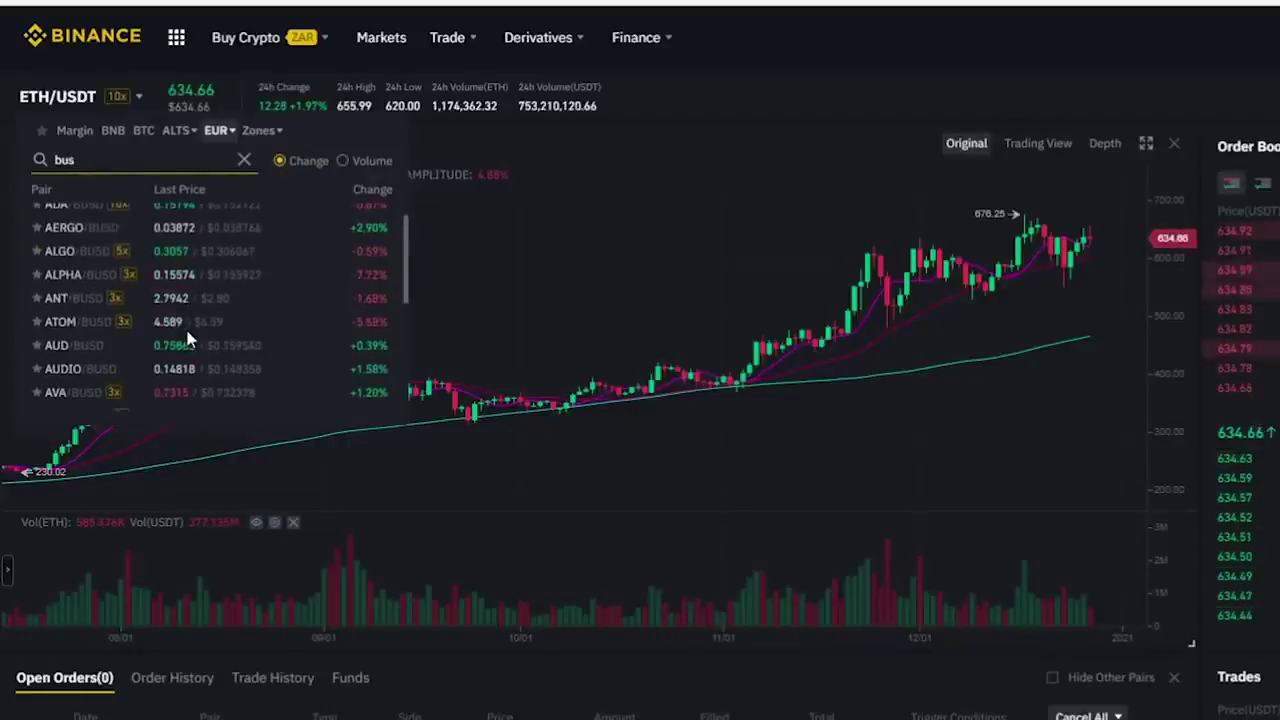
pyautogui.scroll(6, 185, 322)
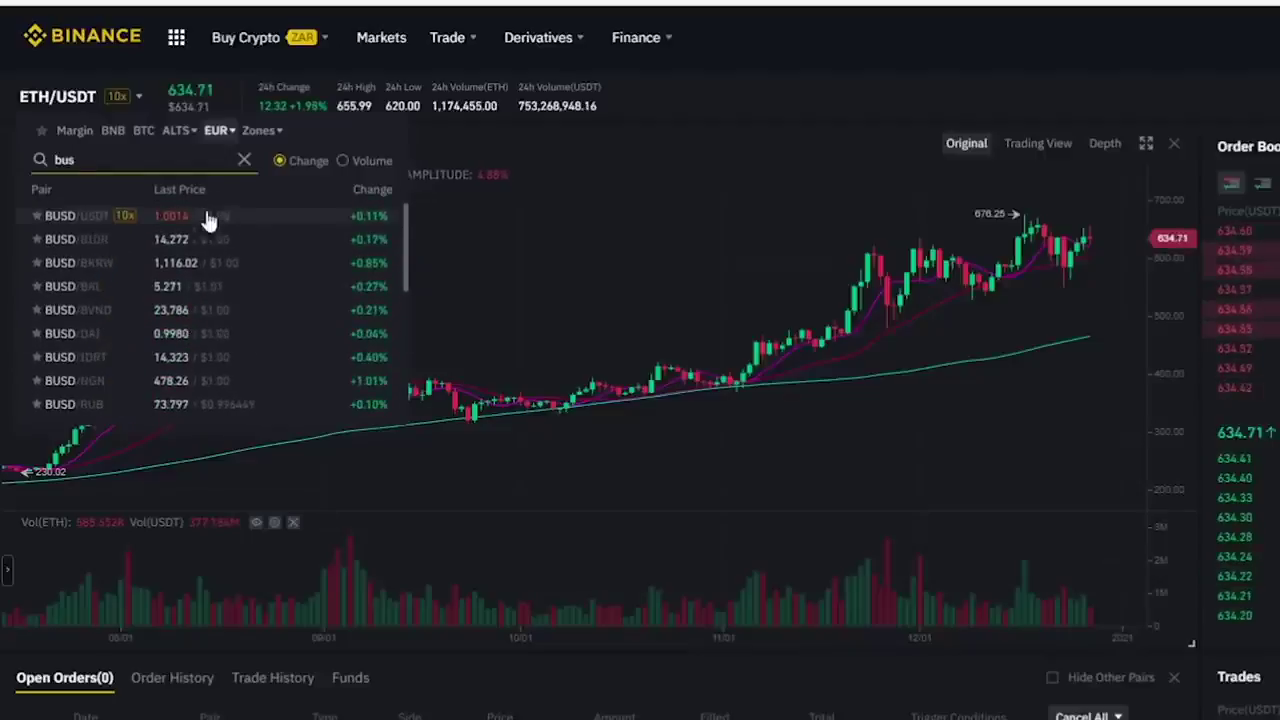
pyautogui.click(245, 161)
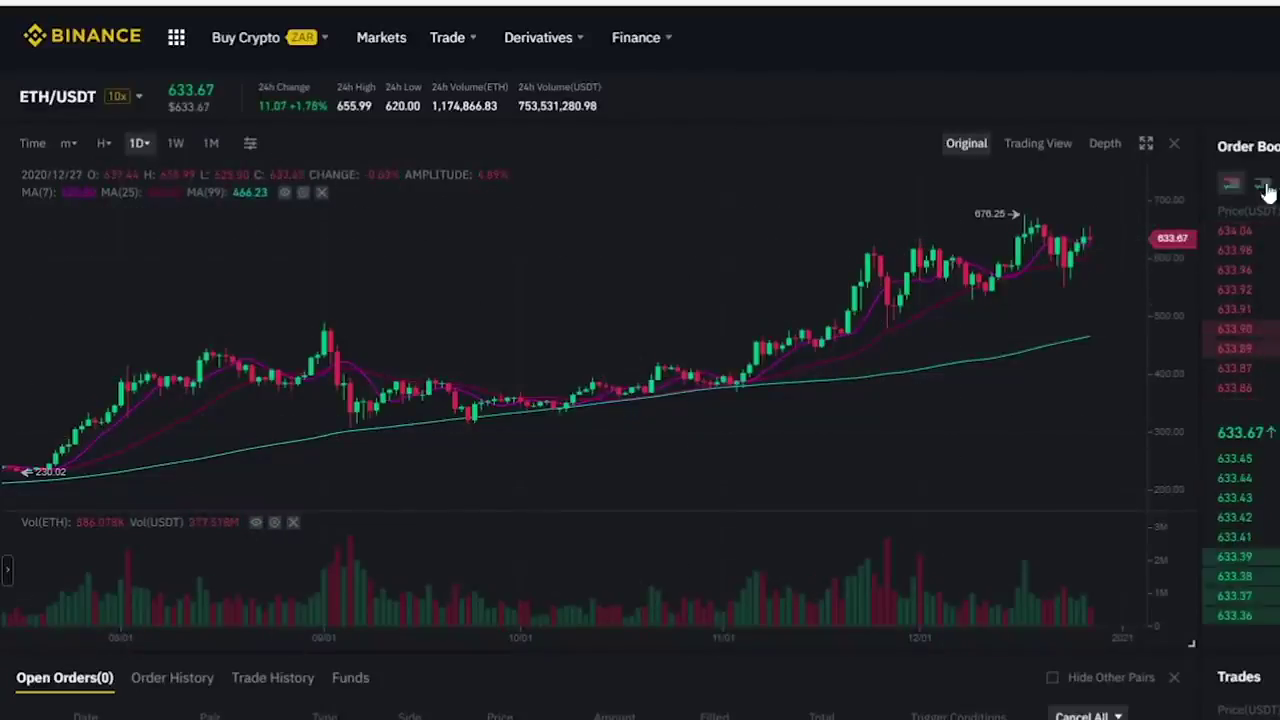
# Step: Filter the trading pair list to USDT pairs, search for btc, and open the BTC/USDT pair
pyautogui.moveTo(1240, 388)
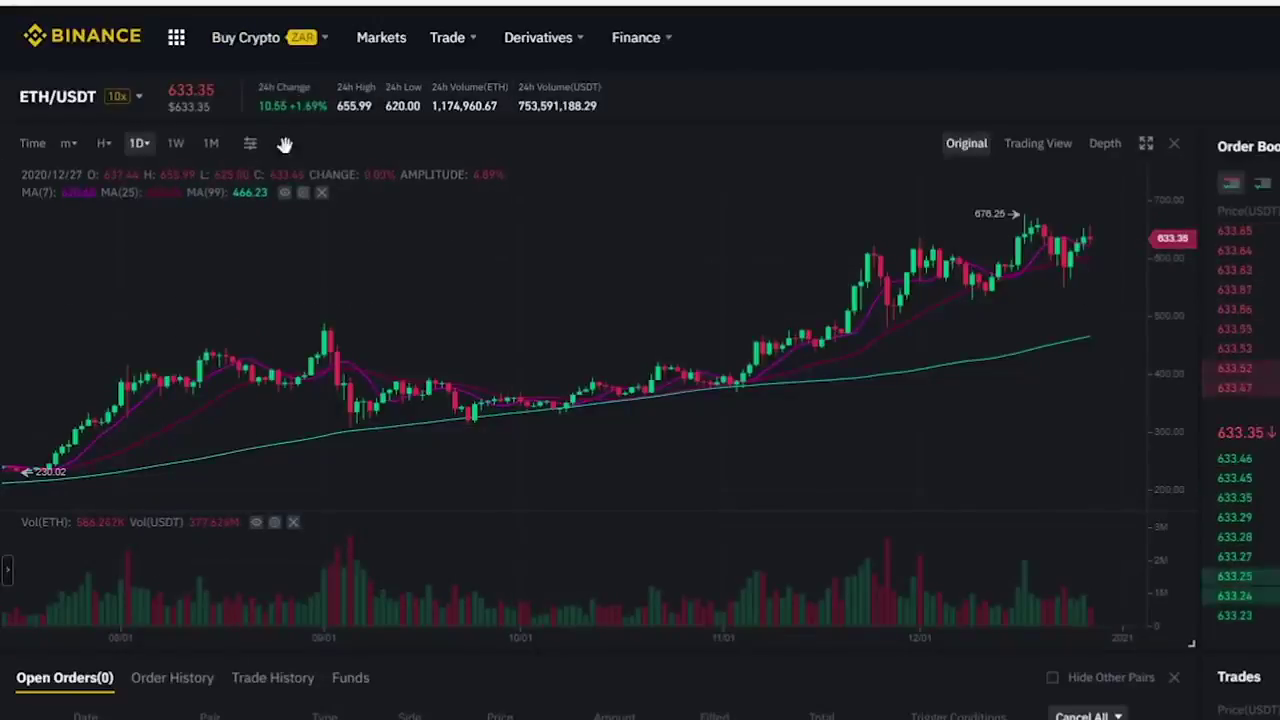
pyautogui.moveTo(138, 100)
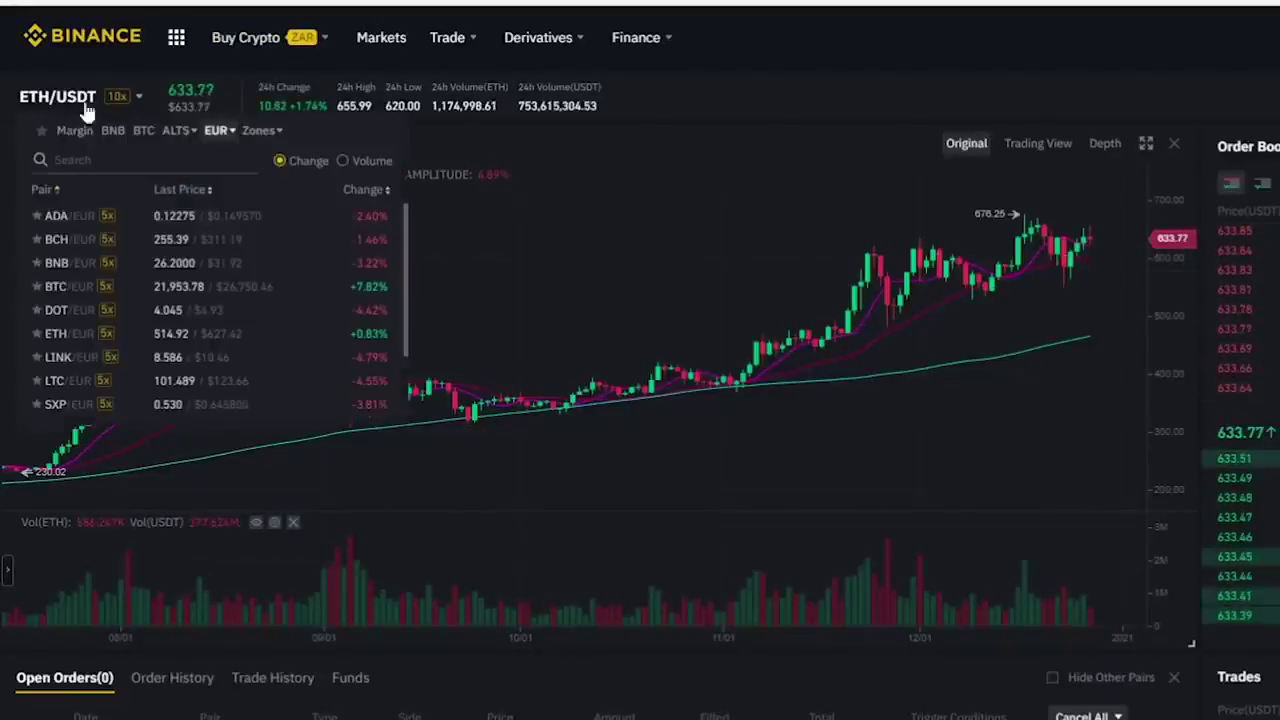
pyautogui.click(117, 160)
pyautogui.moveTo(217, 131)
pyautogui.click(237, 182)
pyautogui.write('btc')
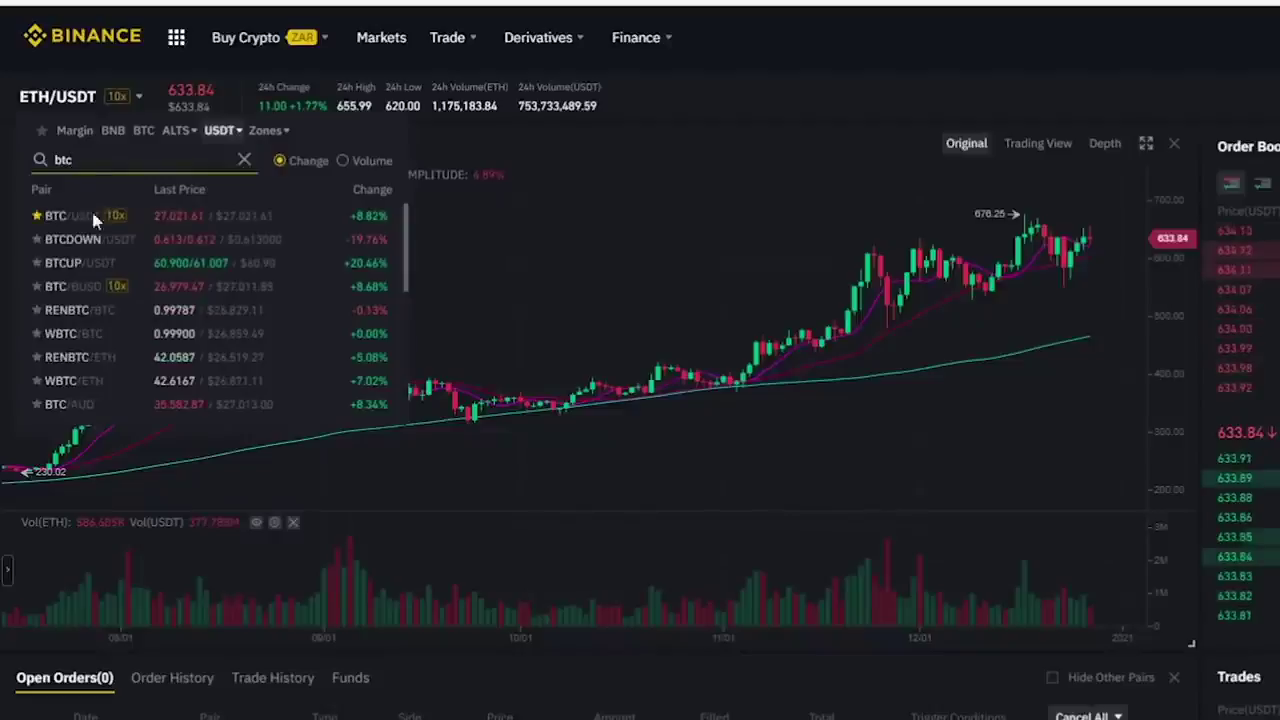
pyautogui.click(95, 220)
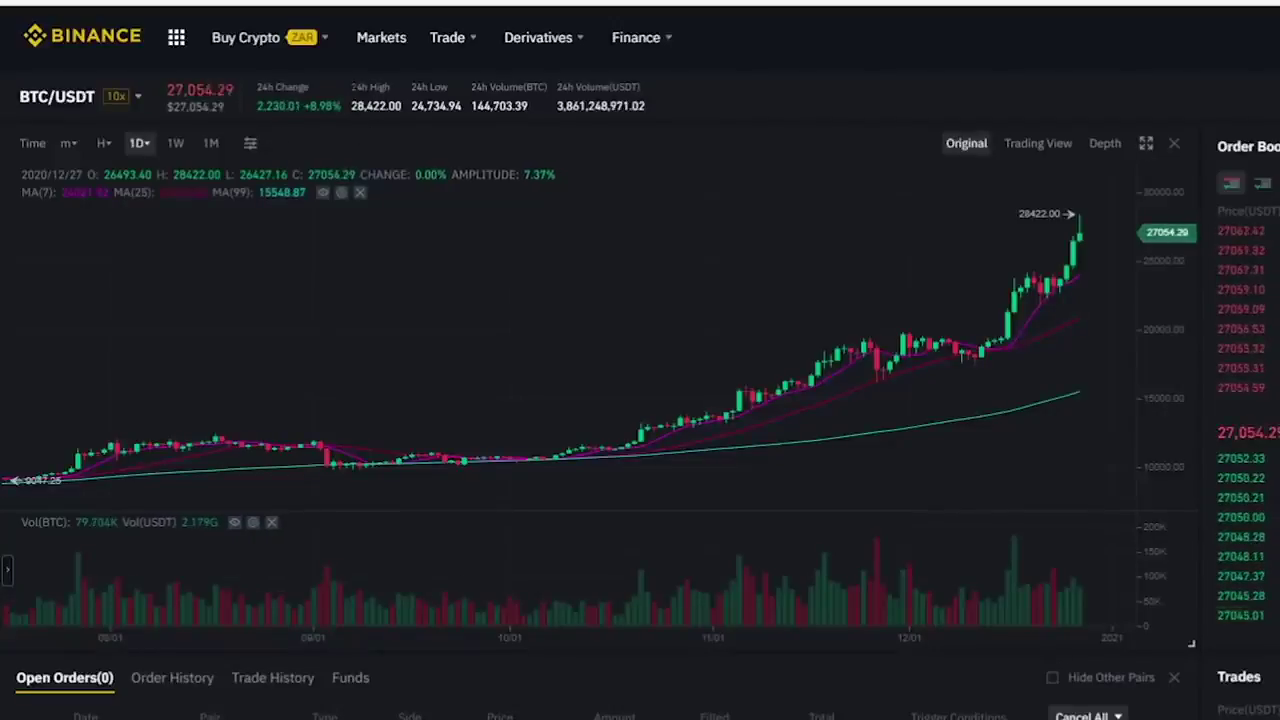
# Step: Examine the 24h high, low and volume figures for BTC/USDT and the chart's daily interval options
pyautogui.moveTo(350, 87); pyautogui.dragTo(390, 87)
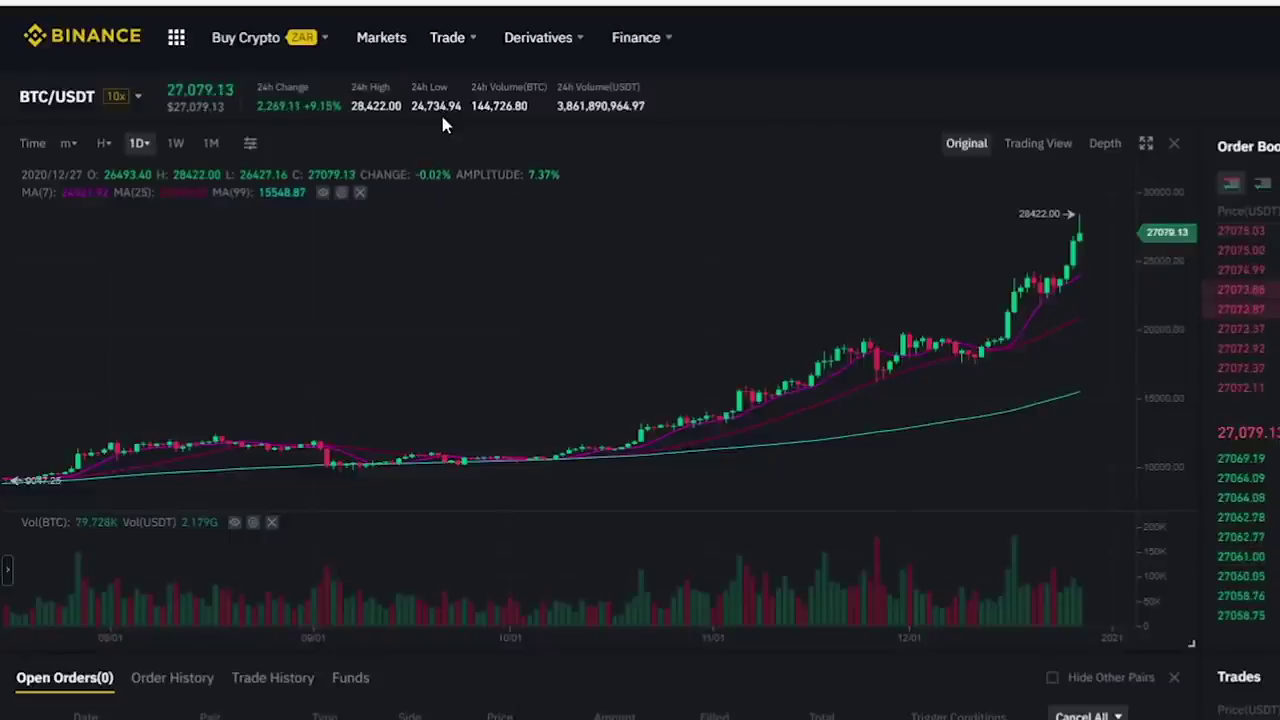
pyautogui.moveTo(411, 87); pyautogui.dragTo(395, 139)
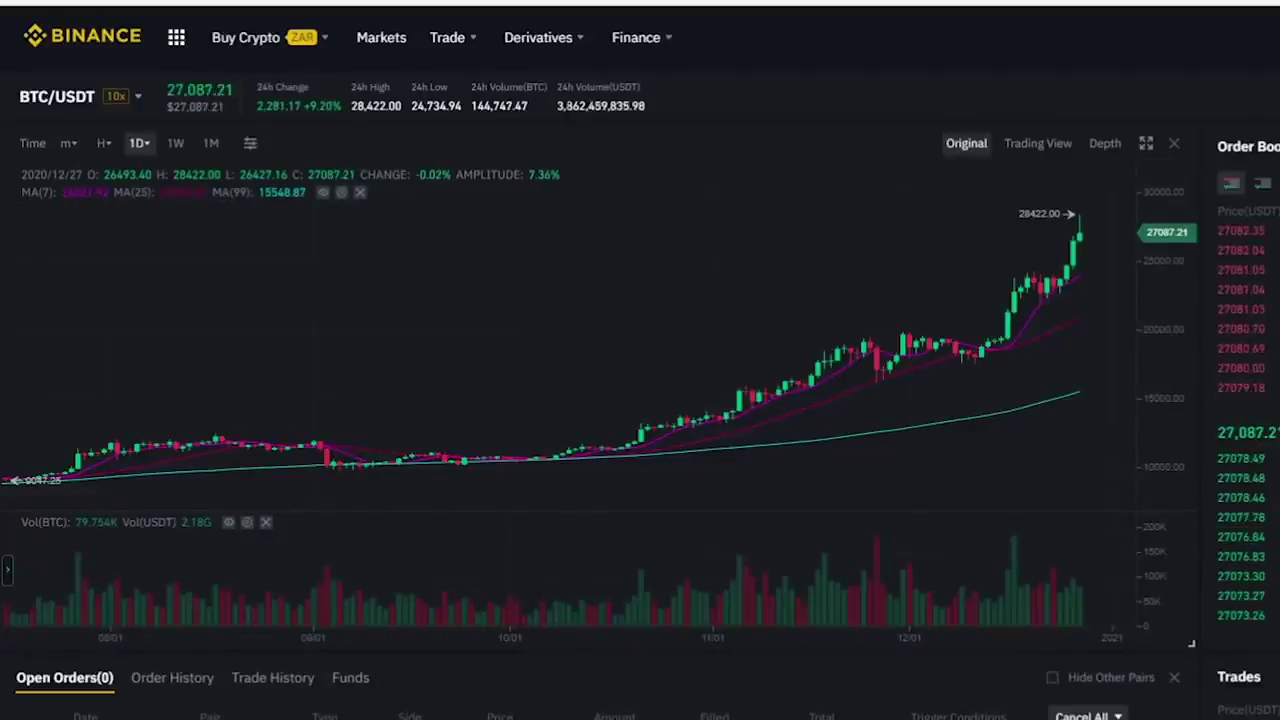
pyautogui.moveTo(585, 73)
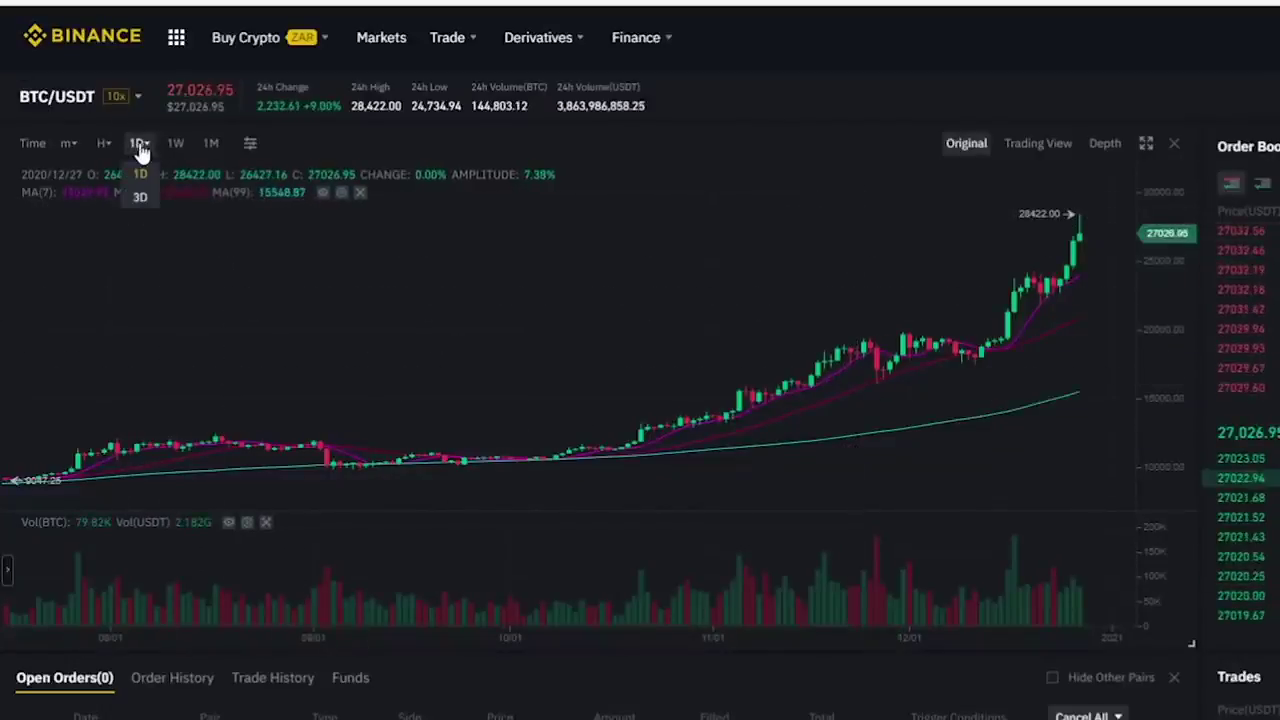
pyautogui.moveTo(1255, 305)
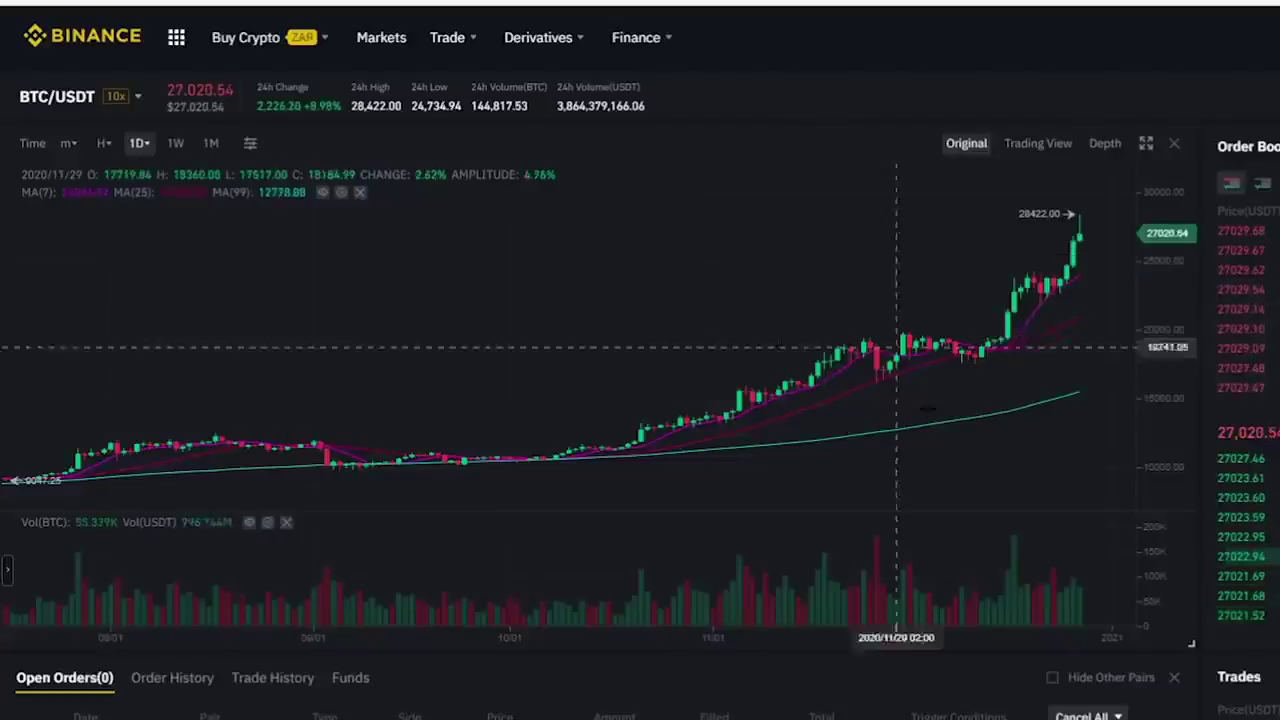
# Step: Look over the BTC/USDT daily price history in the Original chart view
pyautogui.moveTo(858, 636); pyautogui.dragTo(533, 620)
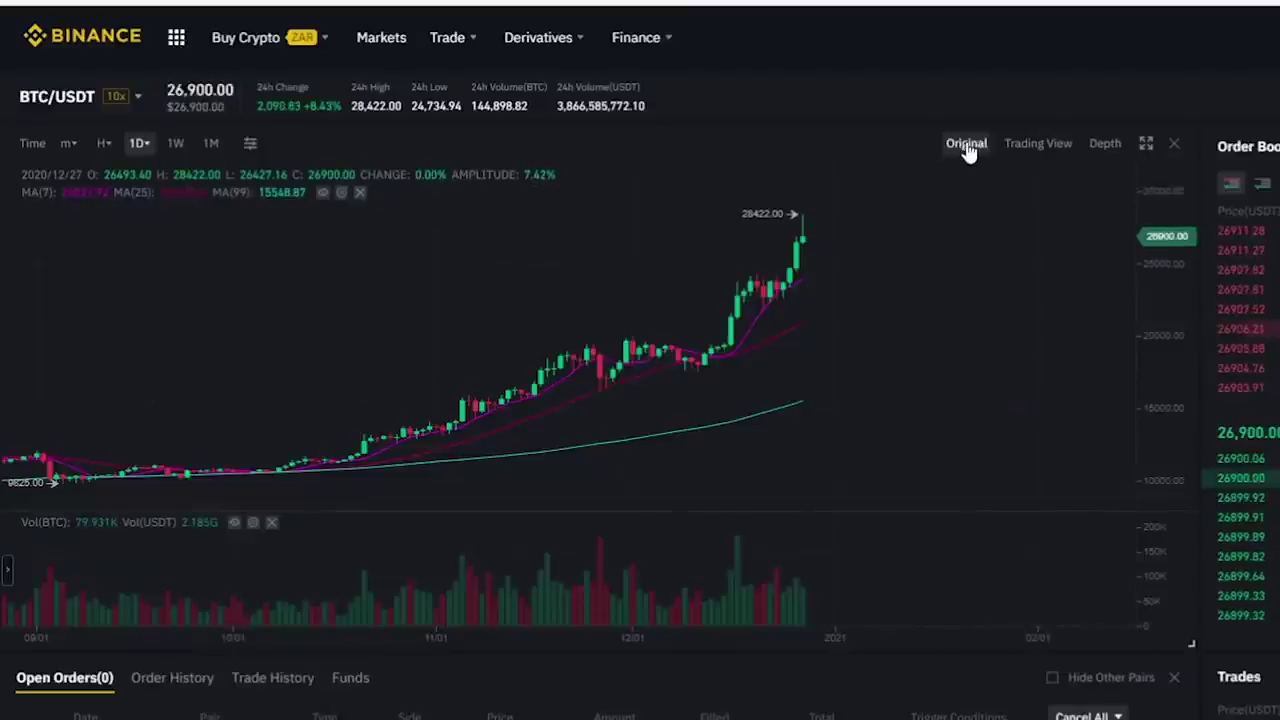
pyautogui.hscroll(-5, 823, 271)
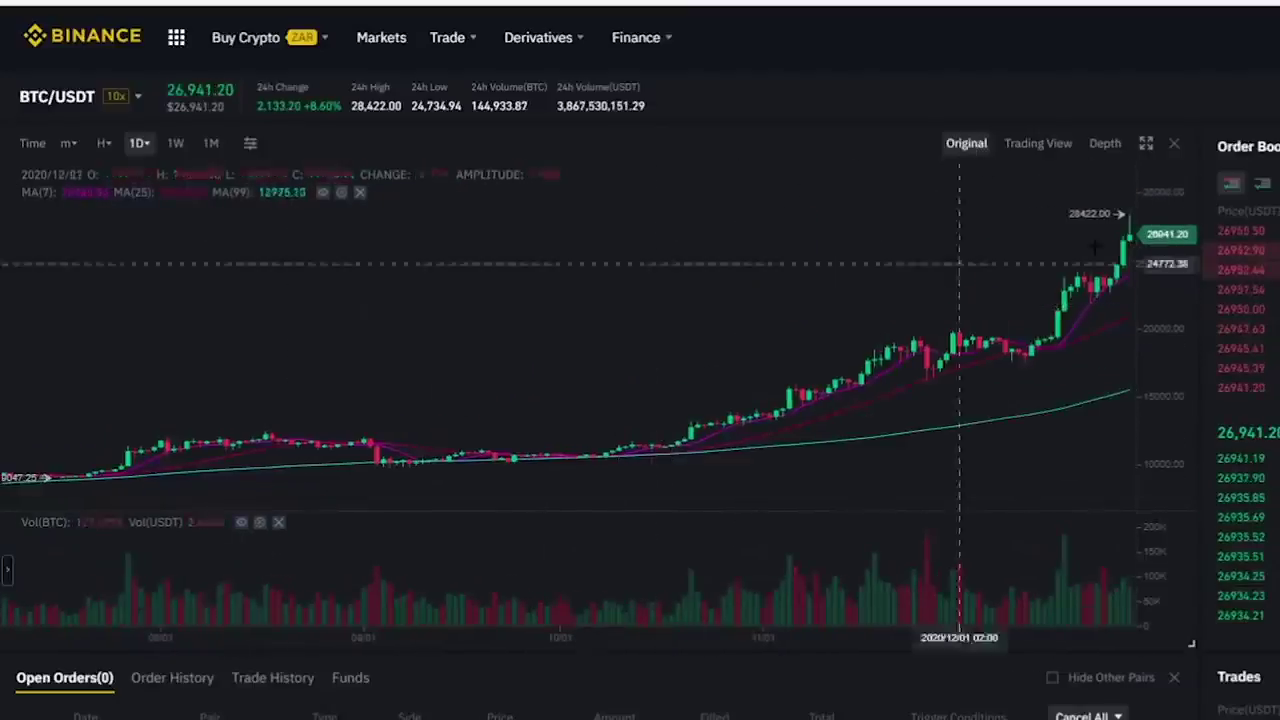
pyautogui.moveTo(863, 263); pyautogui.dragTo(586, 349)
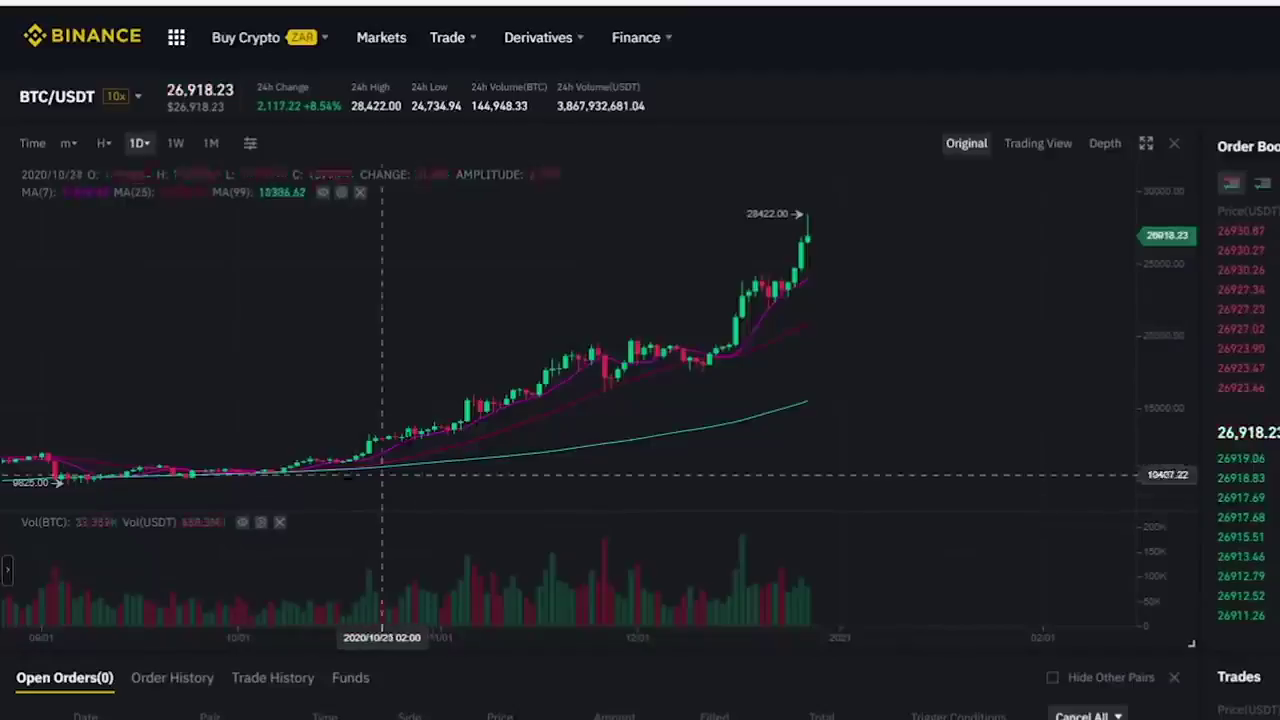
pyautogui.hscroll(-5, 748, 455)
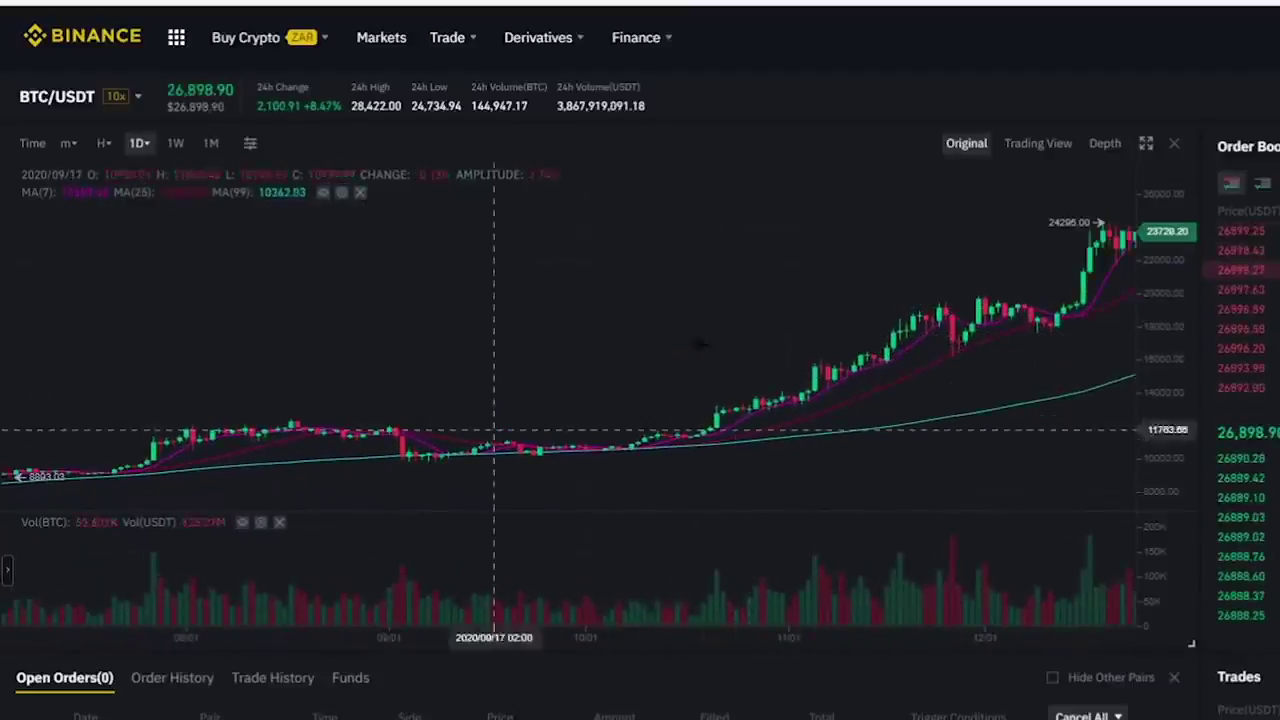
# Step: Switch the BTC/USDT chart from Original to Trading View, shift the candles to leave empty space after the latest one, and compress the price scale
pyautogui.click(1040, 144)
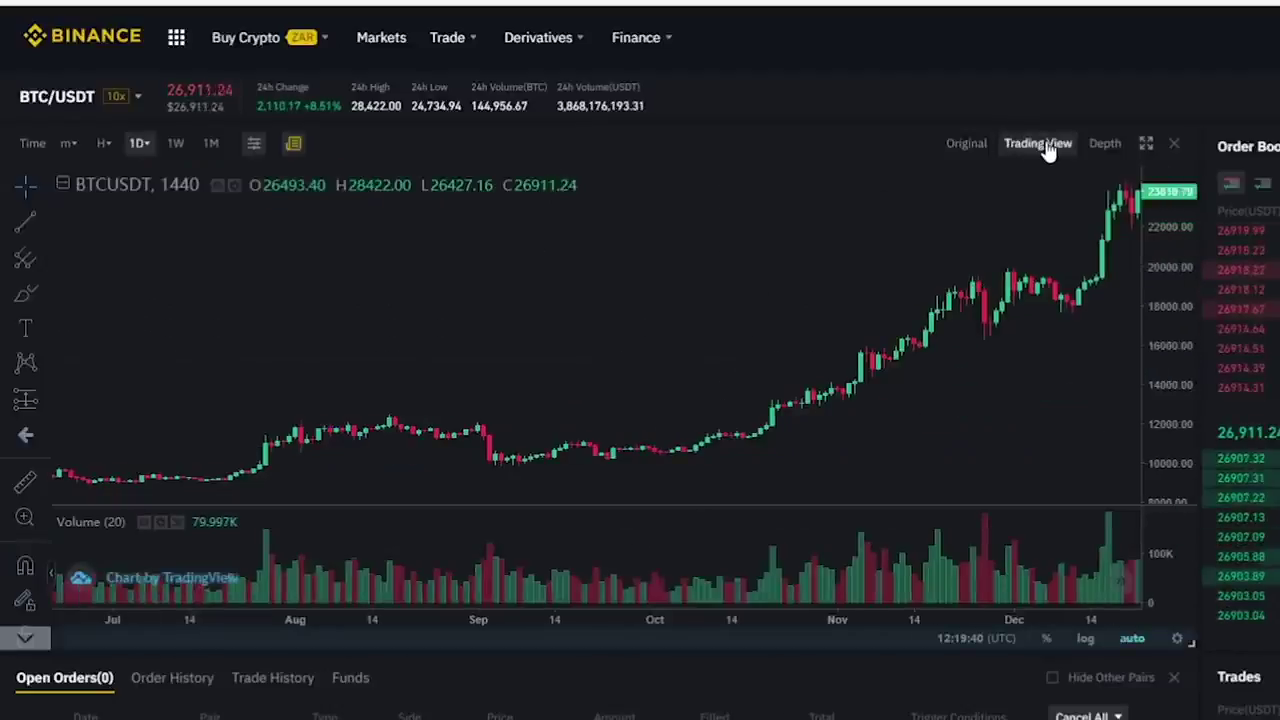
pyautogui.click(966, 145)
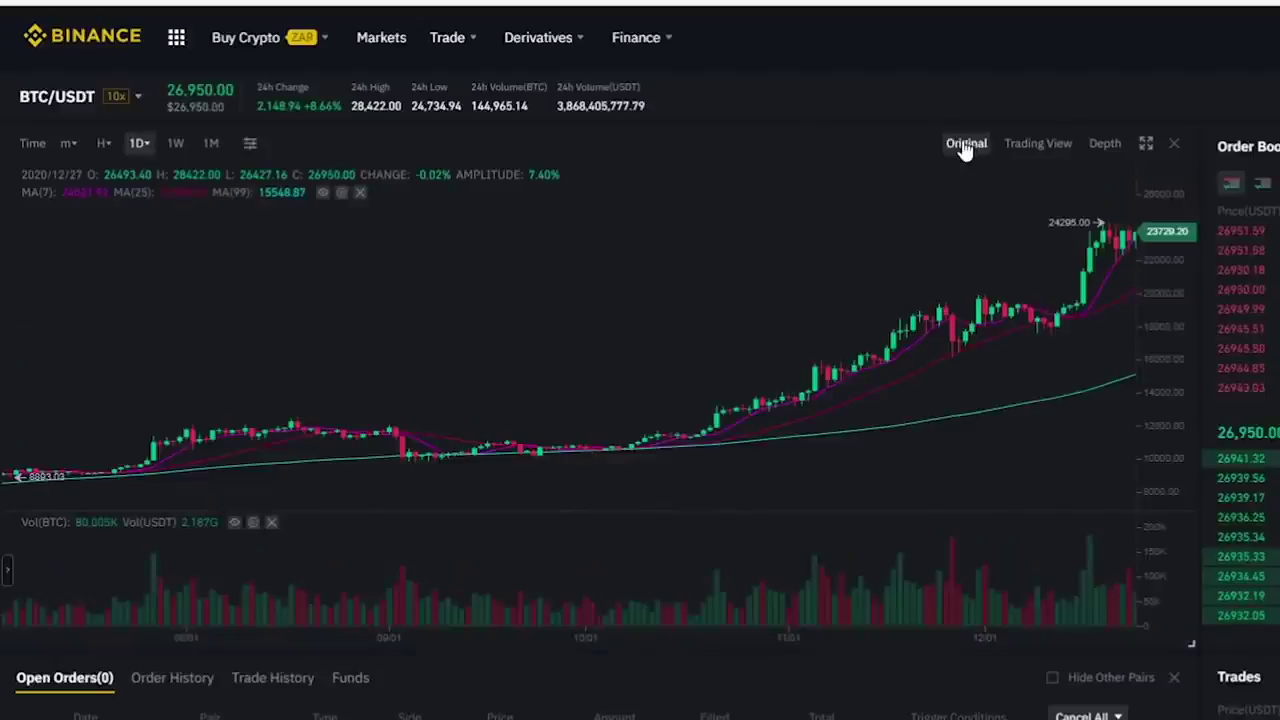
pyautogui.doubleClick(958, 146)
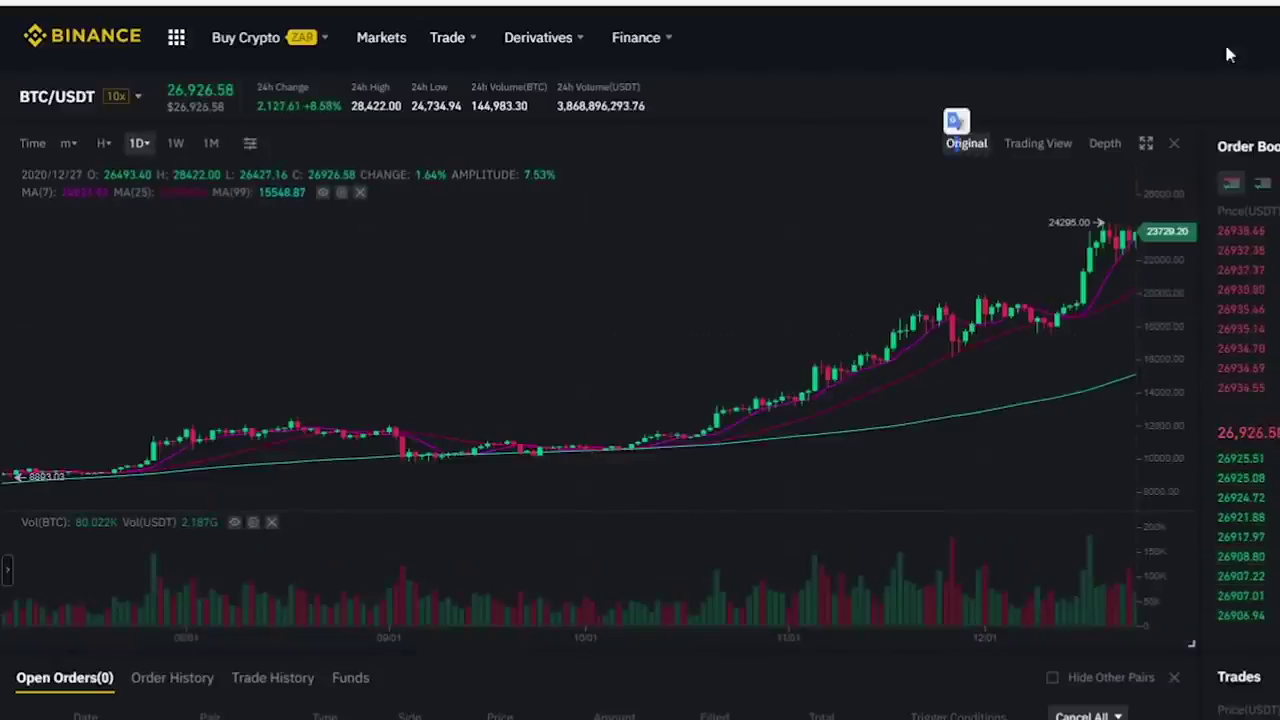
pyautogui.click(680, 188)
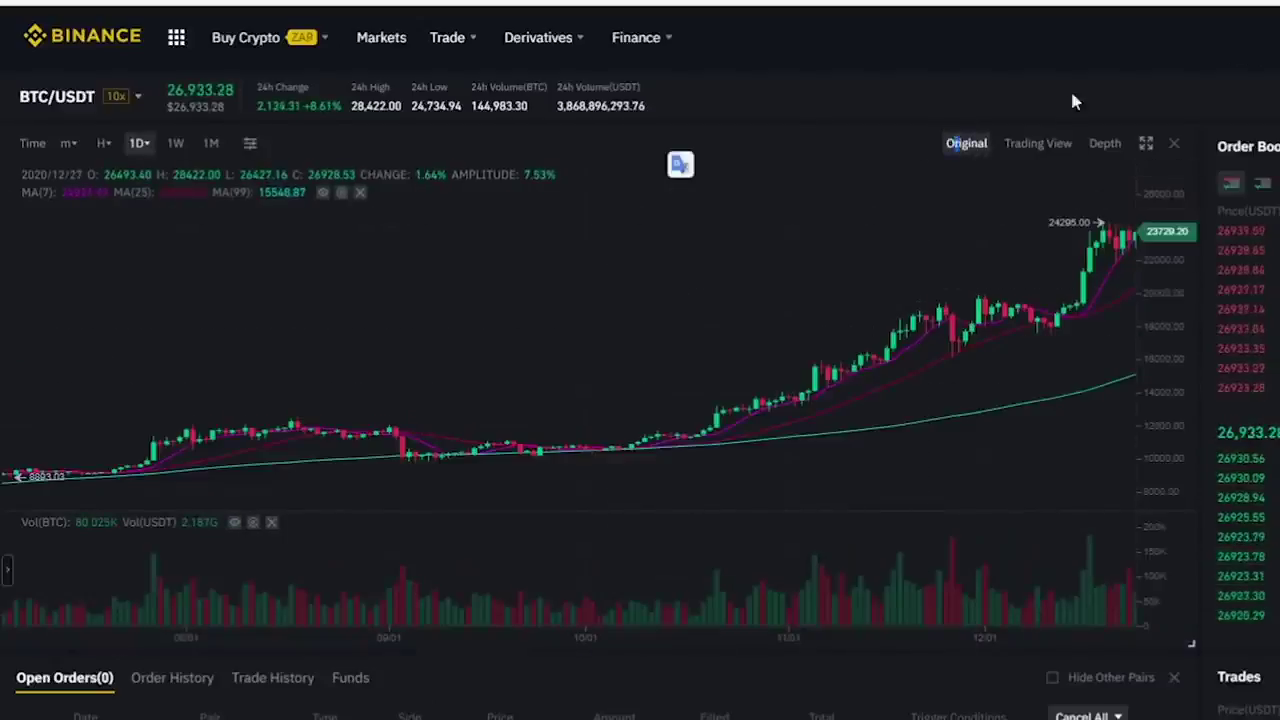
pyautogui.click(1036, 146)
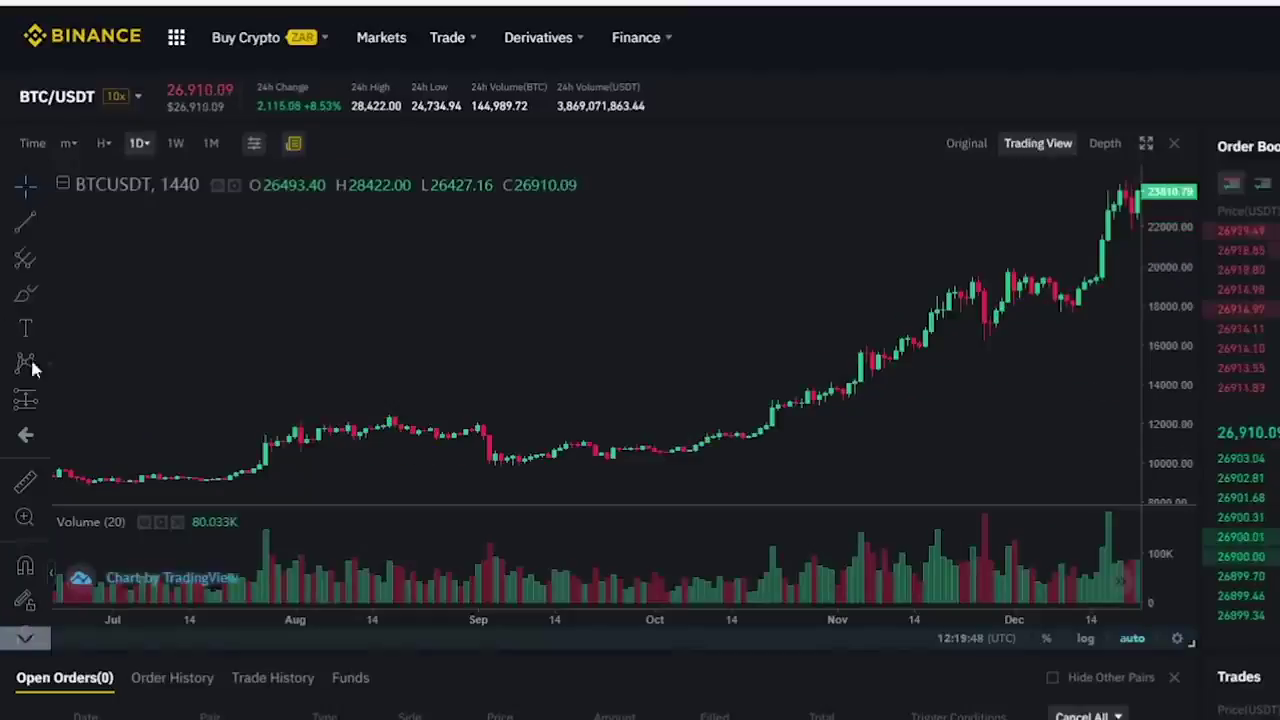
pyautogui.moveTo(903, 251); pyautogui.dragTo(582, 339)
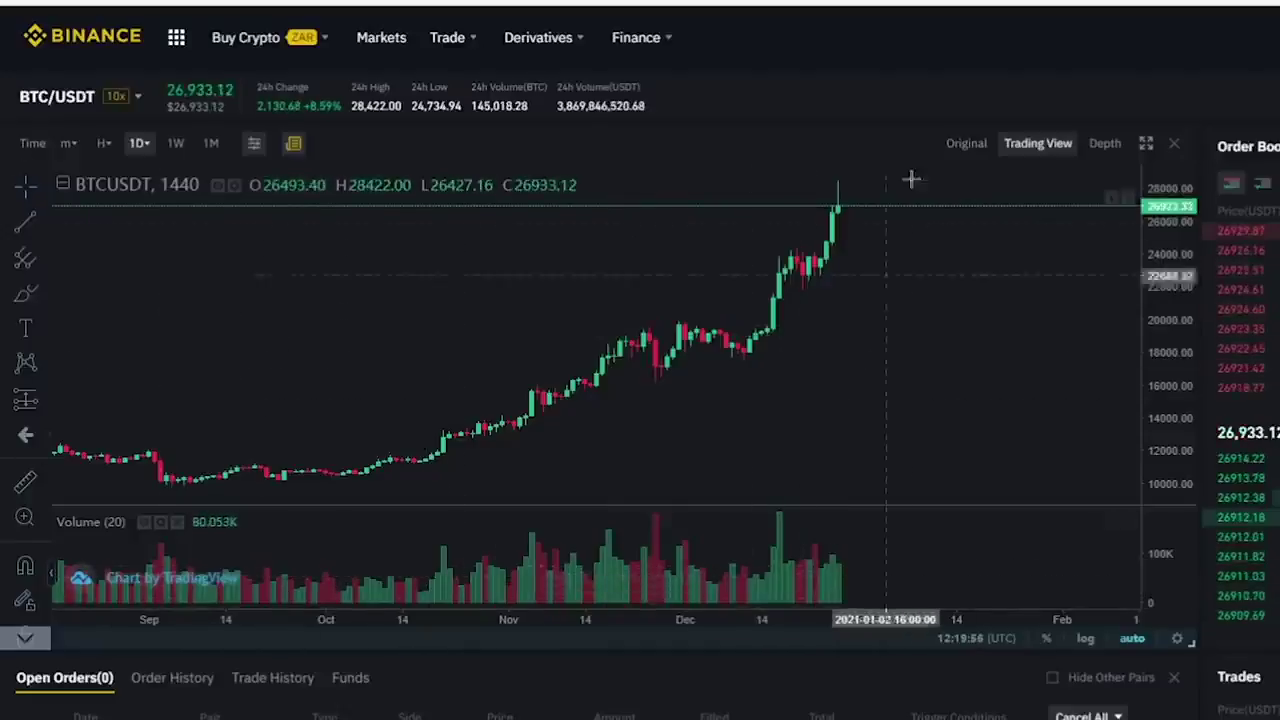
pyautogui.moveTo(1166, 270); pyautogui.dragTo(1166, 310)
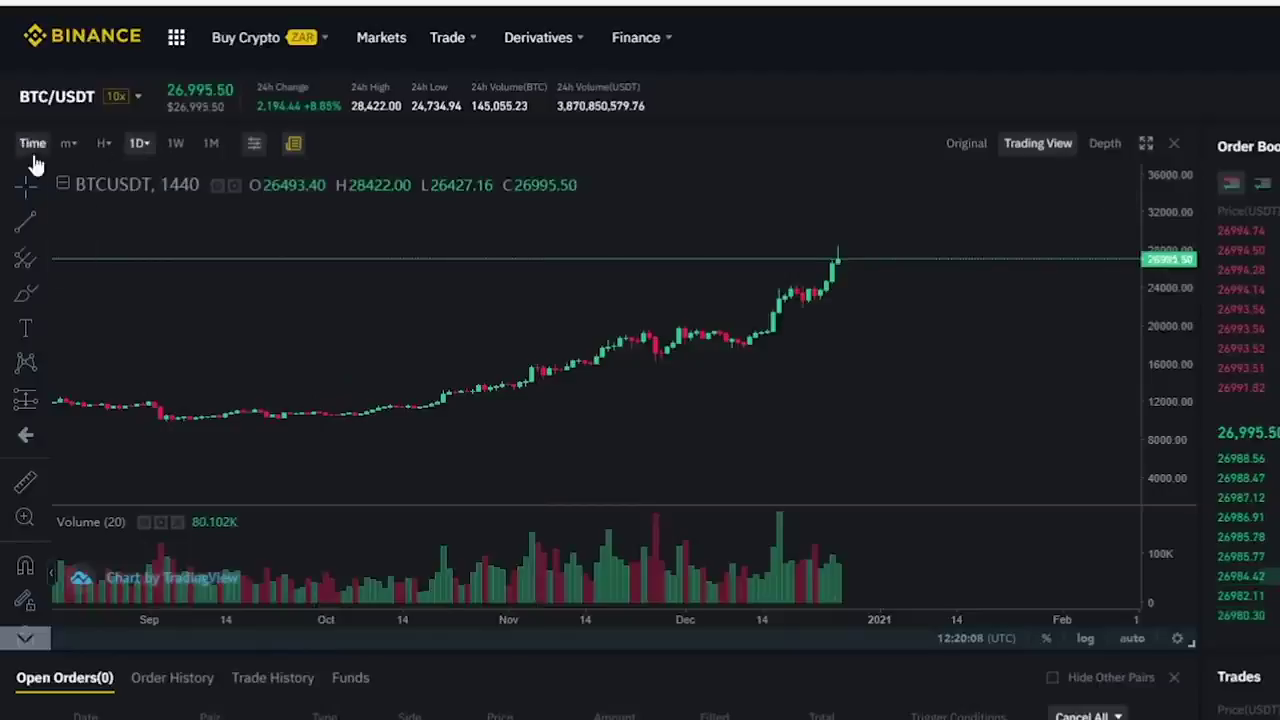
# Step: View the BTC/USDT chart at the 1M and 1W intervals and set it to 4H
pyautogui.moveTo(70, 145)
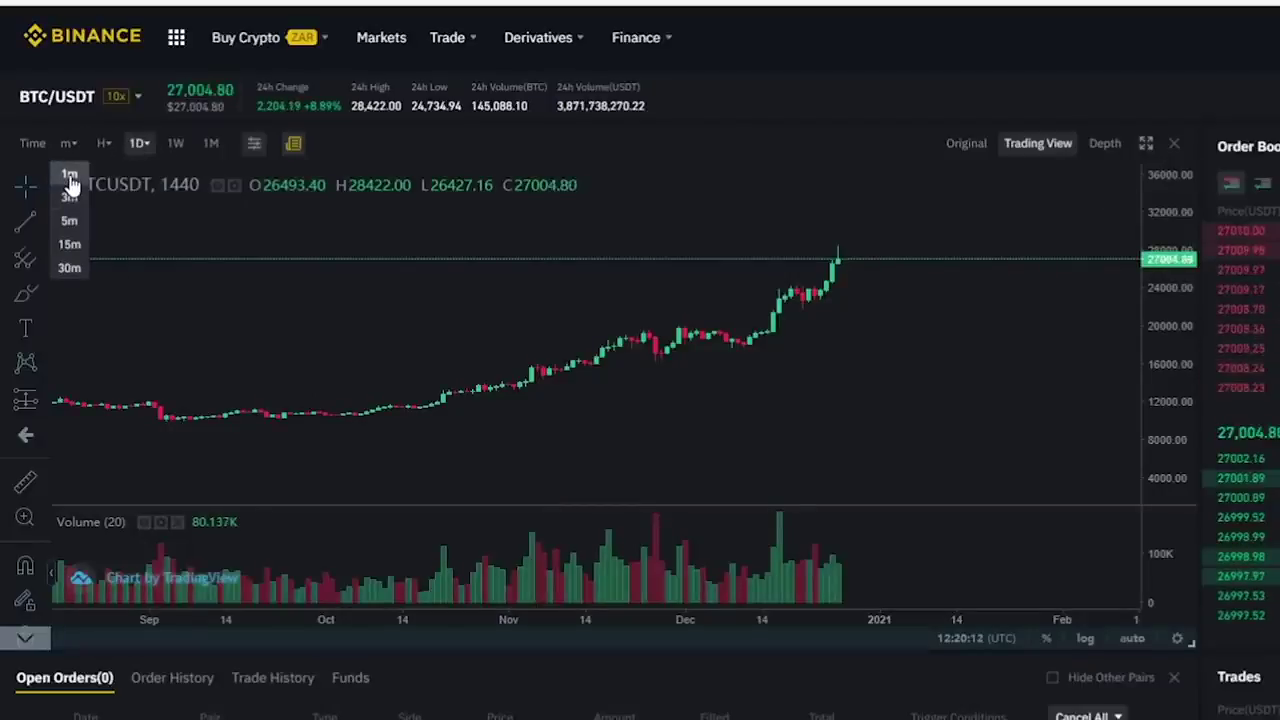
pyautogui.click(211, 143)
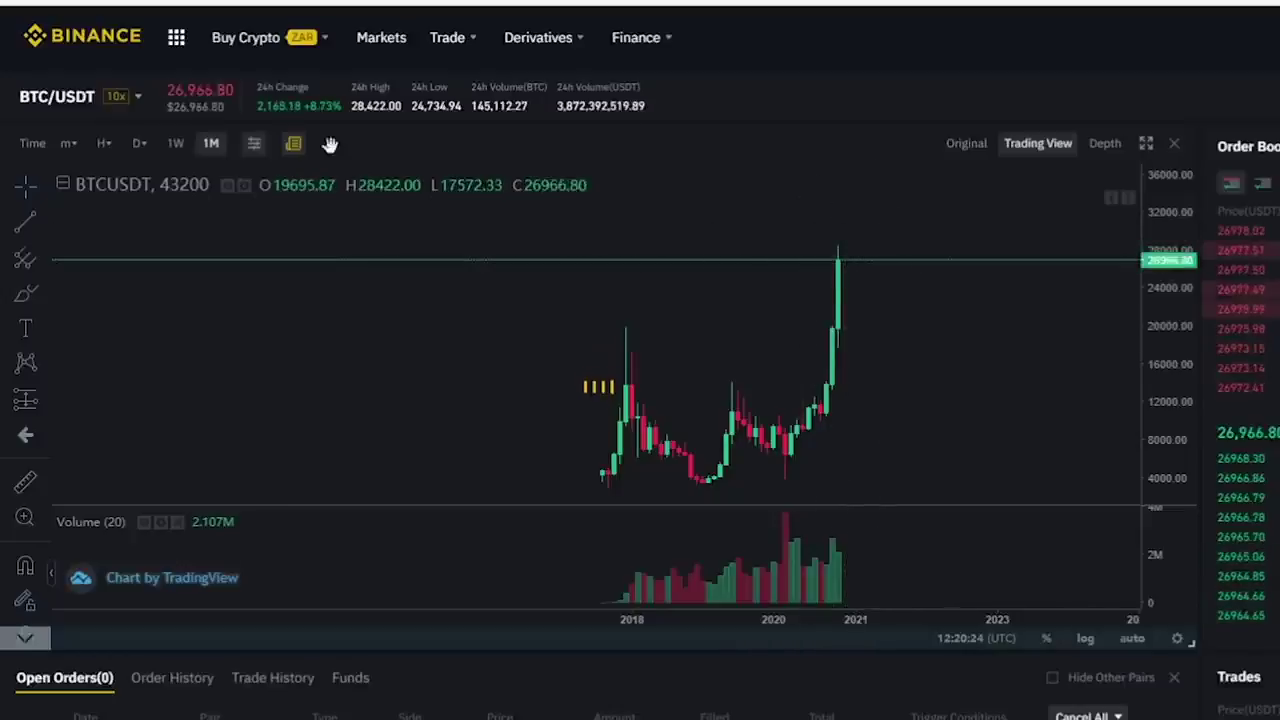
pyautogui.click(175, 145)
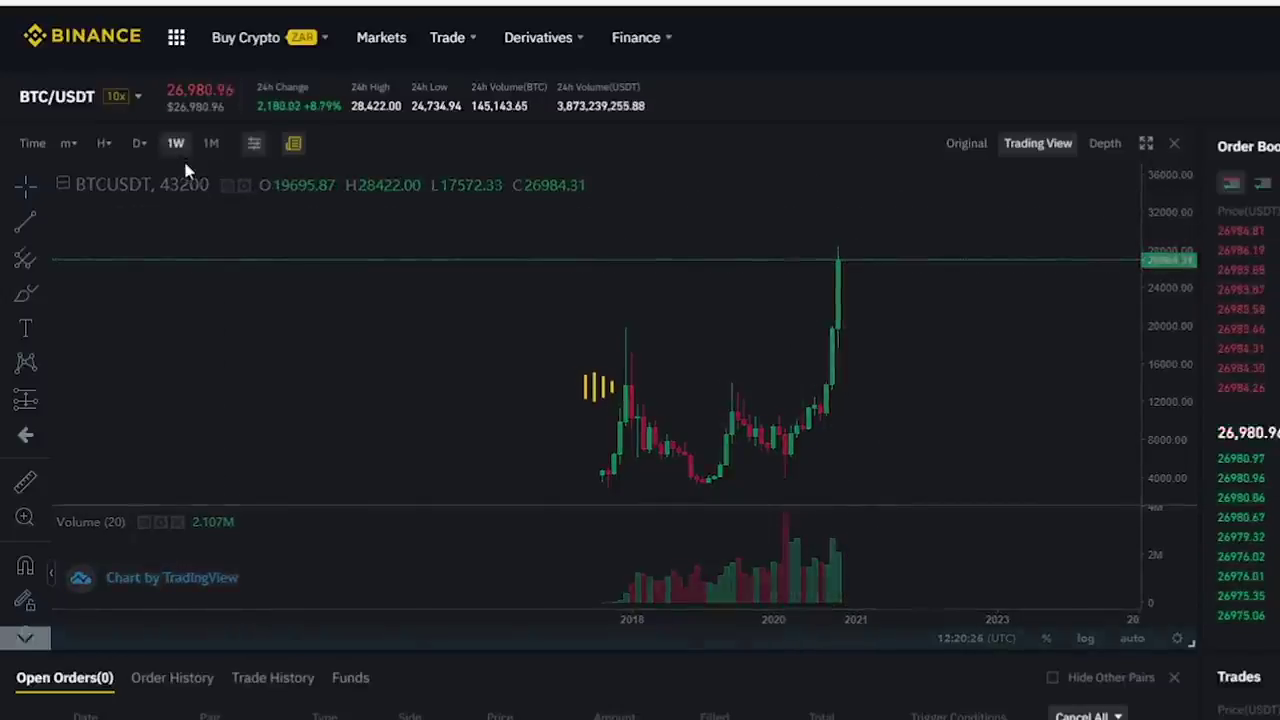
pyautogui.moveTo(143, 155)
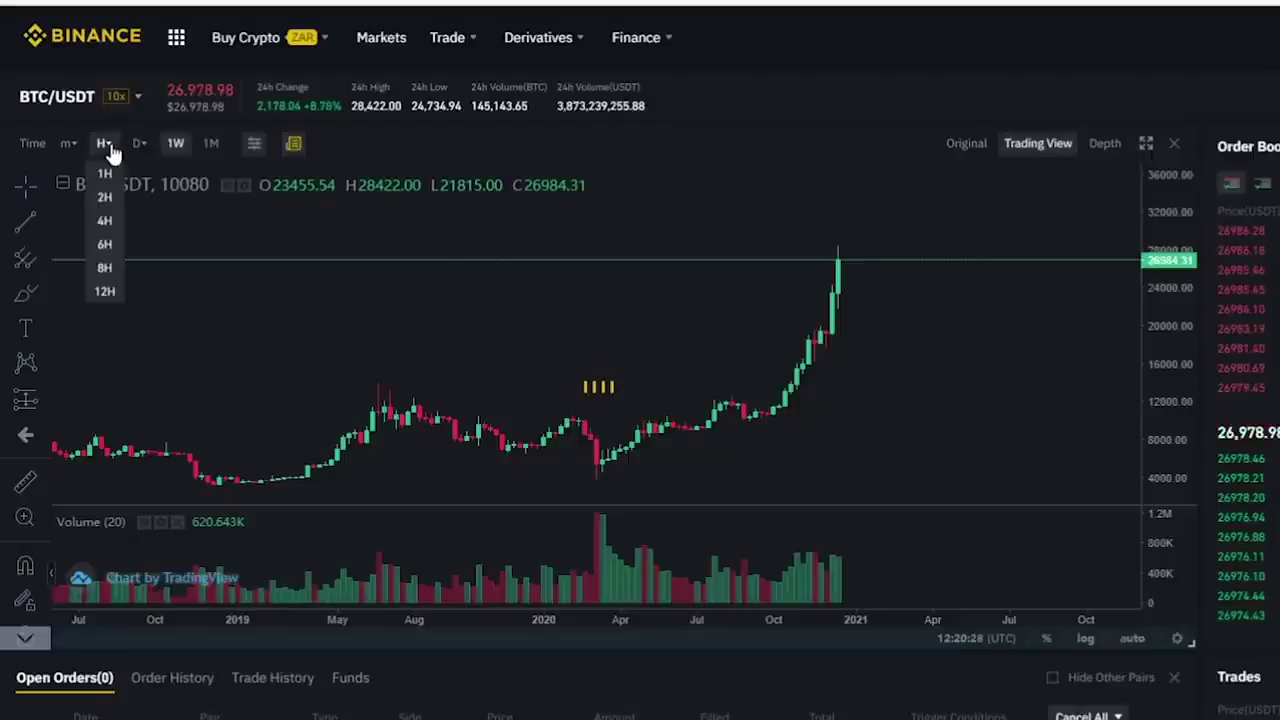
pyautogui.click(104, 221)
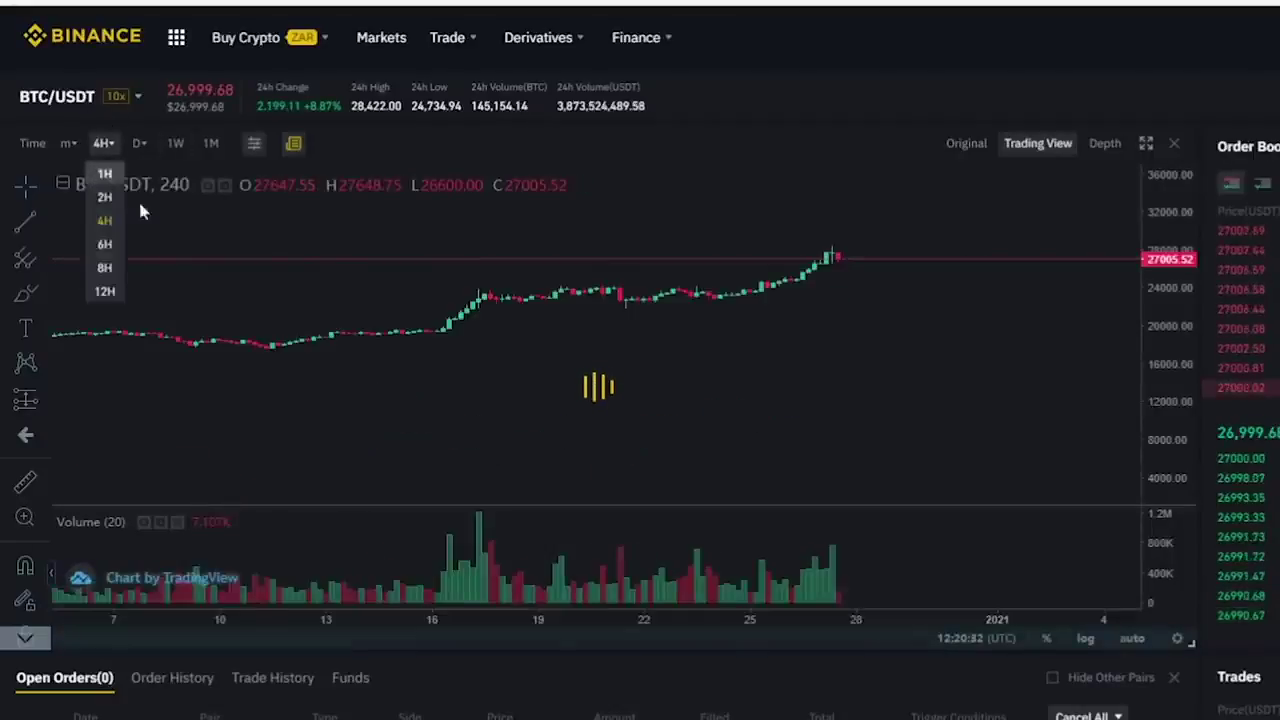
# Step: Reset the 4-hour chart view and shift the candles to leave empty space after the latest one
pyautogui.rightClick(668, 248)
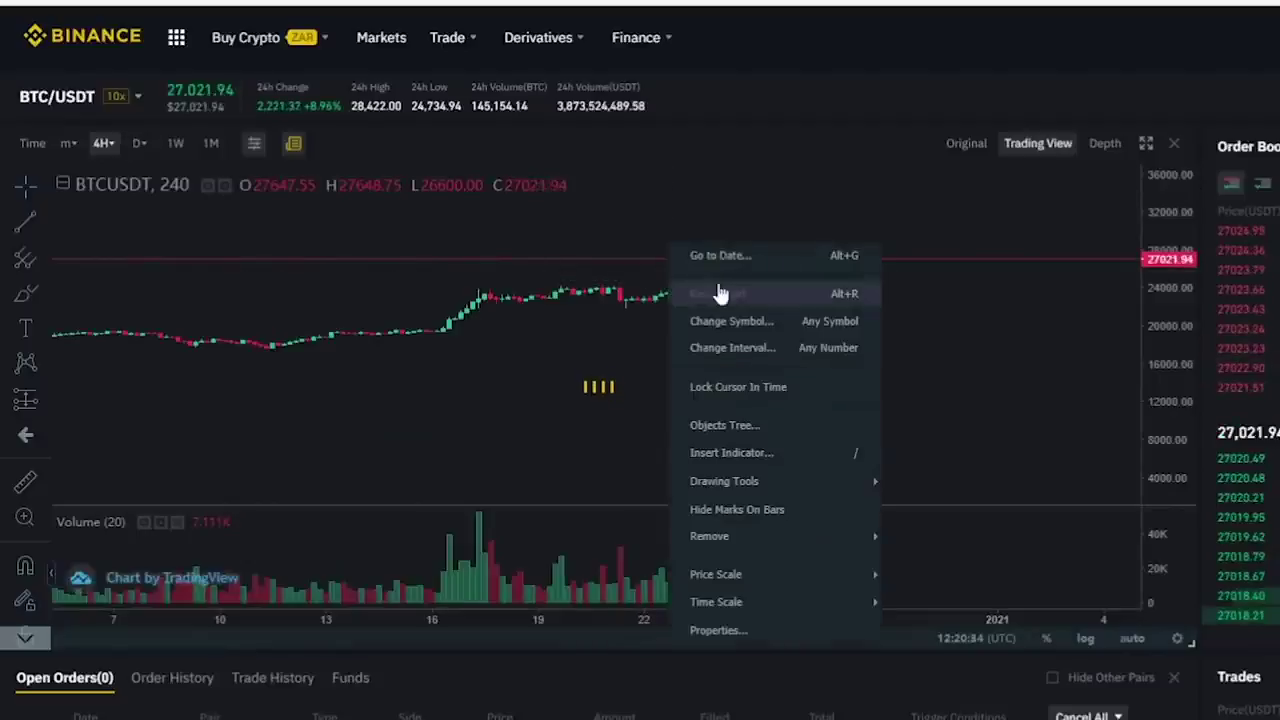
pyautogui.click(737, 295)
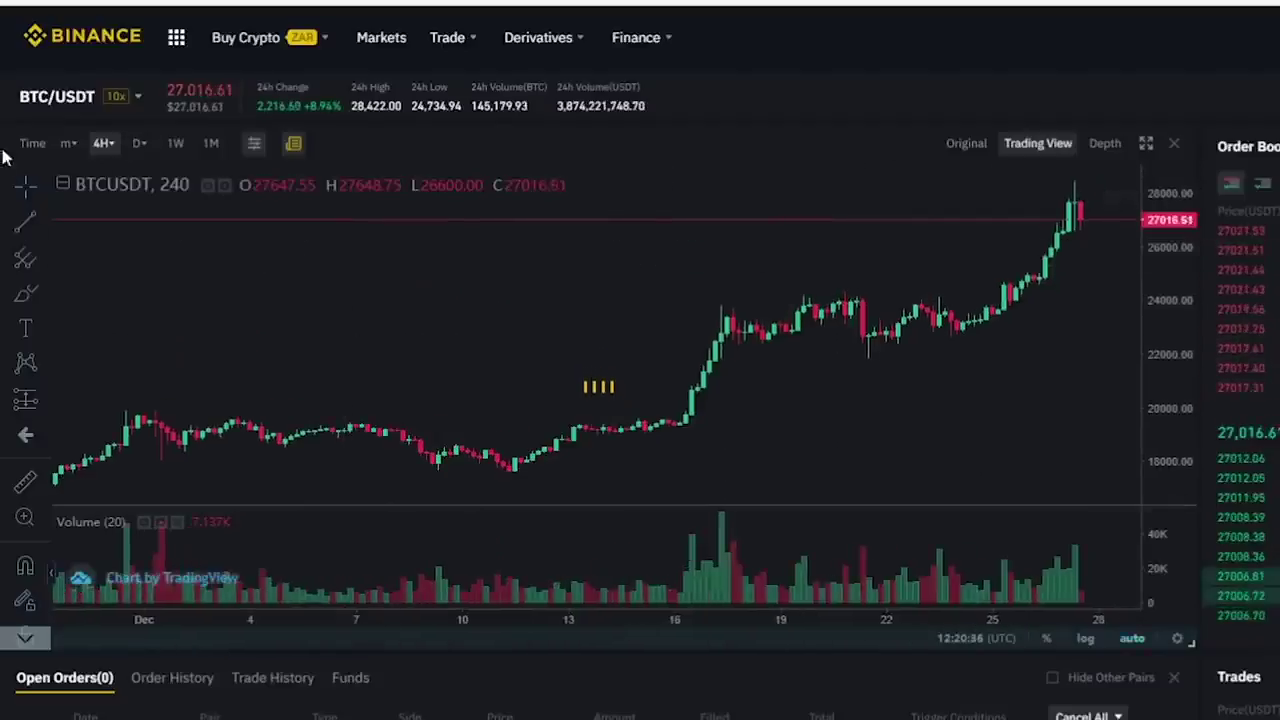
pyautogui.moveTo(901, 254); pyautogui.dragTo(469, 289)
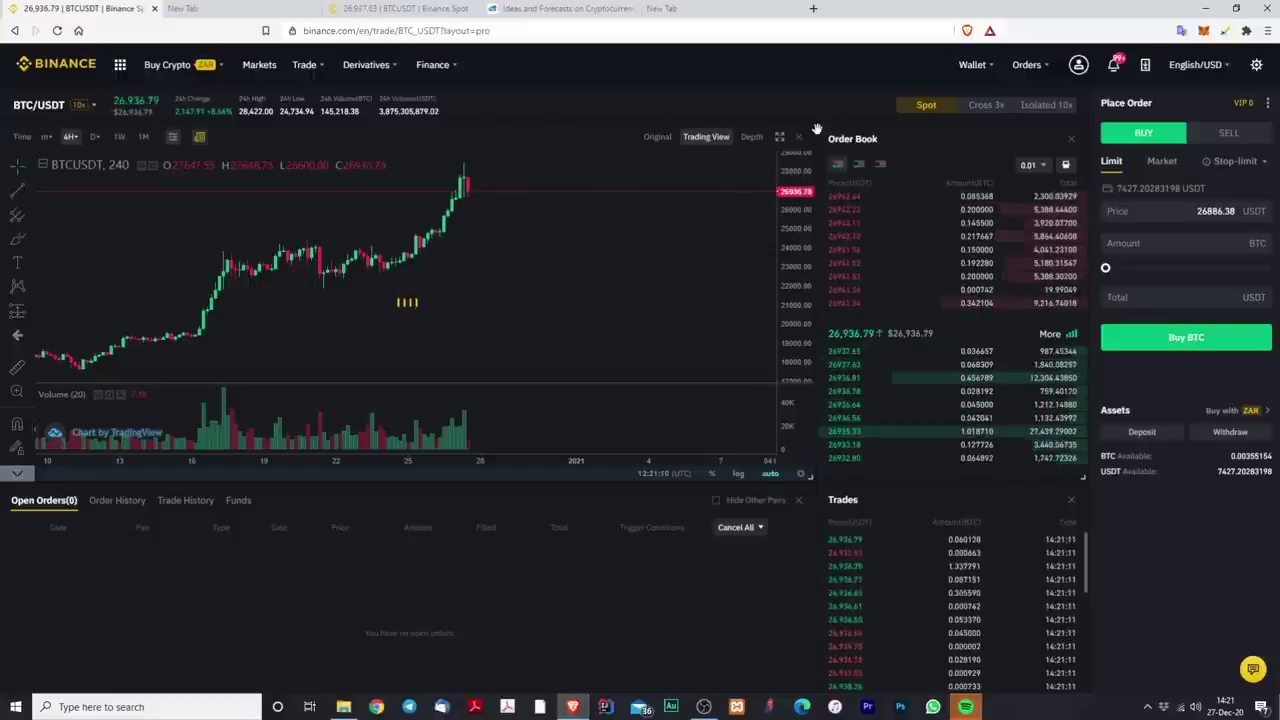
# Step: Search the trading pair list for DOT and open the DOT/USDT pair
pyautogui.moveTo(72, 106)
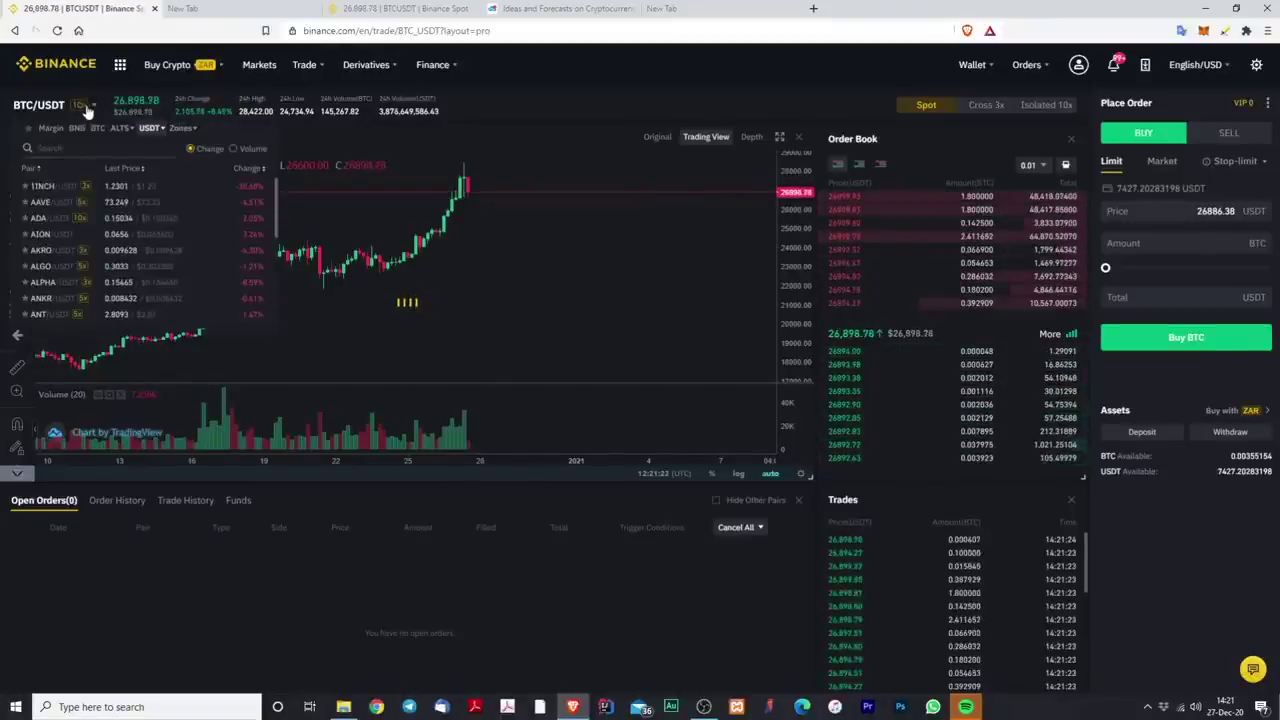
pyautogui.click(60, 147)
pyautogui.write('DOT')
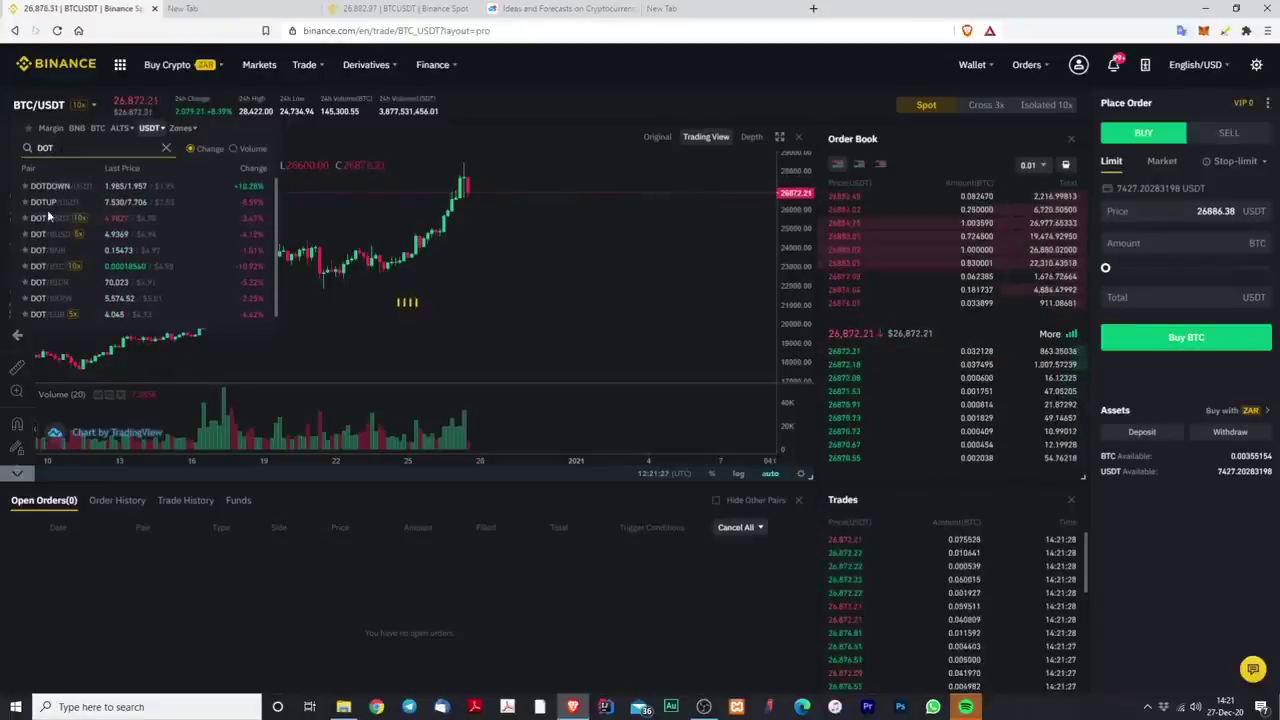
pyautogui.click(57, 219)
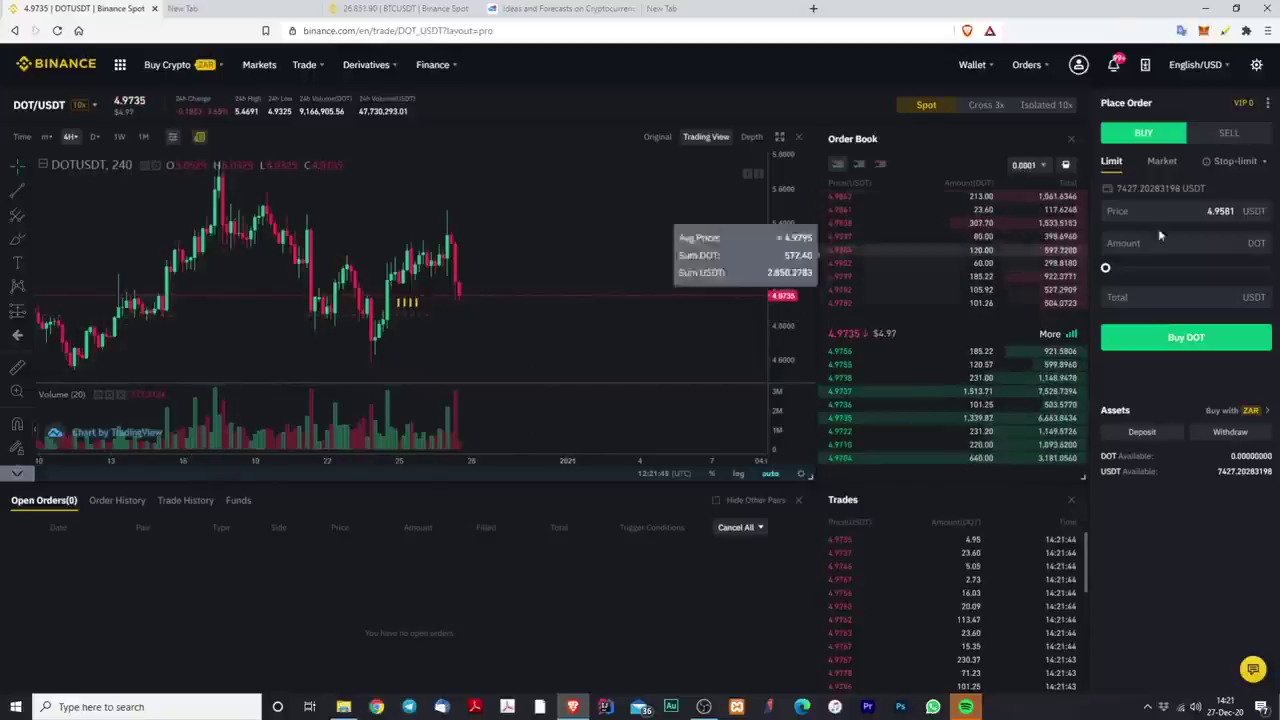
# Step: Place a limit buy order for 5 DOT at 4.9923 USDT, taking the price from the order book's sell side
pyautogui.click(1110, 243)
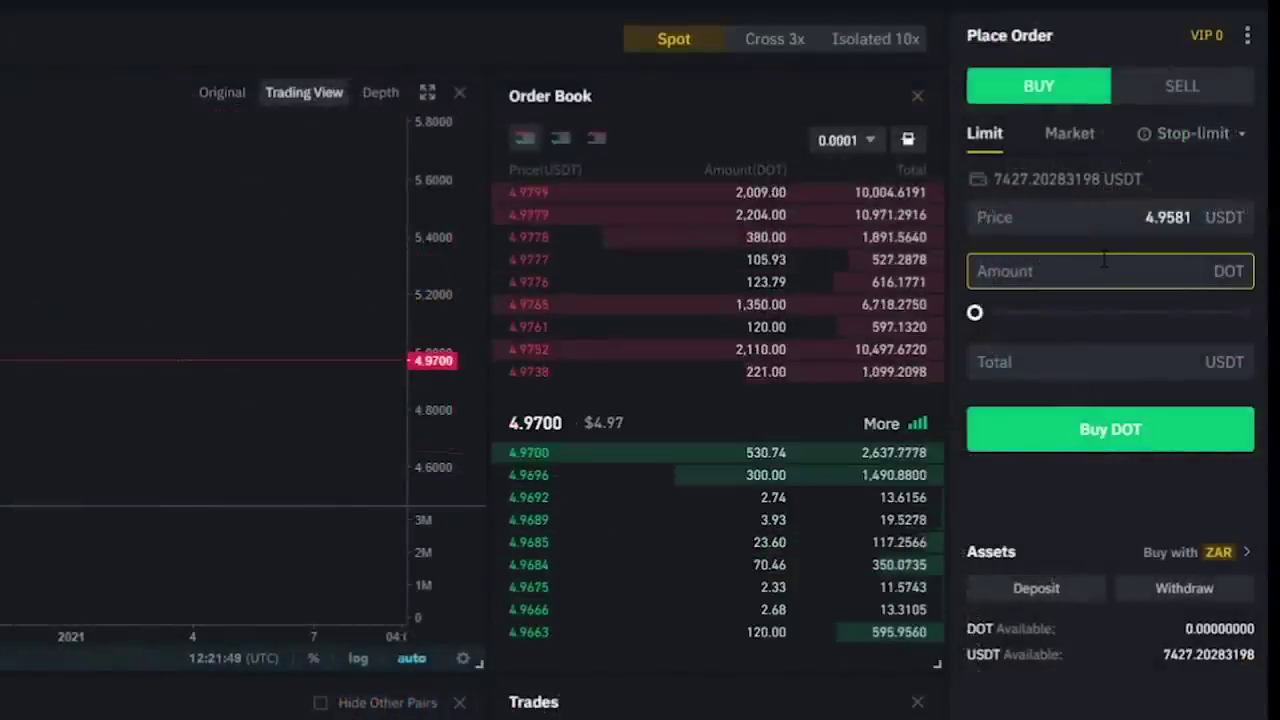
pyautogui.write('5')
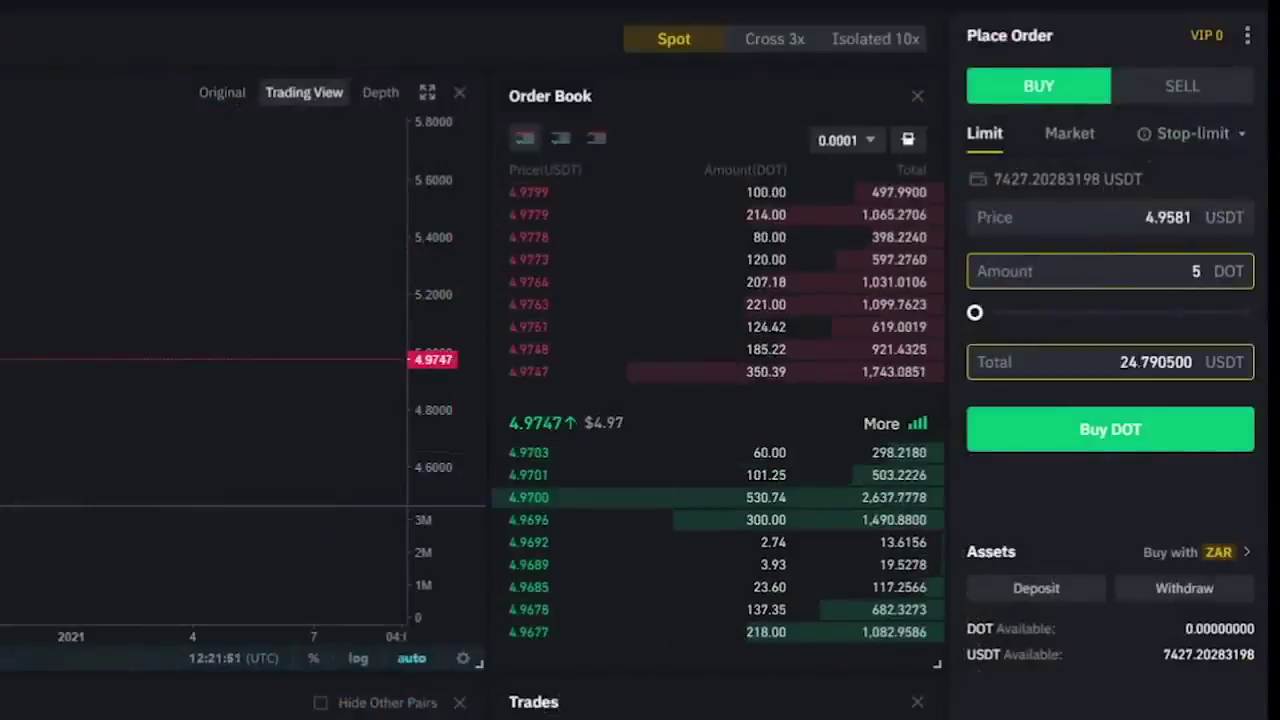
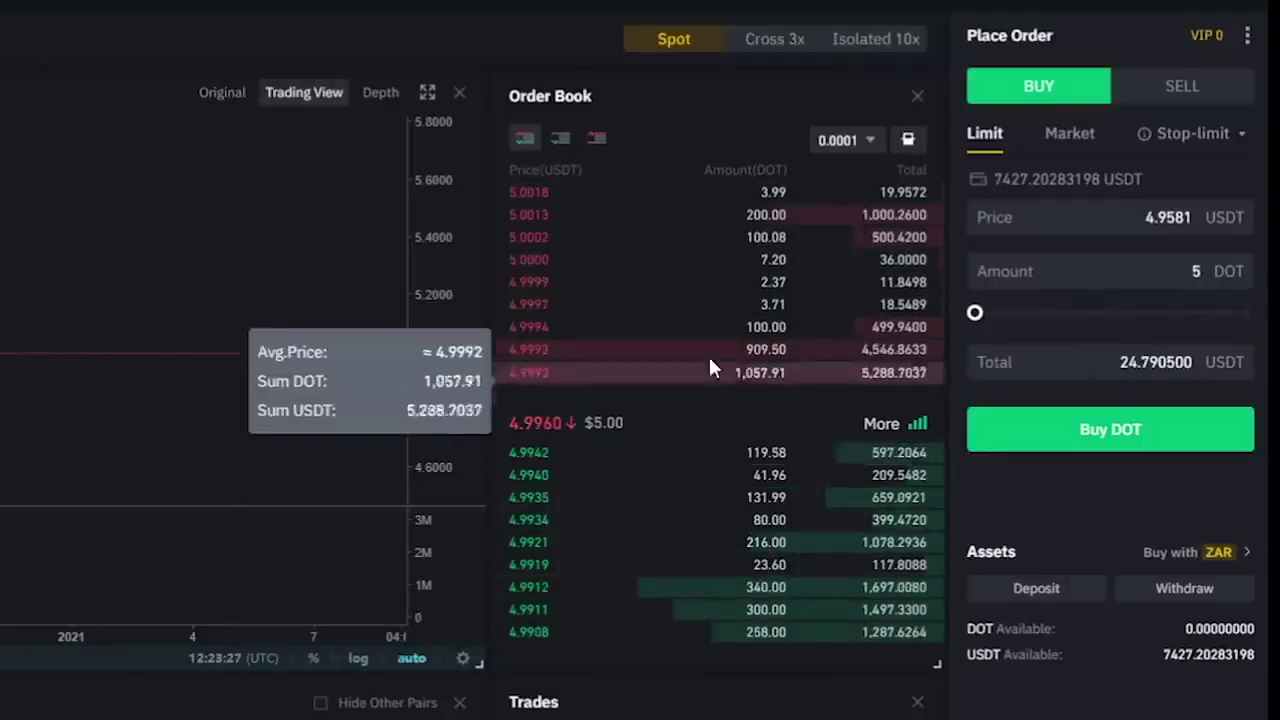
pyautogui.click(543, 380)
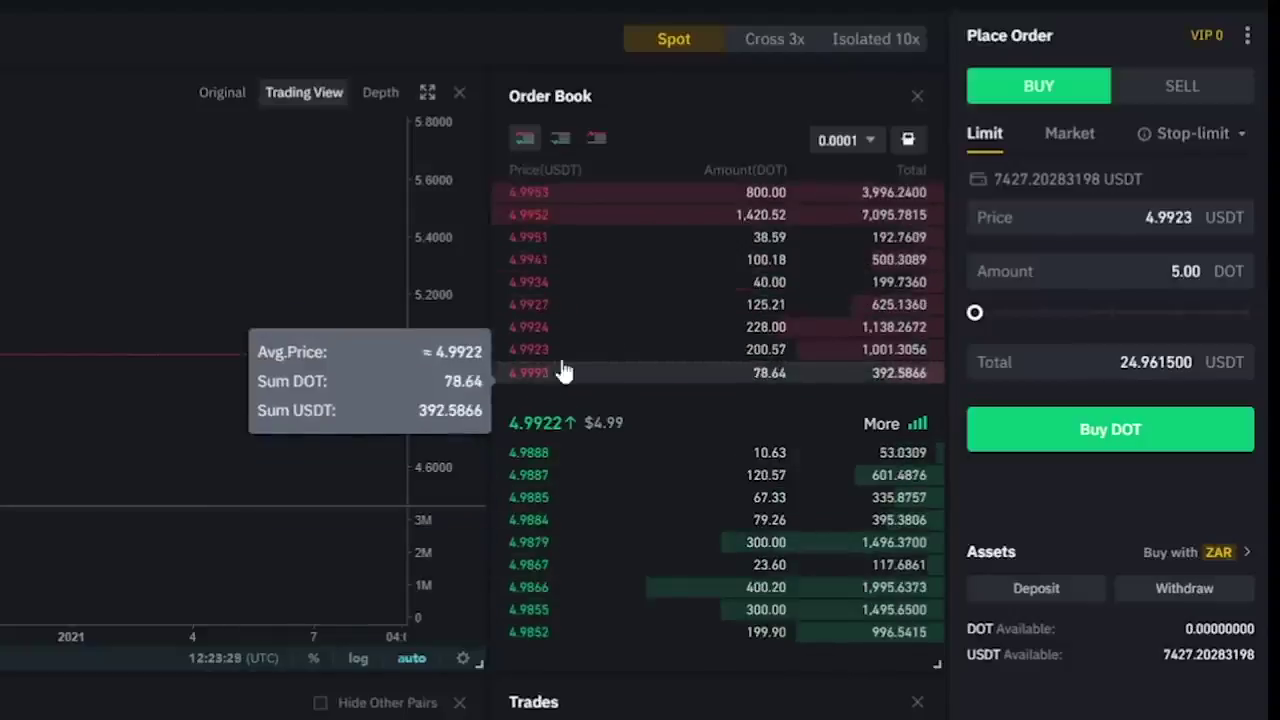
pyautogui.click(1115, 362)
pyautogui.moveTo(1118, 362); pyautogui.dragTo(1163, 364)
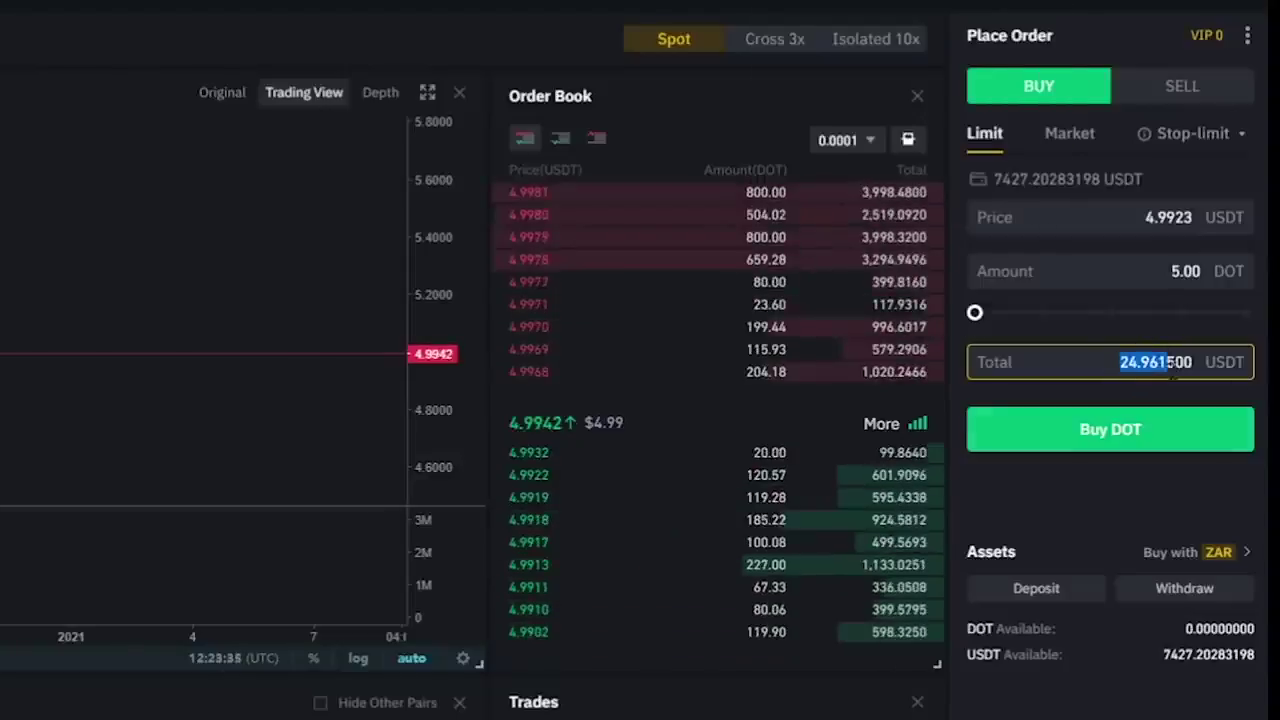
pyautogui.click(1140, 424)
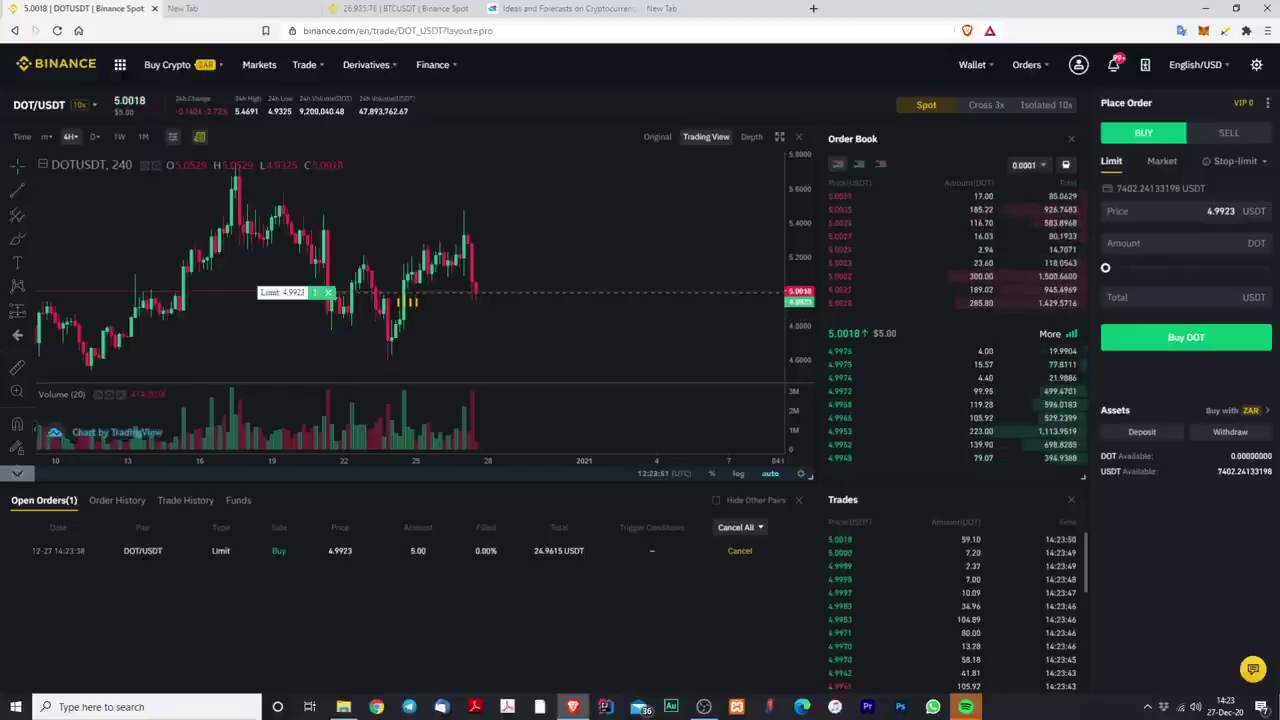
# Step: Check how much of the open DOT/USDT order is filled and stretch the chart's price scale around the limit line
pyautogui.doubleClick(476, 552)
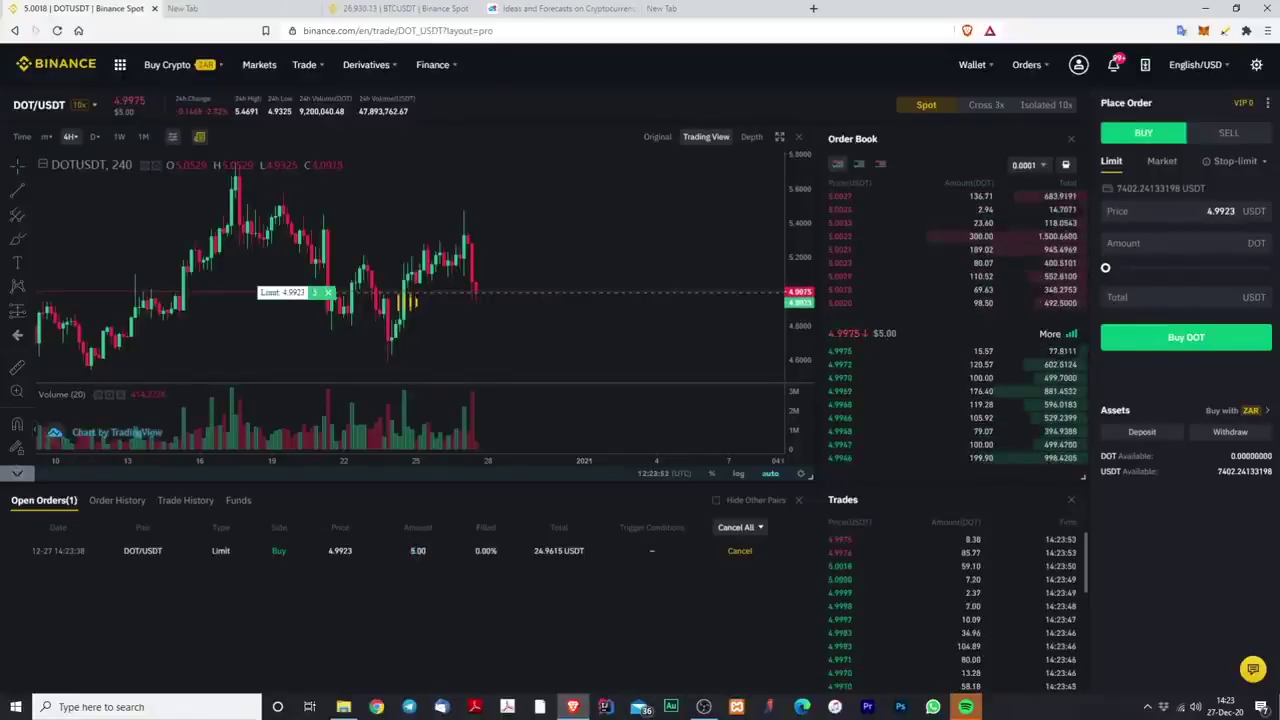
pyautogui.click(481, 567)
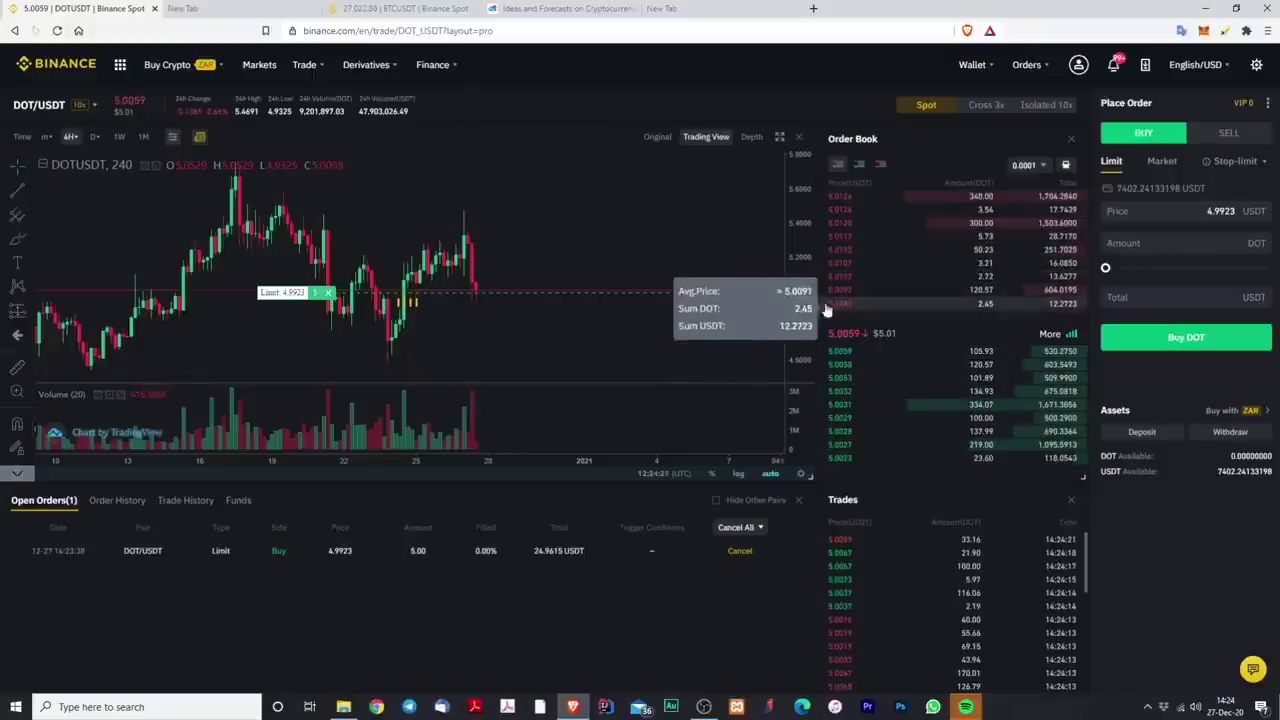
pyautogui.moveTo(798, 300); pyautogui.dragTo(798, 230)
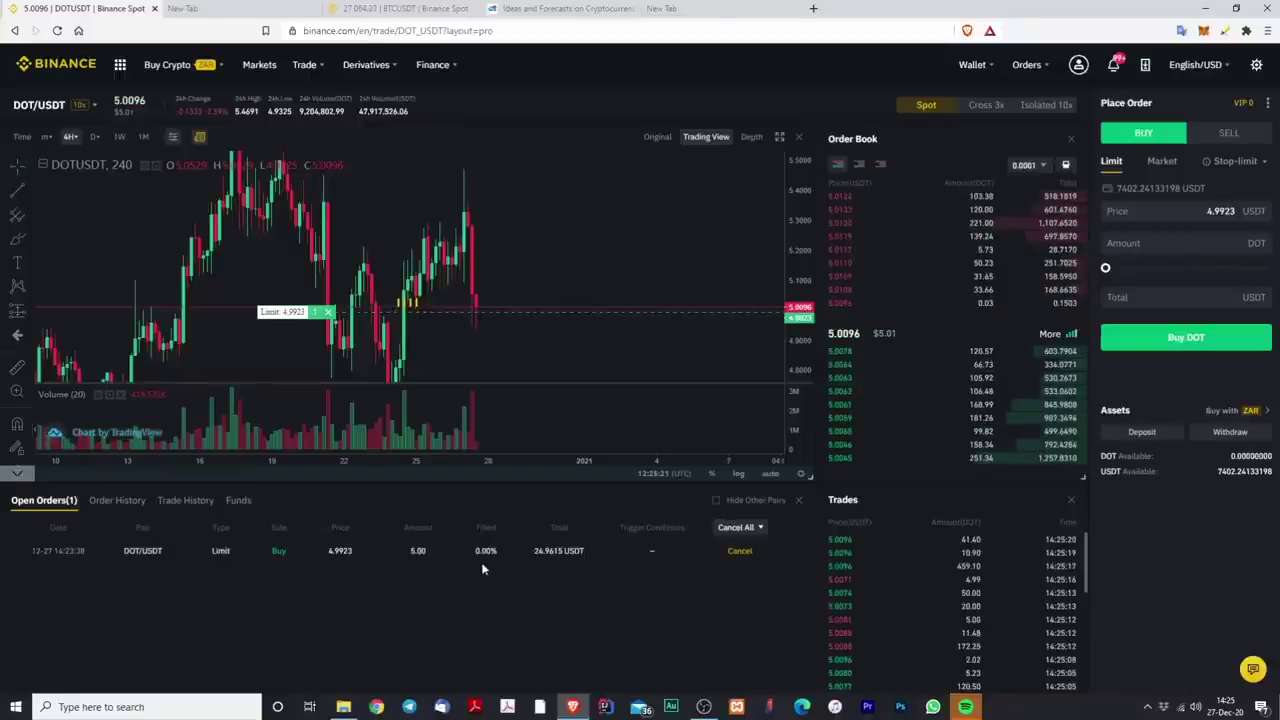
# Step: Review the open DOT/USDT limit order's details, view the order history, and return to the open orders
pyautogui.moveTo(497, 550); pyautogui.dragTo(483, 566)
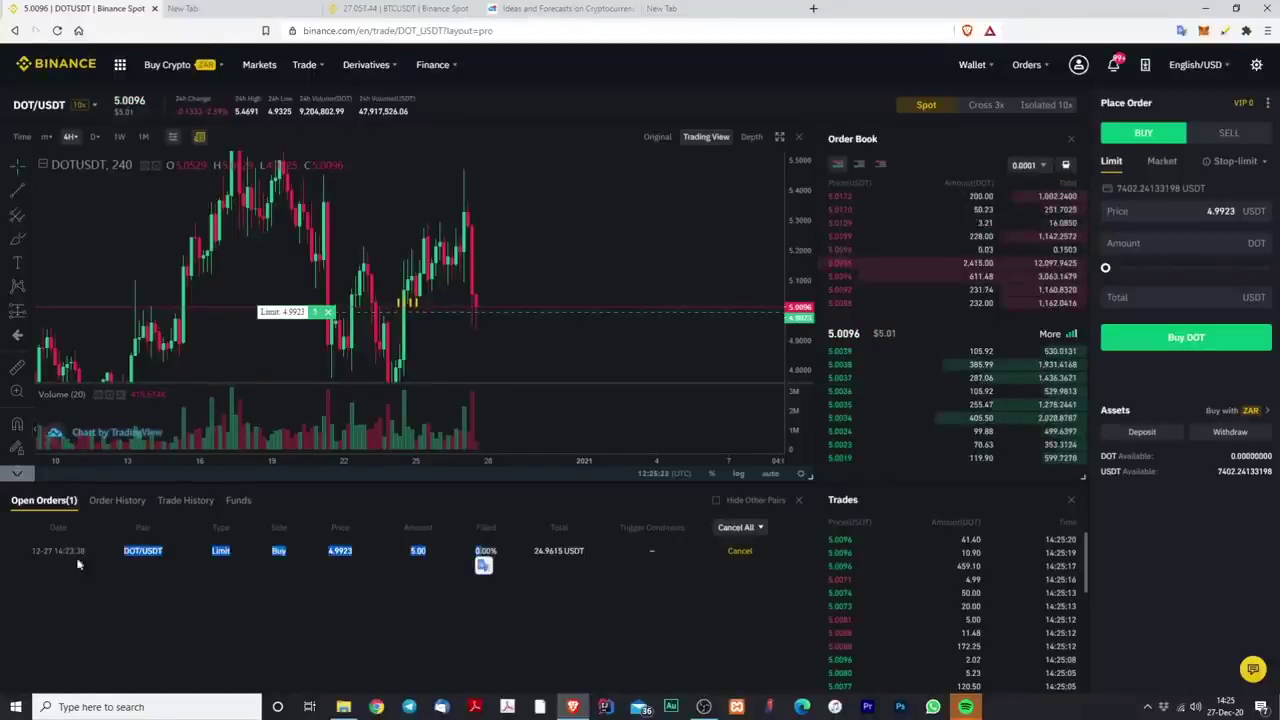
pyautogui.click(331, 578)
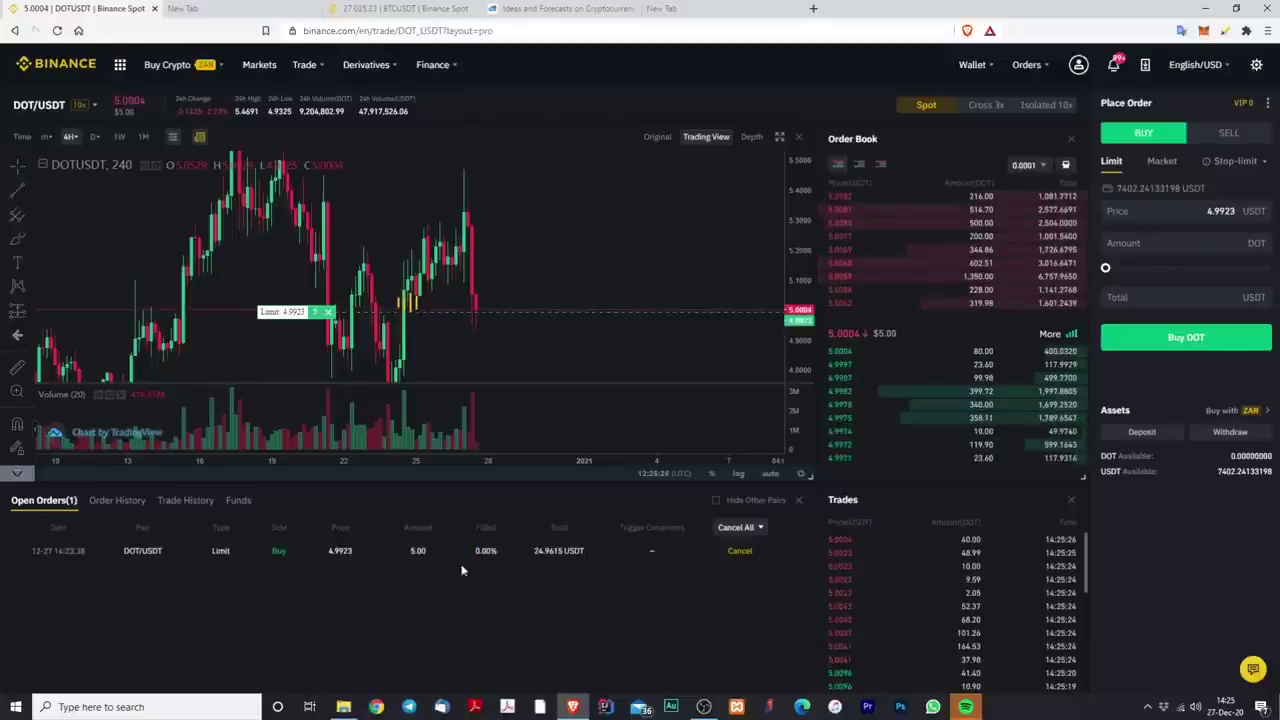
pyautogui.click(118, 503)
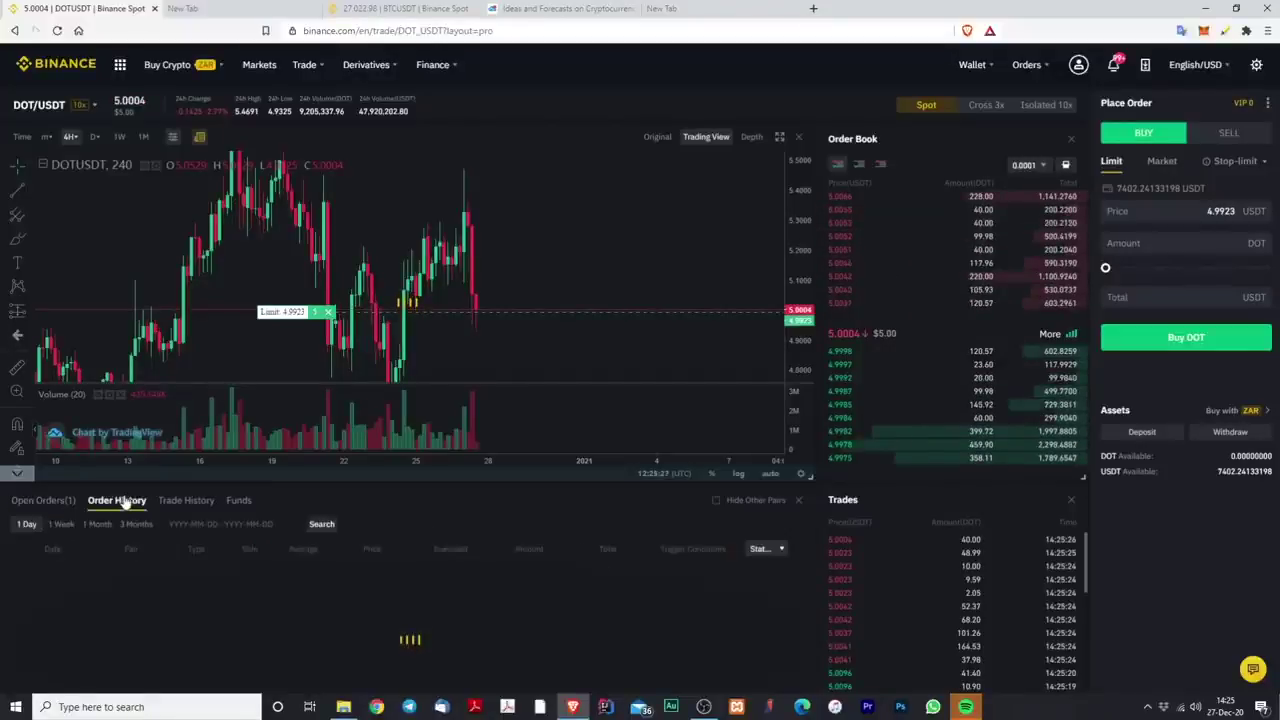
pyautogui.click(56, 504)
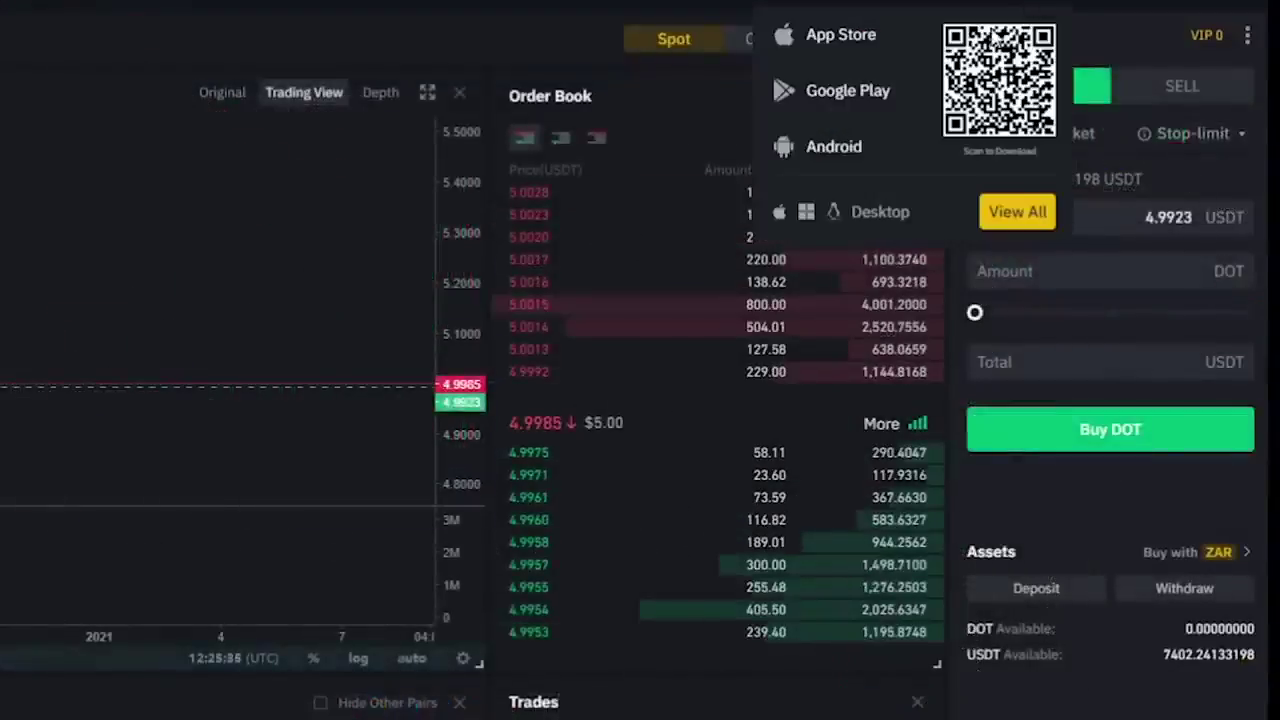
# Step: Compare the Limit and Market forms of the DOT buy order, checking how each one handles the price
pyautogui.click(1070, 134)
pyautogui.click(985, 134)
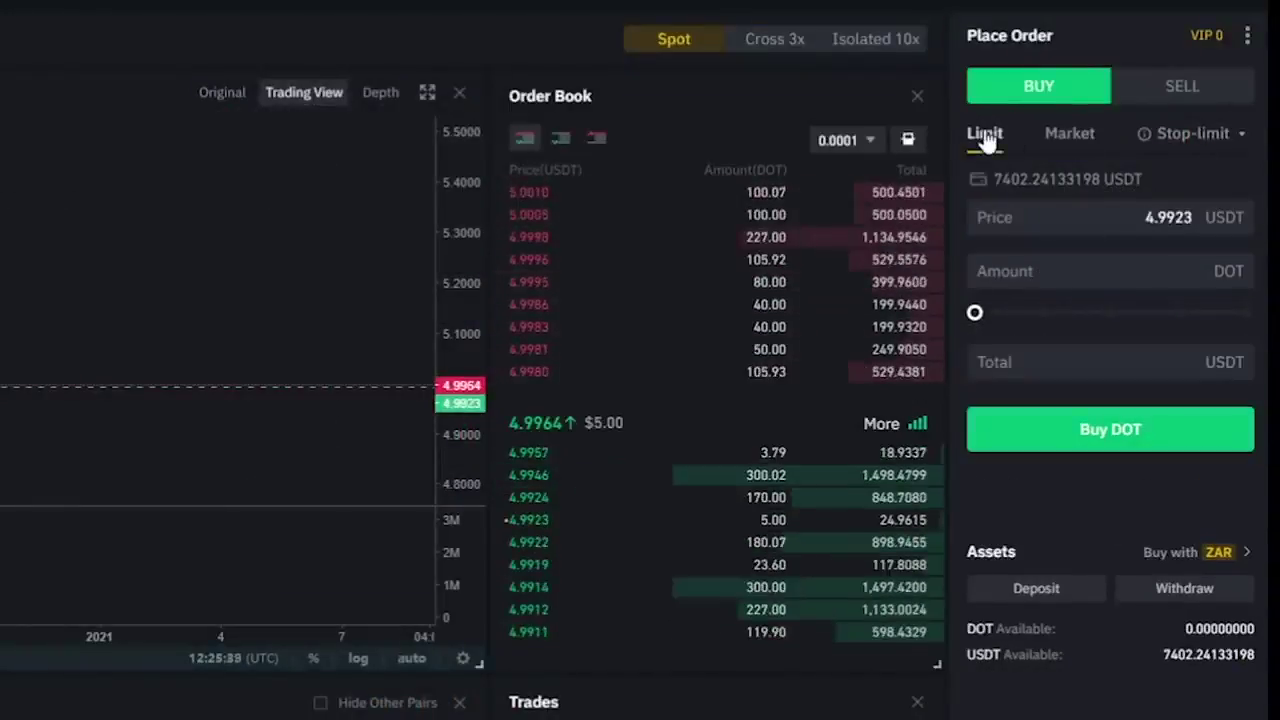
pyautogui.click(1066, 134)
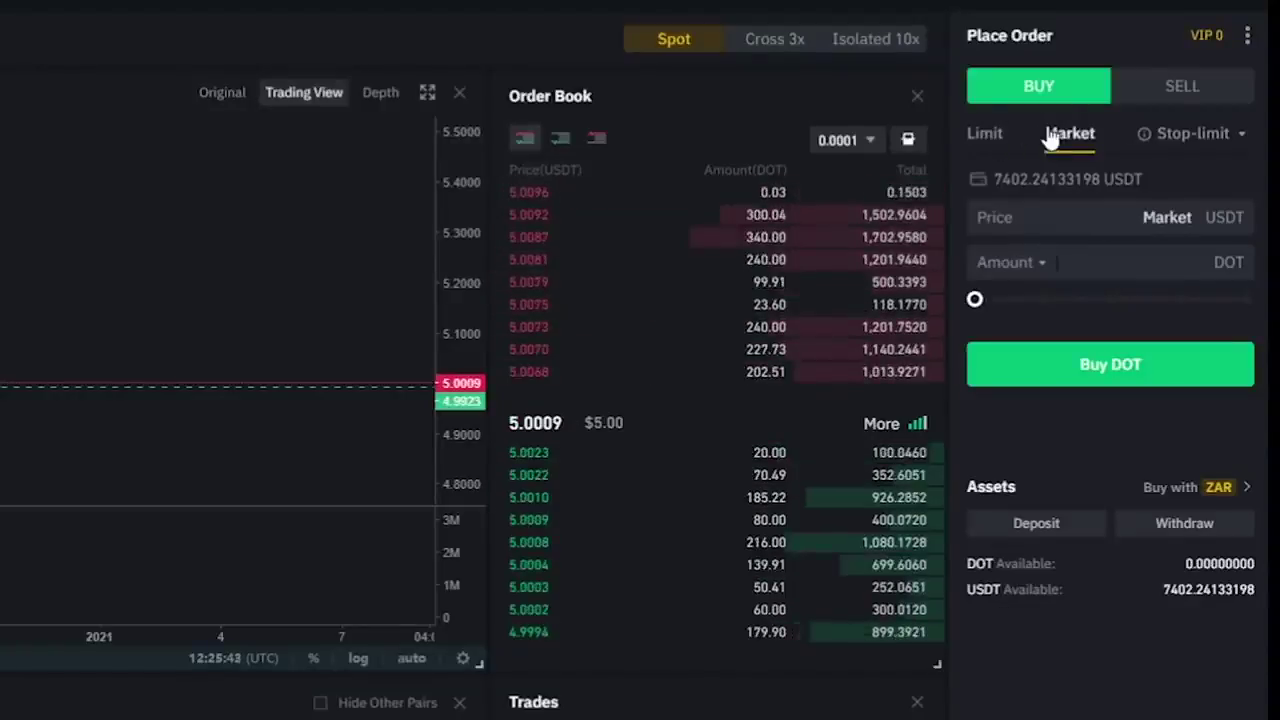
pyautogui.click(986, 140)
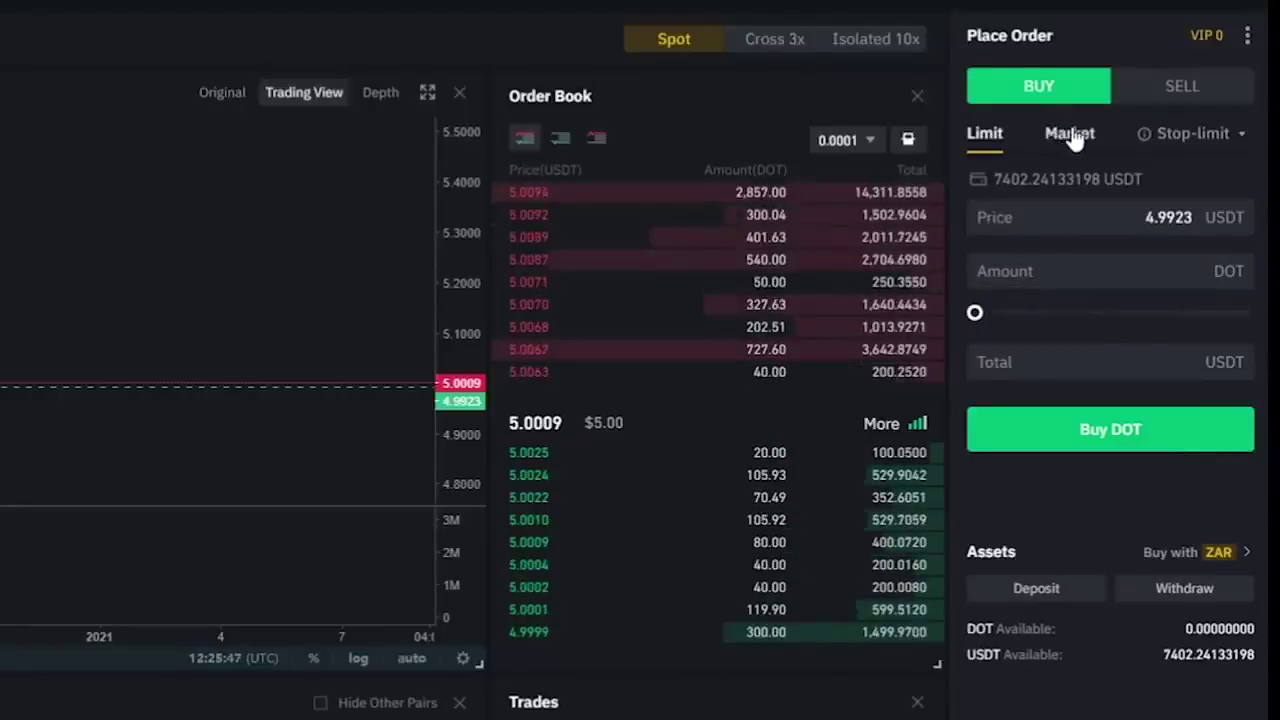
pyautogui.doubleClick(1160, 217)
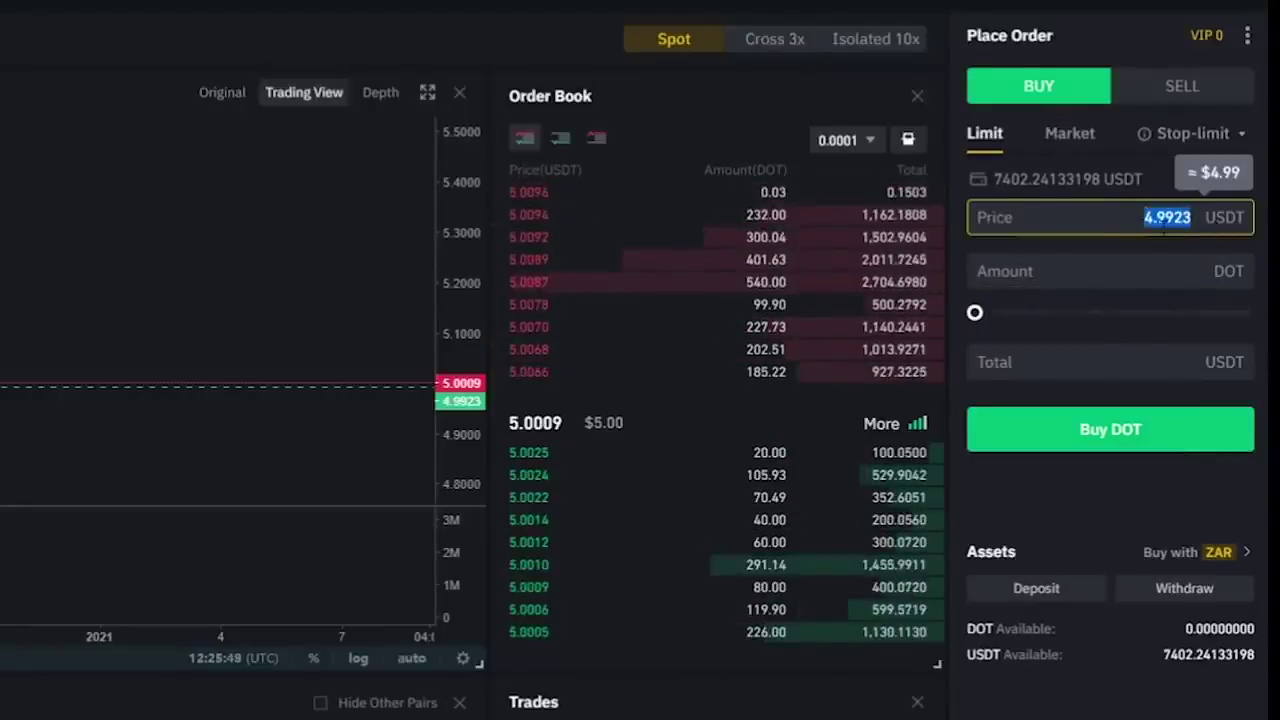
# Step: Switch the DOT buy order to the Market type and enter an amount of 2 DOT
pyautogui.click(1066, 133)
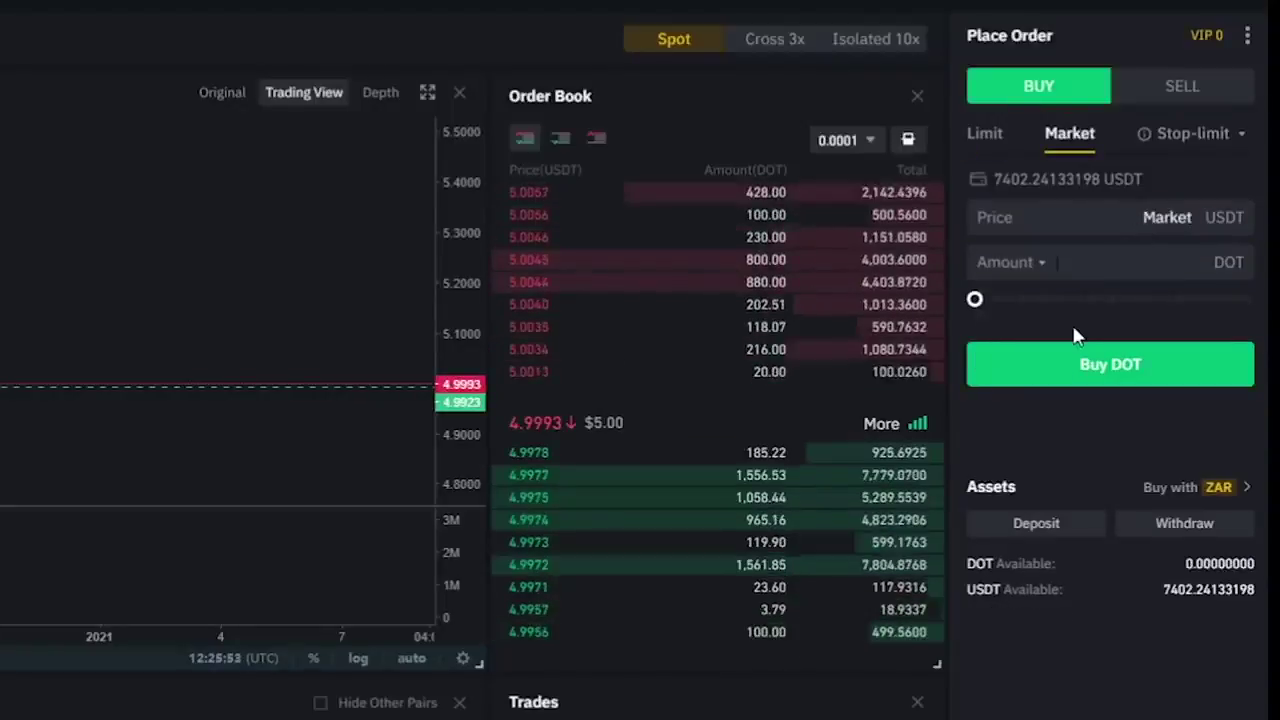
pyautogui.click(1119, 274)
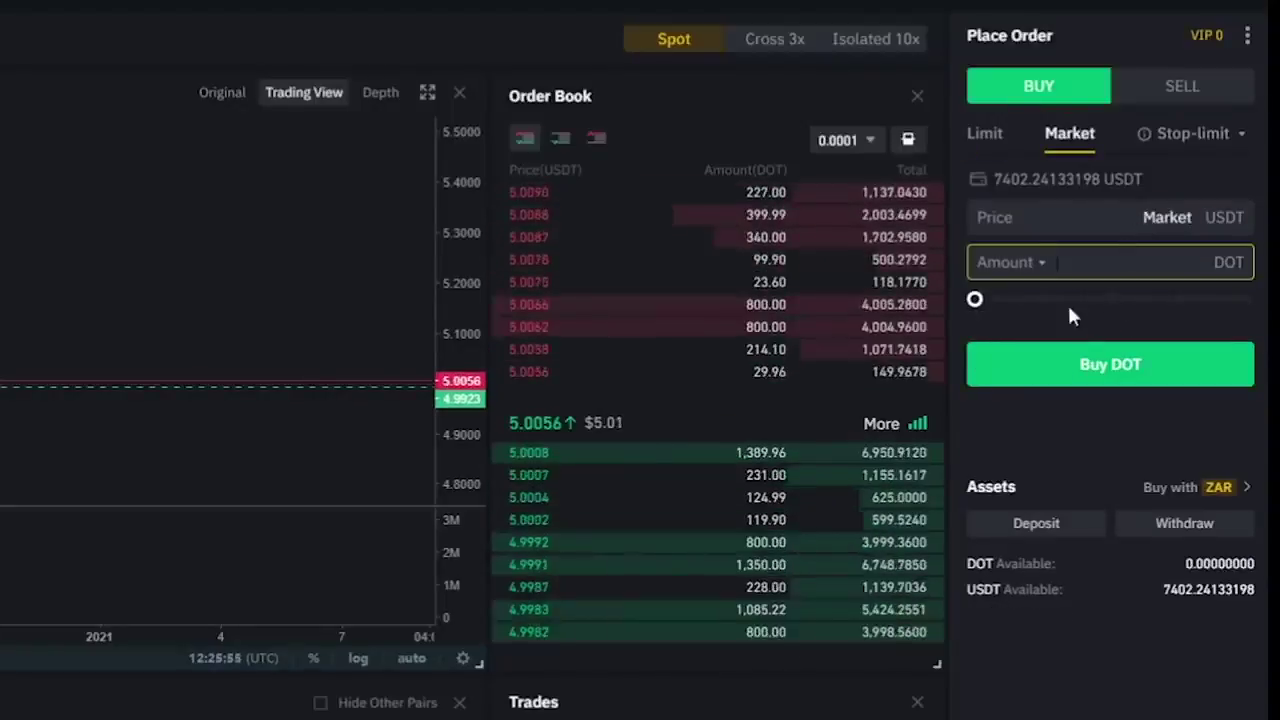
pyautogui.write('2')
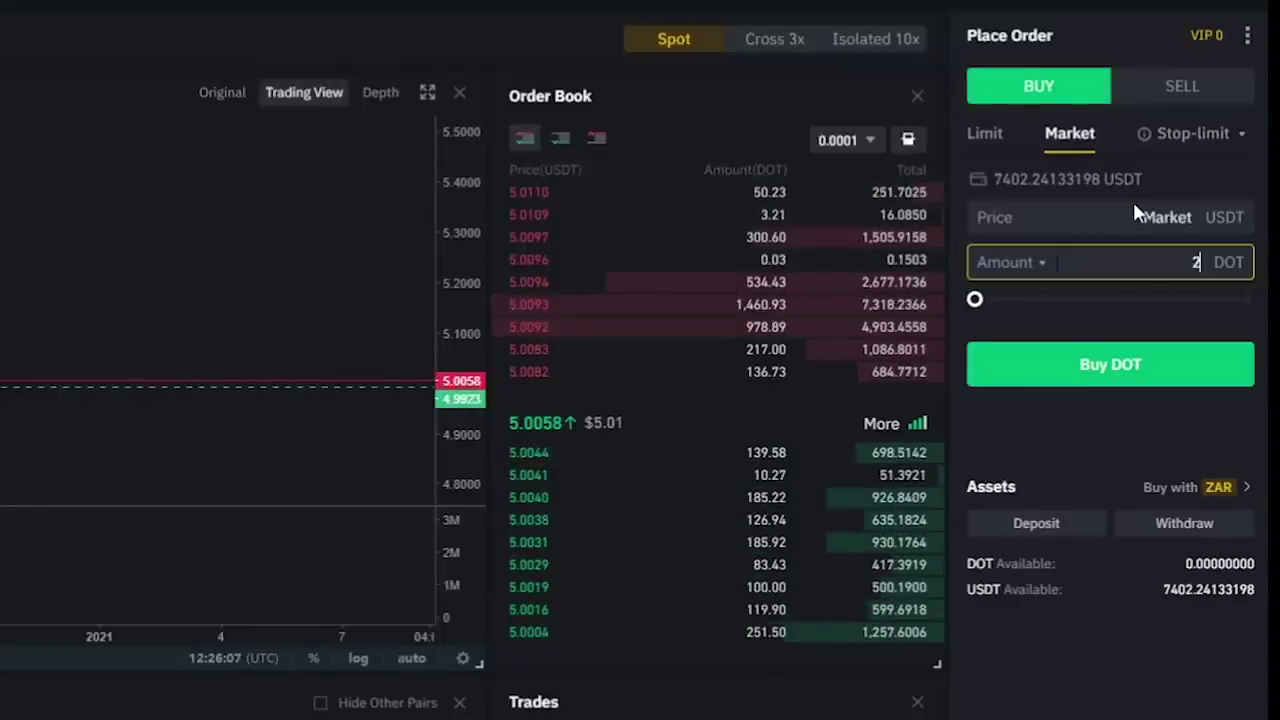
pyautogui.click(1128, 376)
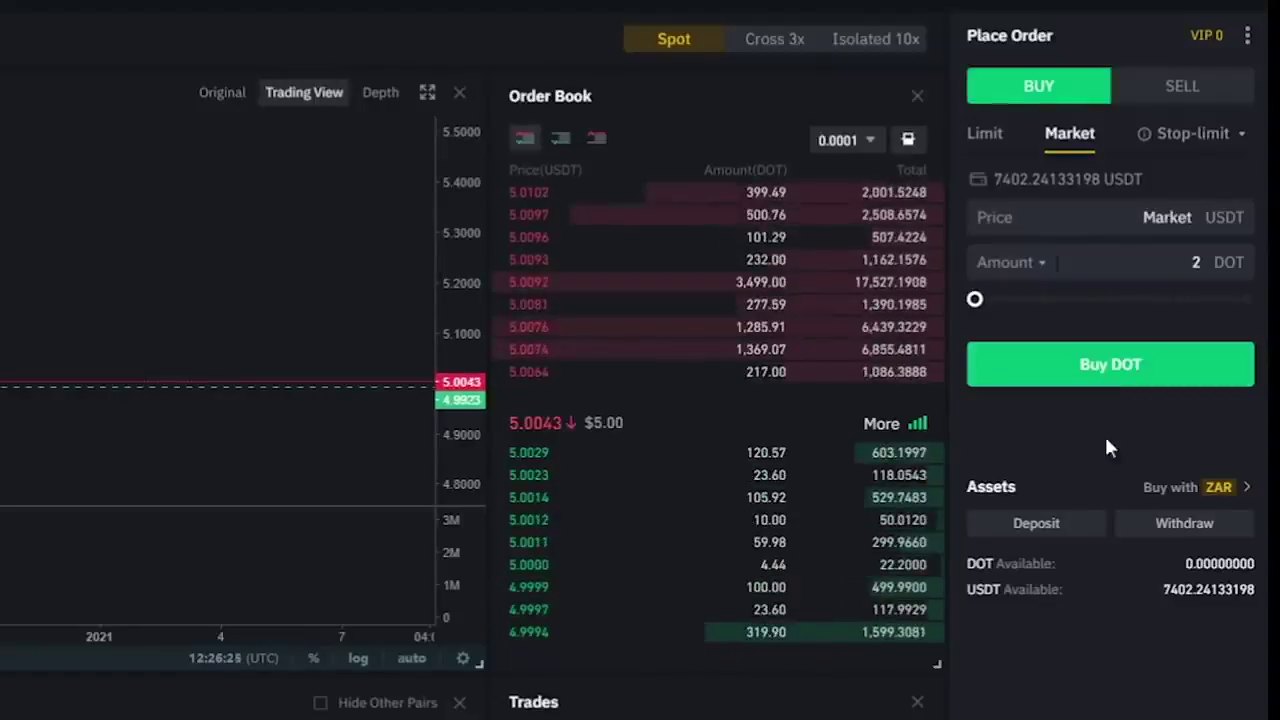
# Step: Change the amount to 10 DOT and place the market buy order
pyautogui.doubleClick(1245, 270)
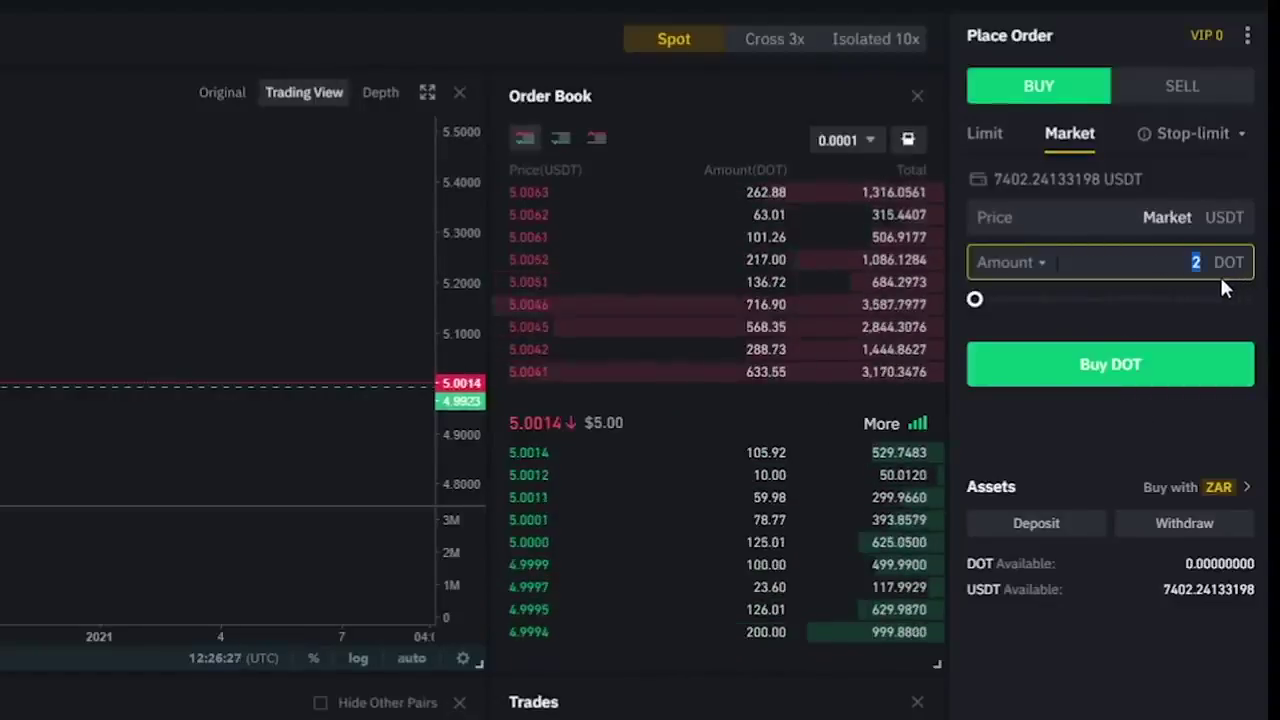
pyautogui.press('BackSpace')
pyautogui.write('0')
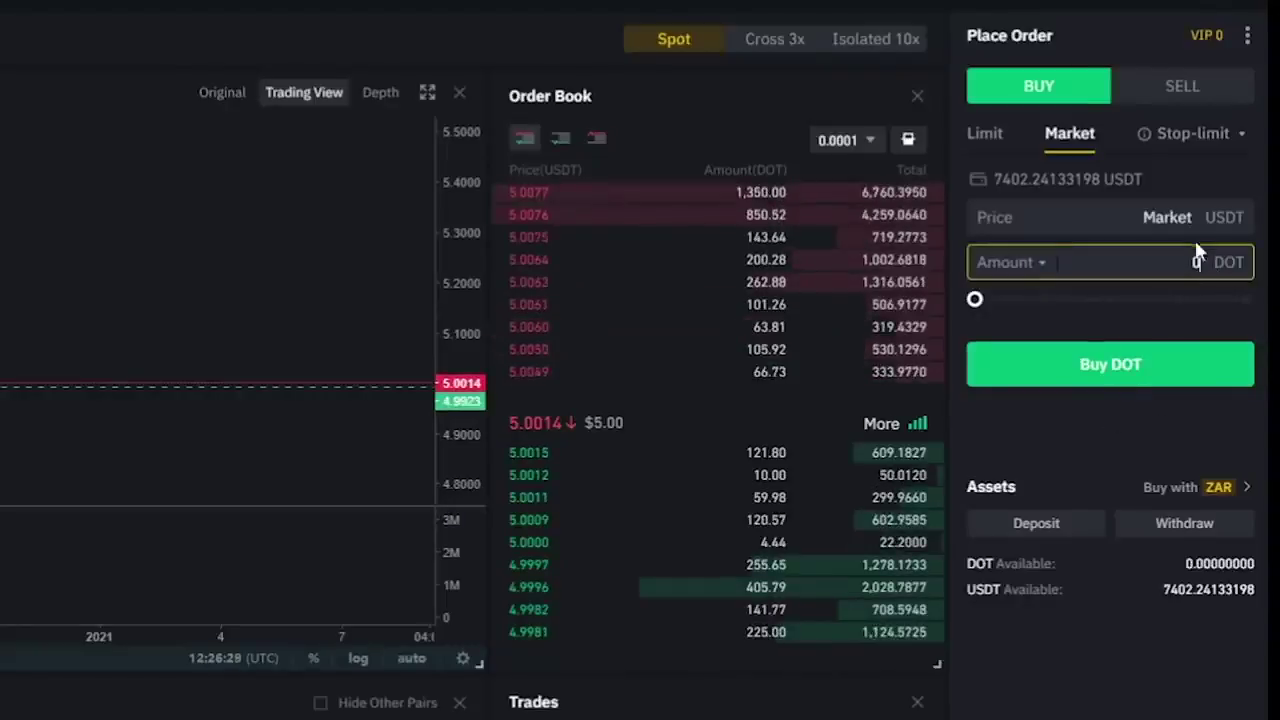
pyautogui.doubleClick(1218, 270)
pyautogui.write('10')
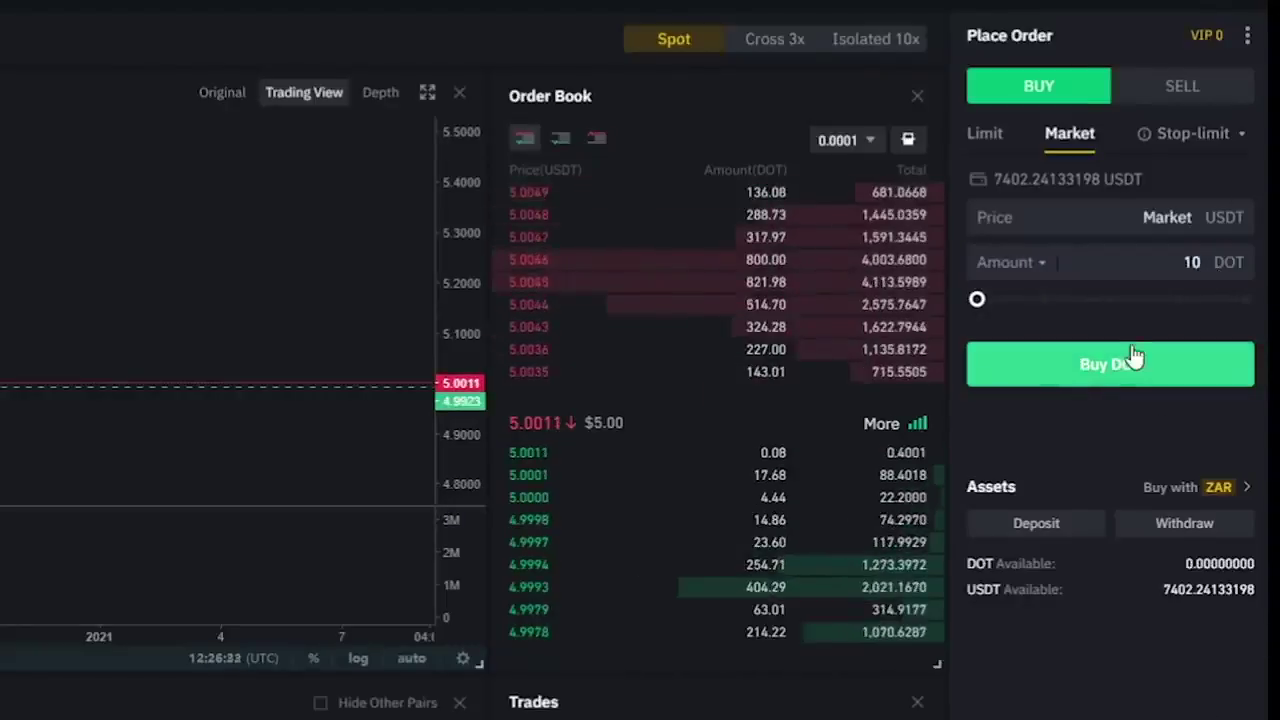
pyautogui.click(1030, 276)
pyautogui.click(1024, 297)
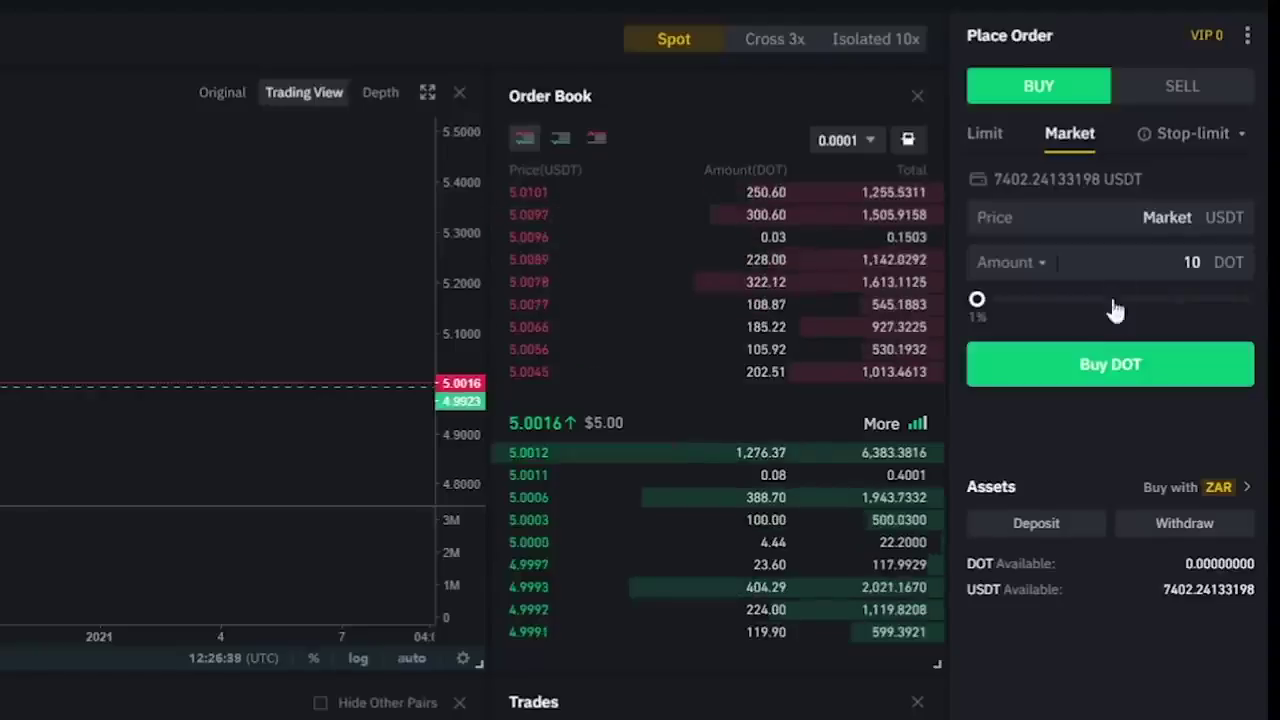
pyautogui.click(327, 103)
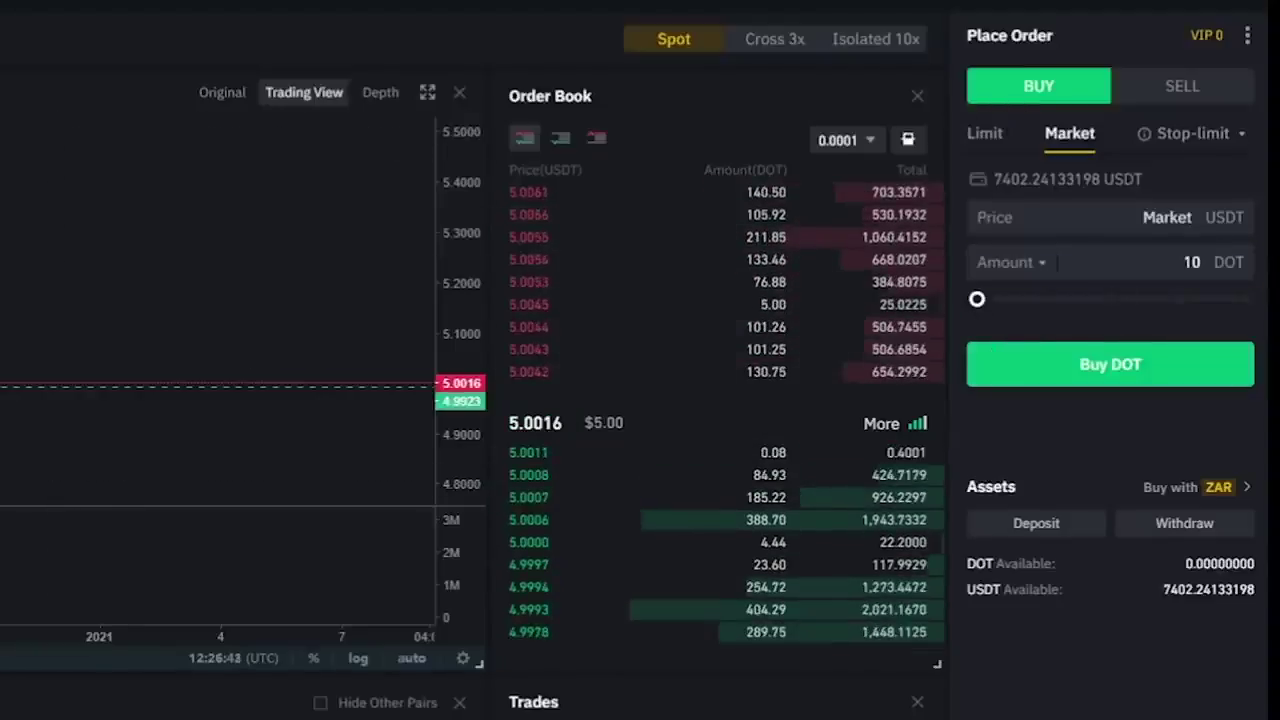
pyautogui.click(1120, 371)
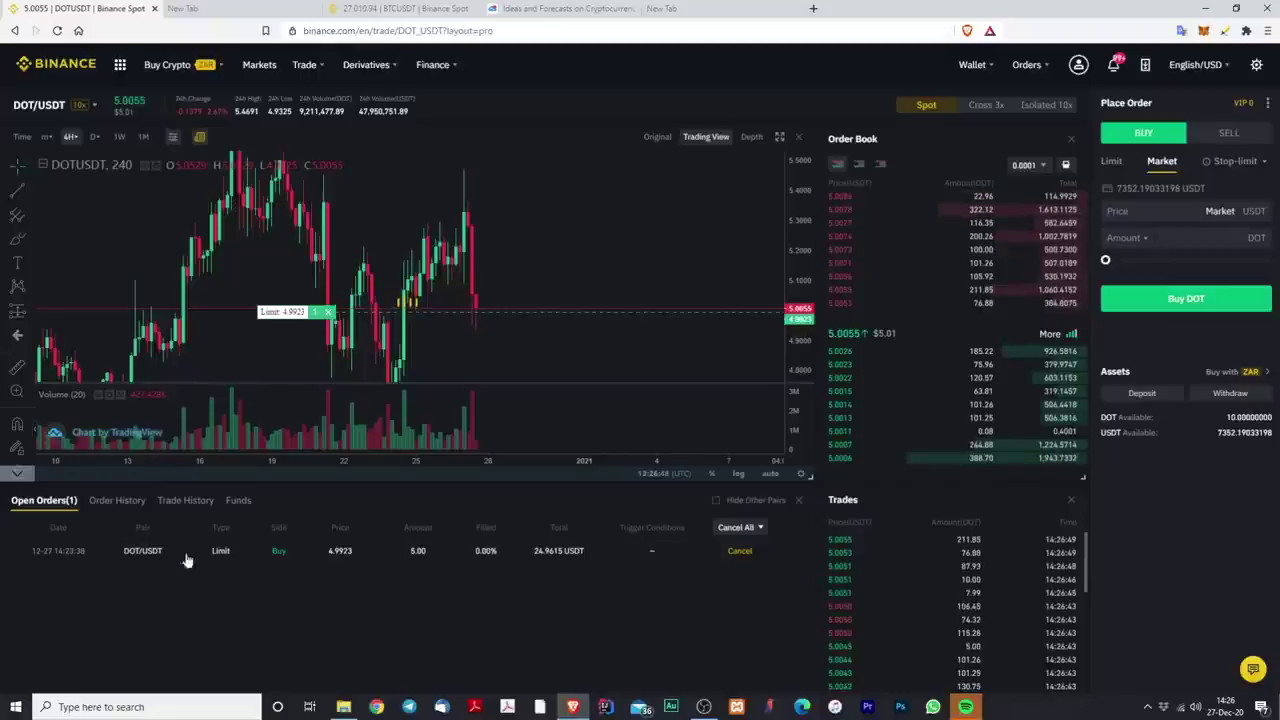
# Step: Review the executed market buy in the order history and return to the open orders
pyautogui.click(113, 501)
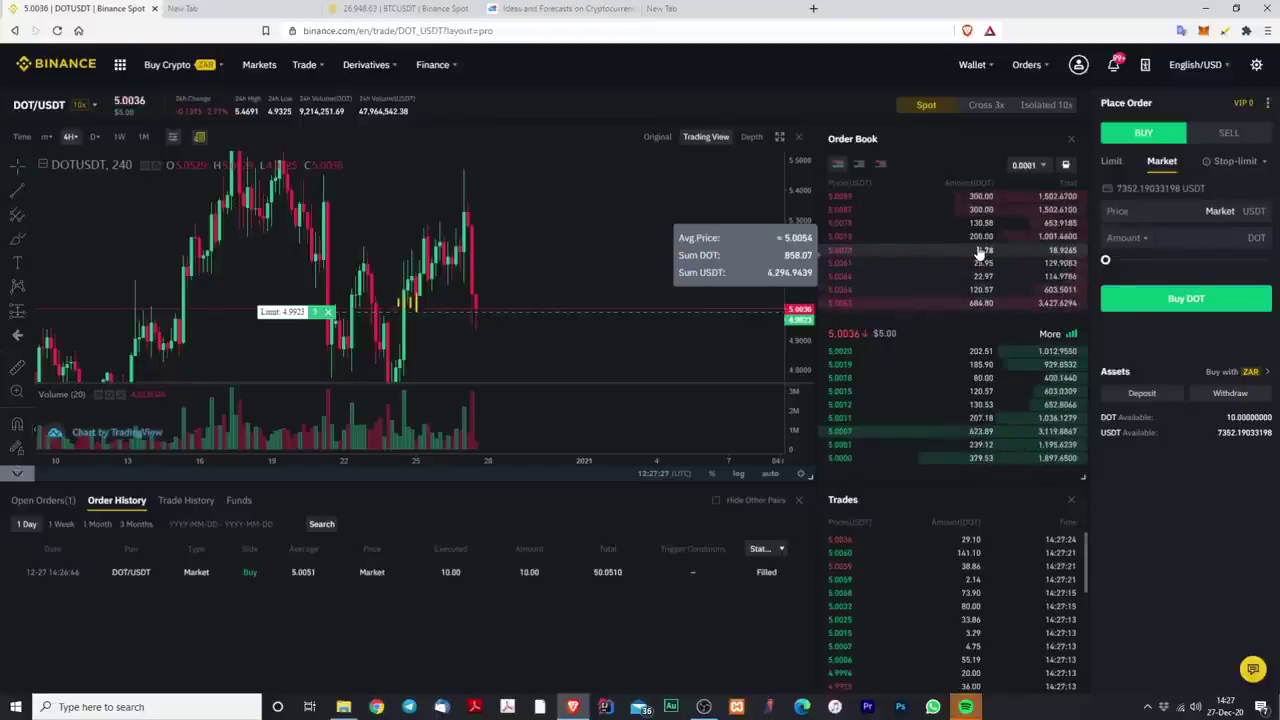
pyautogui.click(36, 501)
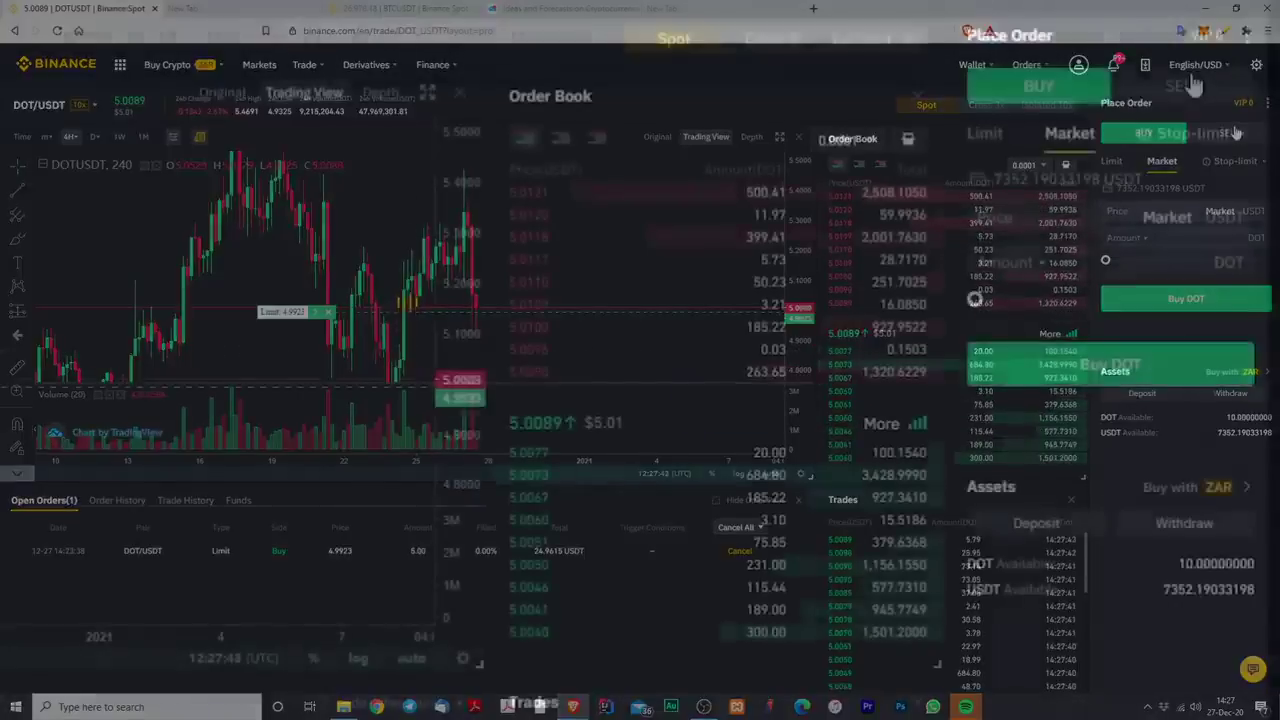
# Step: Set up a market sell order with an amount of 10 DOT, without submitting it
pyautogui.click(1193, 85)
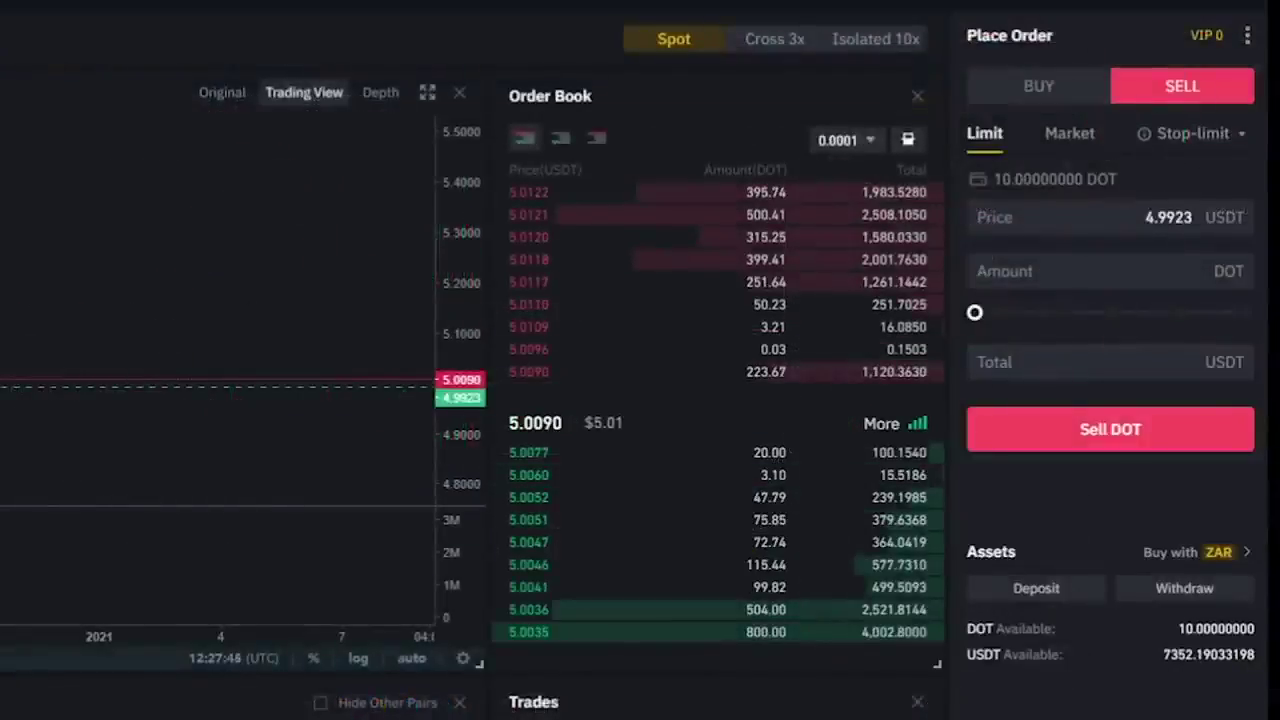
pyautogui.click(1037, 258)
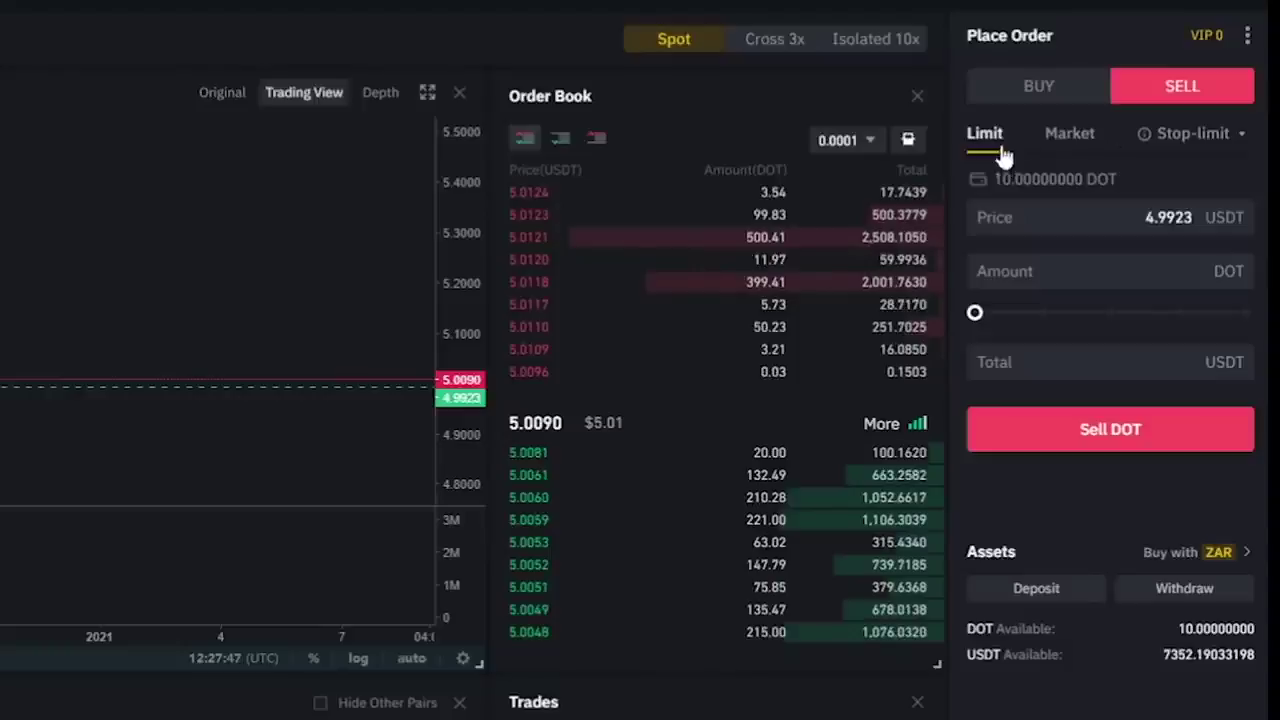
pyautogui.click(1070, 140)
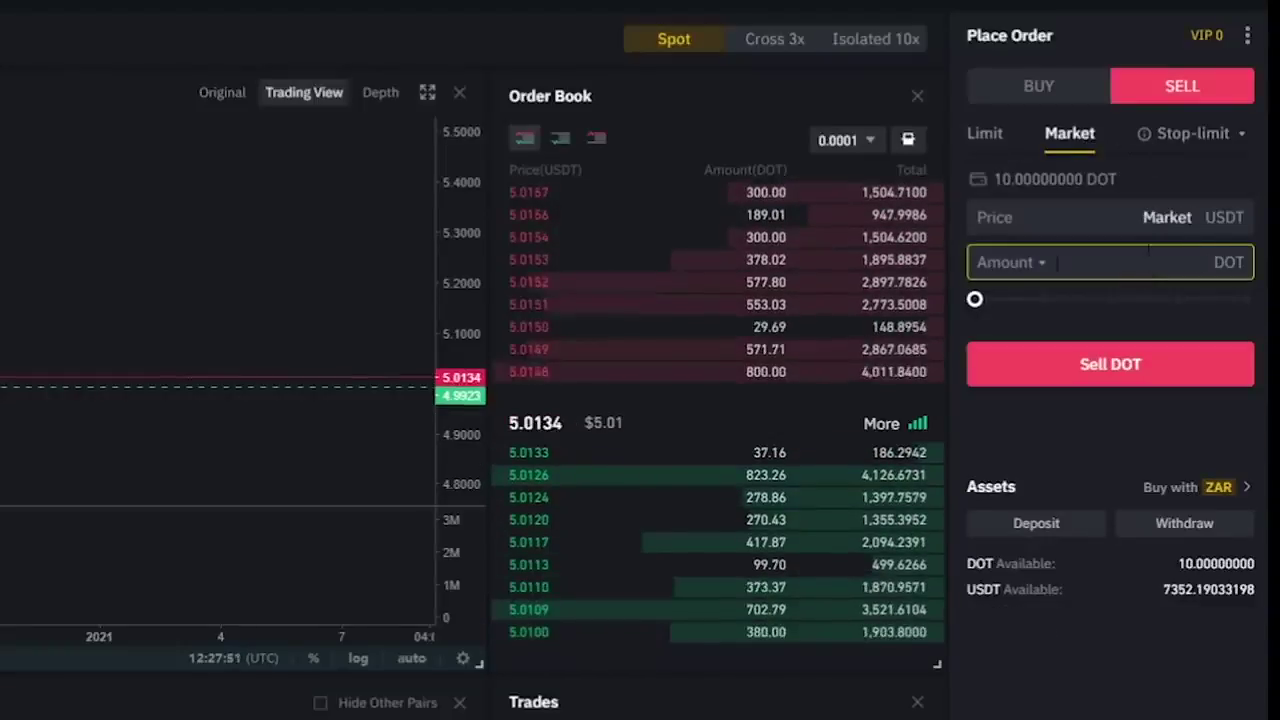
pyautogui.write('10')
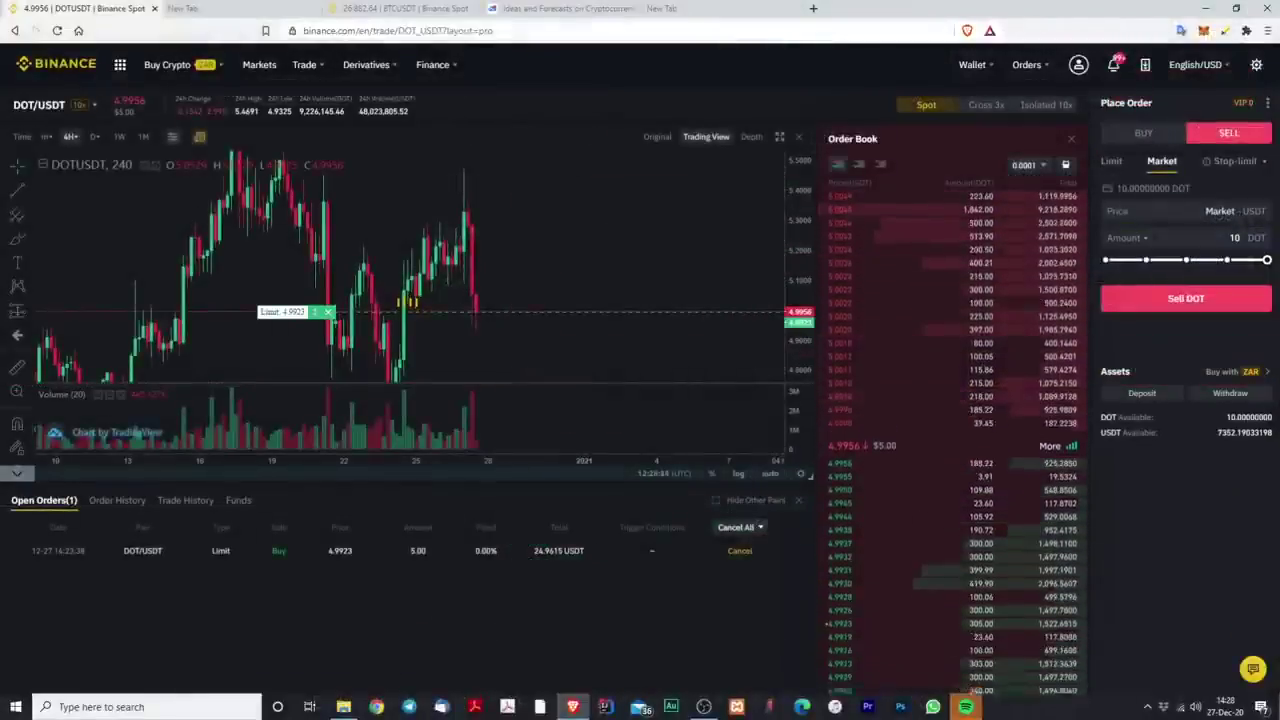
# Step: Resize the order book to be narrower and taller, and examine its buy and sell price levels
pyautogui.moveTo(1082, 562); pyautogui.dragTo(1015, 660)
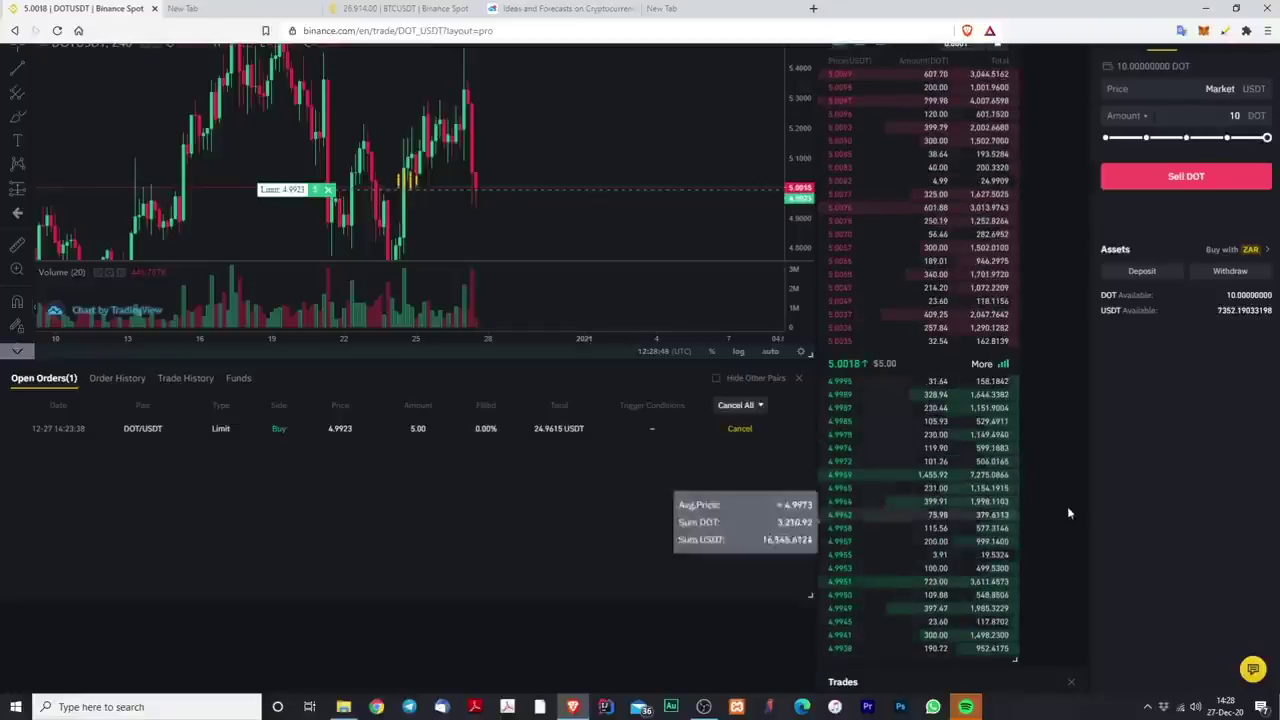
pyautogui.scroll(-1, 966, 565)
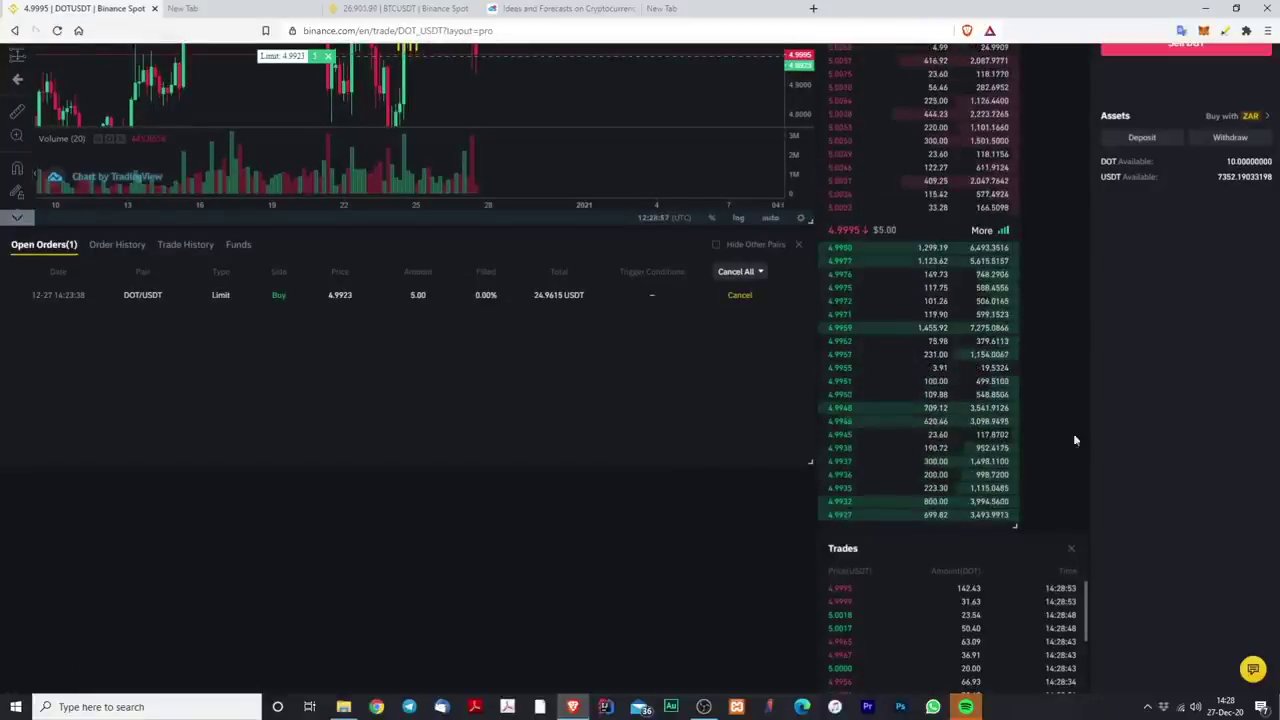
pyautogui.scroll(-1, 850, 457)
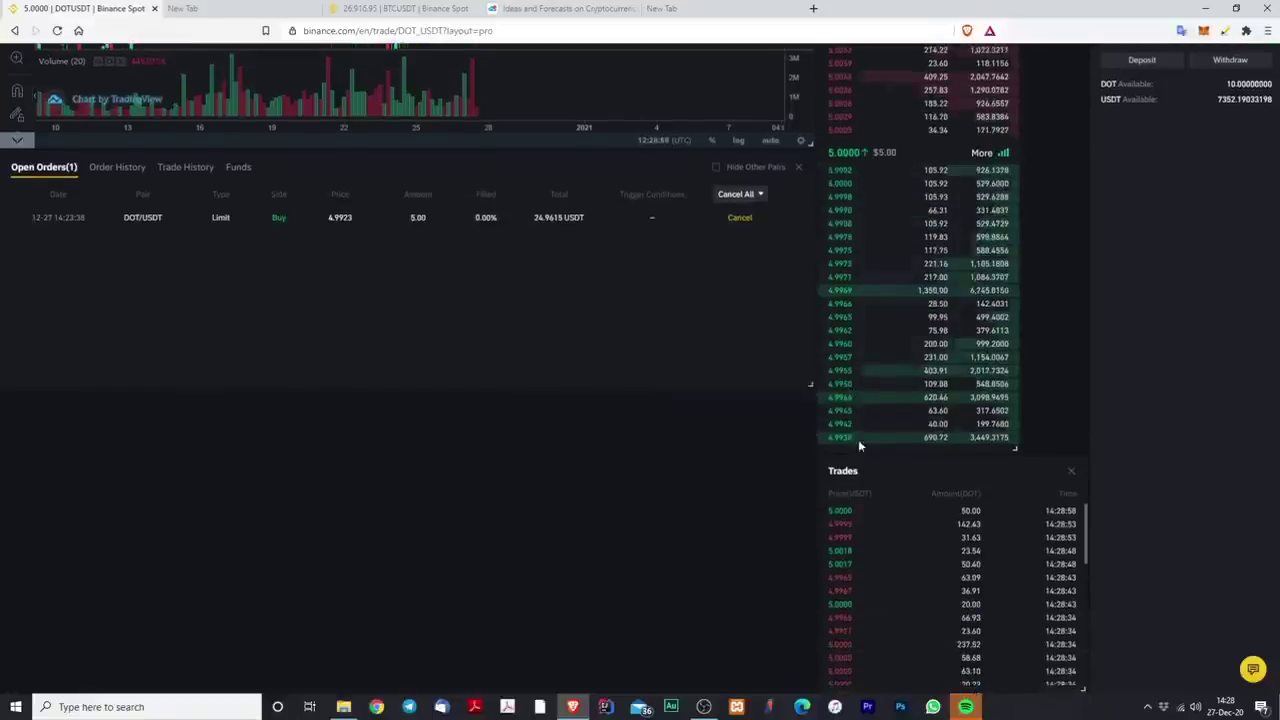
pyautogui.scroll(2, 857, 449)
pyautogui.moveTo(1015, 584); pyautogui.dragTo(1013, 535)
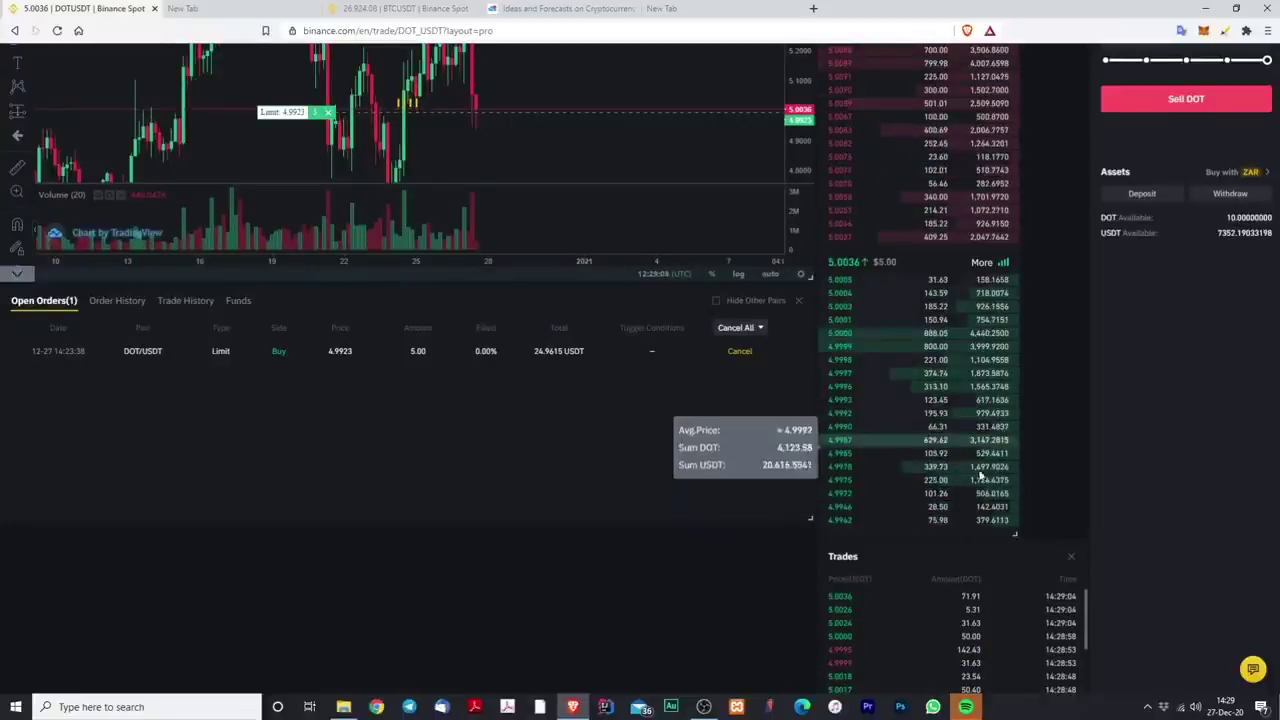
pyautogui.moveTo(1015, 532); pyautogui.dragTo(1020, 632)
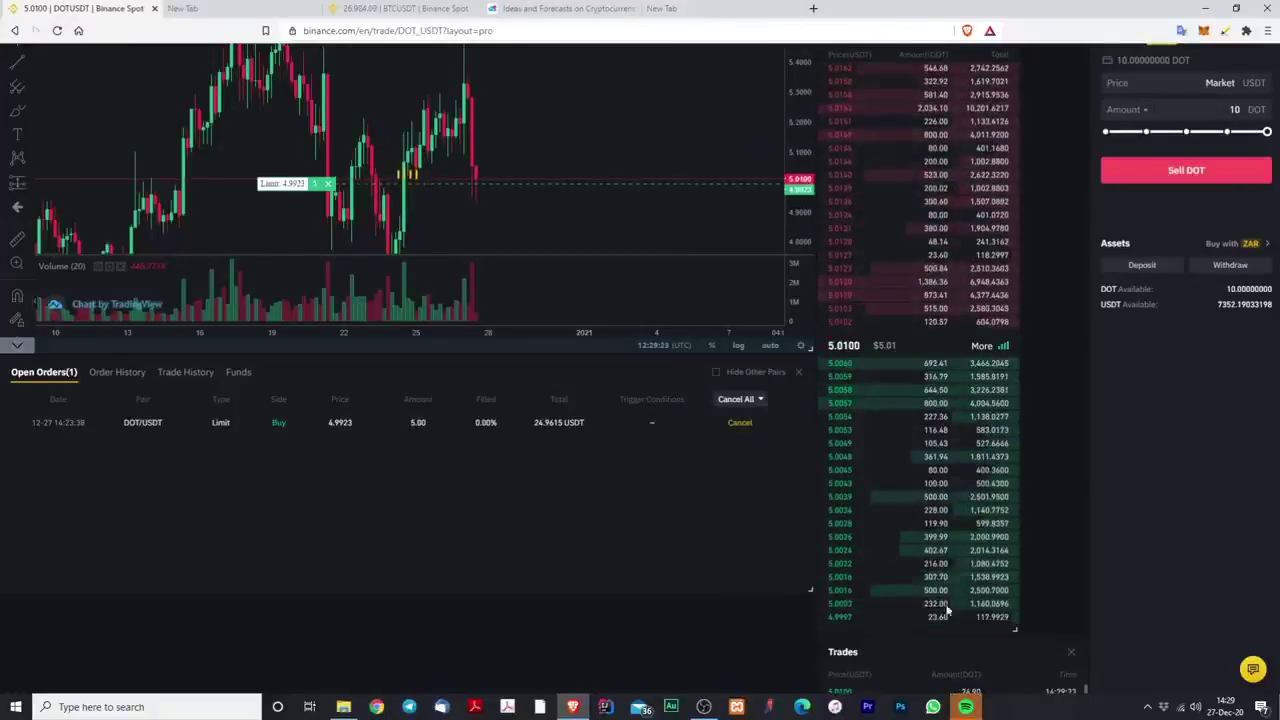
pyautogui.scroll(2, 938, 393)
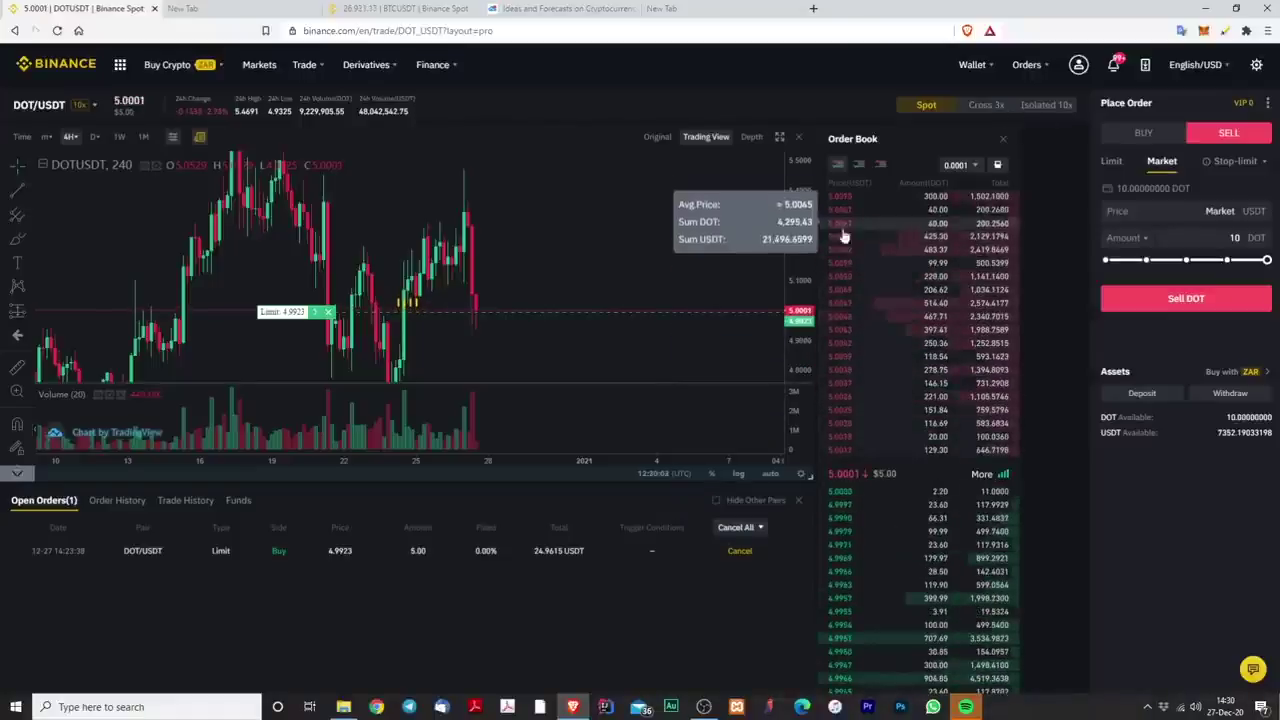
# Step: Display the DOT/USDT market depth chart and shrink its panel in width and height
pyautogui.click(751, 137)
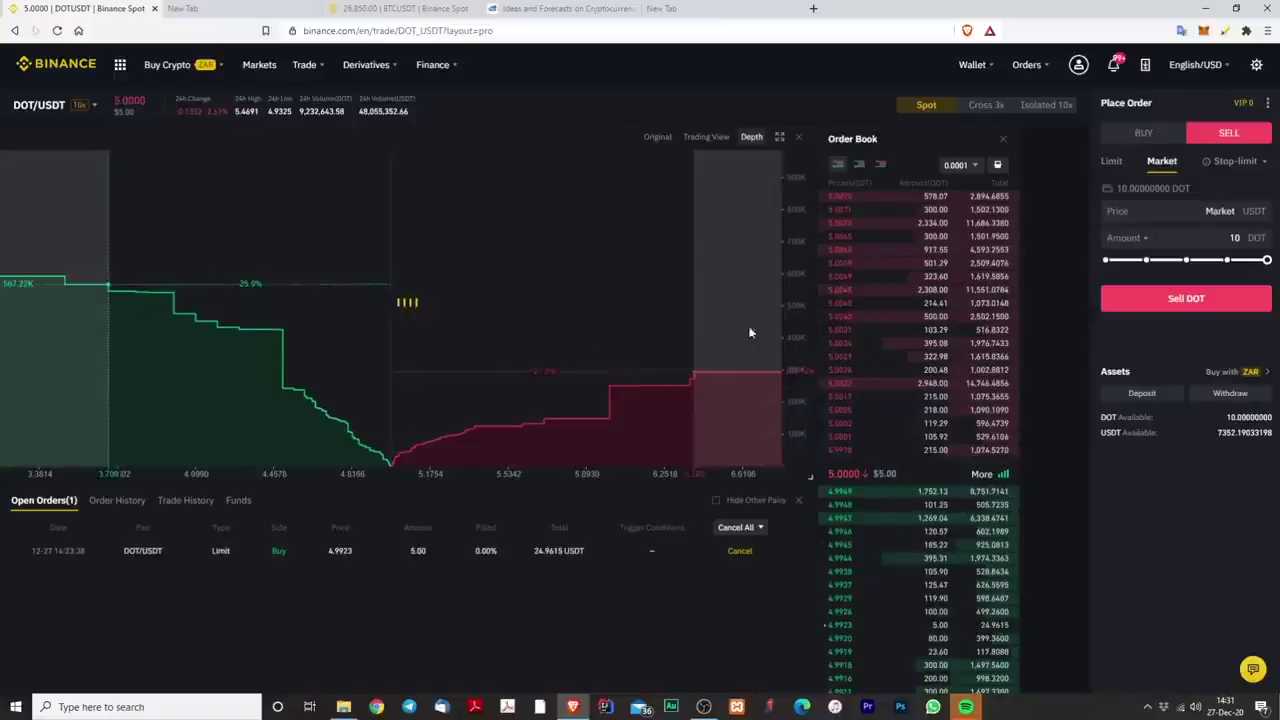
pyautogui.moveTo(811, 480); pyautogui.dragTo(662, 457)
pyautogui.moveTo(751, 473); pyautogui.dragTo(826, 527)
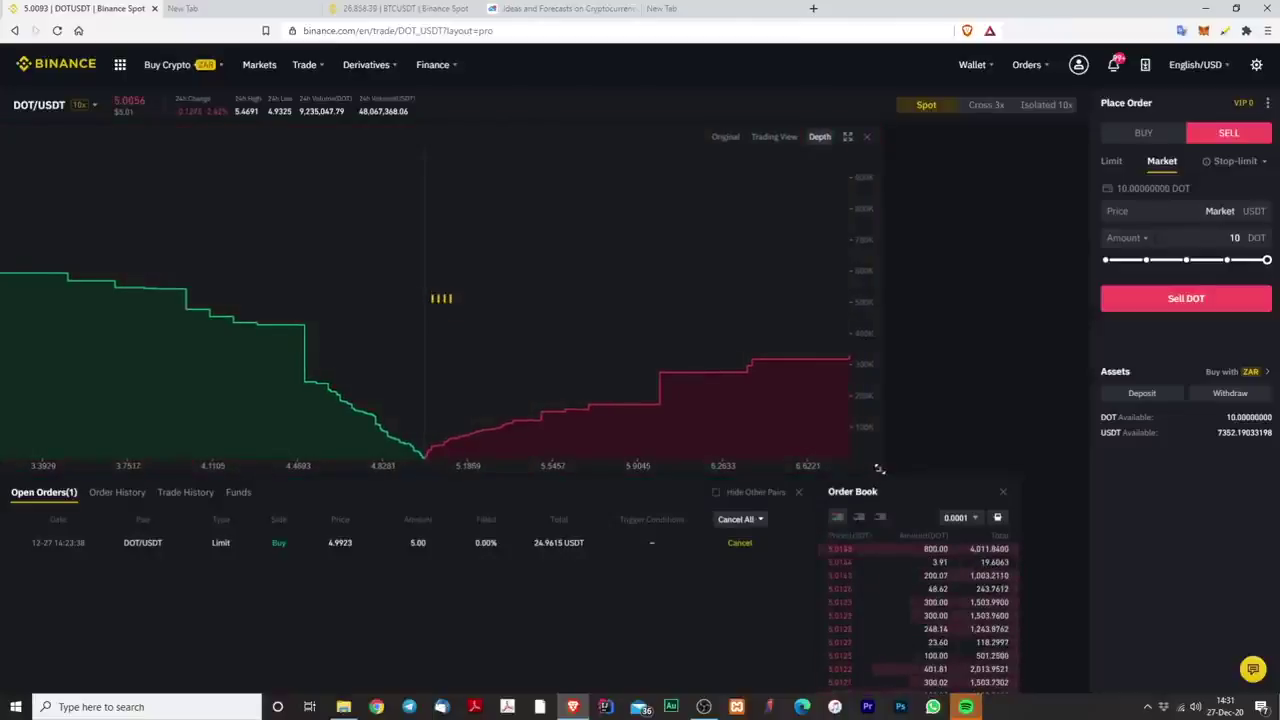
pyautogui.moveTo(879, 468); pyautogui.dragTo(742, 397)
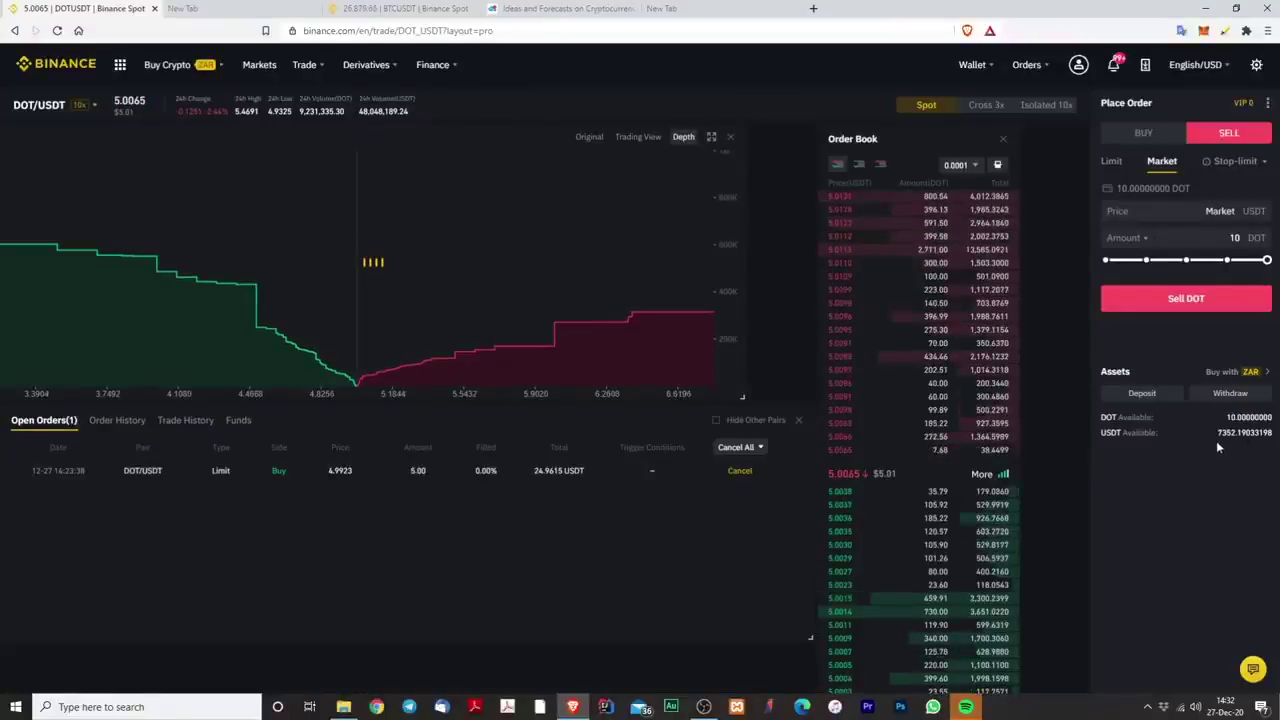
# Step: Review the coin balances in Funds with low-balance assets hidden and shown, leaving the full list of coins displayed
pyautogui.click(238, 420)
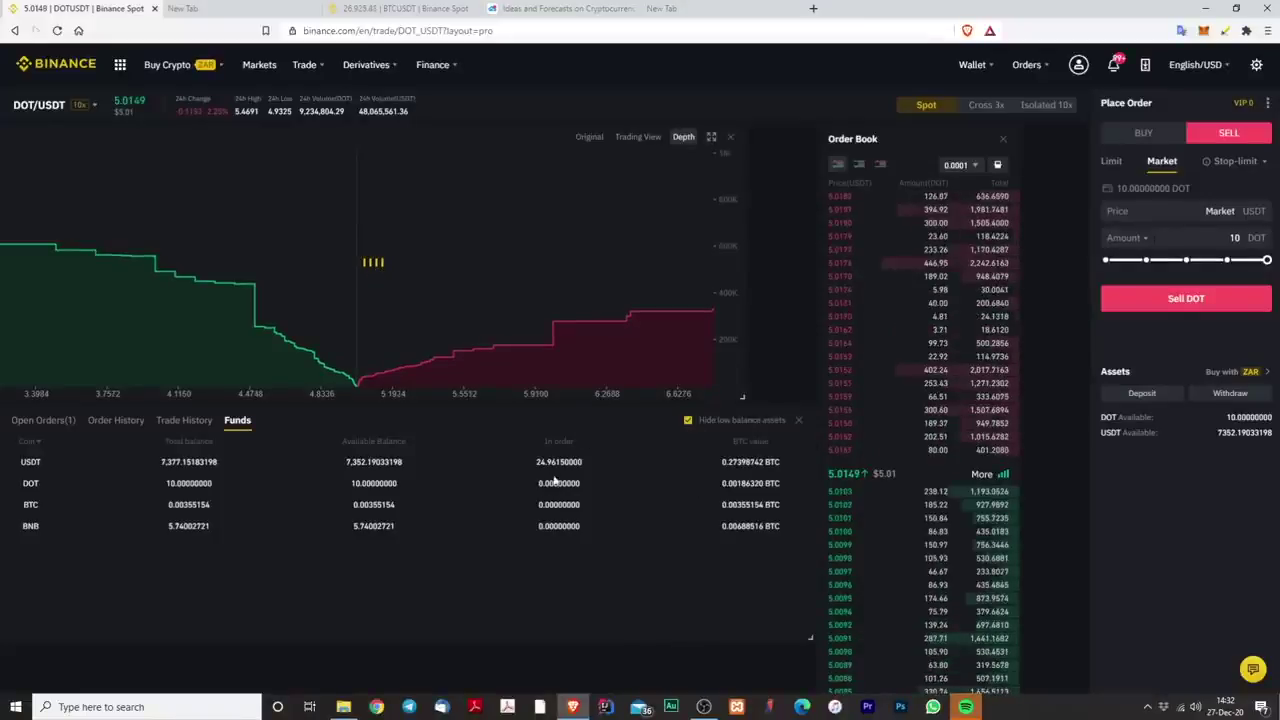
pyautogui.click(687, 421)
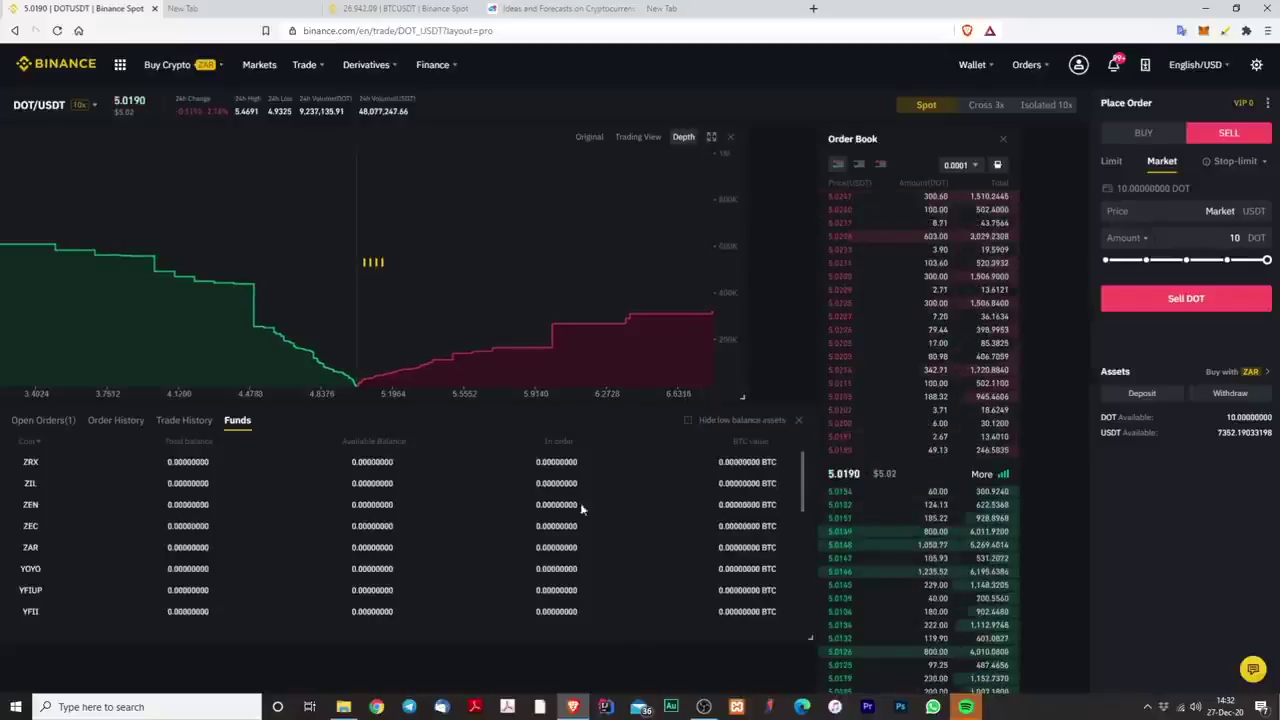
pyautogui.scroll(-5, 480, 500)
pyautogui.scroll(5, 481, 525)
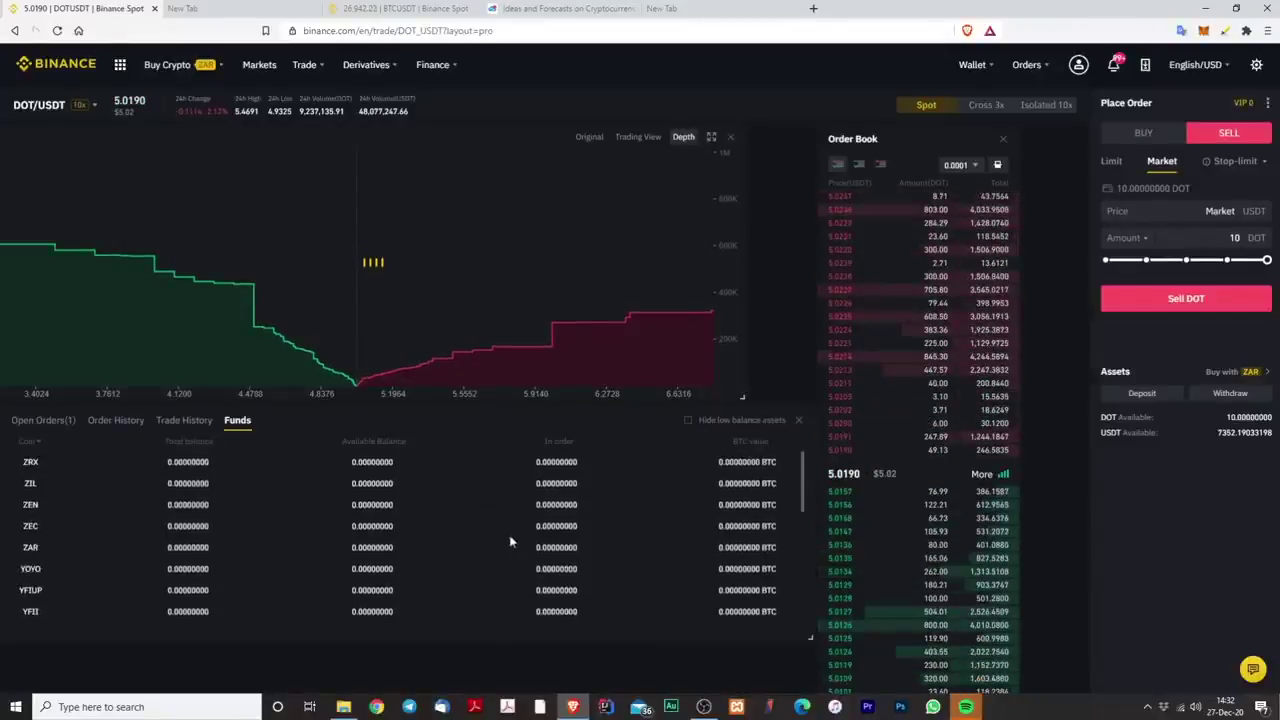
pyautogui.click(688, 421)
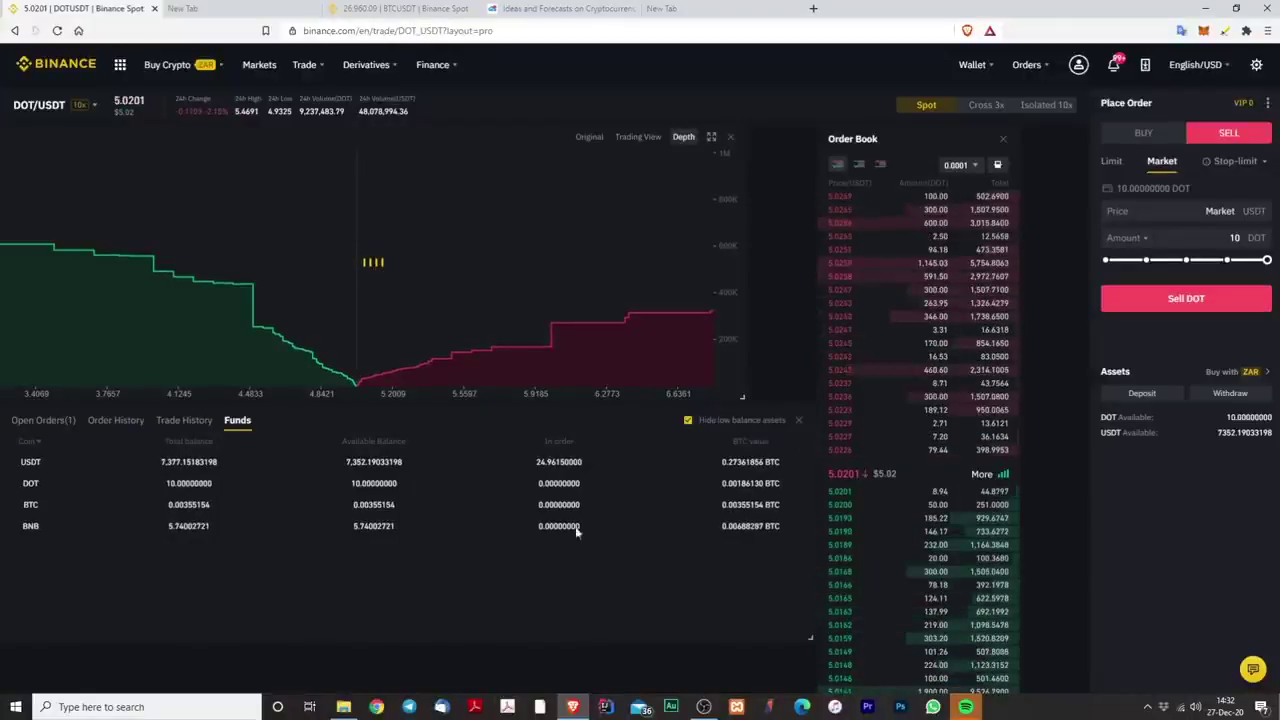
pyautogui.click(688, 421)
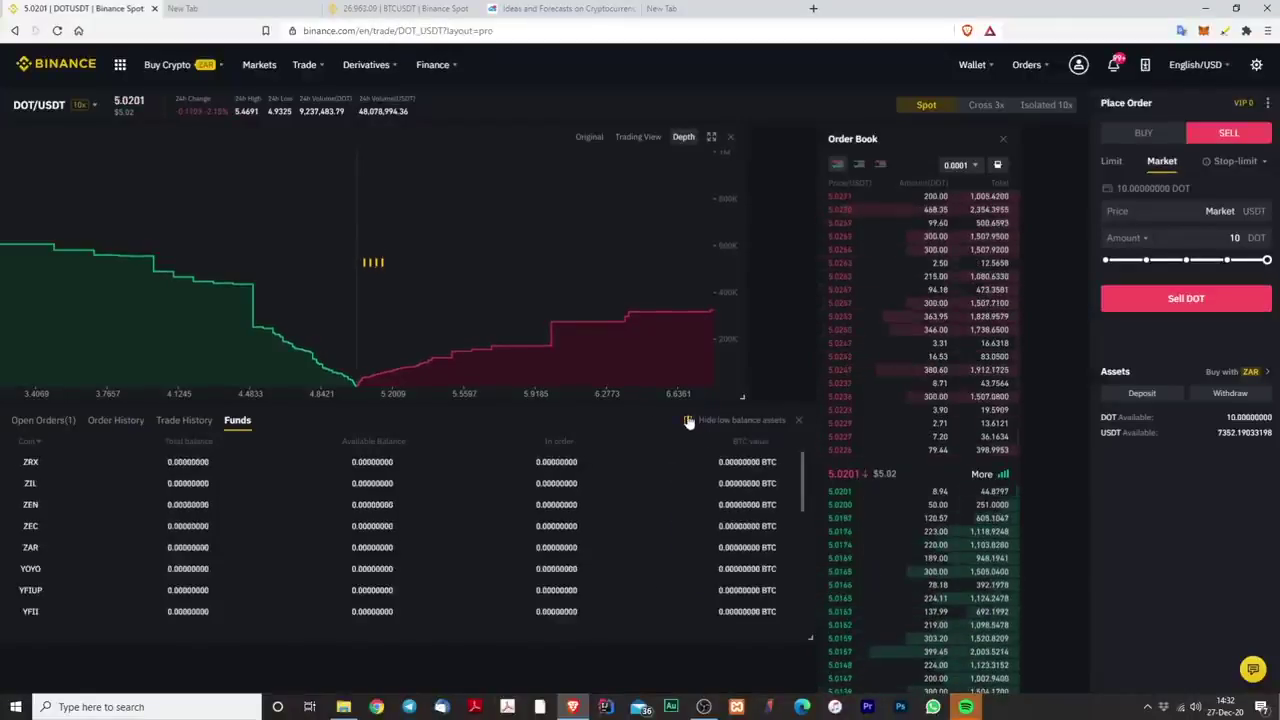
pyautogui.scroll(-5, 321, 521)
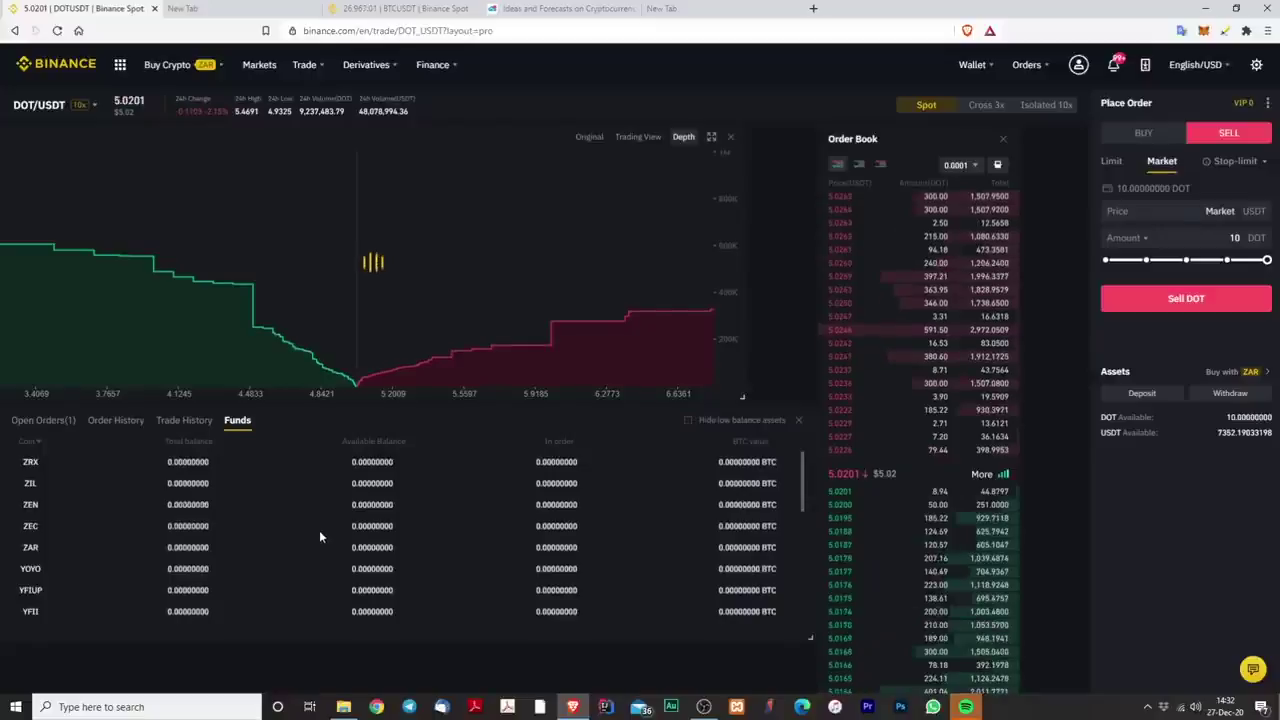
# Step: Return to the beginning of the coin balances in Funds and hide the low-balance assets
pyautogui.scroll(5, 320, 545)
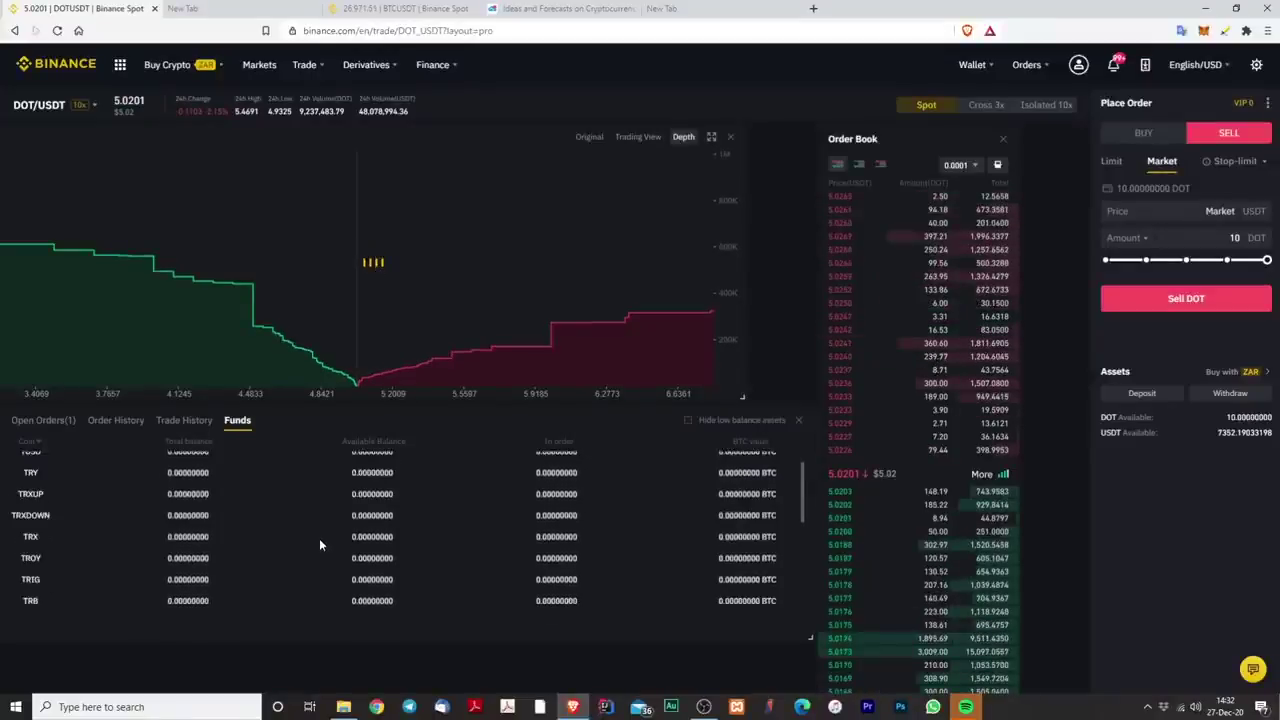
pyautogui.scroll(3, 320, 545)
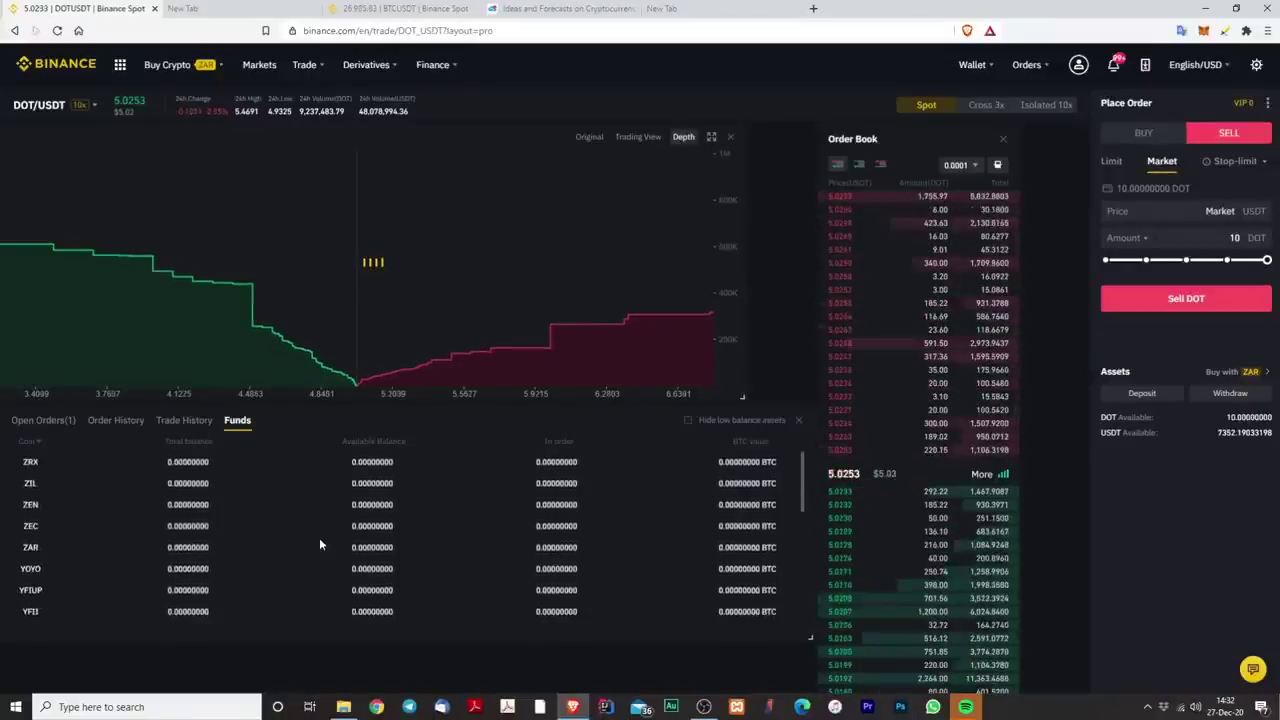
pyautogui.click(690, 421)
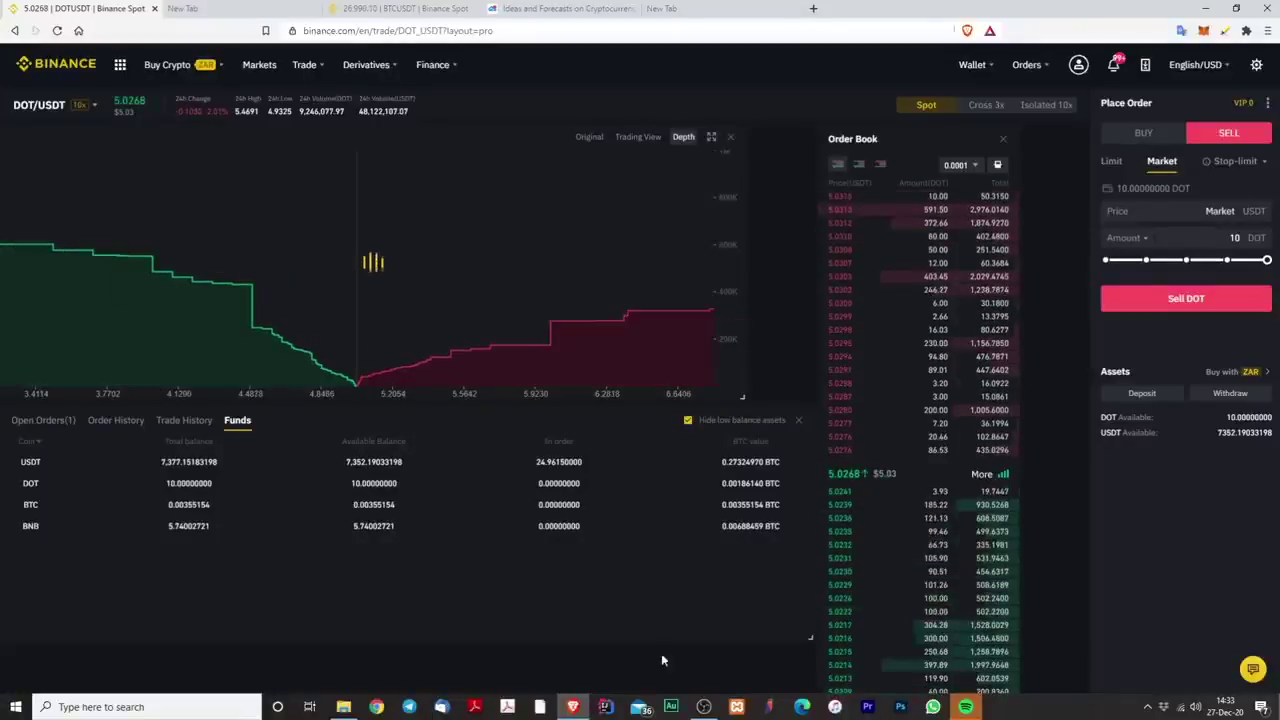
# Step: Check the Amount and Total choices for the order, and look through the available display languages and currencies
pyautogui.click(1133, 238)
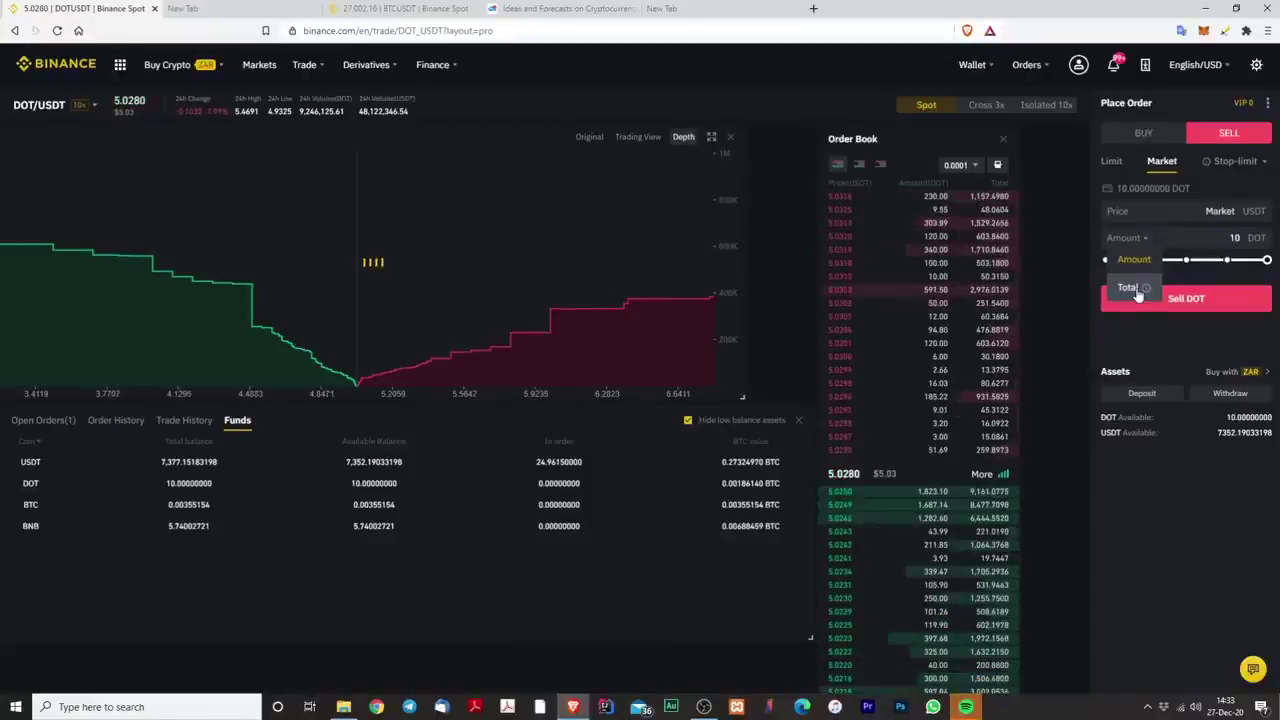
pyautogui.moveTo(1198, 78)
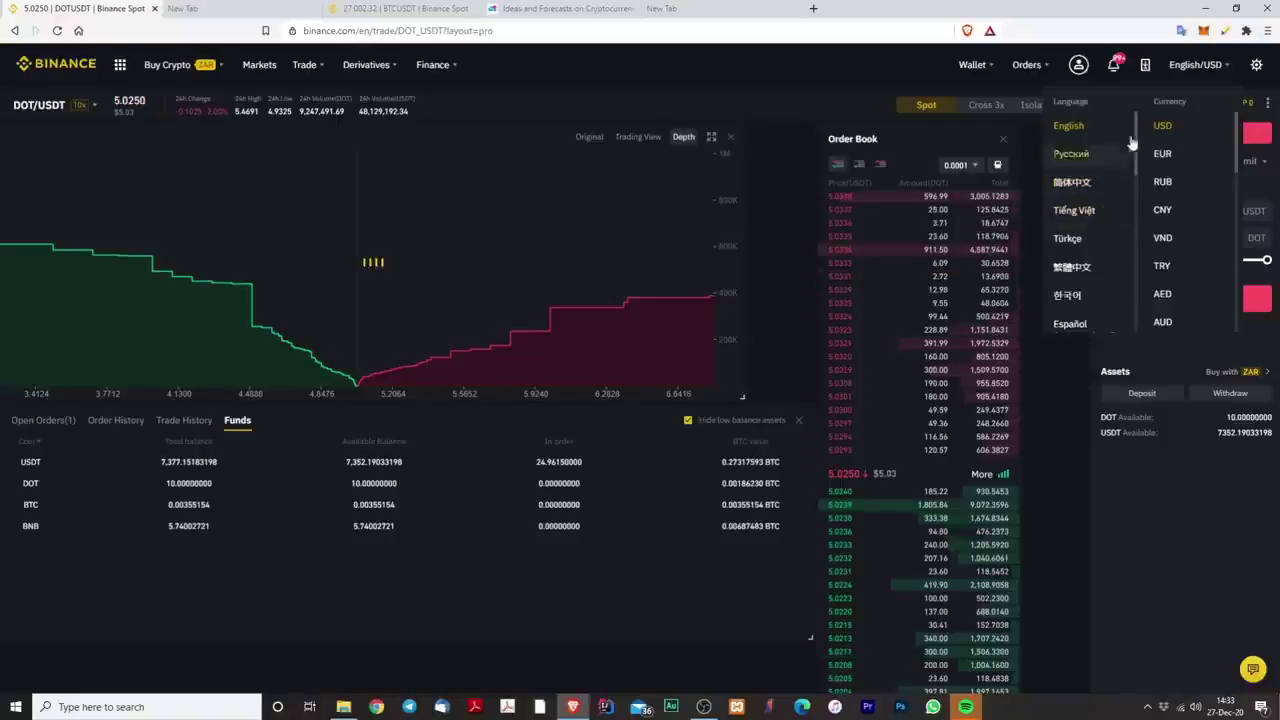
pyautogui.scroll(-1, 1157, 240)
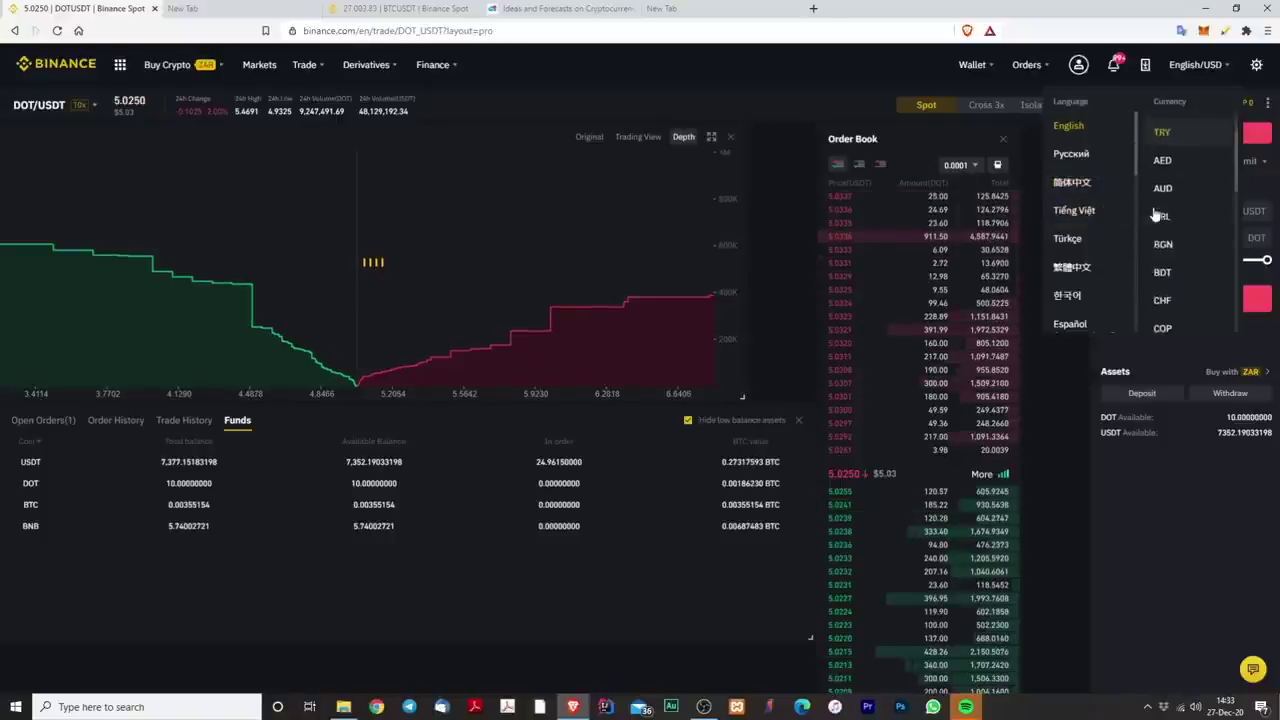
pyautogui.scroll(1, 1190, 140)
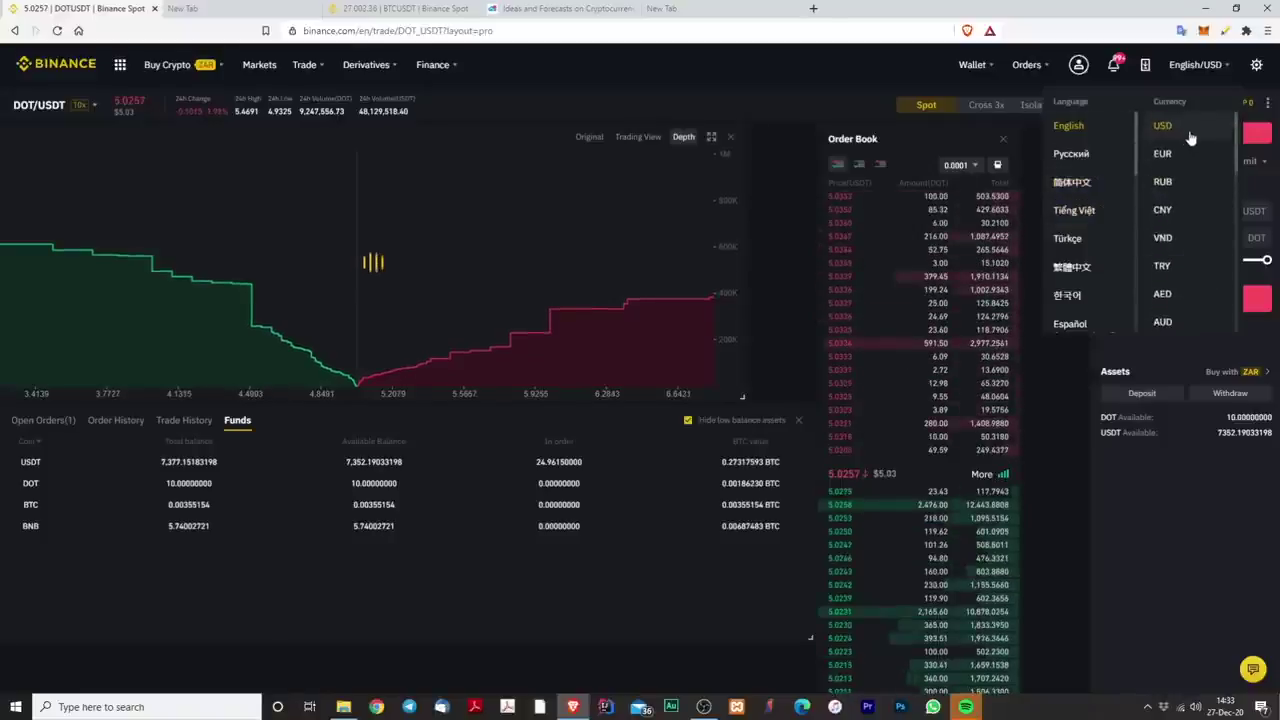
pyautogui.scroll(-3, 1073, 158)
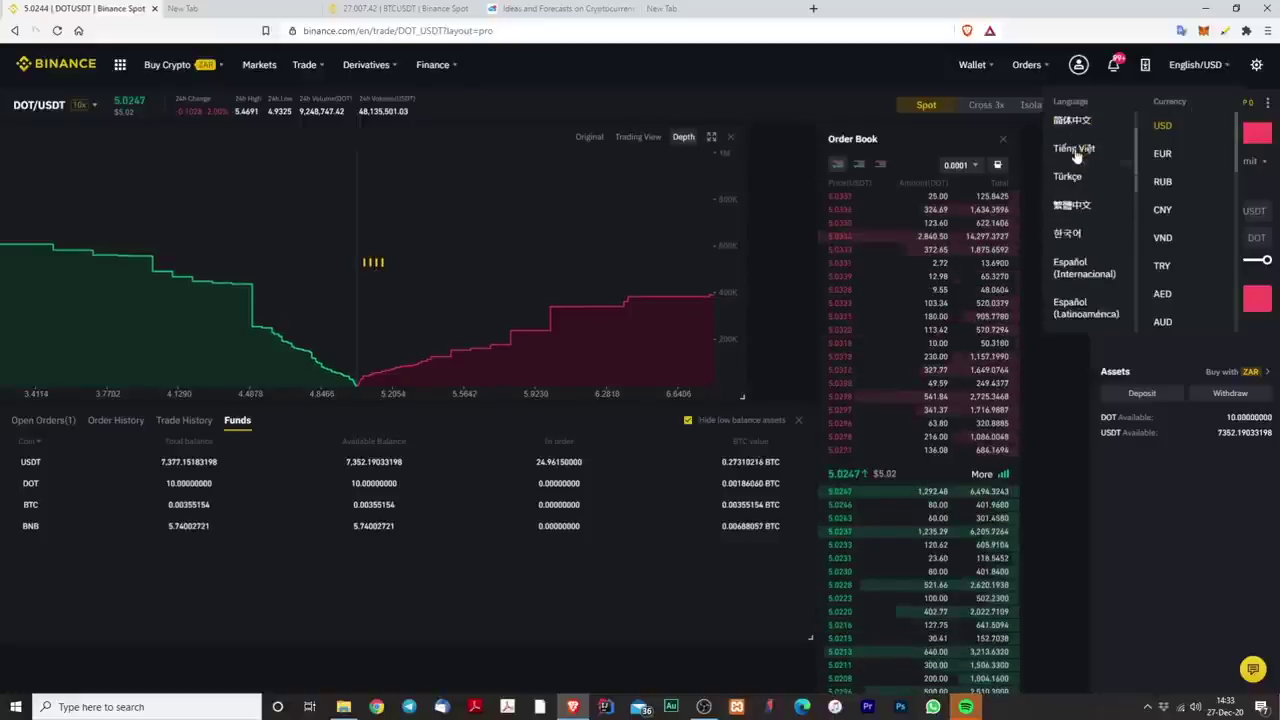
pyautogui.scroll(-4, 1075, 160)
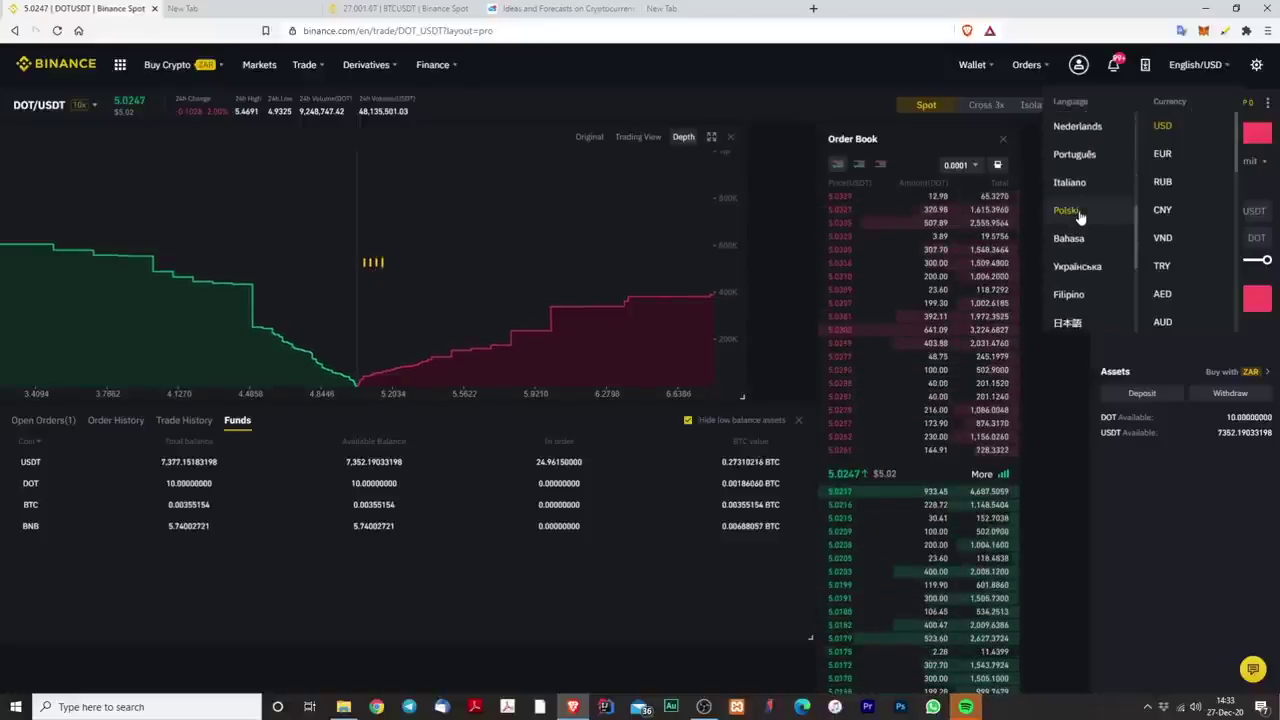
pyautogui.scroll(-3, 1080, 214)
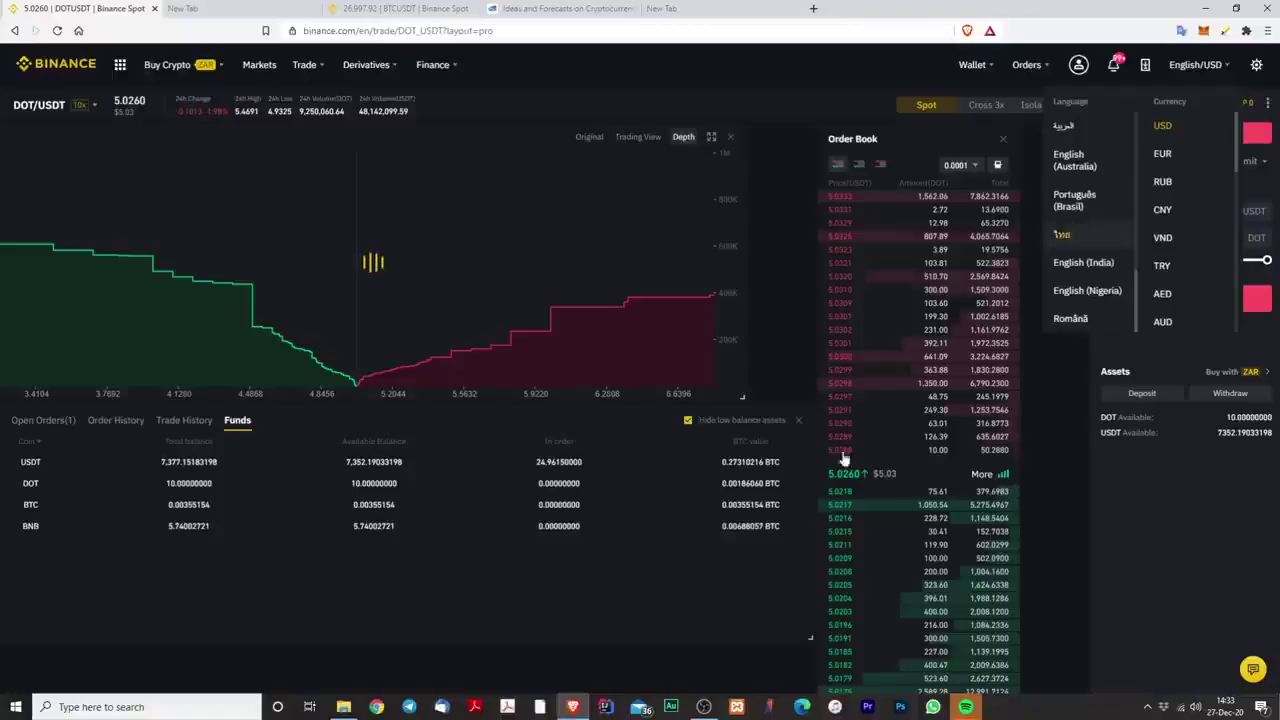
# Step: View the DOT/USDT depth chart in full screen and restore it to its normal size
pyautogui.moveTo(875, 410)
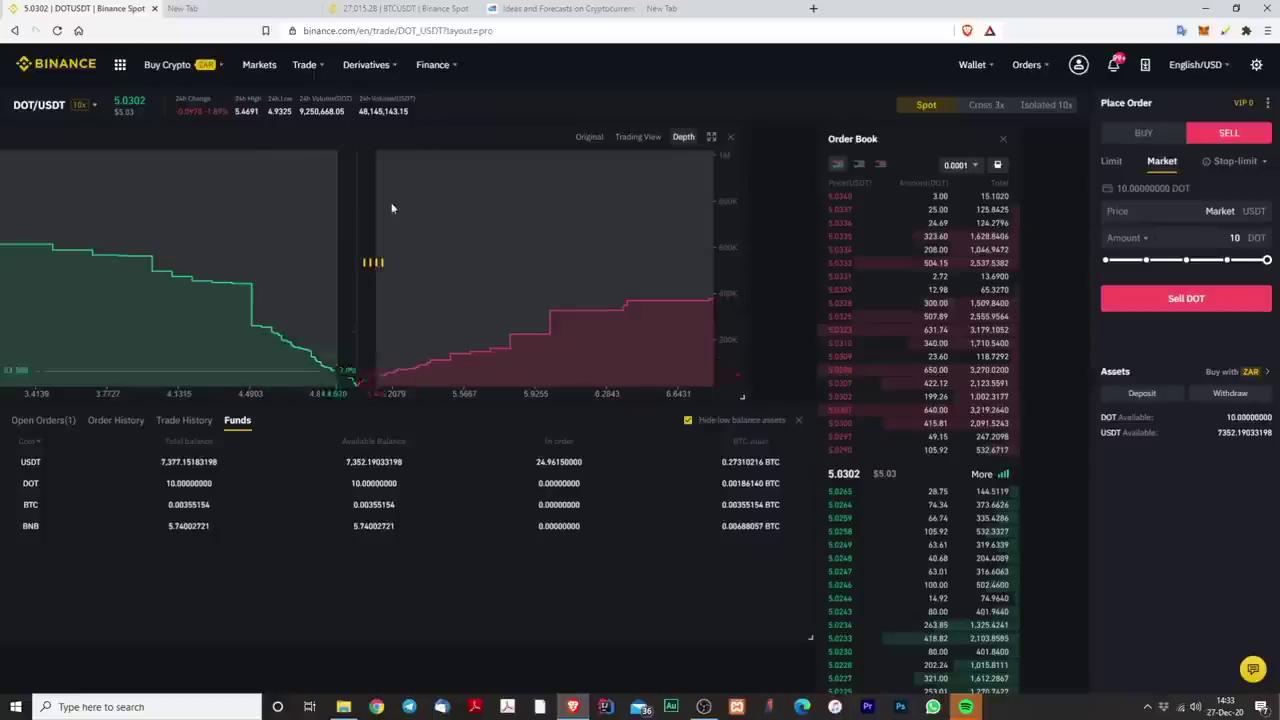
pyautogui.click(712, 141)
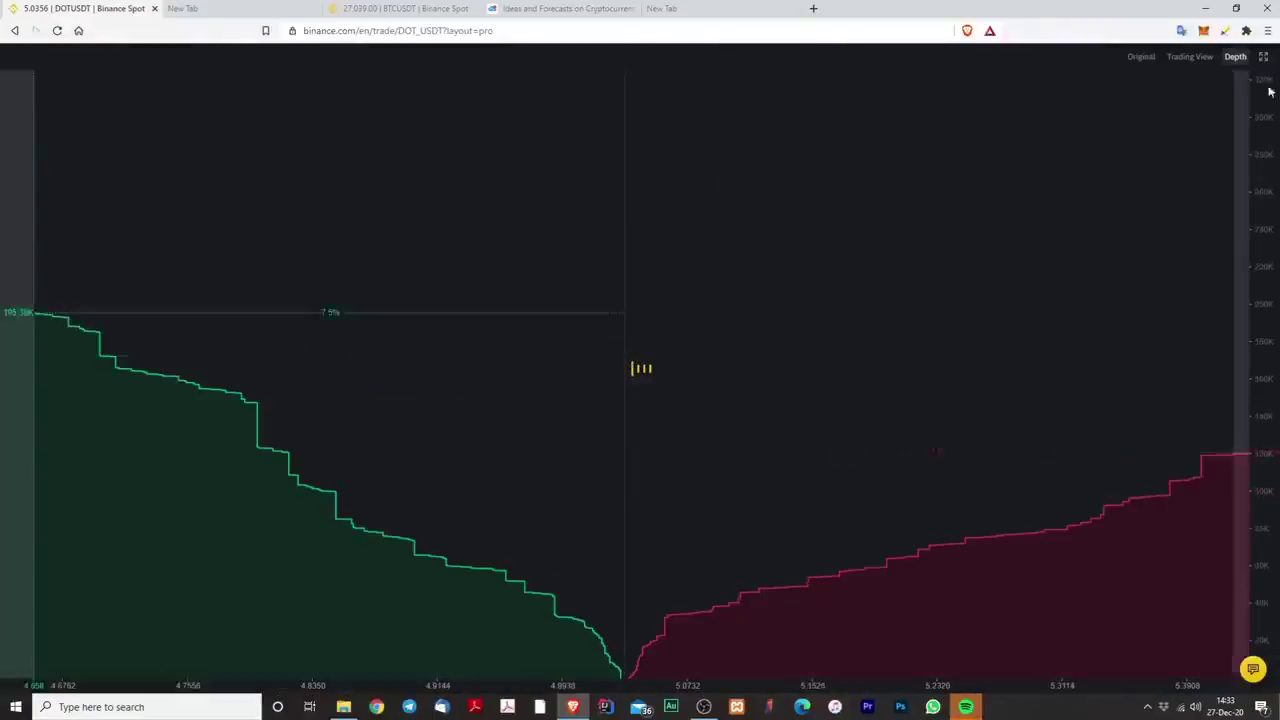
pyautogui.click(1264, 58)
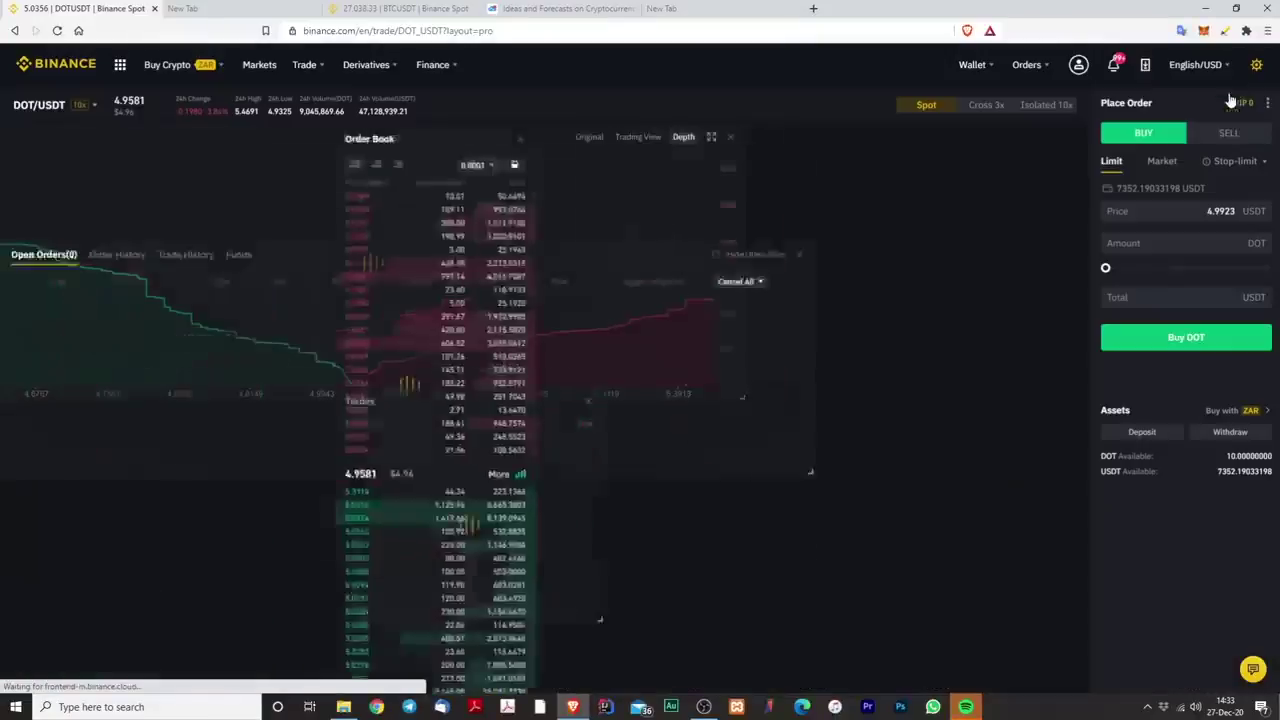
# Step: Switch the DOT/USDT chart to Trading View and add the Relative Strength Index indicator, found by searching for RSI
pyautogui.click(640, 137)
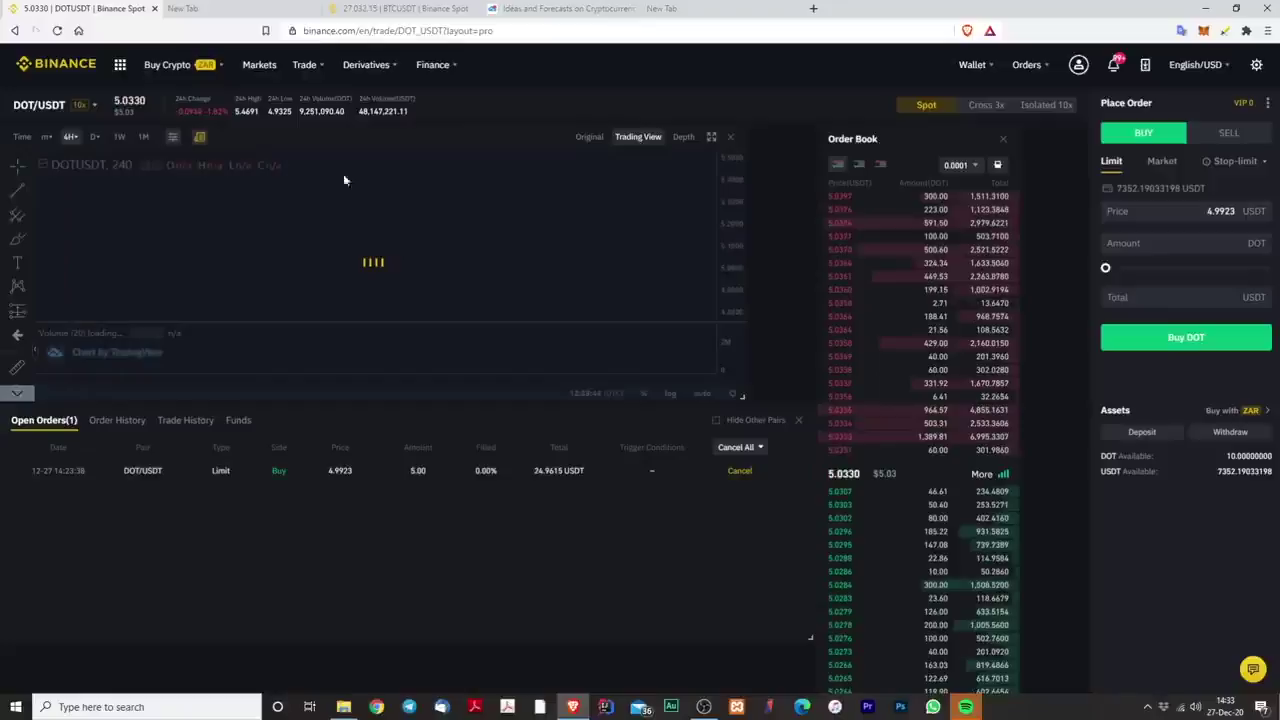
pyautogui.click(173, 137)
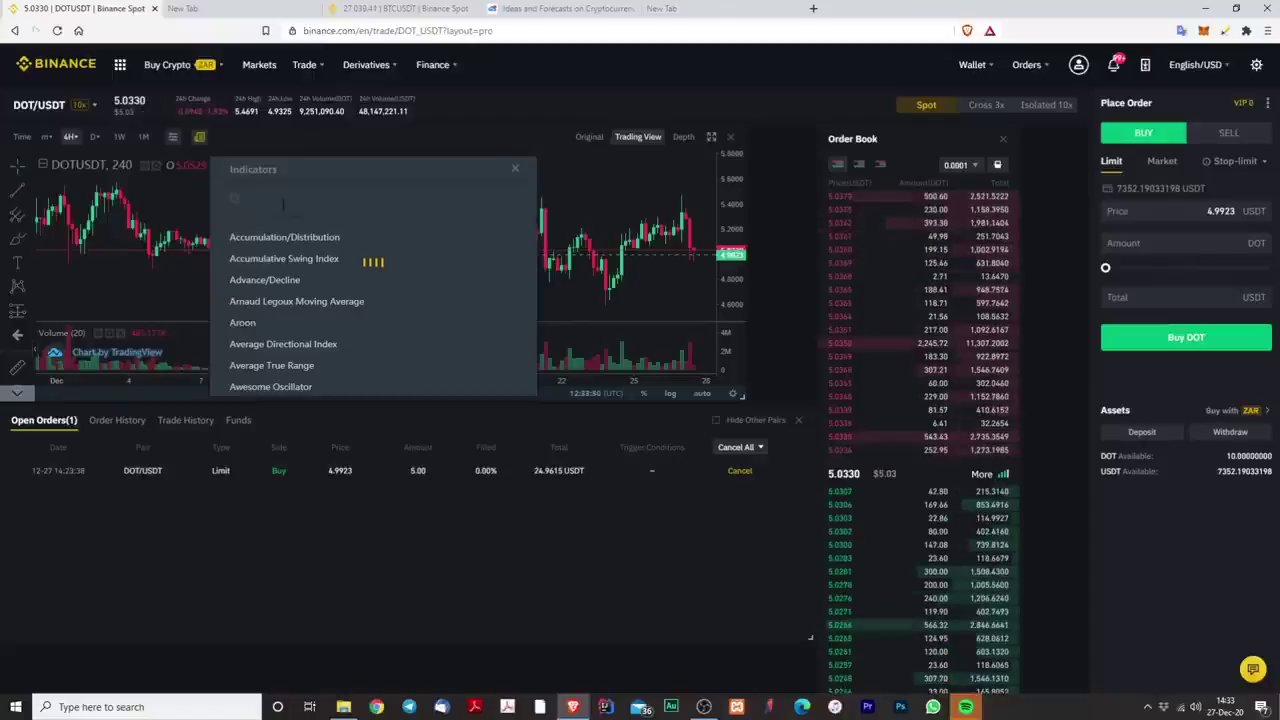
pyautogui.write('SI')
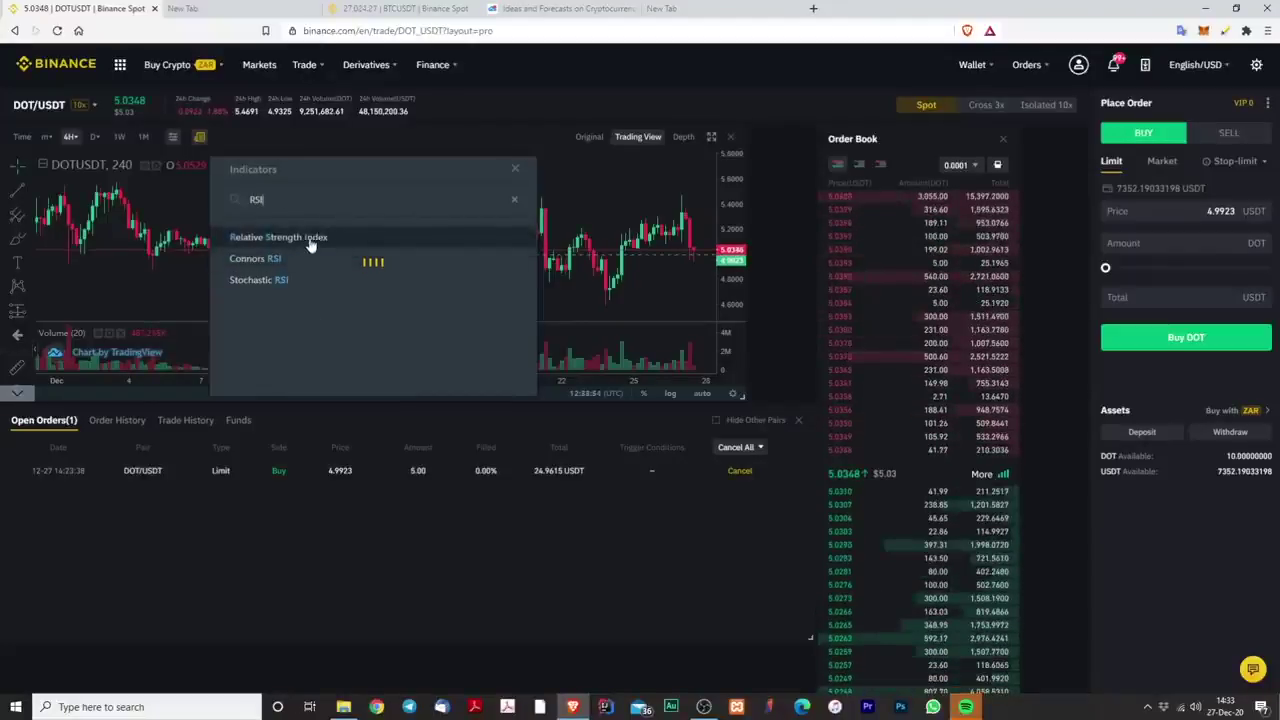
pyautogui.click(275, 244)
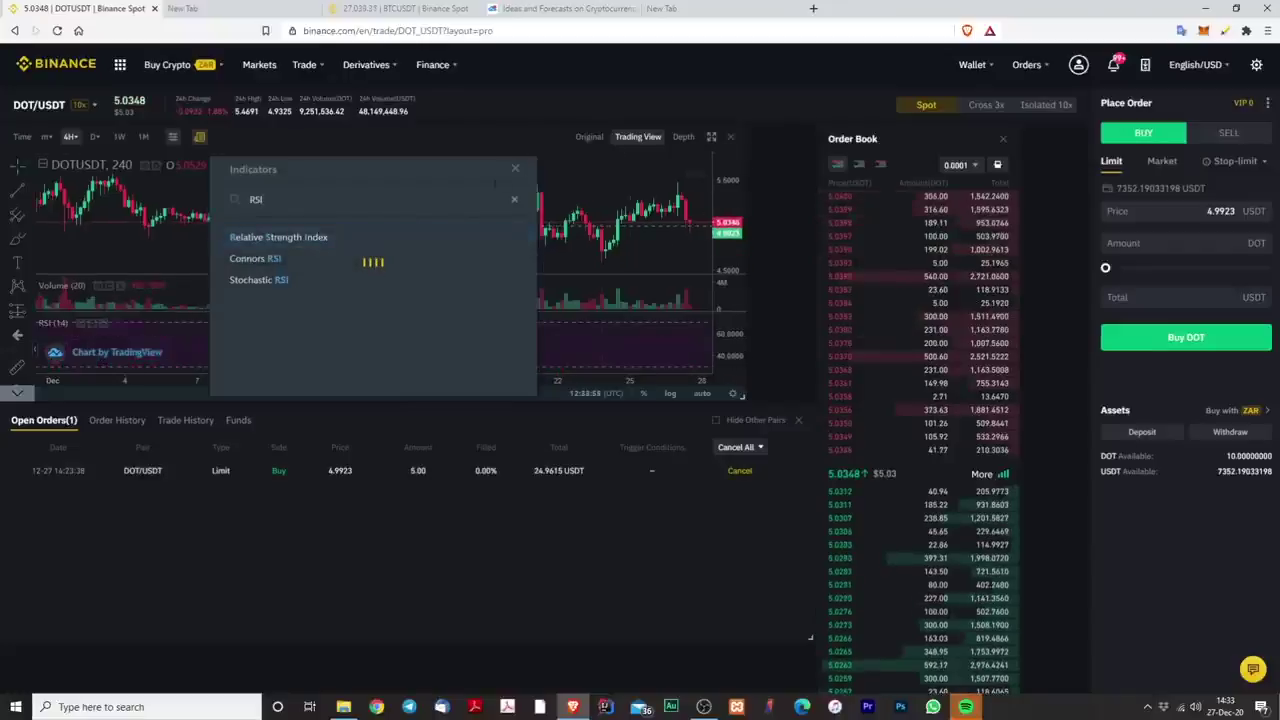
pyautogui.click(635, 377)
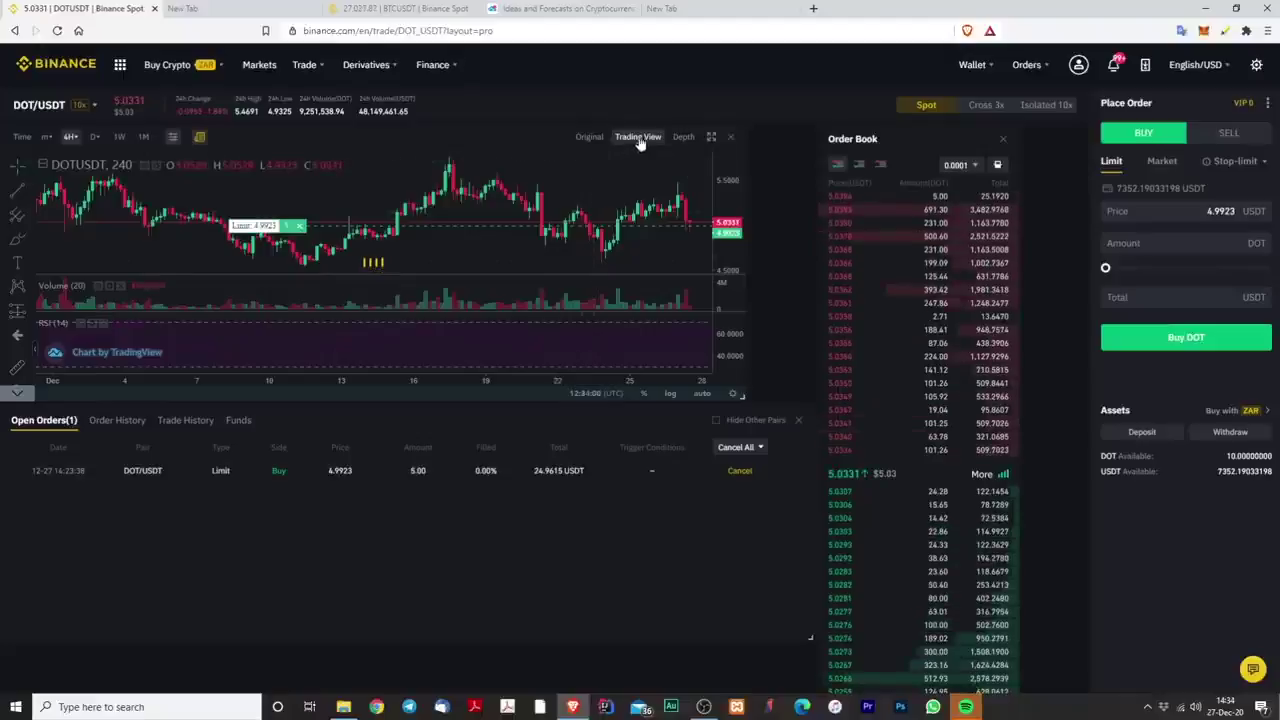
# Step: Compare the Original chart with the Trading View chart, keep Trading View, and make the chart panel taller
pyautogui.click(593, 139)
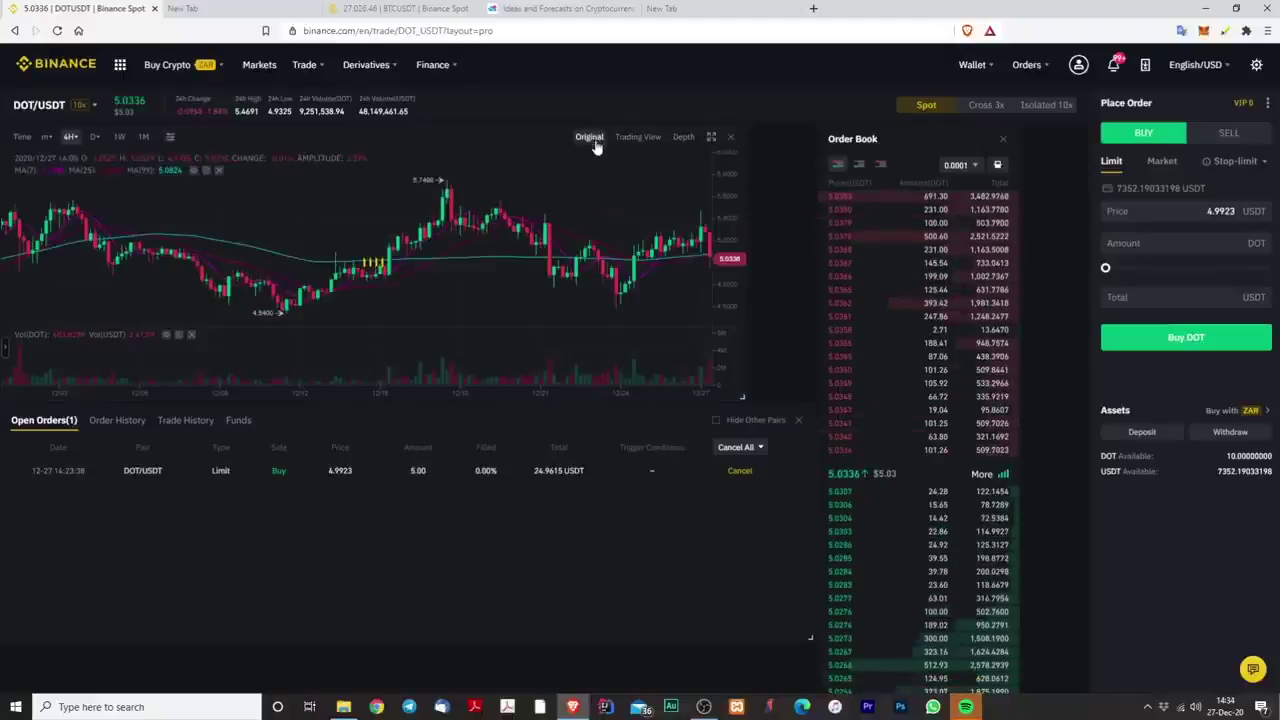
pyautogui.click(638, 137)
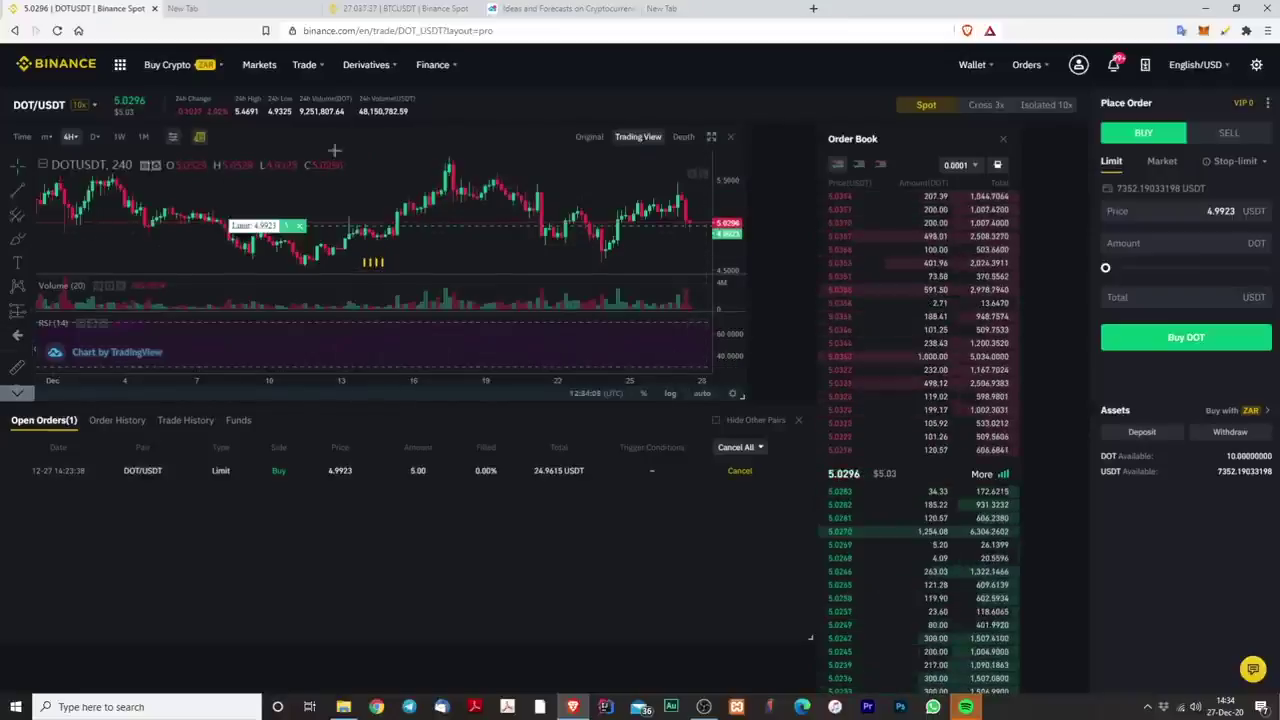
pyautogui.moveTo(748, 400); pyautogui.dragTo(760, 486)
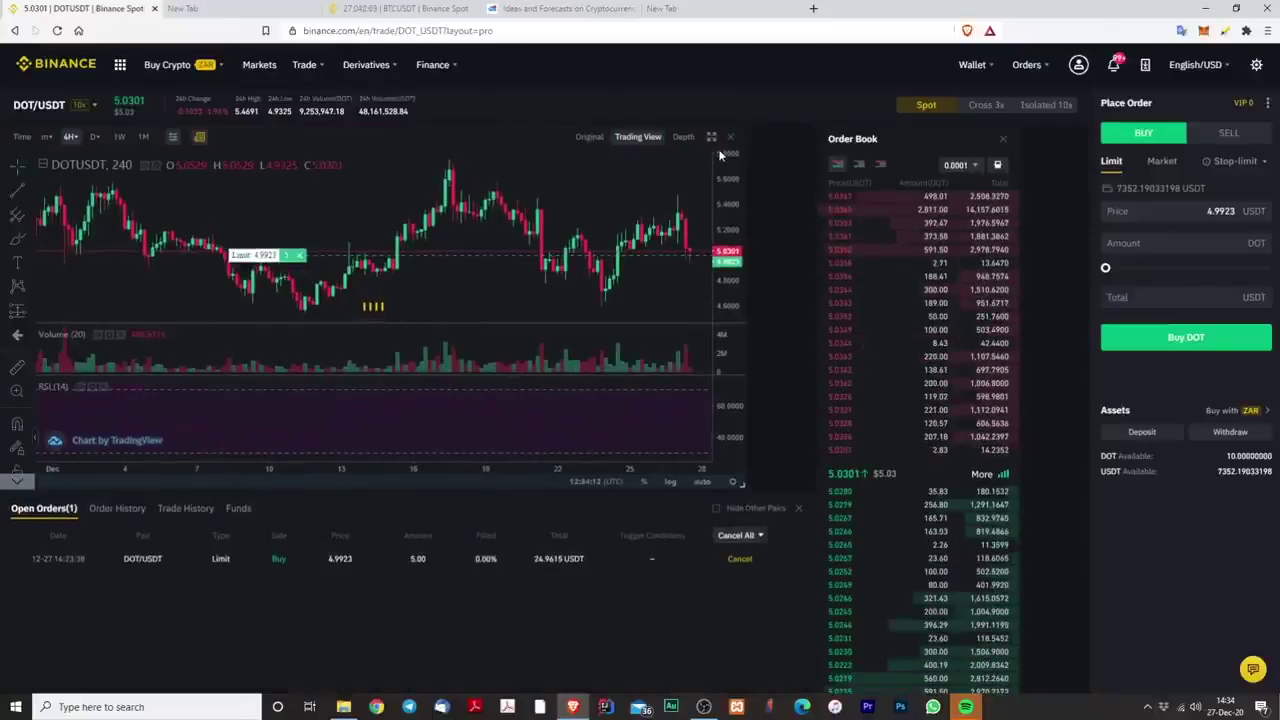
# Step: Open TradingView in the empty browser tab and load the saved chart layout Alts
pyautogui.click(213, 12)
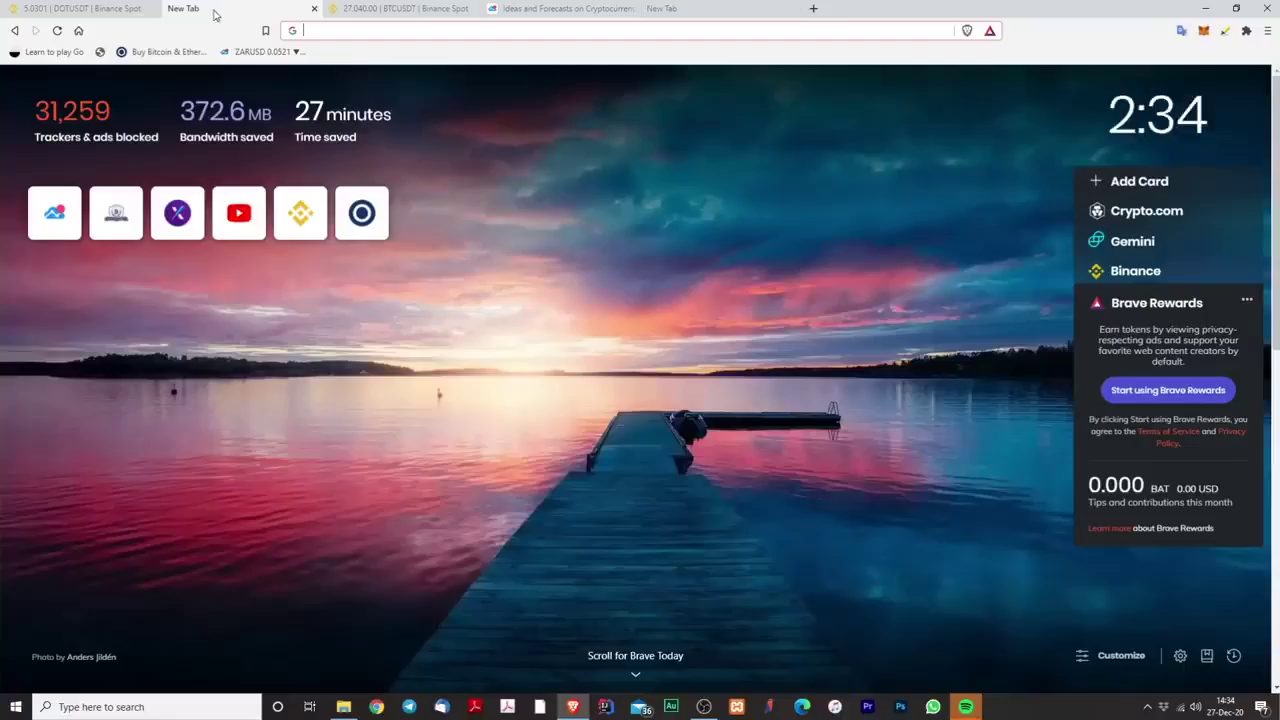
pyautogui.click(46, 233)
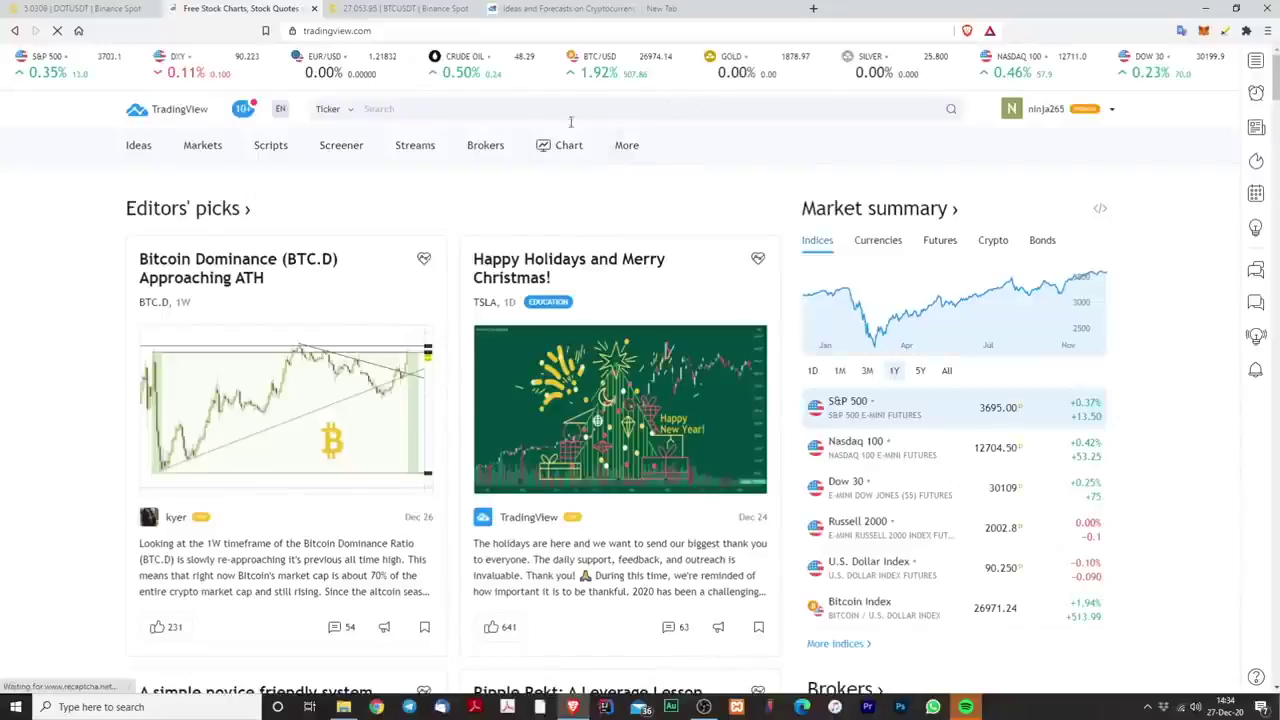
pyautogui.moveTo(566, 147)
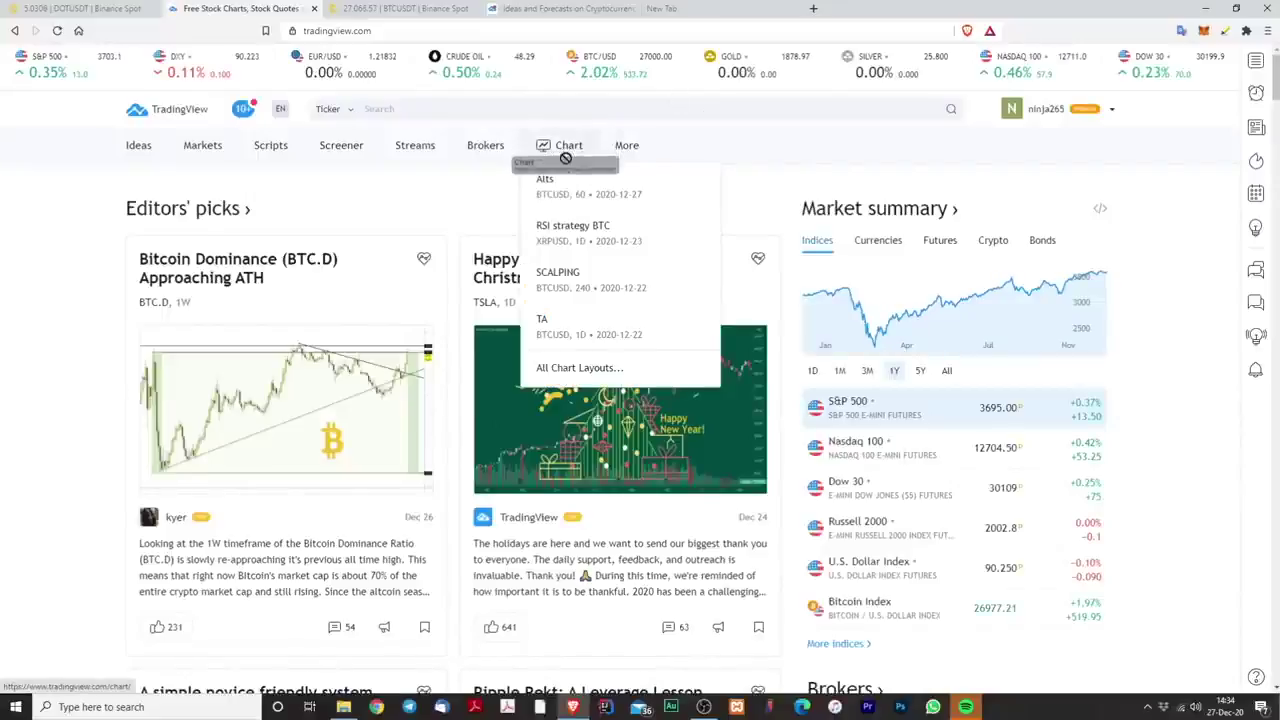
pyautogui.click(555, 192)
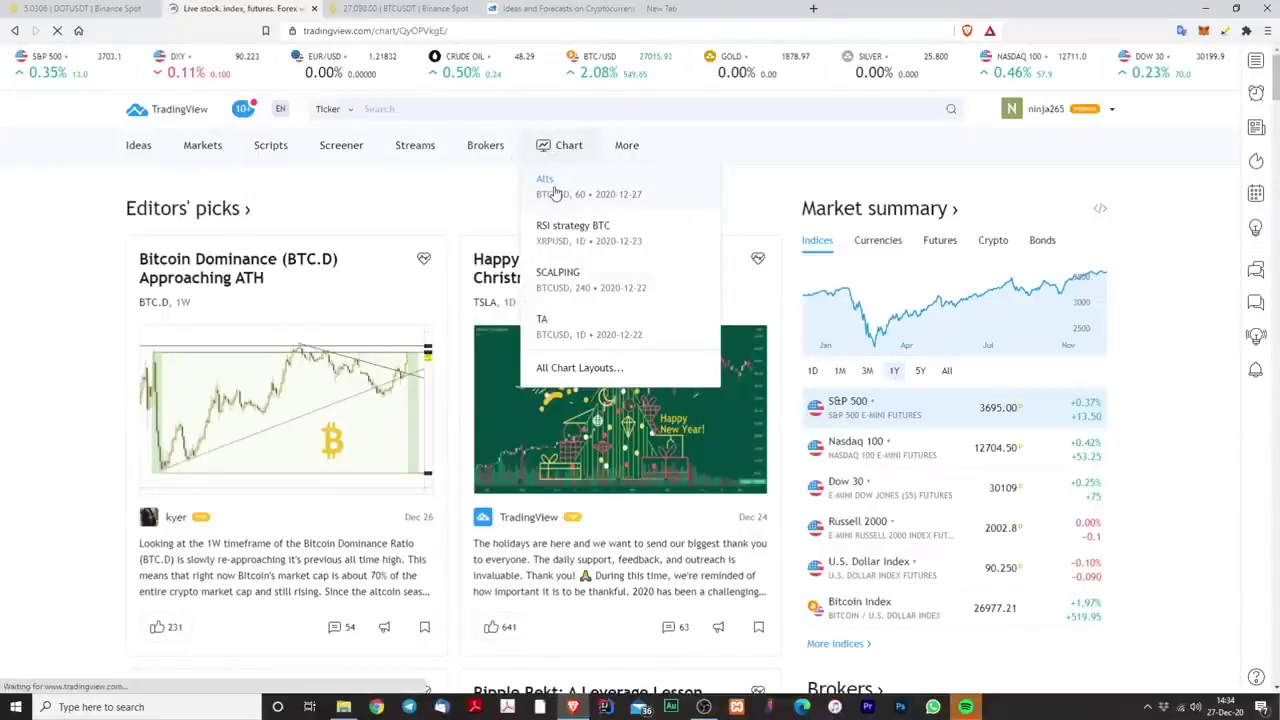
pyautogui.click(60, 8)
pyautogui.click(238, 8)
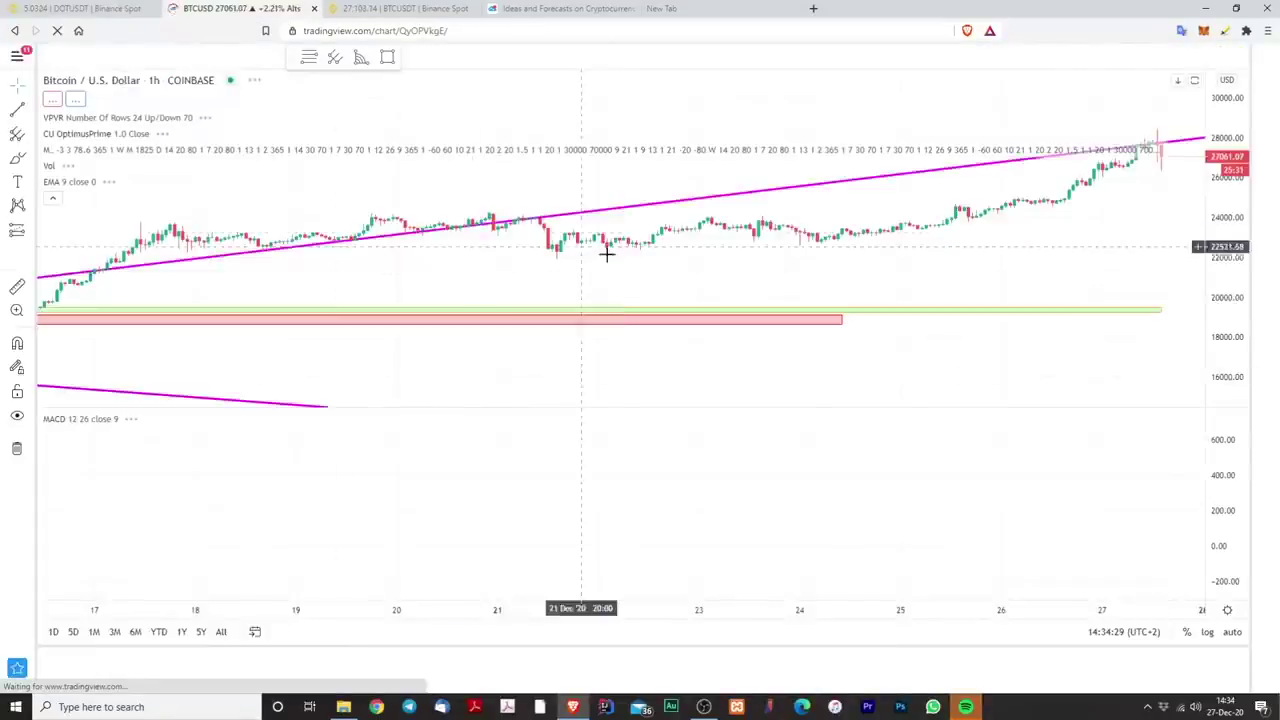
# Step: Examine the price history, signals, volume and MACD on the TradingView BTCUSD 1h chart, and compare it with Binance's DOT/USDT chart
pyautogui.rightClick(664, 166)
pyautogui.click(700, 177)
pyautogui.moveTo(951, 171); pyautogui.dragTo(530, 289)
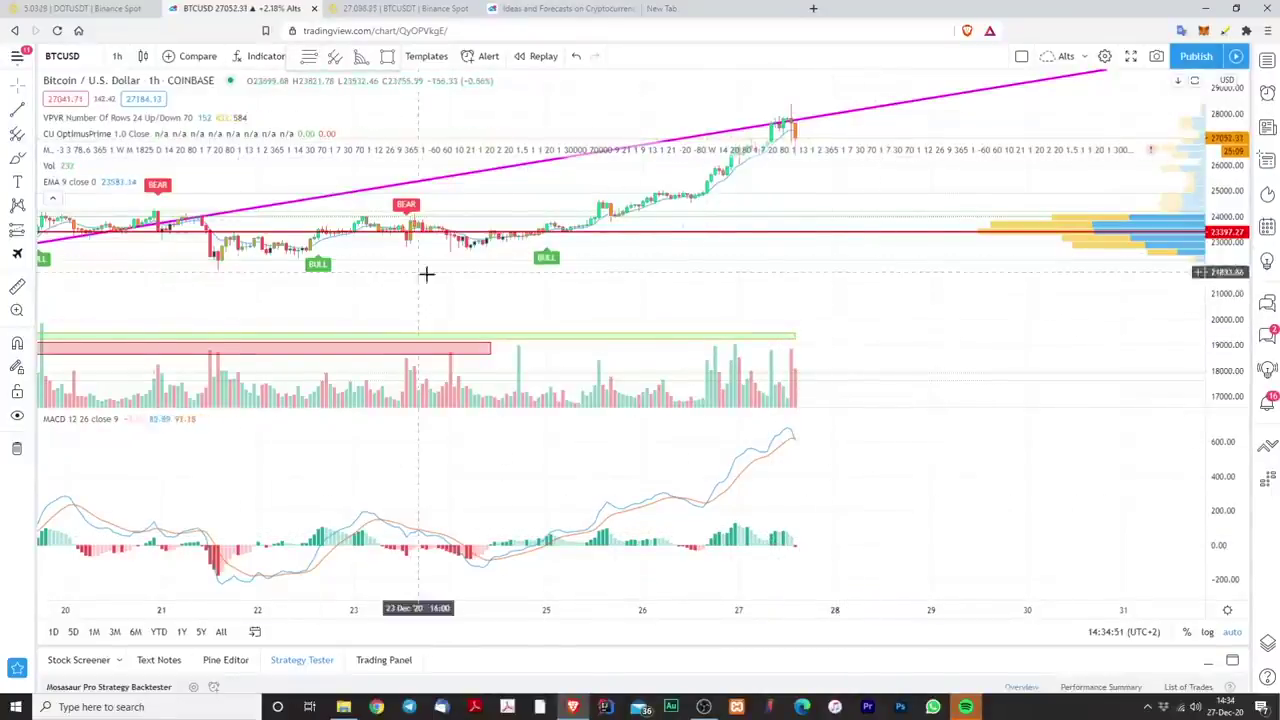
pyautogui.moveTo(423, 274); pyautogui.dragTo(651, 306)
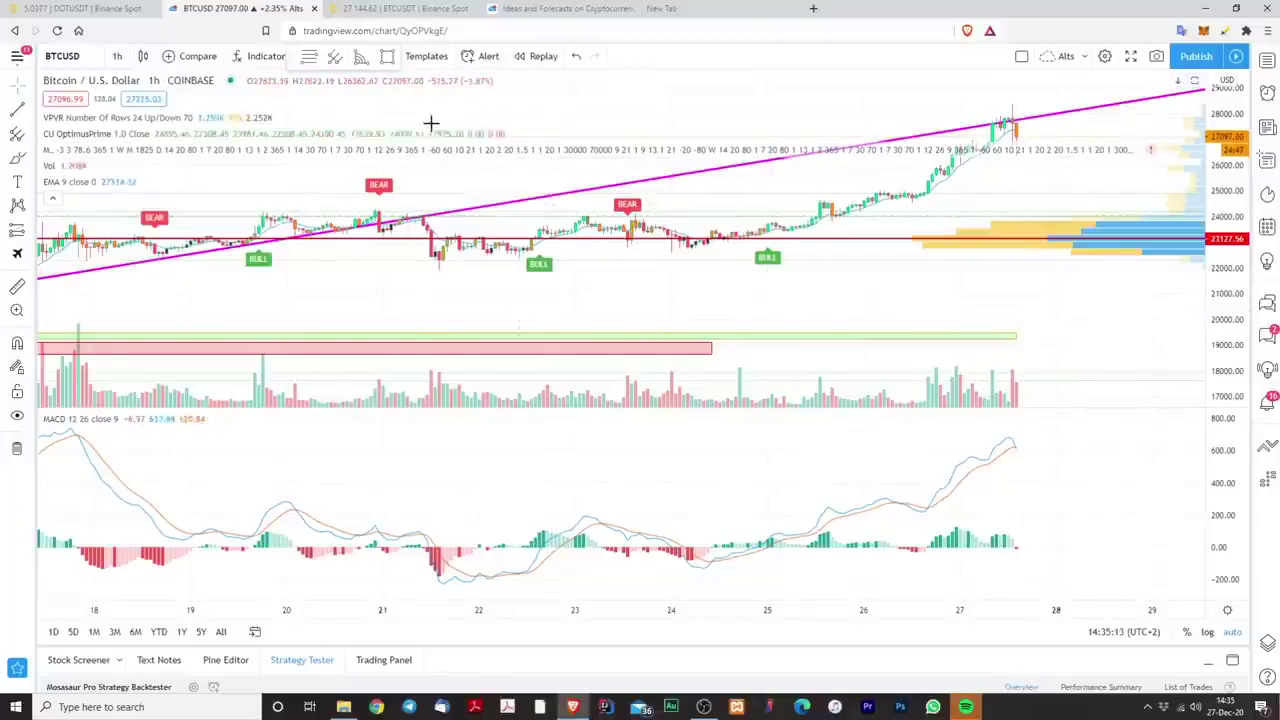
pyautogui.click(125, 9)
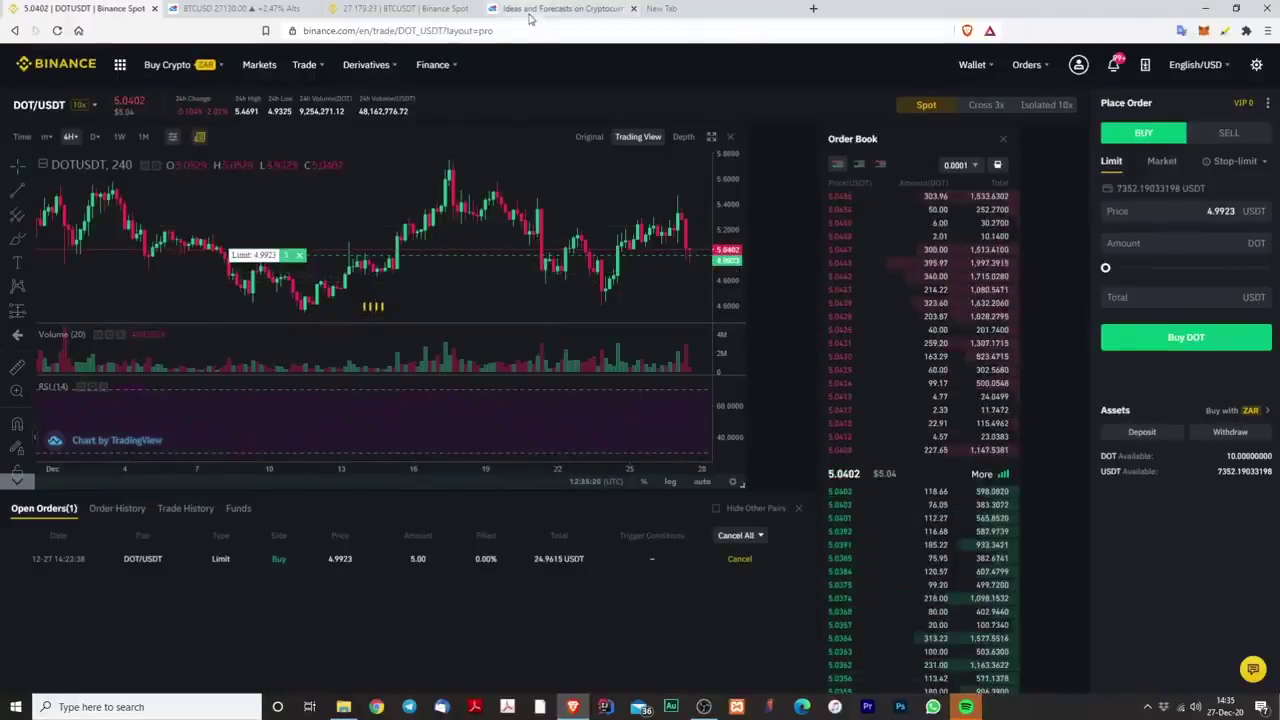
pyautogui.click(255, 14)
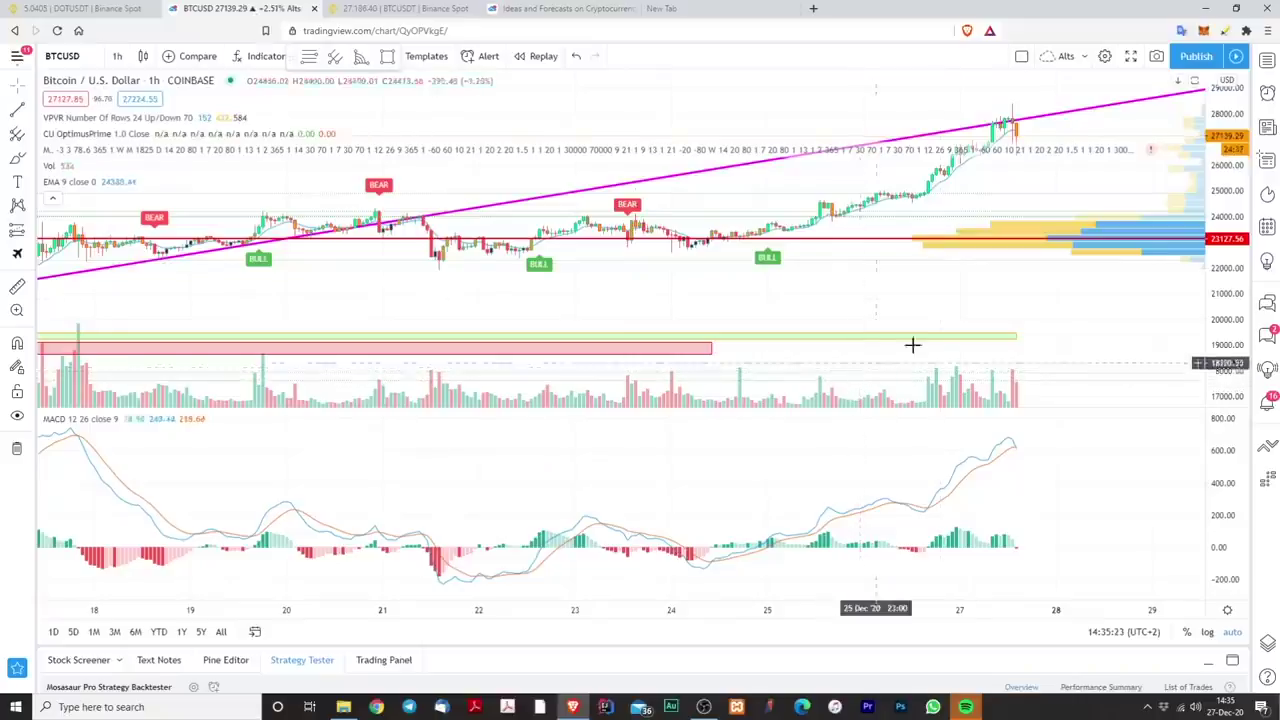
# Step: On Binance's DOT/USDT chart, place a long position at the latest candle, lower its stop to about 5.60%, and extend its time span
pyautogui.click(92, 12)
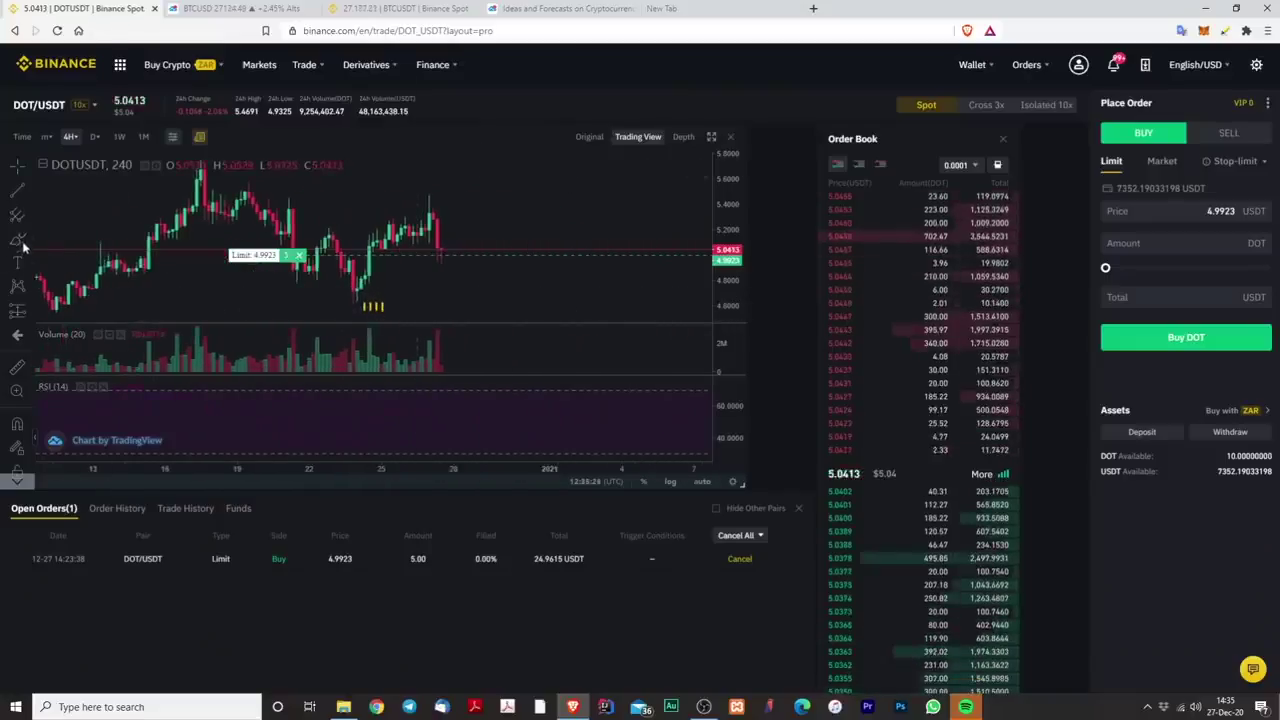
pyautogui.click(20, 314)
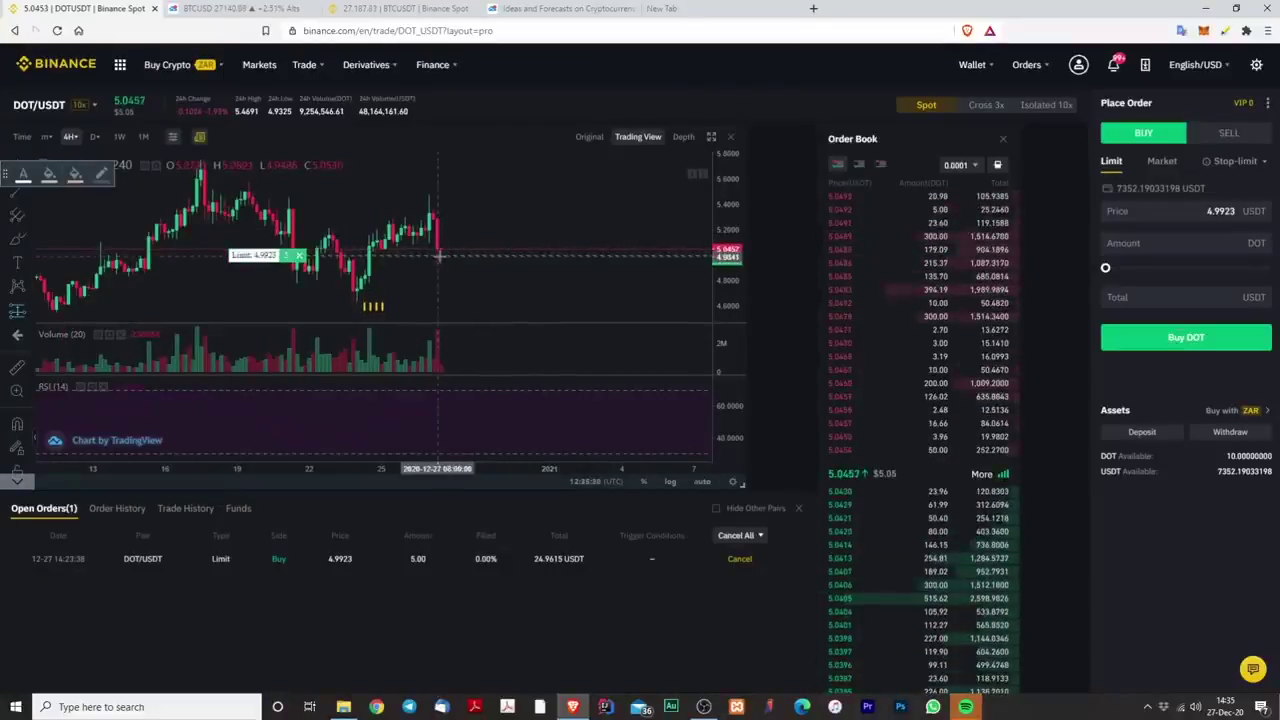
pyautogui.click(440, 256)
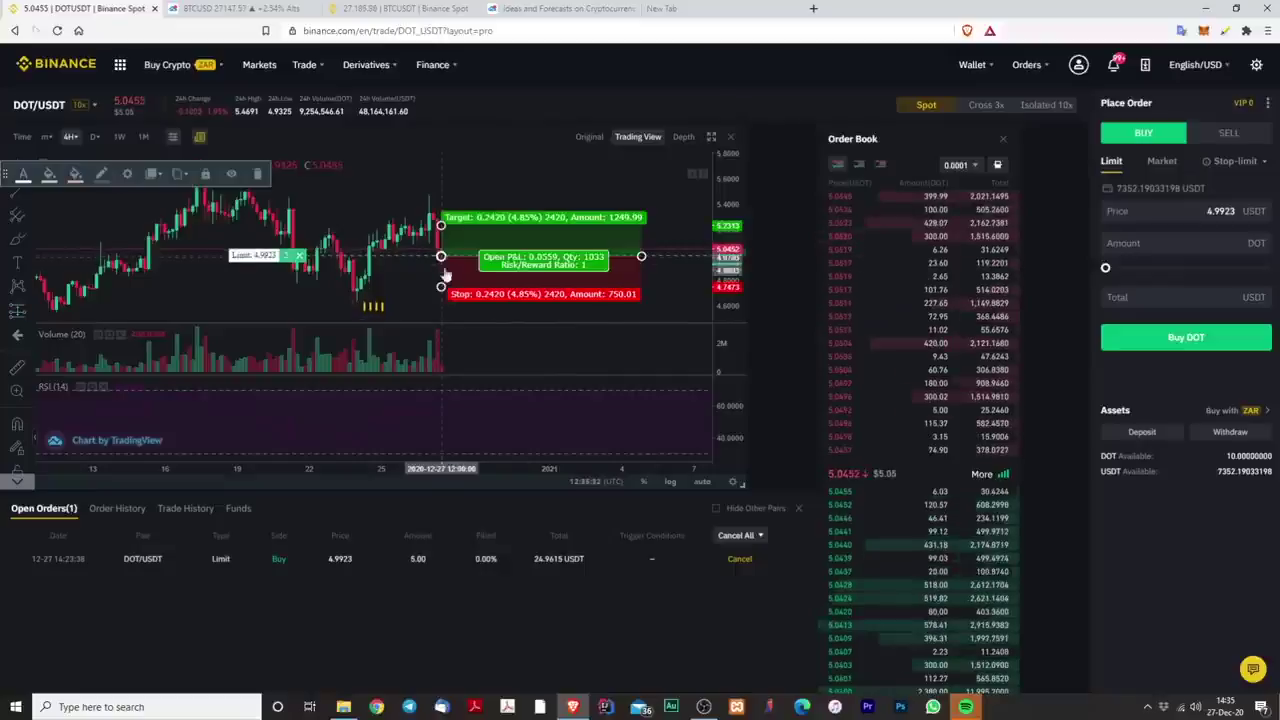
pyautogui.moveTo(442, 280)
pyautogui.mouseDown()
pyautogui.moveTo(427, 314)
pyautogui.moveTo(423, 291)
pyautogui.mouseUp()
pyautogui.moveTo(641, 256); pyautogui.dragTo(731, 256)
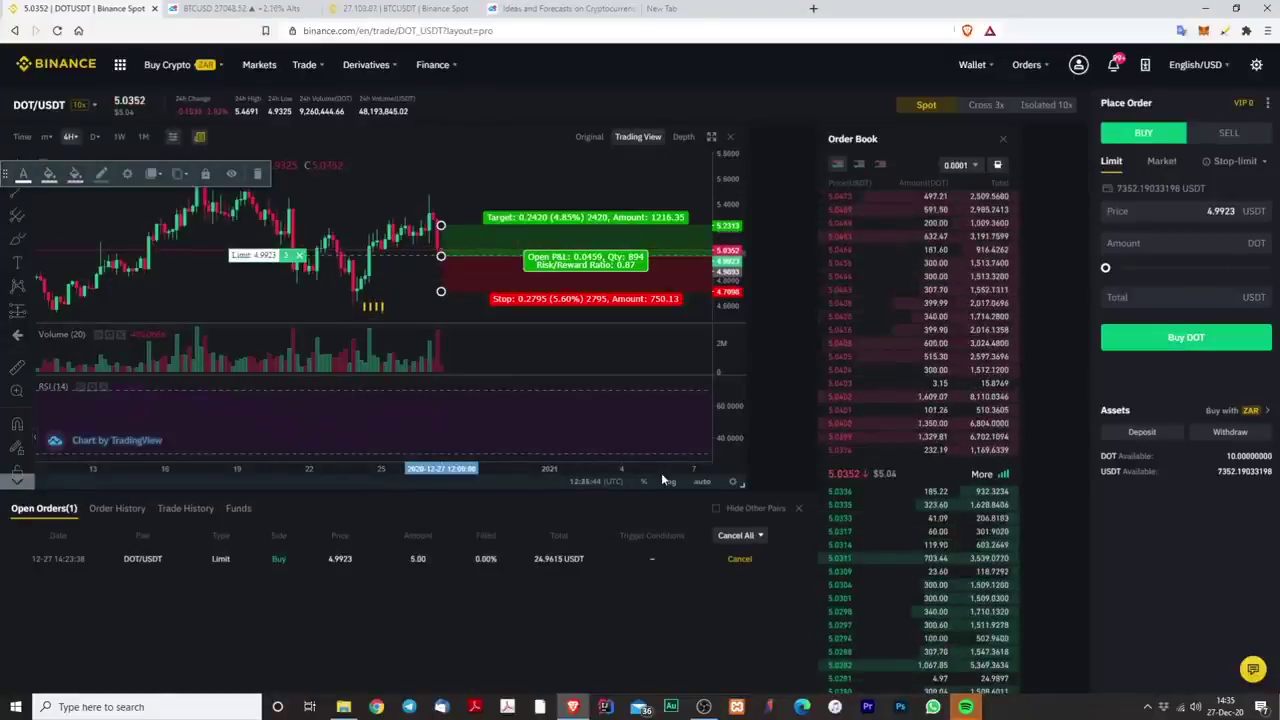
# Step: Open the Margin trading page and look over the Cross 3x order form for BTC/USDT
pyautogui.moveTo(313, 66)
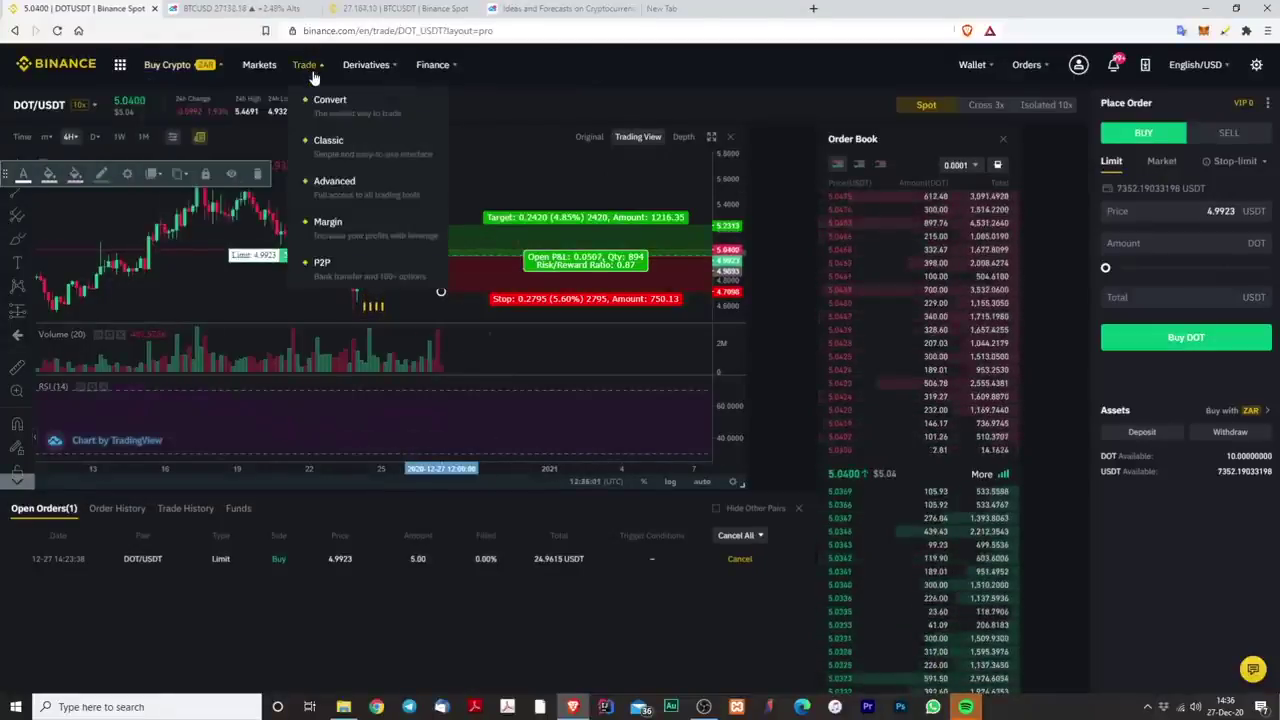
pyautogui.click(340, 230)
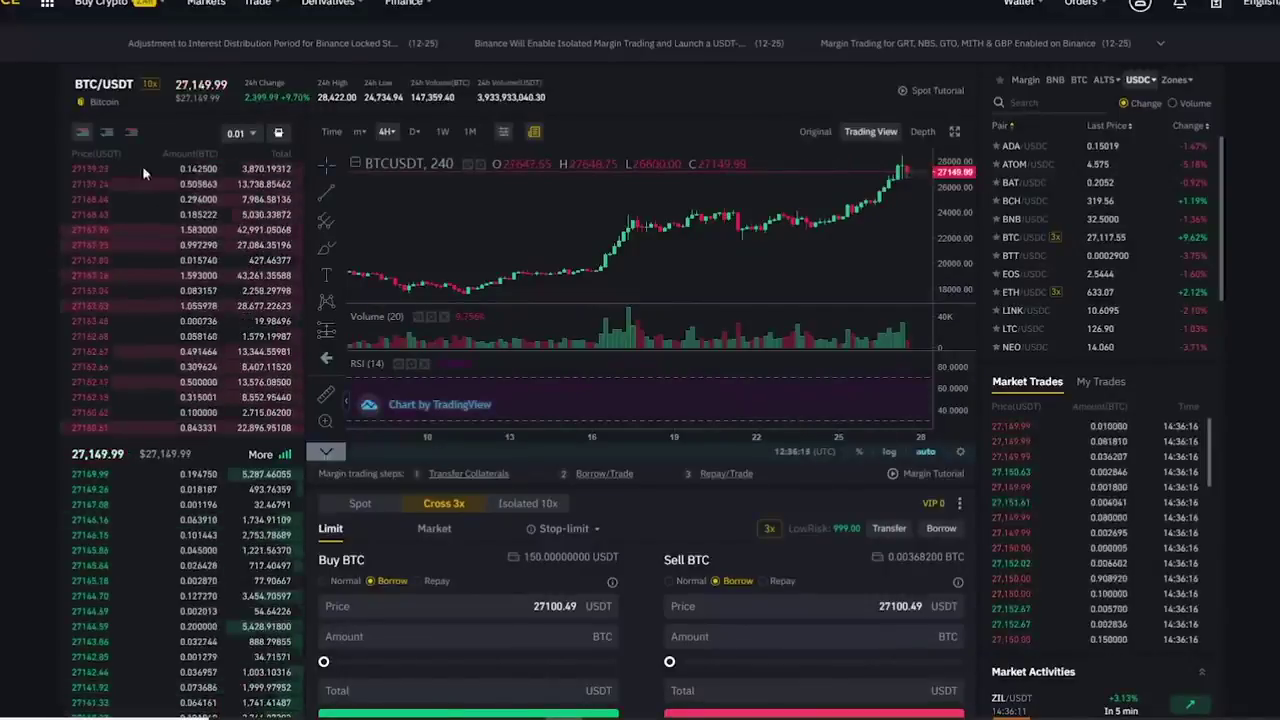
pyautogui.moveTo(180, 336)
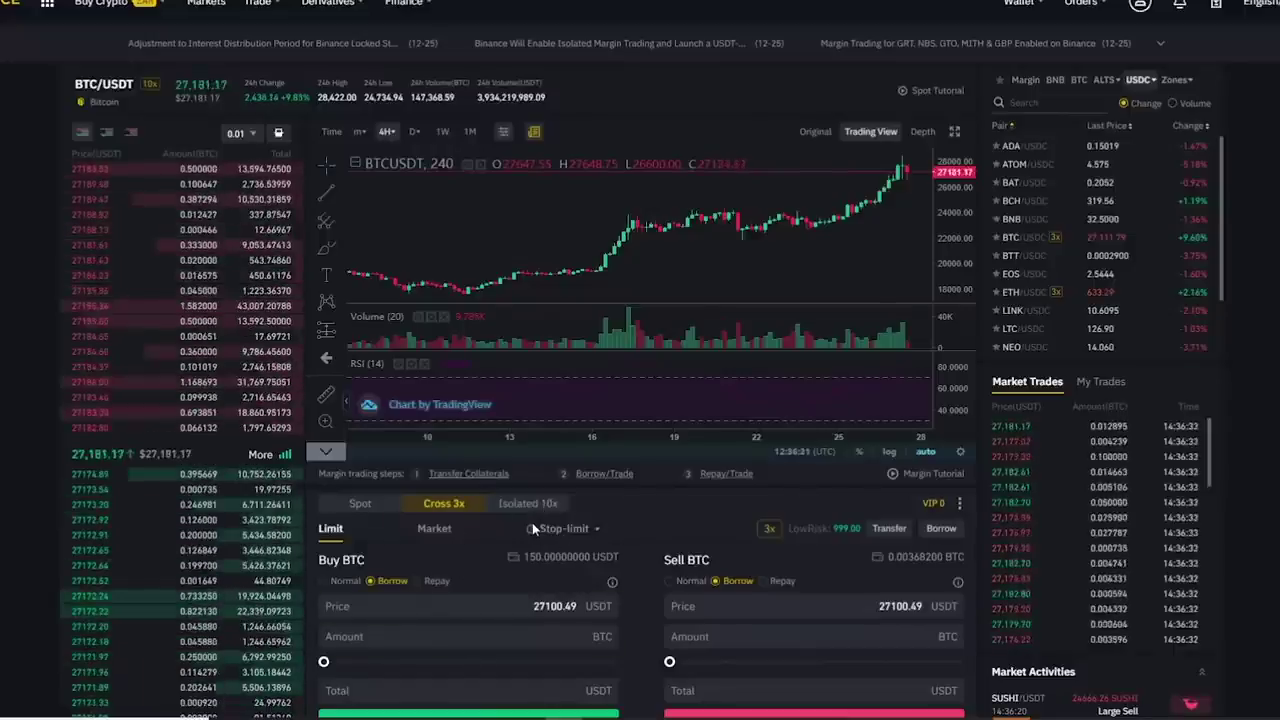
pyautogui.moveTo(729, 471)
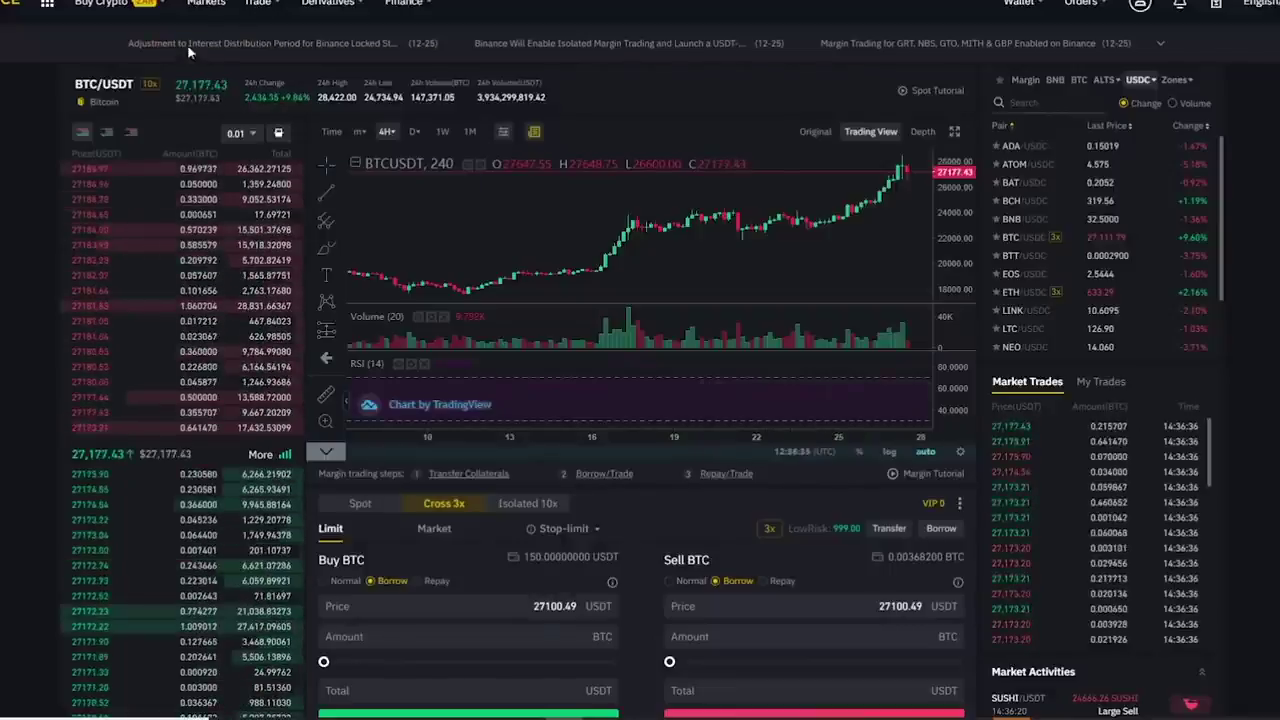
pyautogui.moveTo(243, 9)
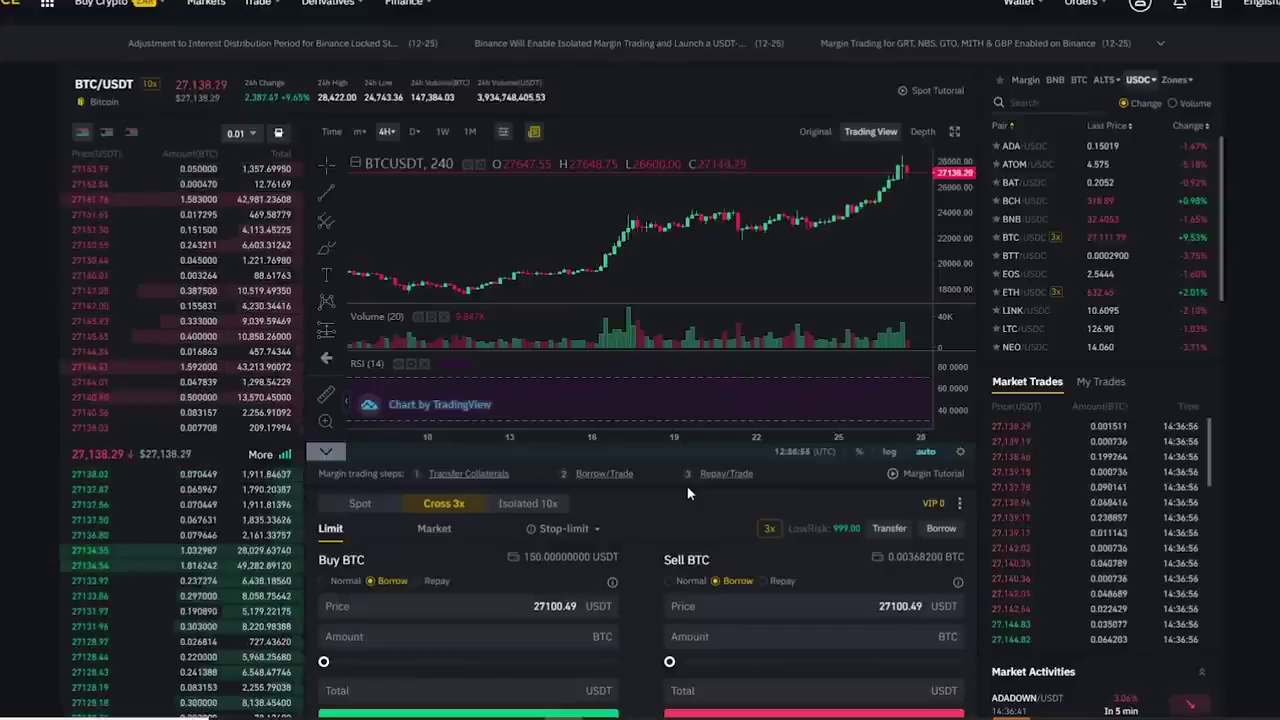
# Step: Open Binance Earn from the finance products in a new browser tab and switch to it
pyautogui.moveTo(410, 8)
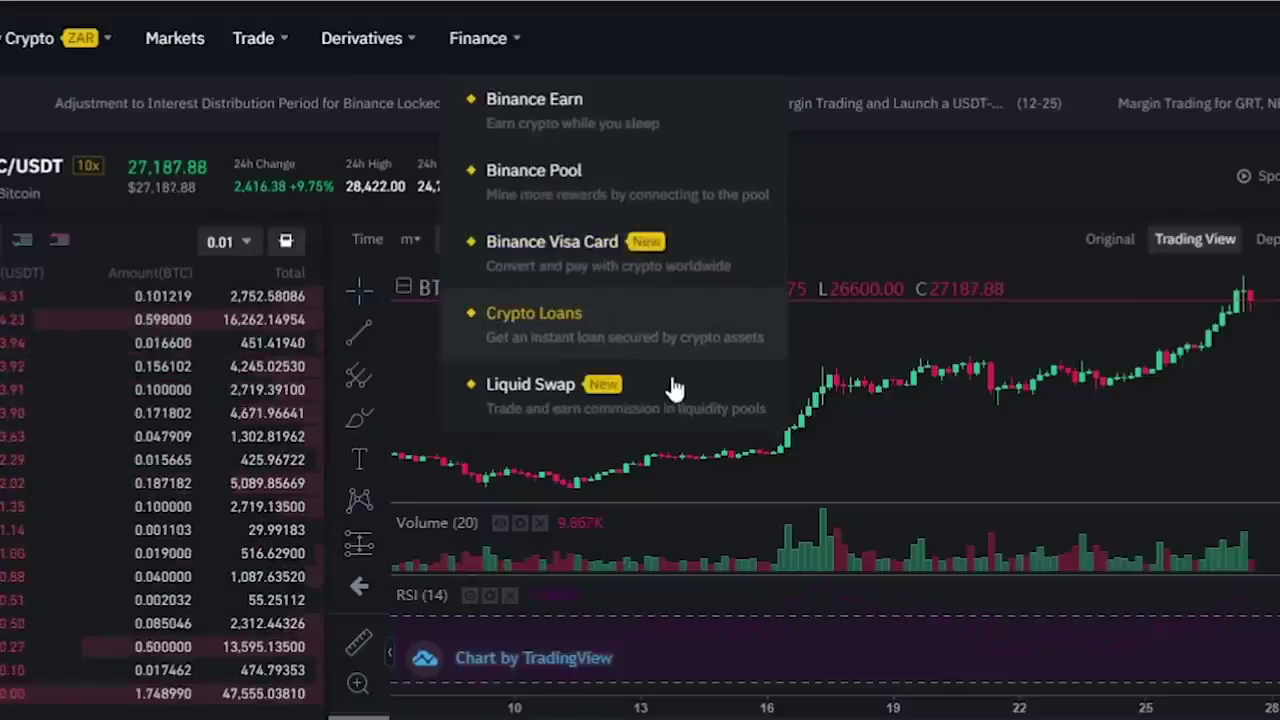
pyautogui.rightClick(584, 128)
pyautogui.click(600, 145)
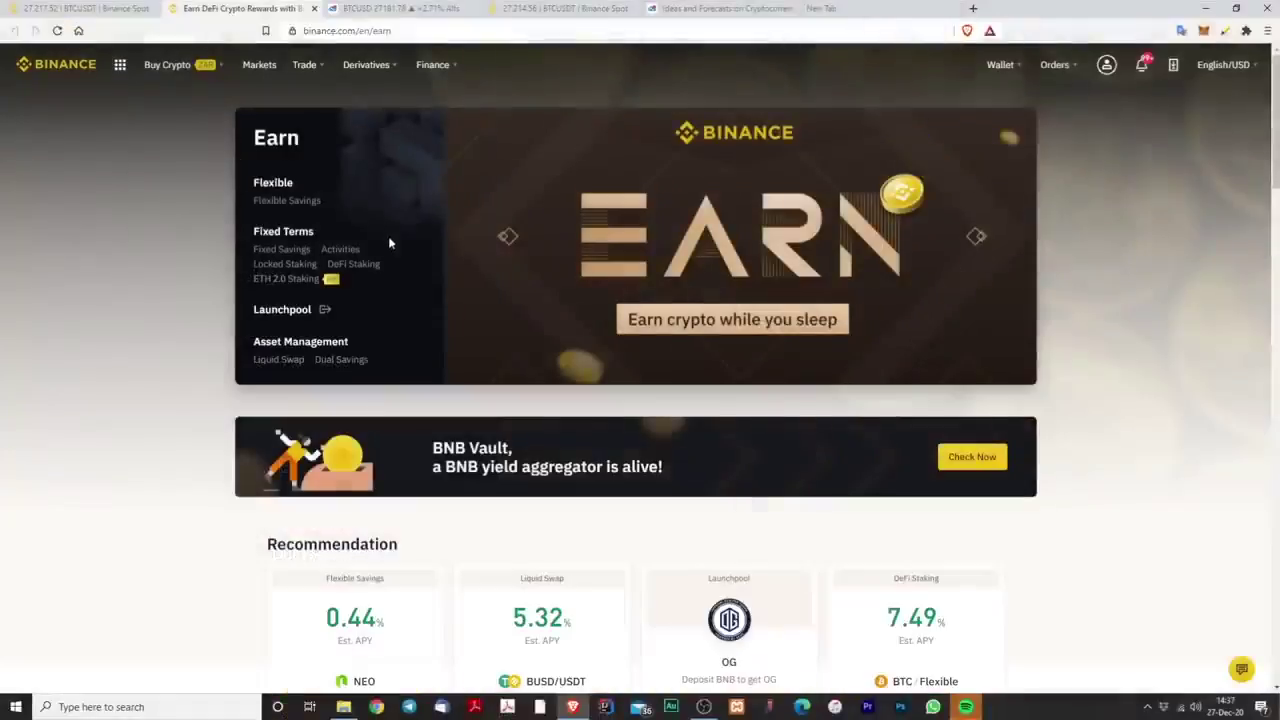
# Step: Examine the Earn page's recommendations and its Flexible, Fixed, Launchpool and Asset Management products, including the BTC DeFi Staking rate
pyautogui.scroll(-3, 600, 295)
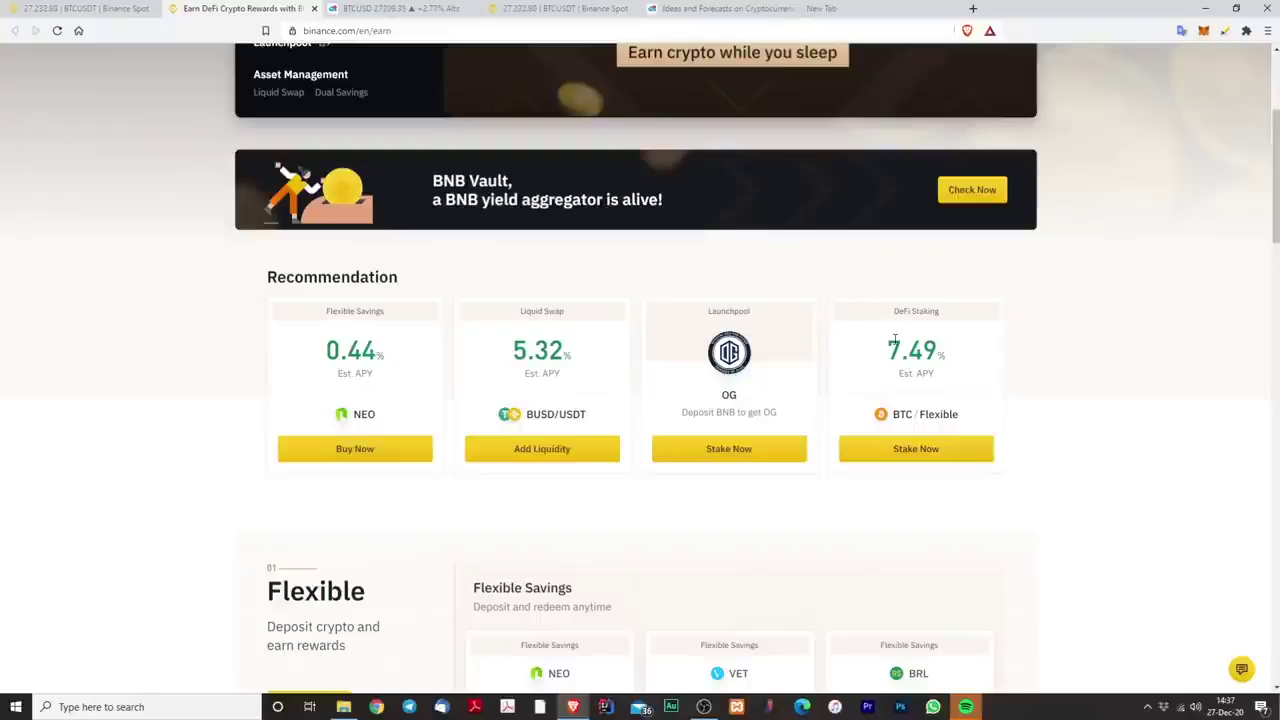
pyautogui.moveTo(888, 345); pyautogui.dragTo(917, 343)
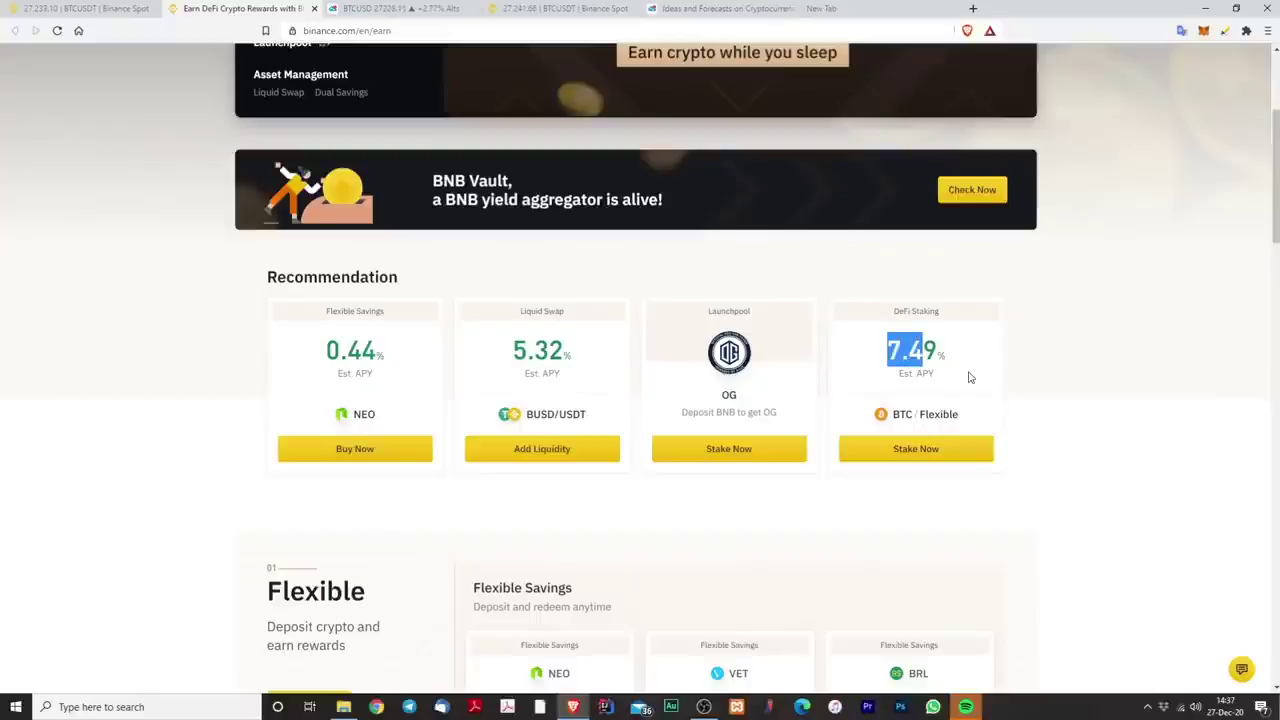
pyautogui.click(1031, 354)
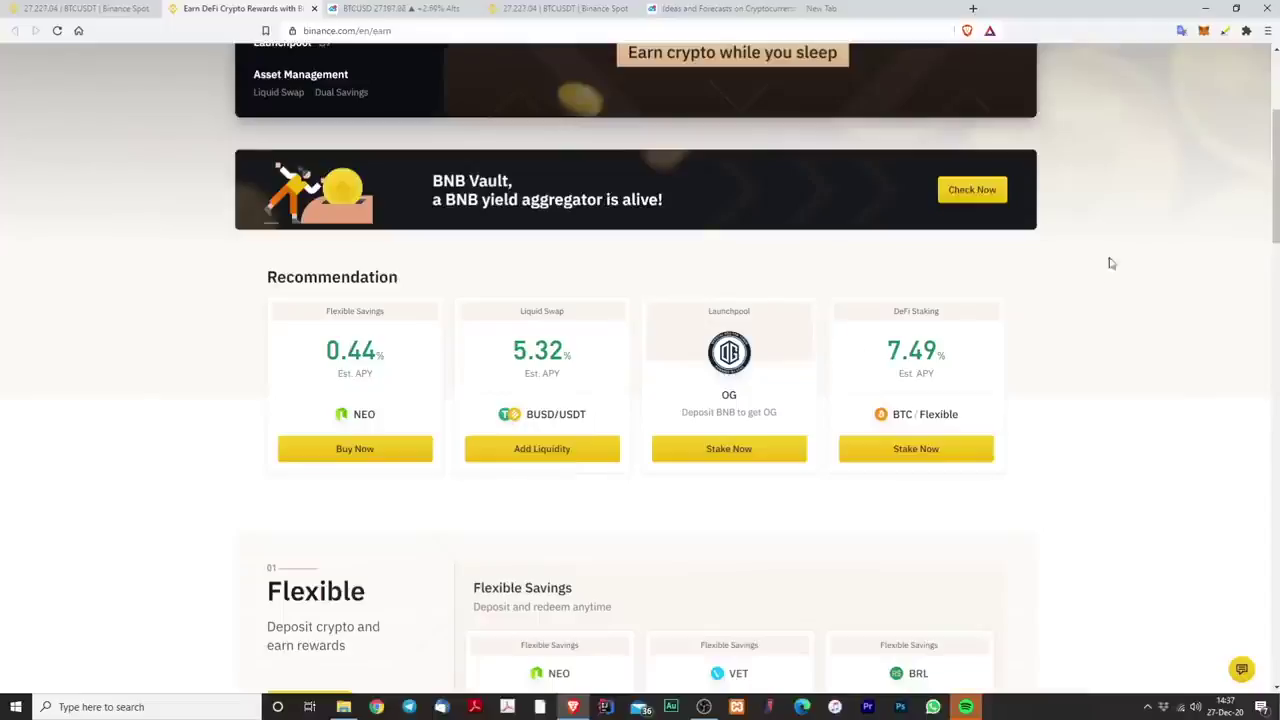
pyautogui.scroll(-4, 1020, 326)
pyautogui.scroll(-4, 1022, 327)
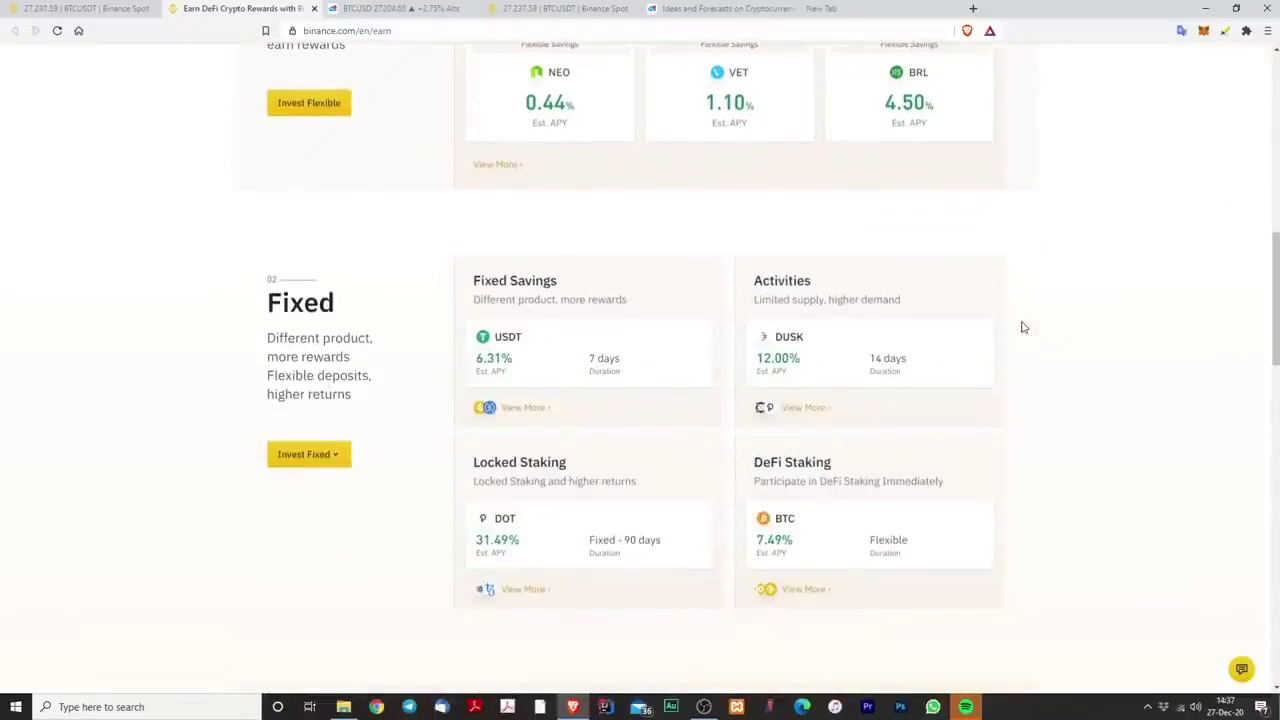
pyautogui.scroll(-3, 646, 317)
pyautogui.scroll(-1, 645, 318)
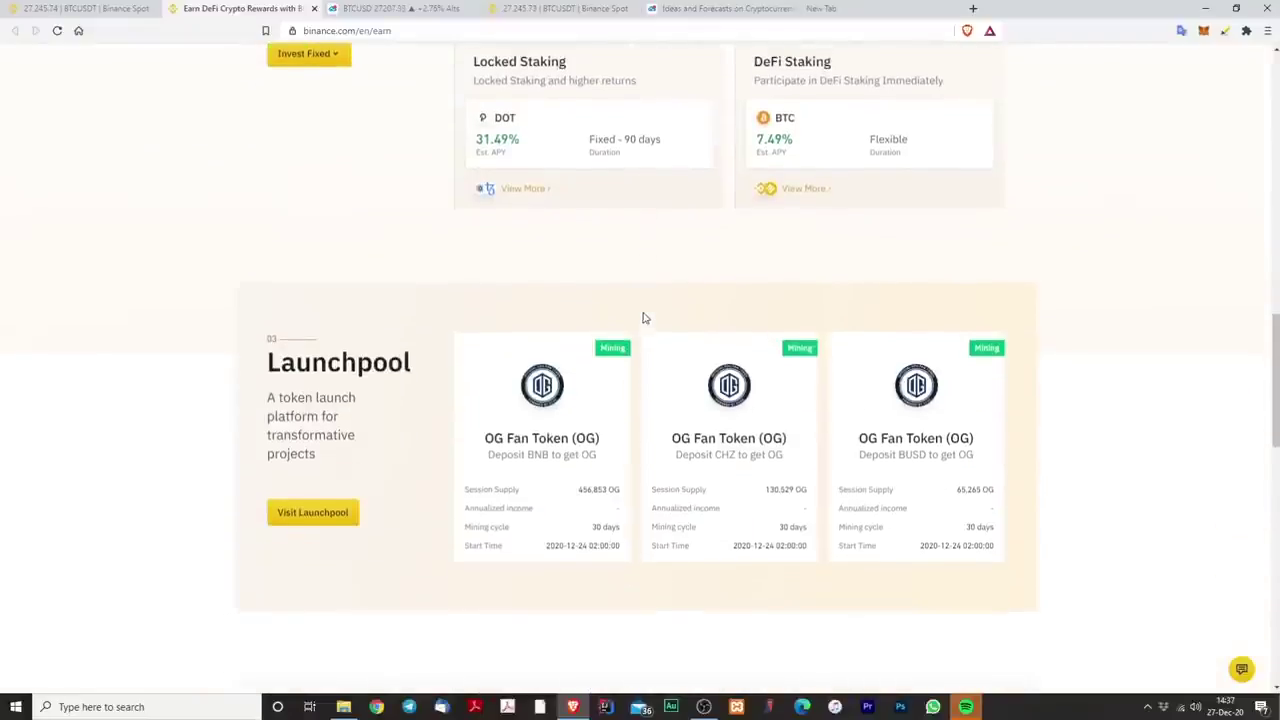
pyautogui.scroll(-3, 866, 392)
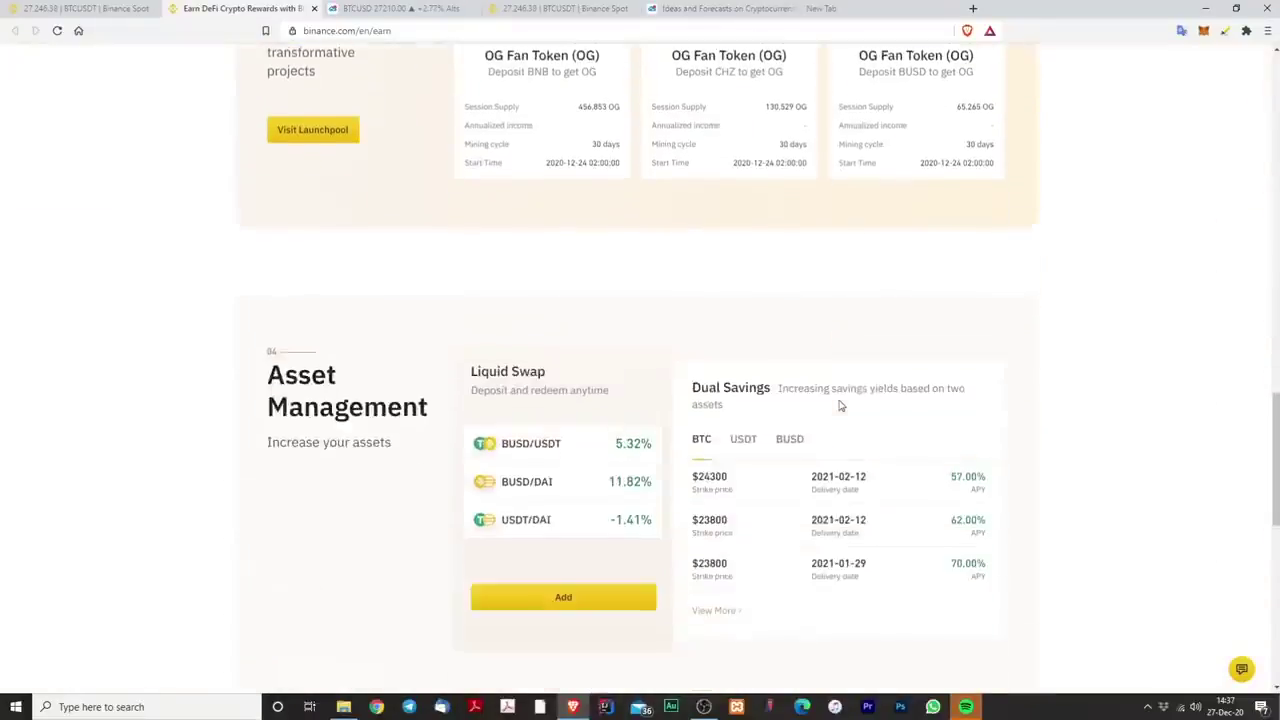
pyautogui.scroll(-3, 880, 418)
pyautogui.scroll(9, 888, 403)
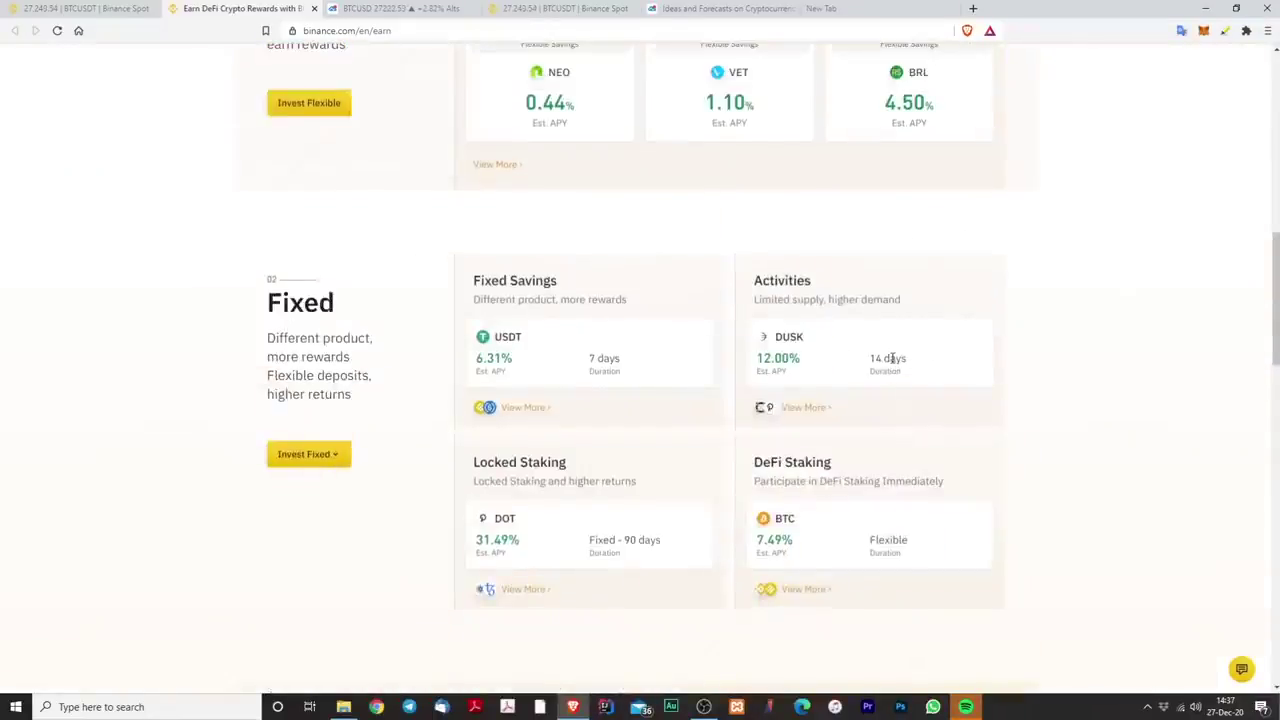
pyautogui.scroll(-2, 908, 343)
pyautogui.scroll(4, 914, 300)
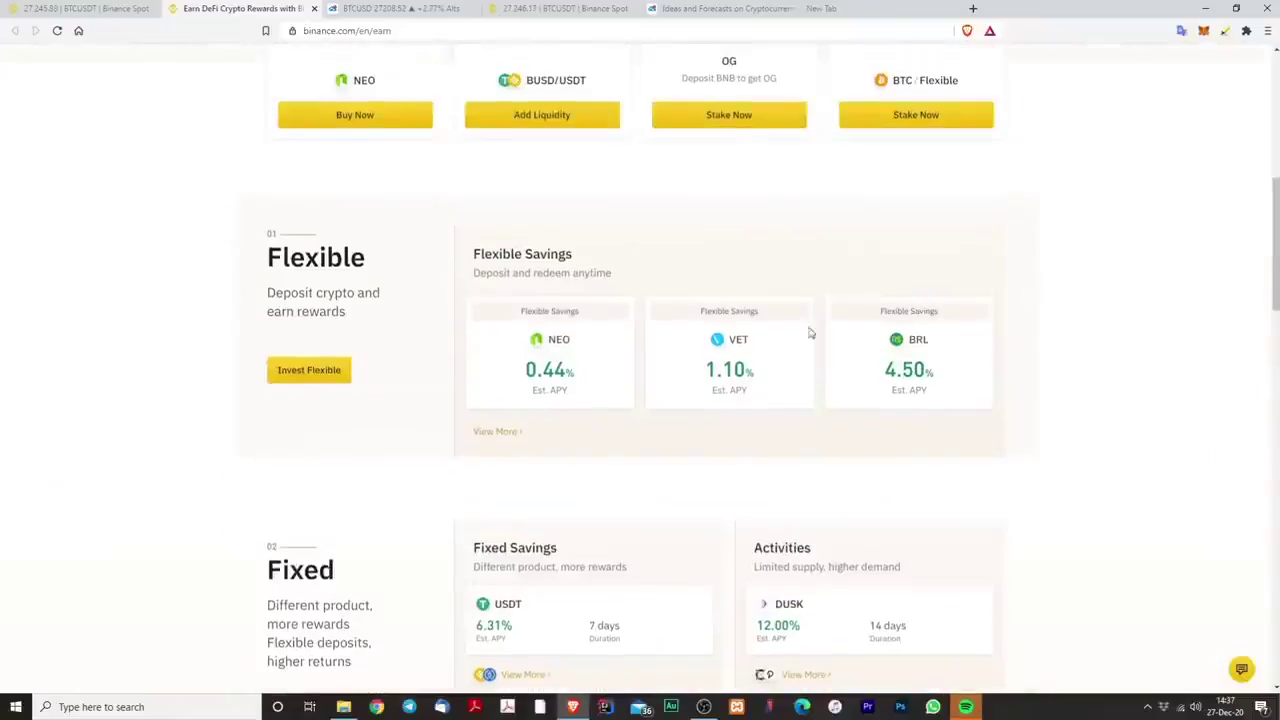
pyautogui.scroll(5, 620, 334)
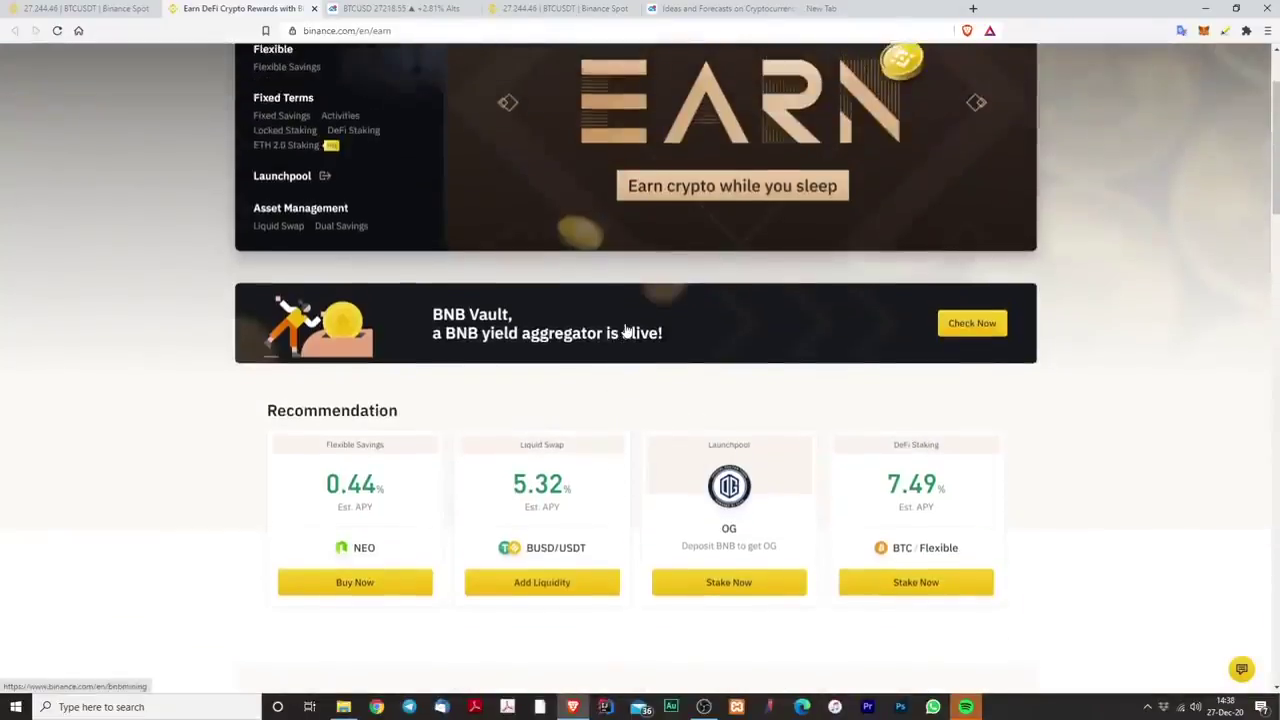
pyautogui.scroll(2, 891, 310)
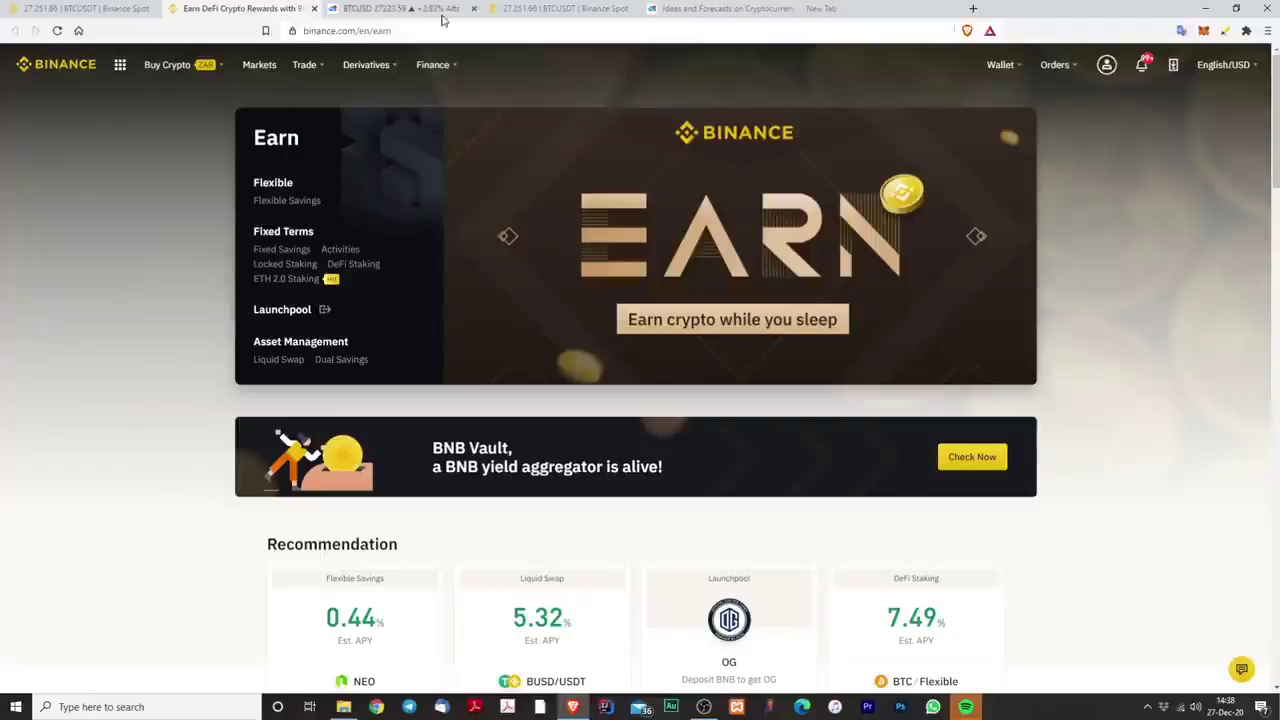
pyautogui.moveTo(440, 66)
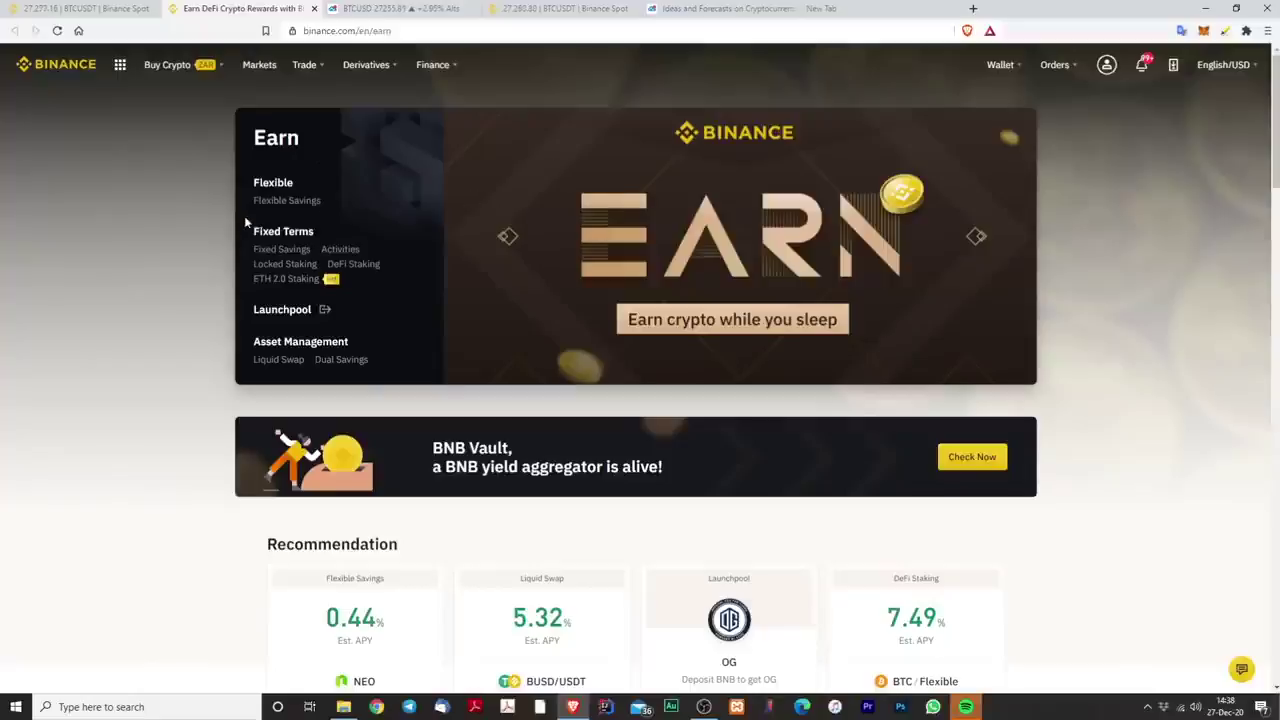
# Step: Return to the first BTC/USDT tab, open the Pool wallet from the wallet overview, and reveal its balance, dismissing the notice
pyautogui.click(535, 10)
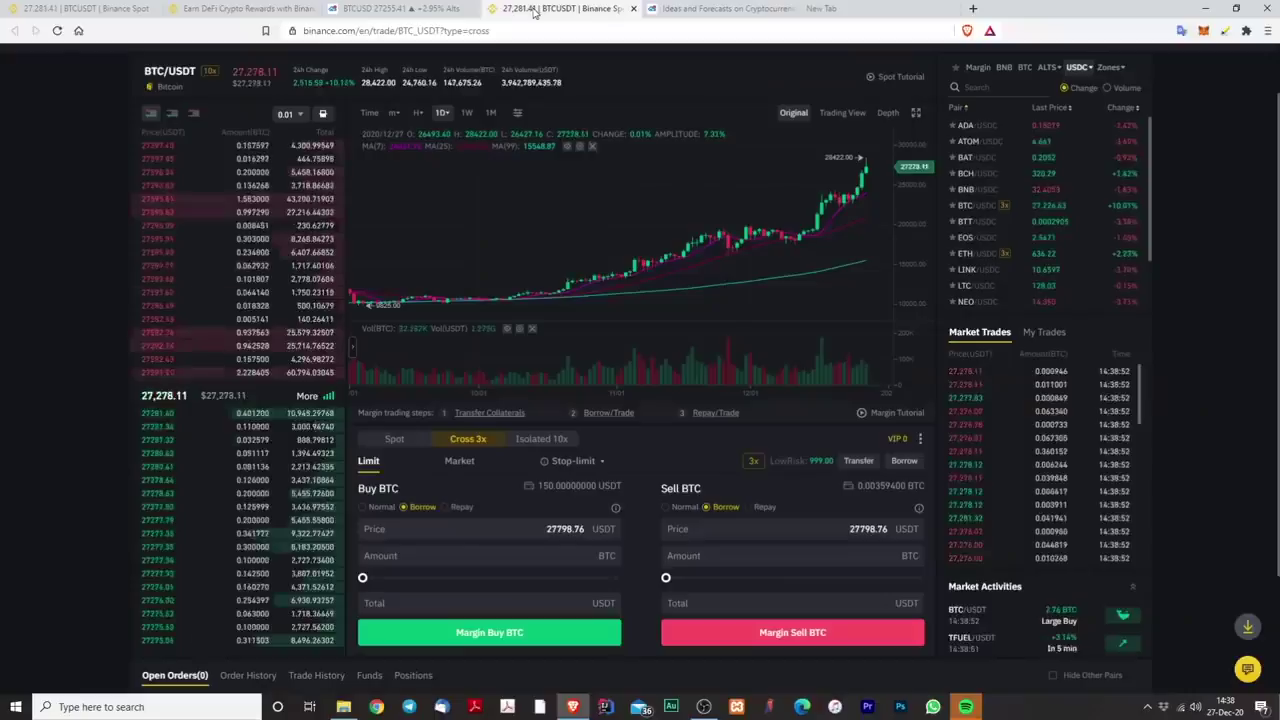
pyautogui.click(80, 10)
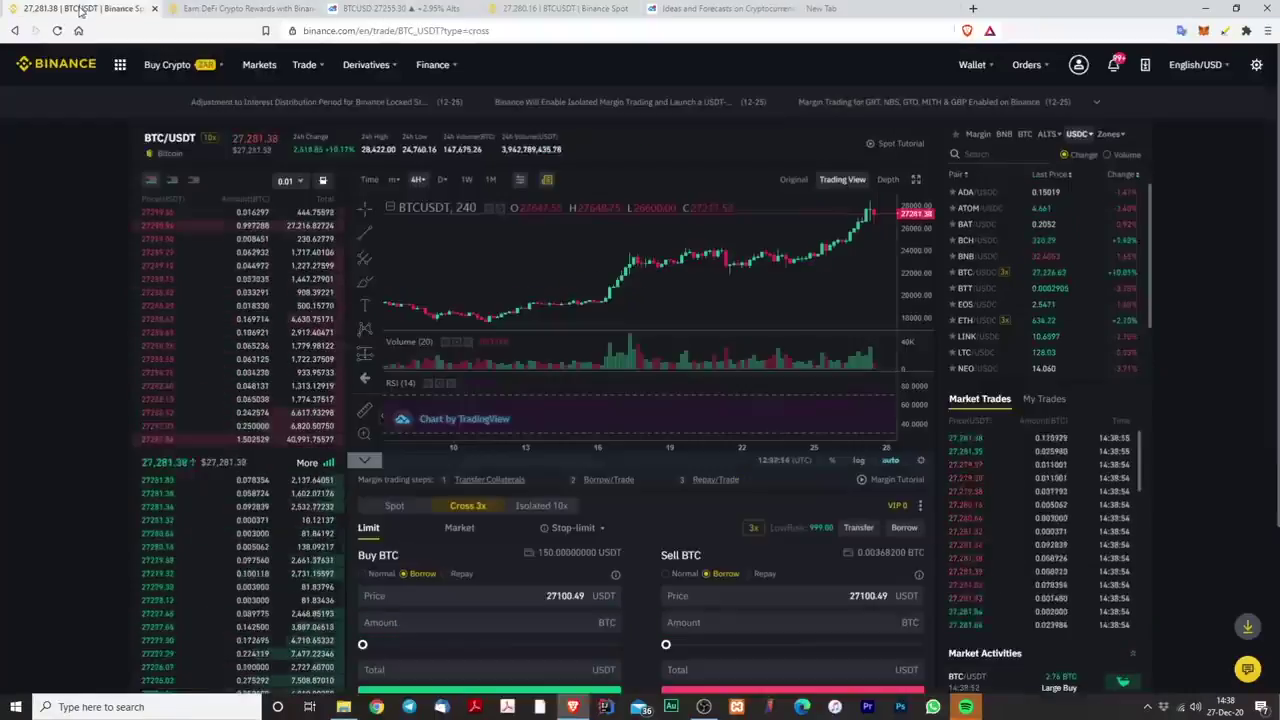
pyautogui.click(990, 103)
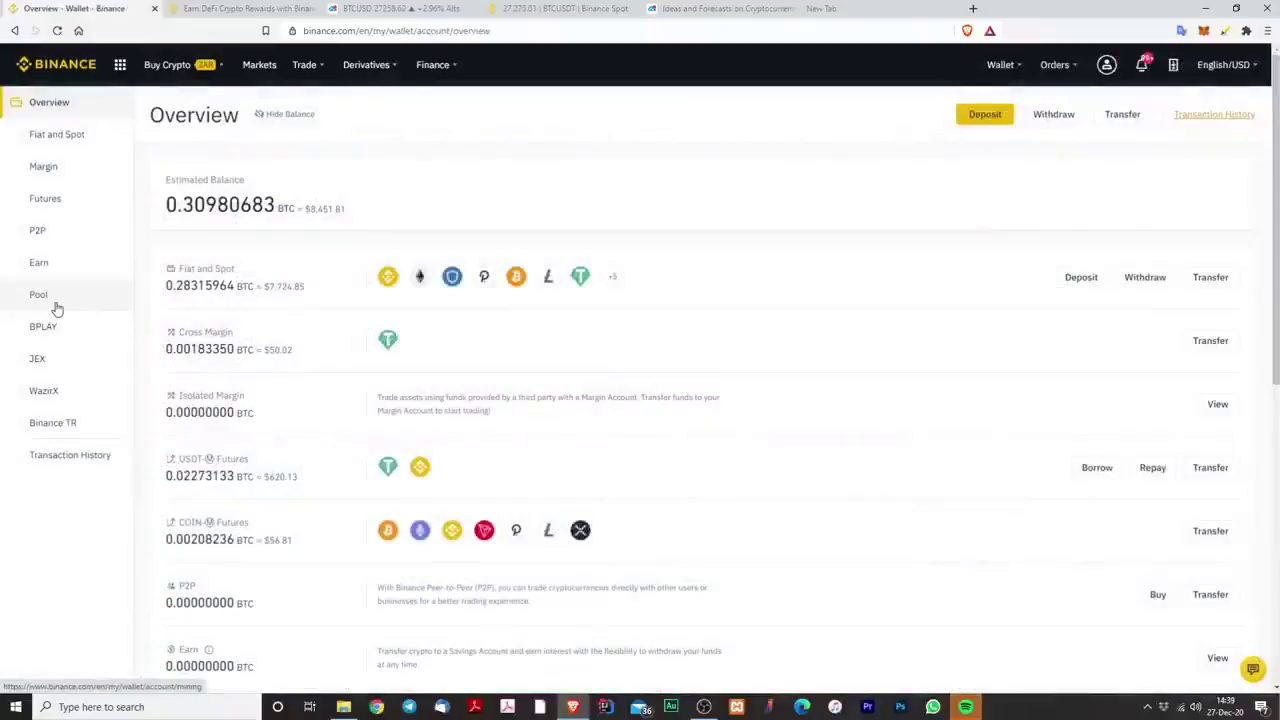
pyautogui.click(55, 307)
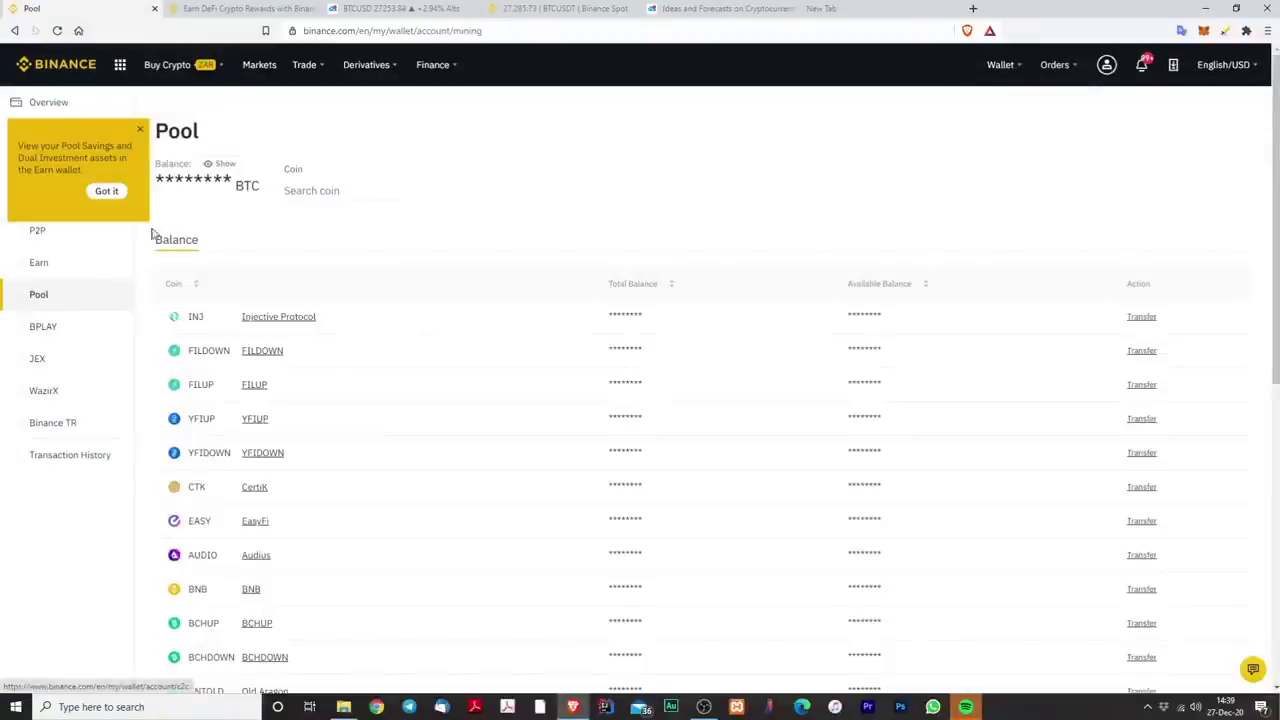
pyautogui.click(215, 163)
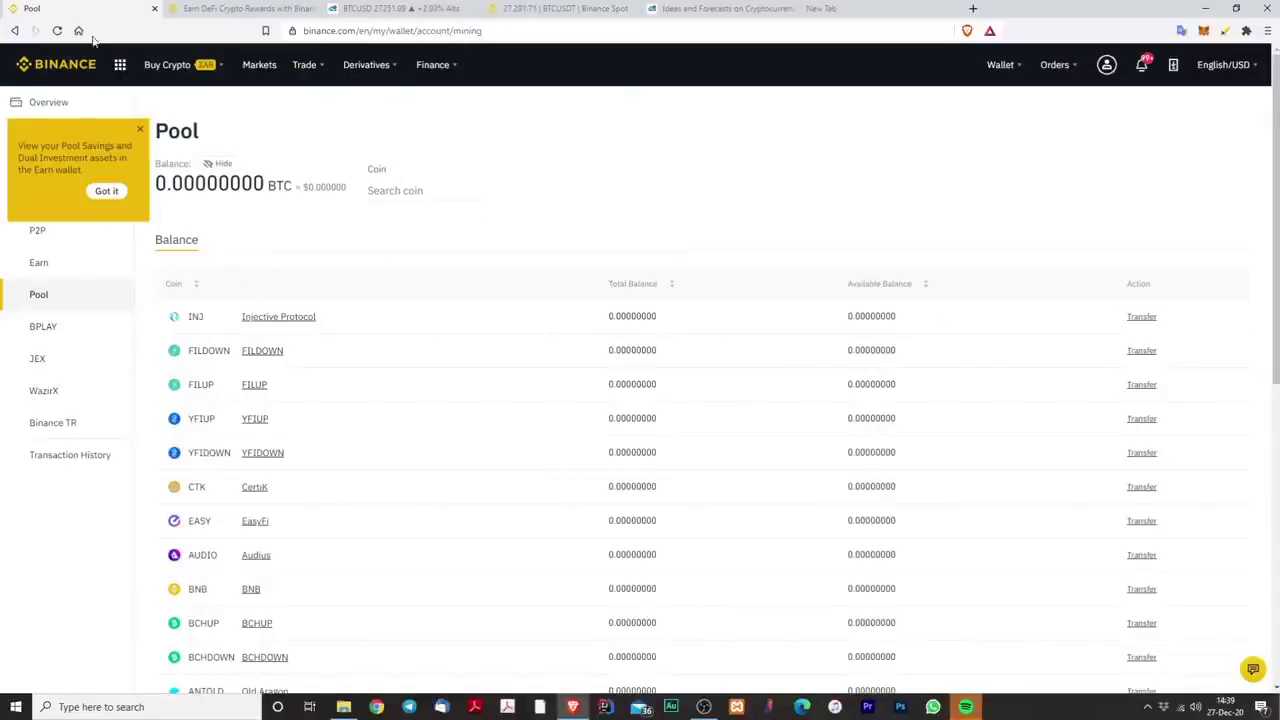
pyautogui.click(102, 190)
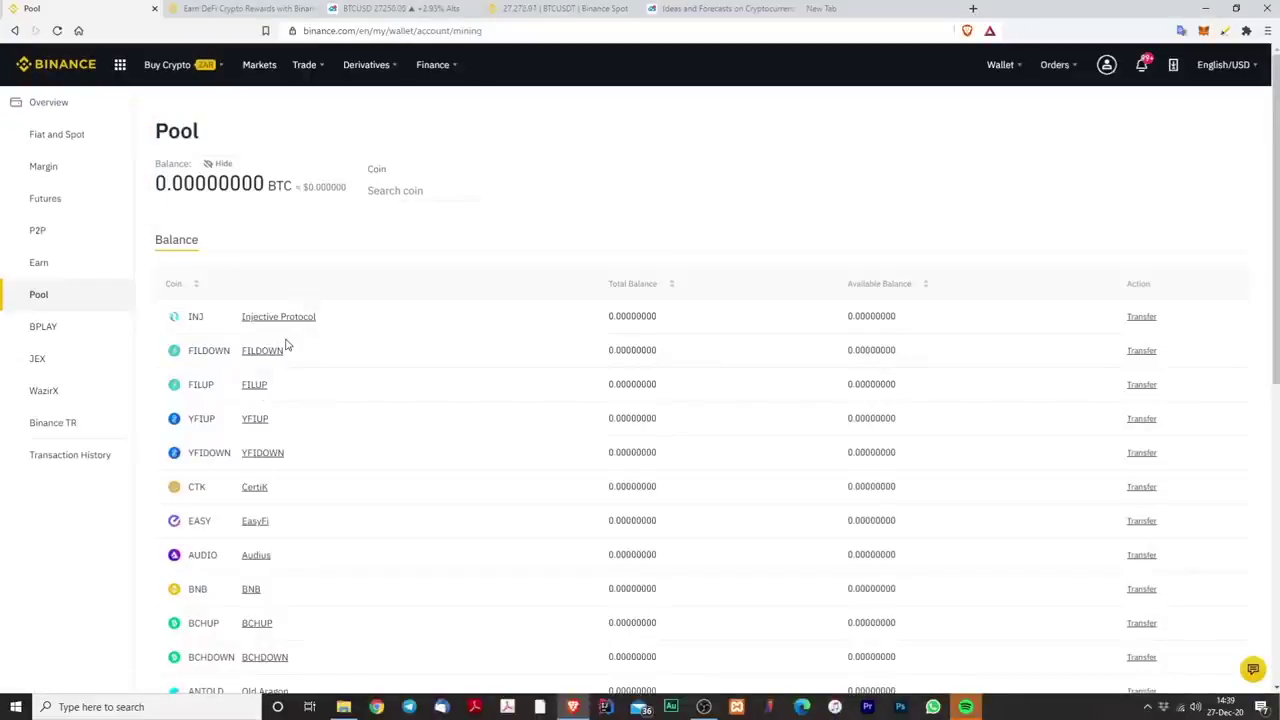
# Step: In the Earn wallet, check Locked Staking and view the ETH 2.0 Staking page, returning to the Earn wallet
pyautogui.click(78, 270)
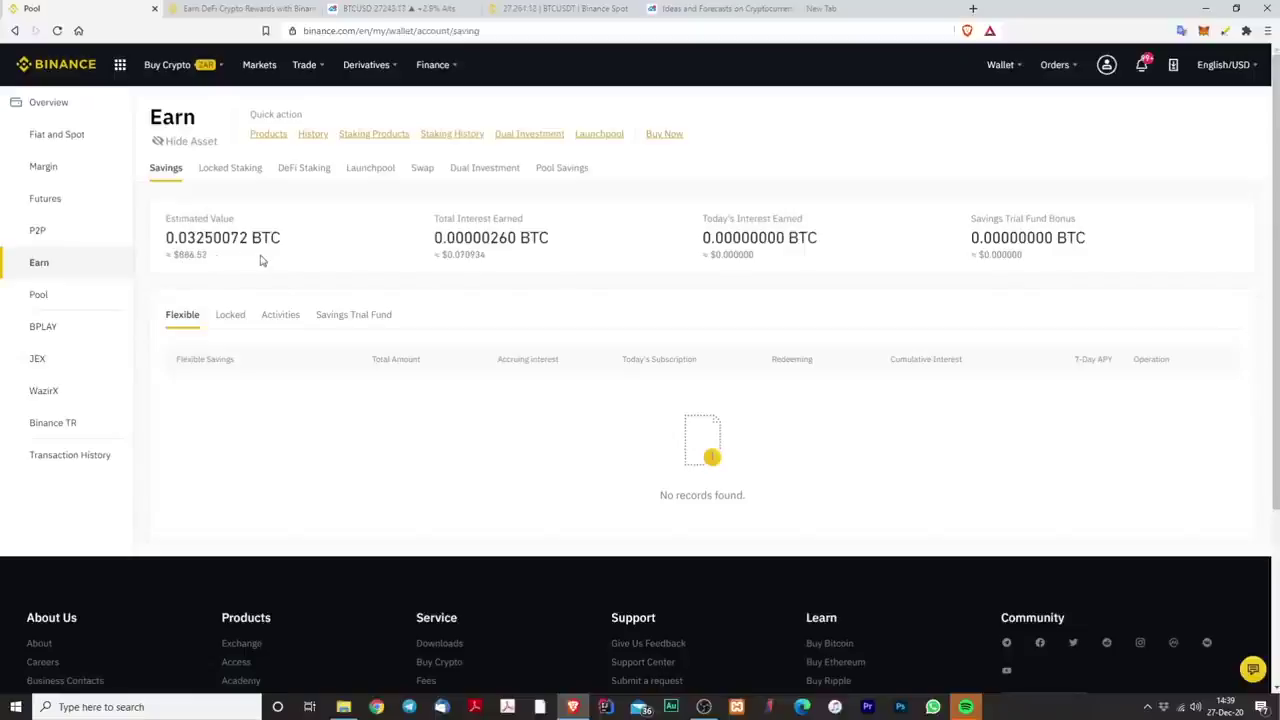
pyautogui.click(228, 171)
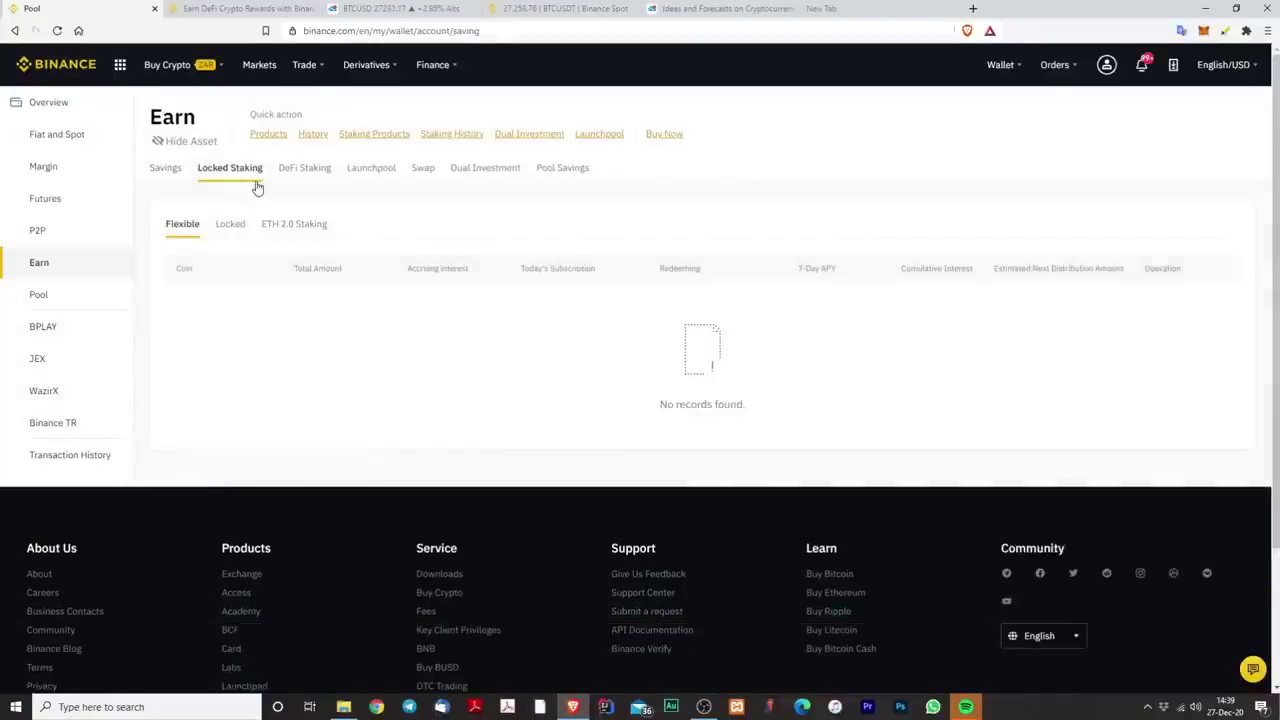
pyautogui.click(296, 228)
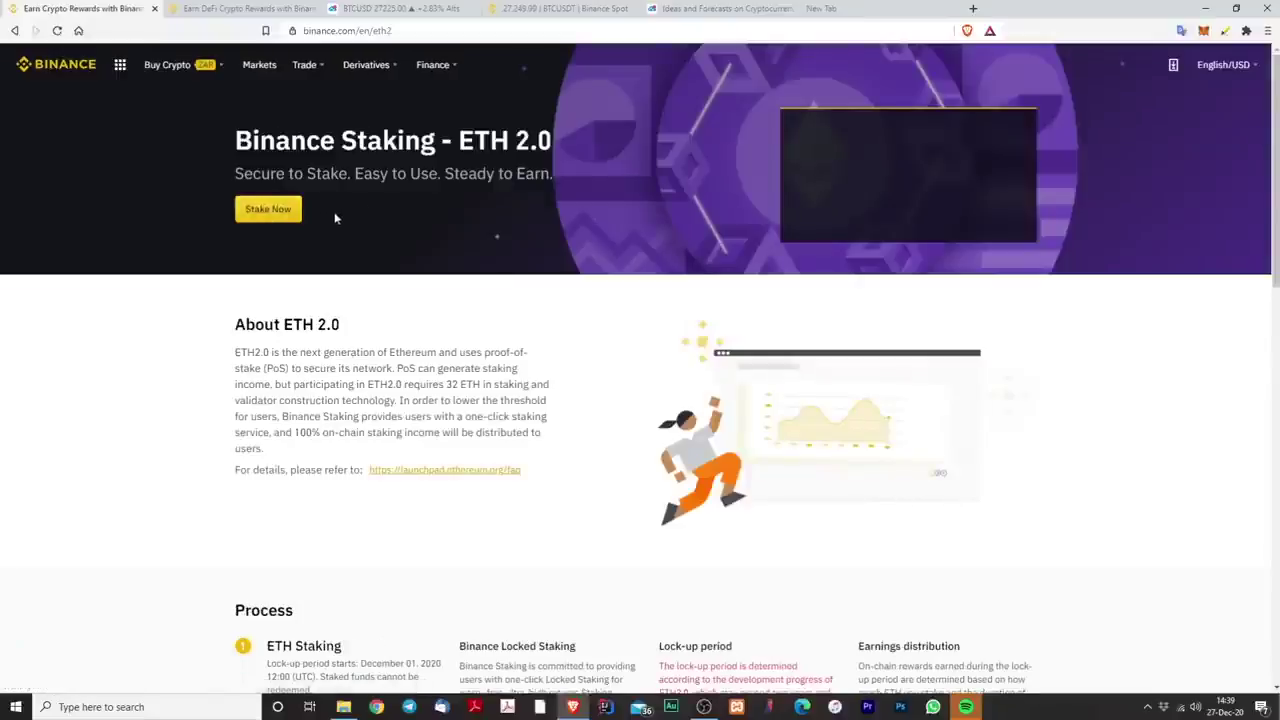
pyautogui.click(14, 30)
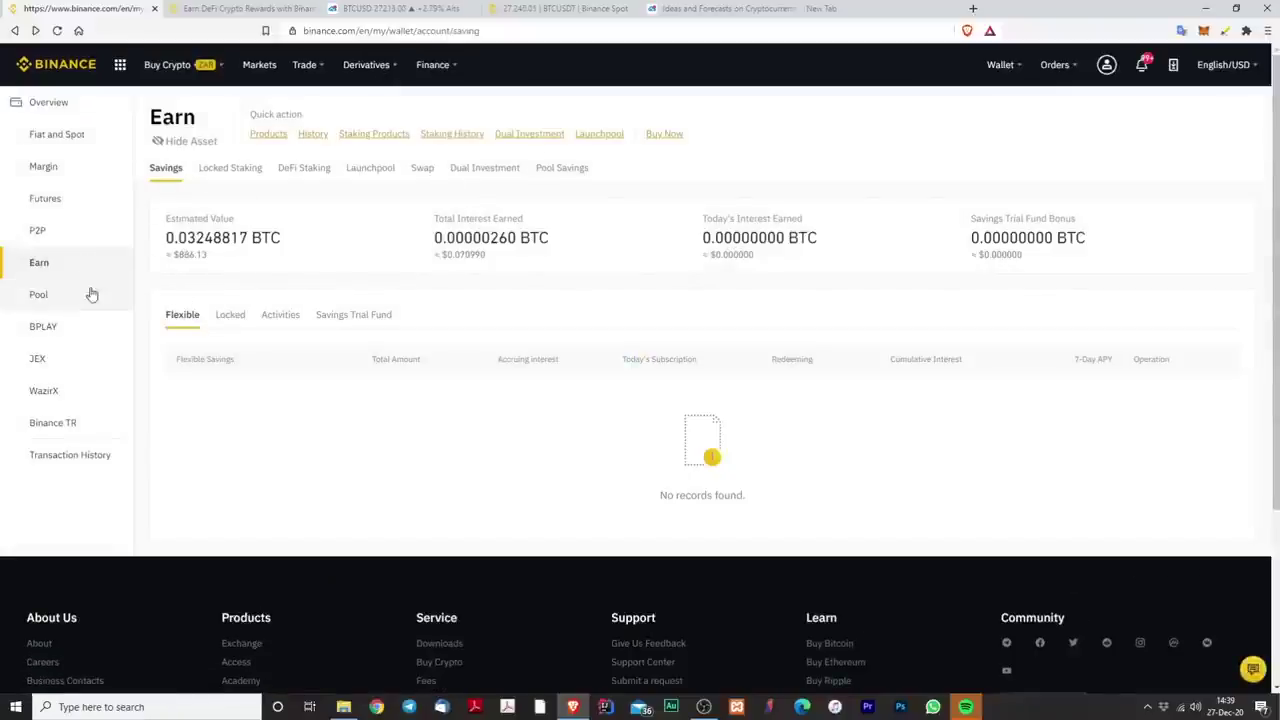
# Step: Check the Earn wallet's Launchpool section and the Locked, Flexible and Activities records under Savings
pyautogui.click(370, 170)
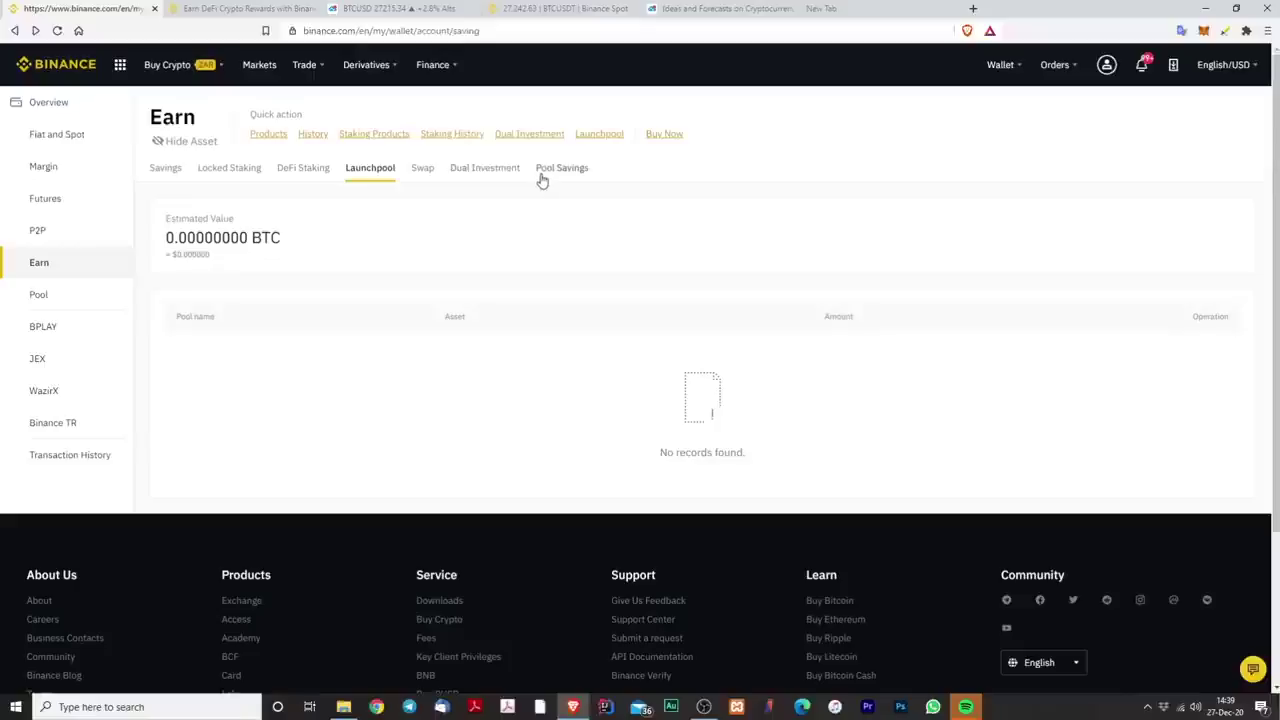
pyautogui.click(158, 170)
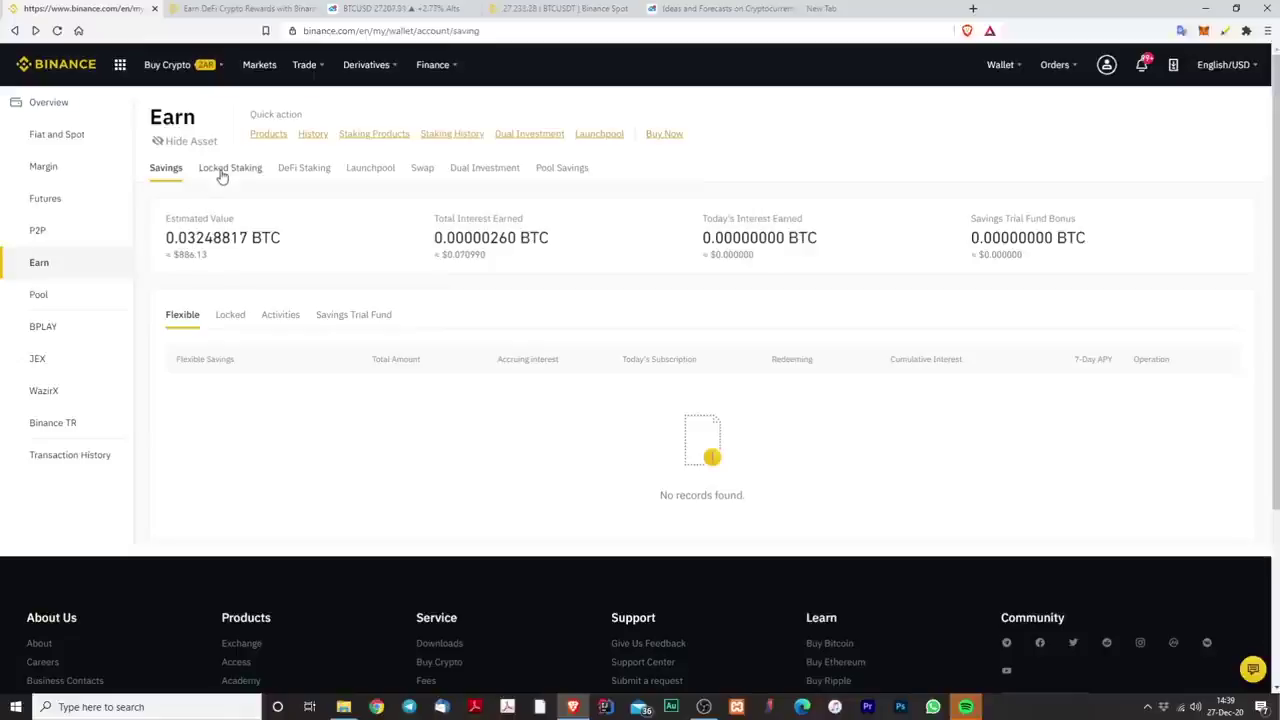
pyautogui.click(222, 316)
pyautogui.click(187, 317)
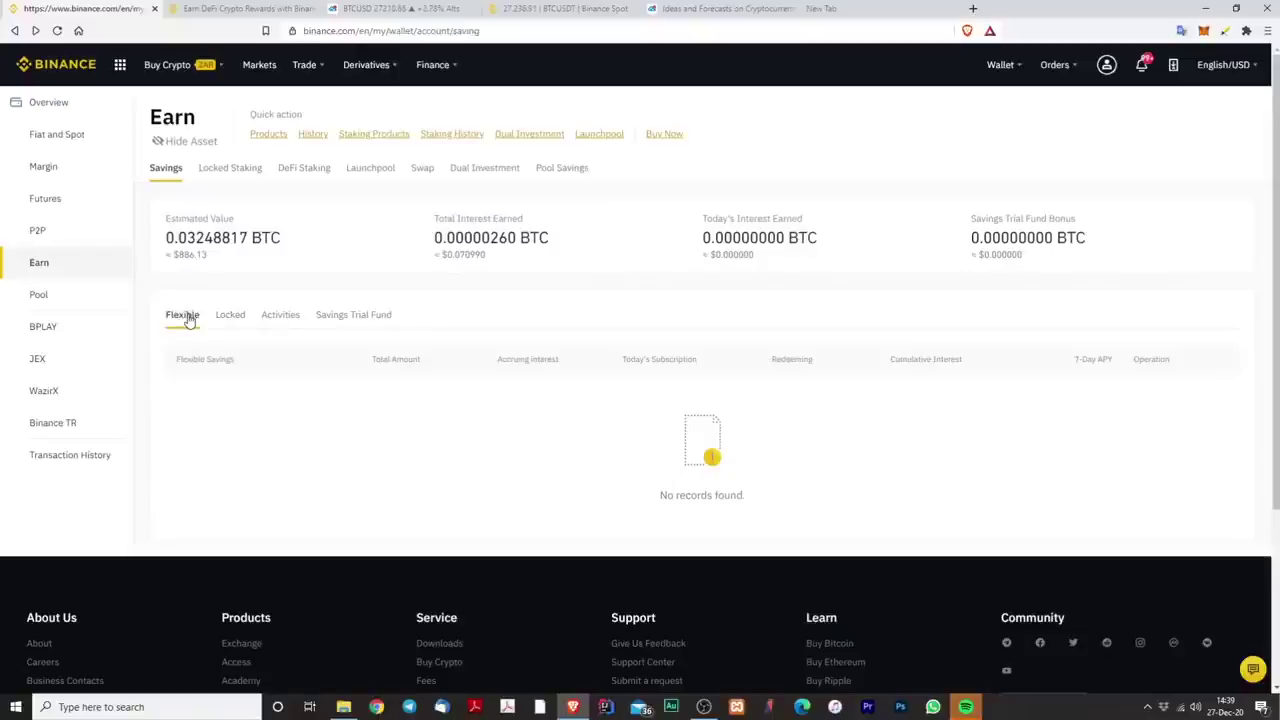
pyautogui.click(268, 320)
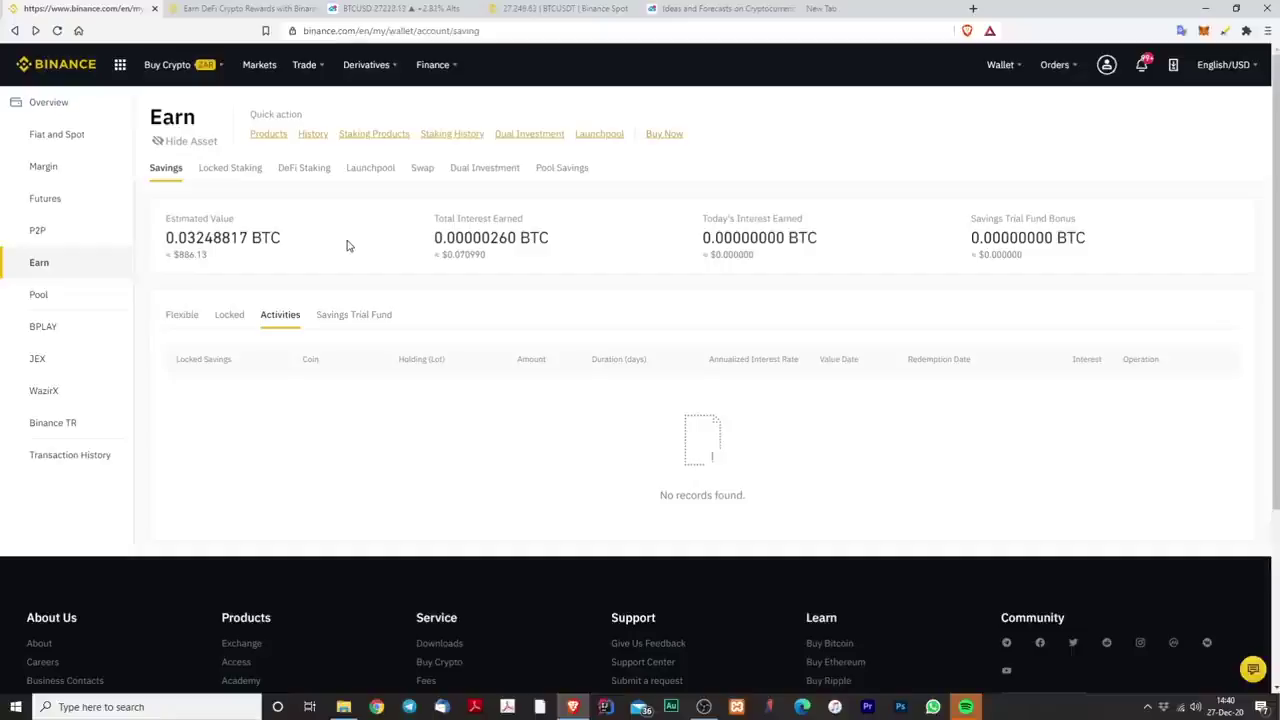
# Step: Open the BTCUSDT perpetual trading page in USDT-M Futures and review its order form, margin ratio and asset balances
pyautogui.moveTo(316, 64)
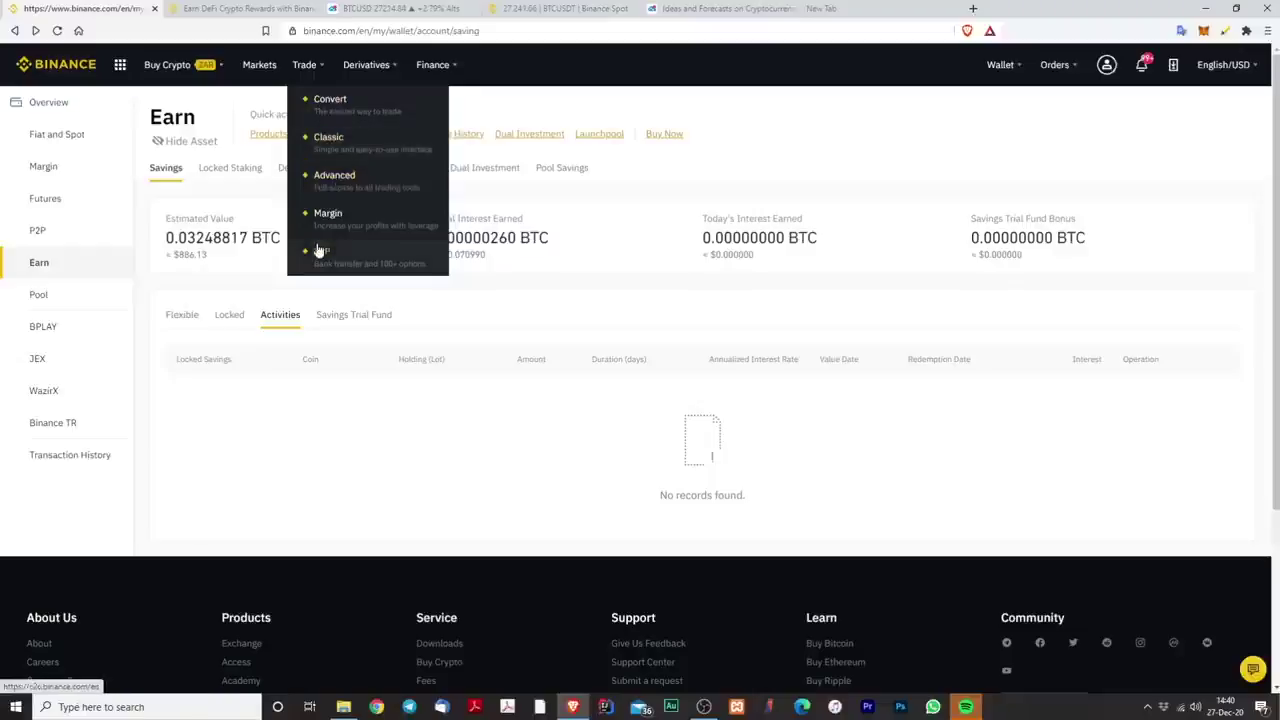
pyautogui.moveTo(356, 72)
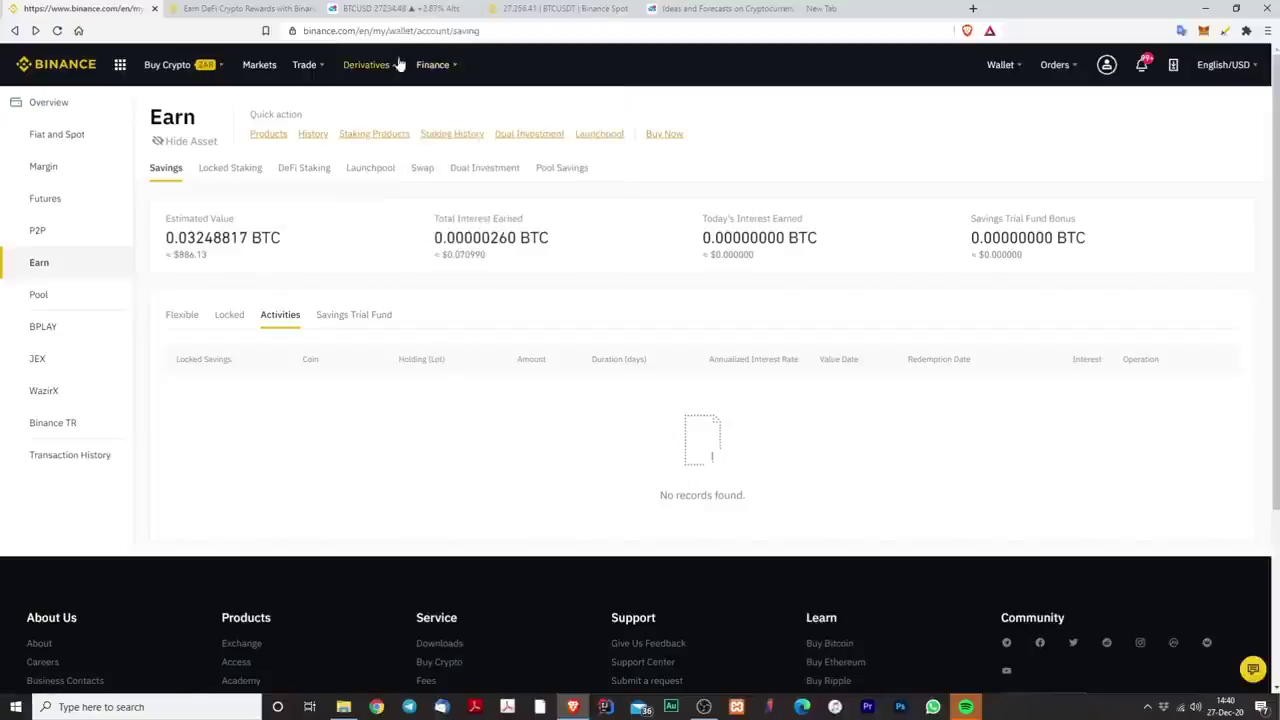
pyautogui.moveTo(396, 66)
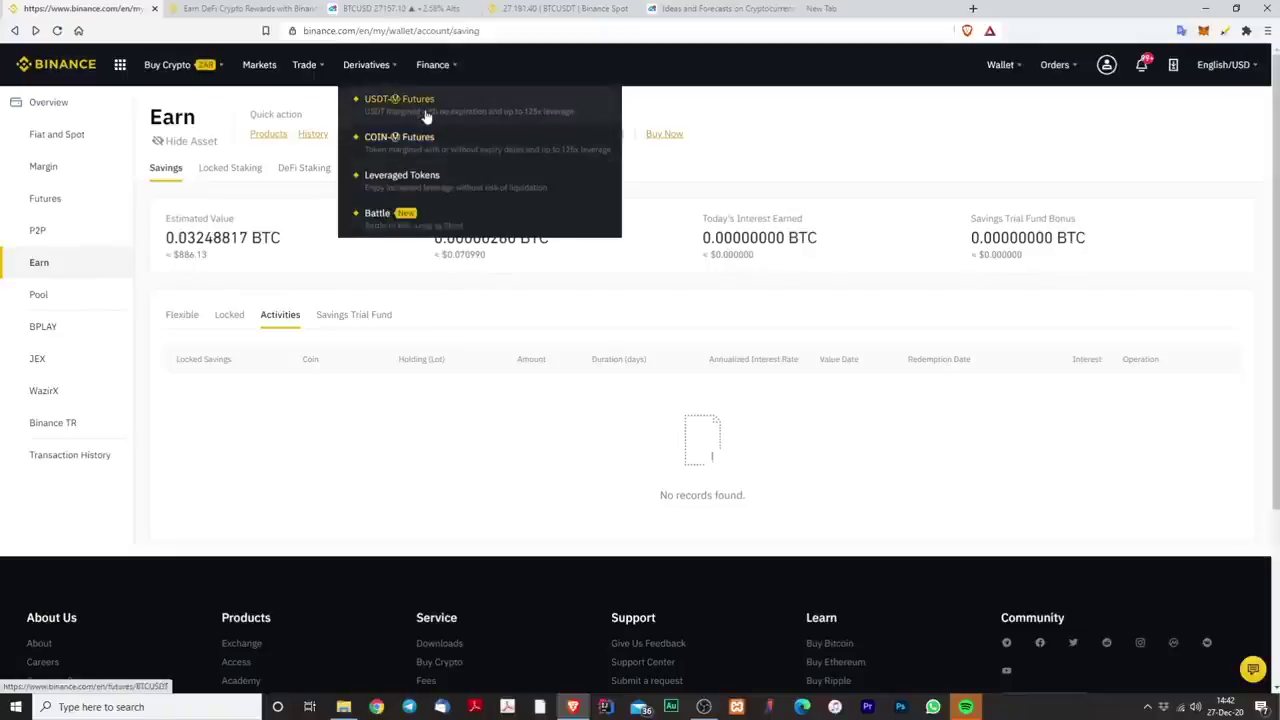
pyautogui.click(446, 116)
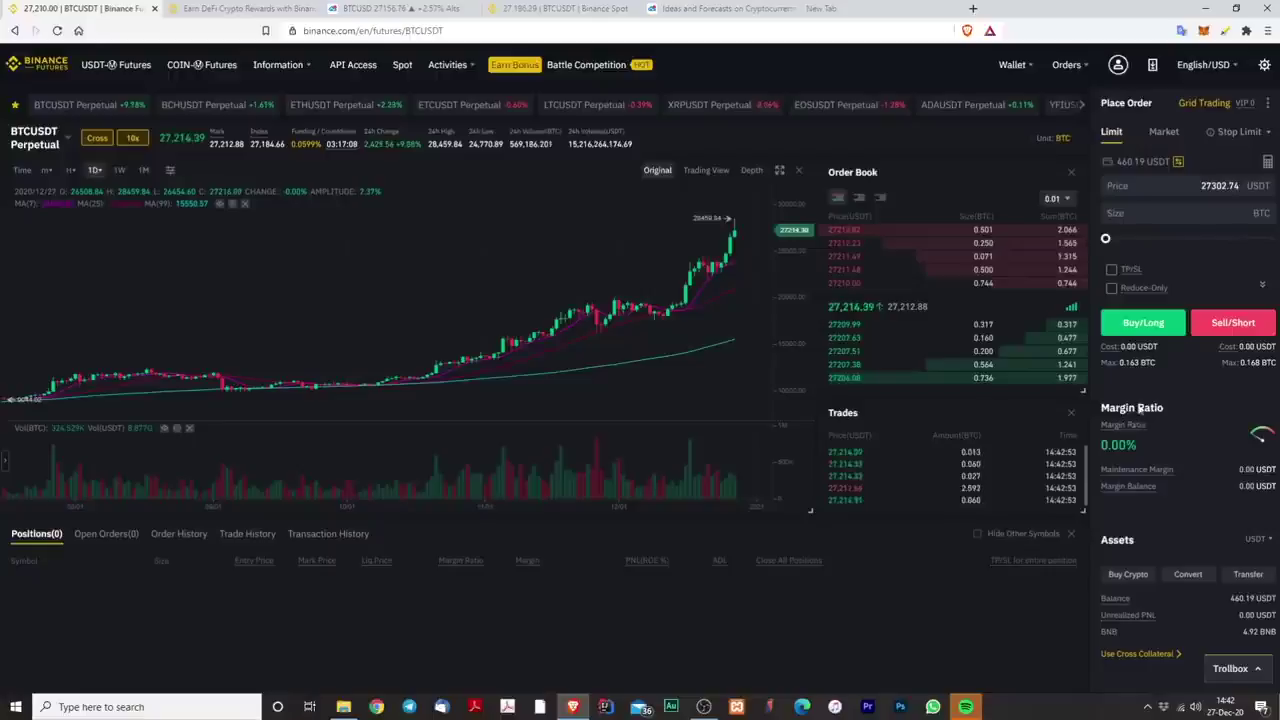
pyautogui.scroll(-1, 1140, 470)
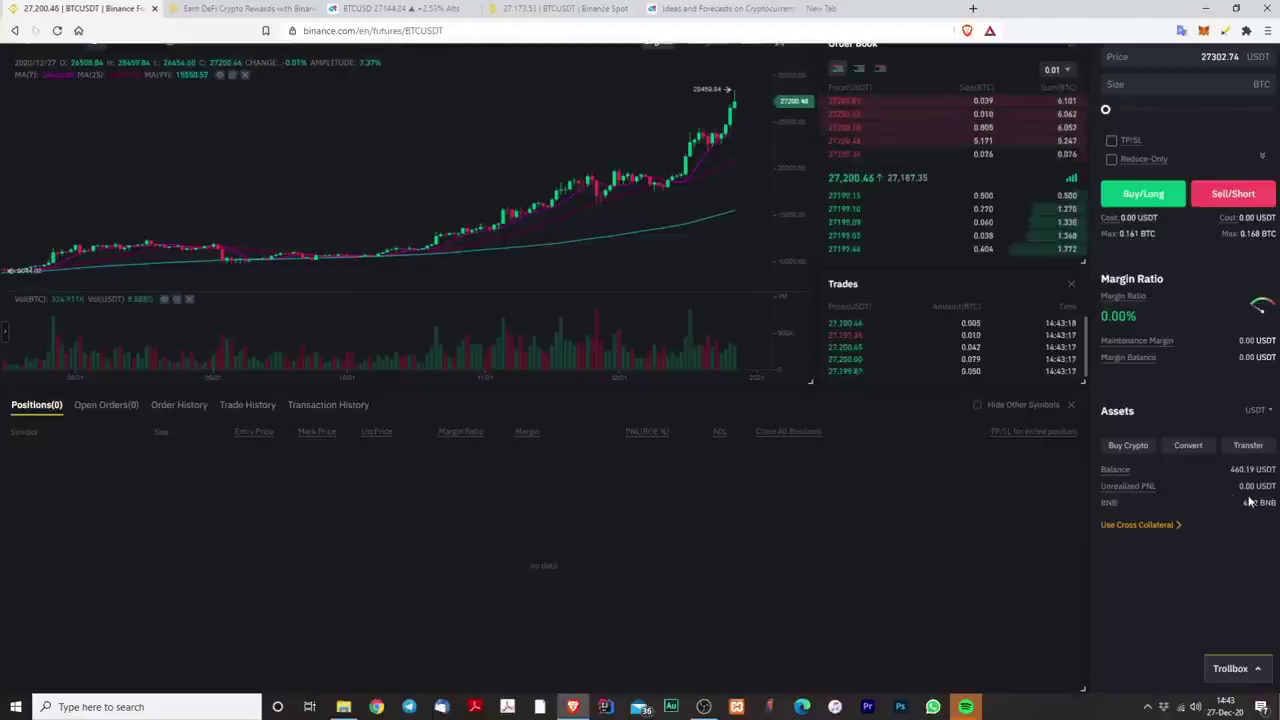
pyautogui.scroll(2, 747, 646)
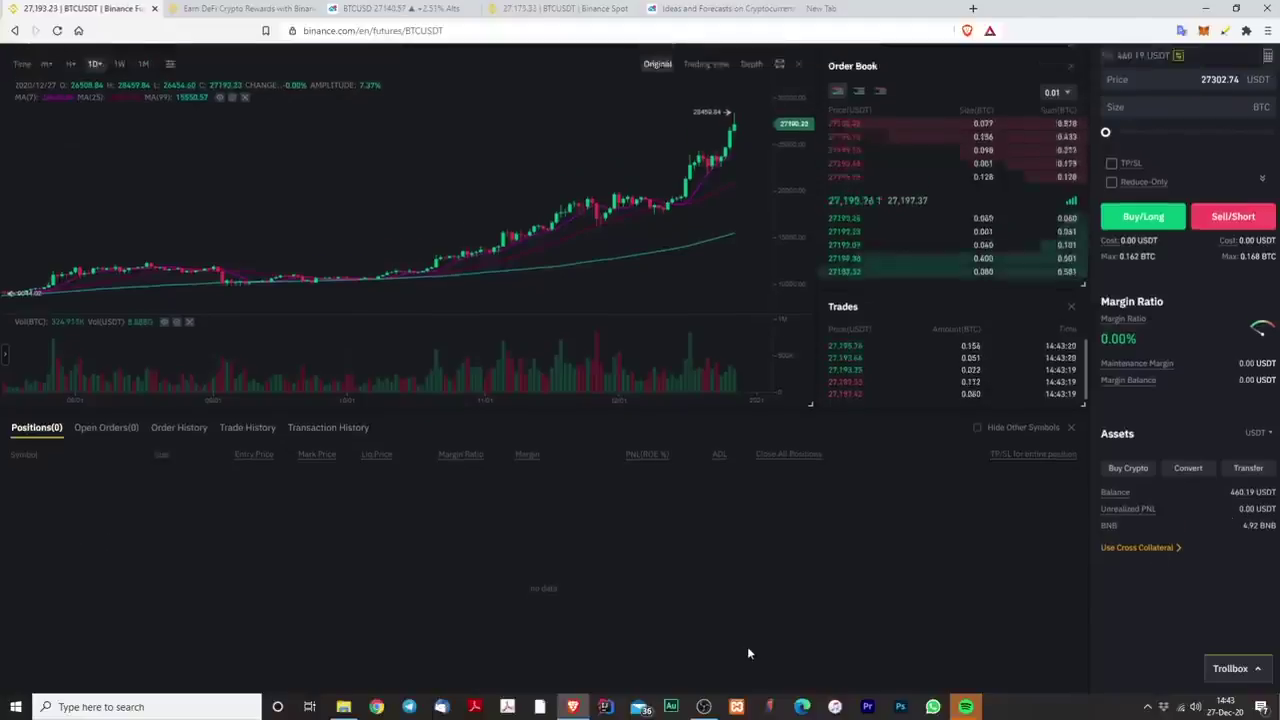
pyautogui.scroll(-1, 747, 648)
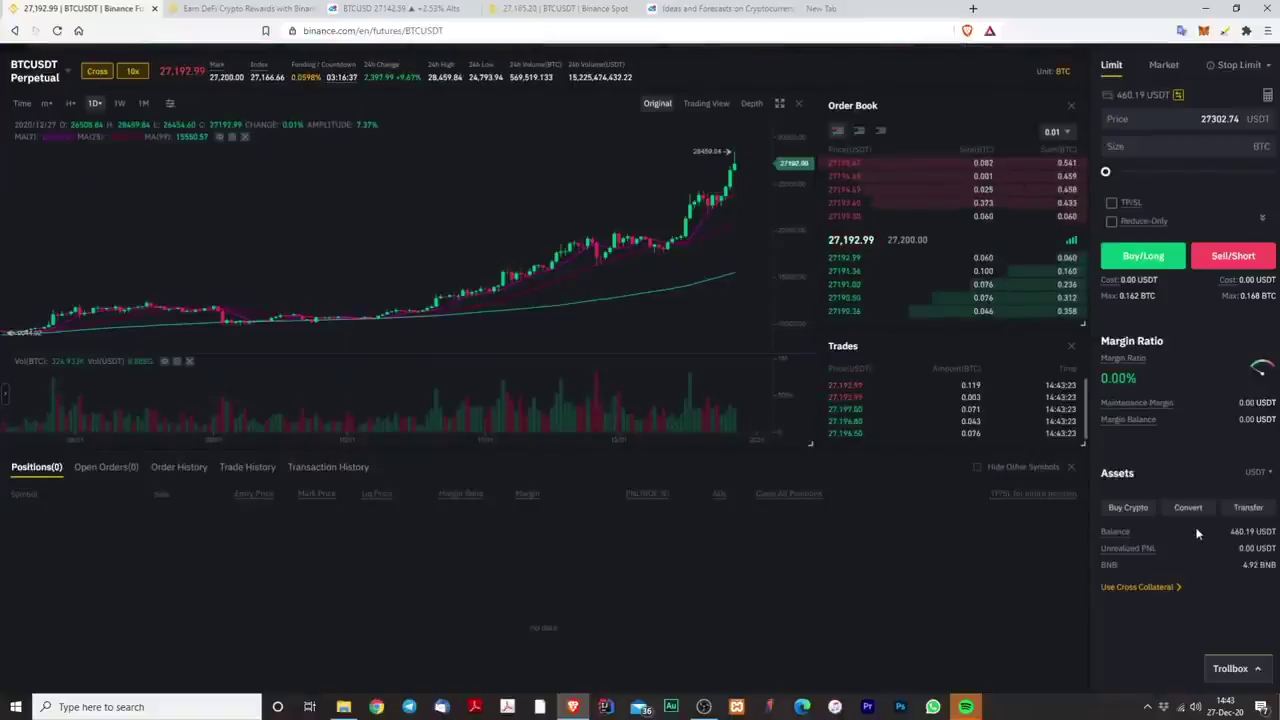
pyautogui.scroll(1, 1195, 381)
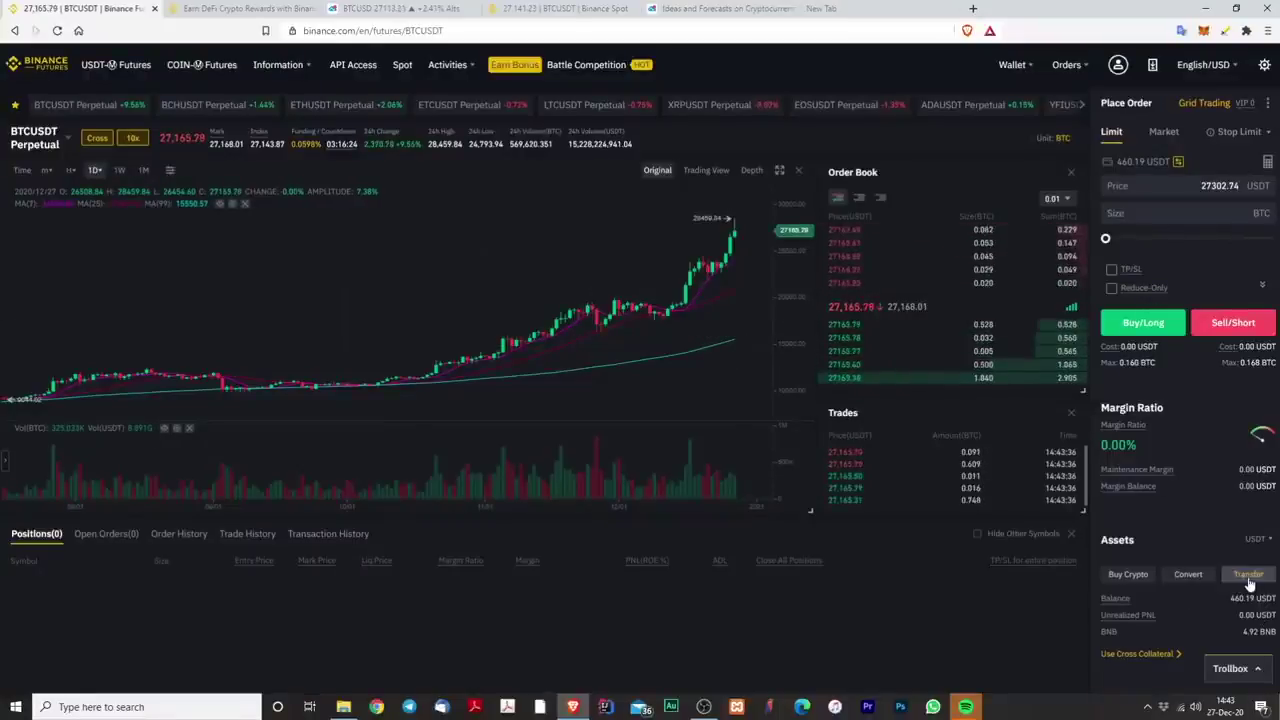
# Step: Transfer 30 USDT from the Spot Wallet to the USDT-M Futures wallet
pyautogui.click(1248, 576)
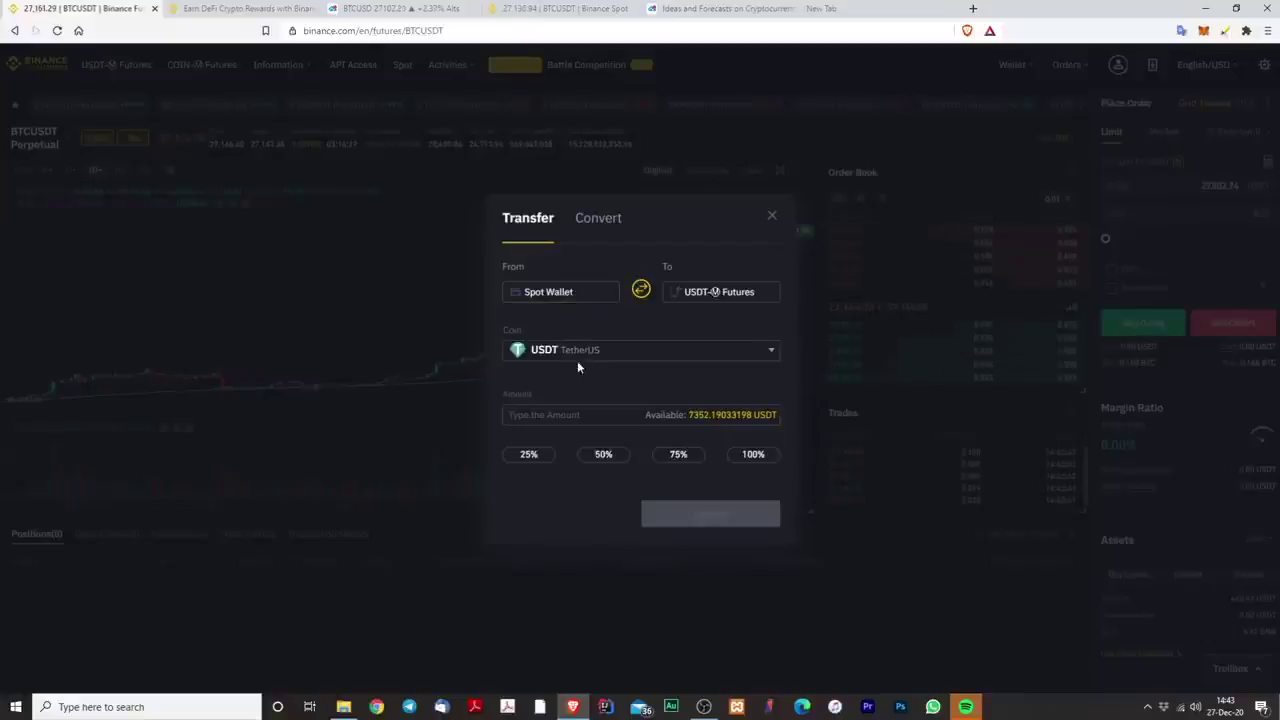
pyautogui.click(531, 421)
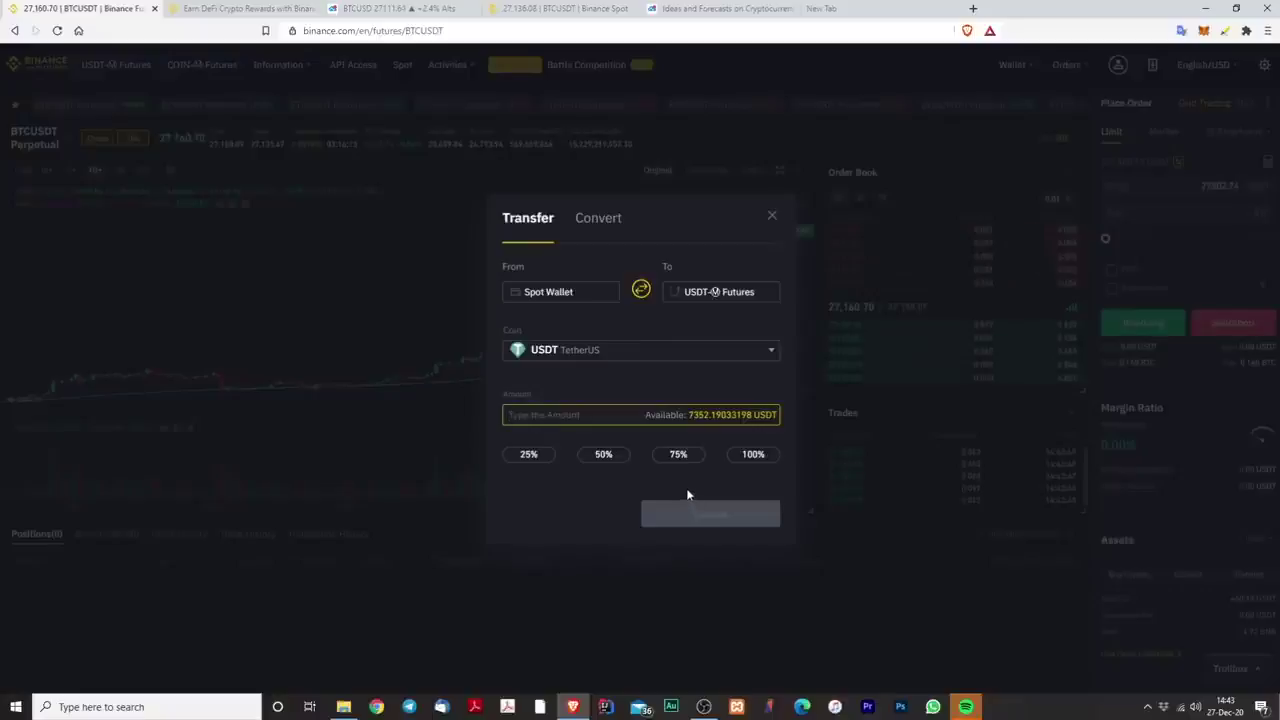
pyautogui.write('20')
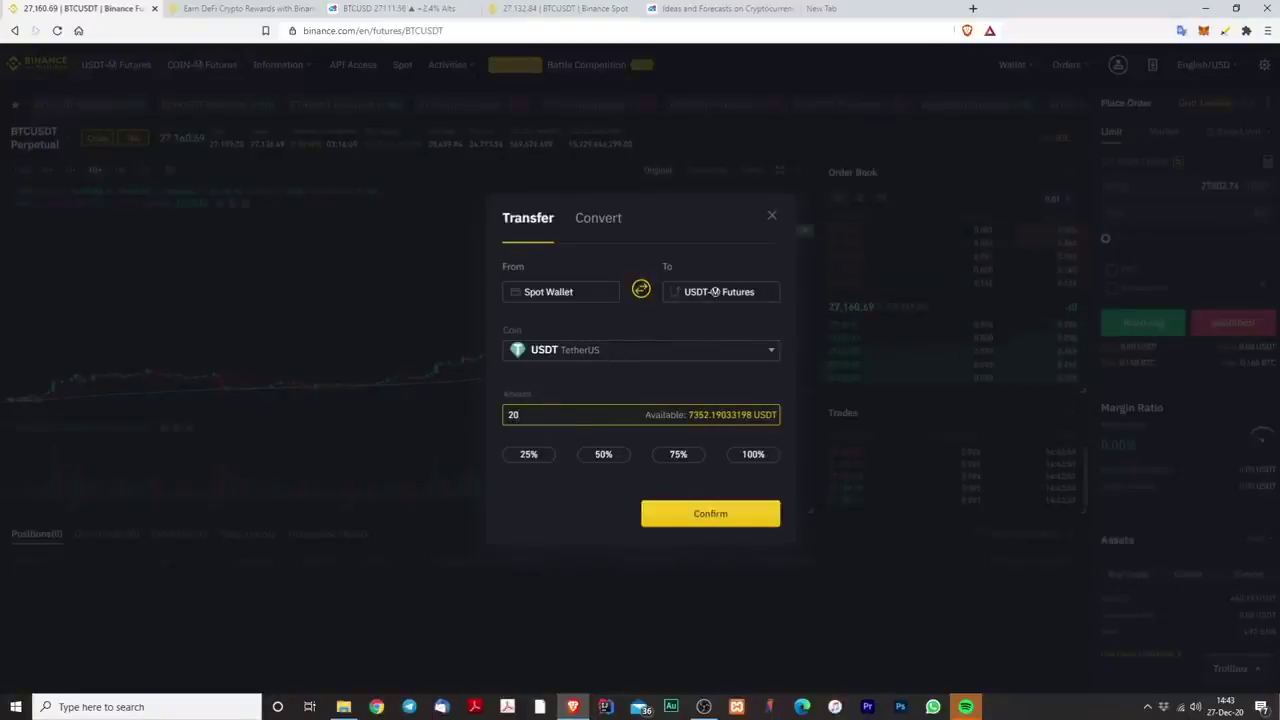
pyautogui.click(715, 416)
pyautogui.hotkey('ctrl', 'a')
pyautogui.write('30')
pyautogui.click(670, 328)
pyautogui.click(714, 518)
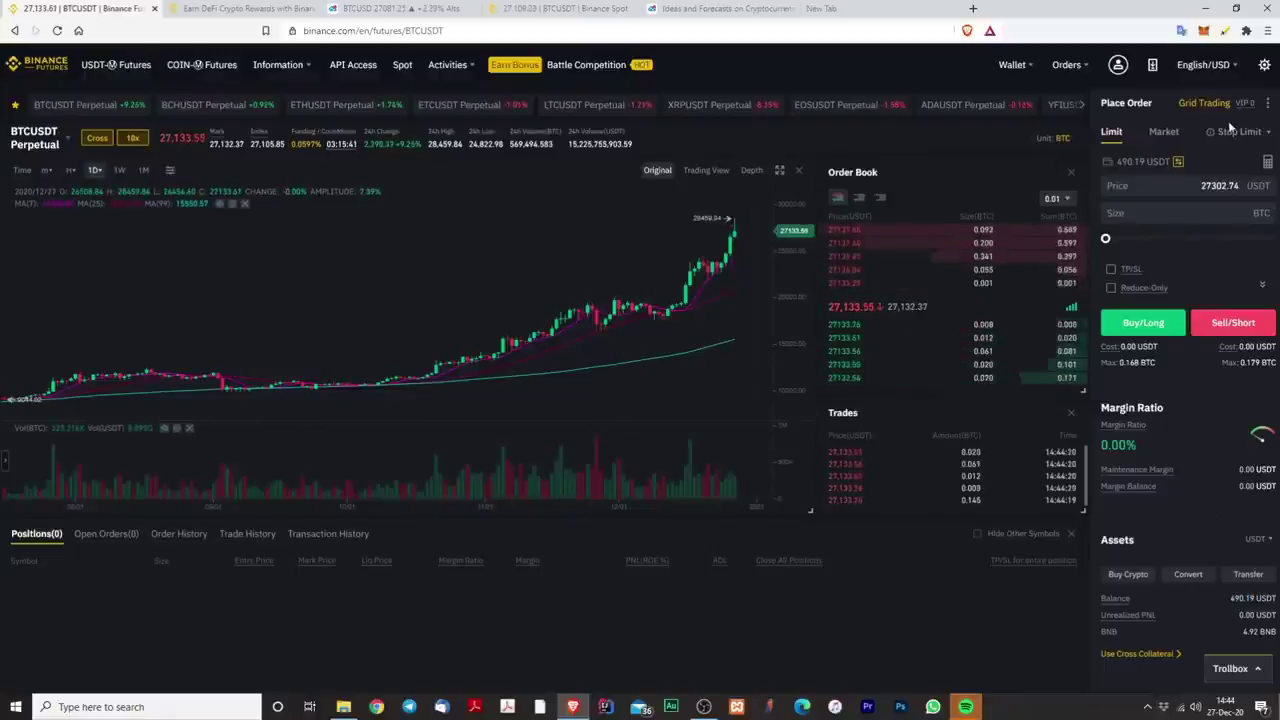
# Step: Reverse the transfer direction and move 20 USDT from the USDT-M Futures wallet to the Spot Wallet
pyautogui.click(1178, 163)
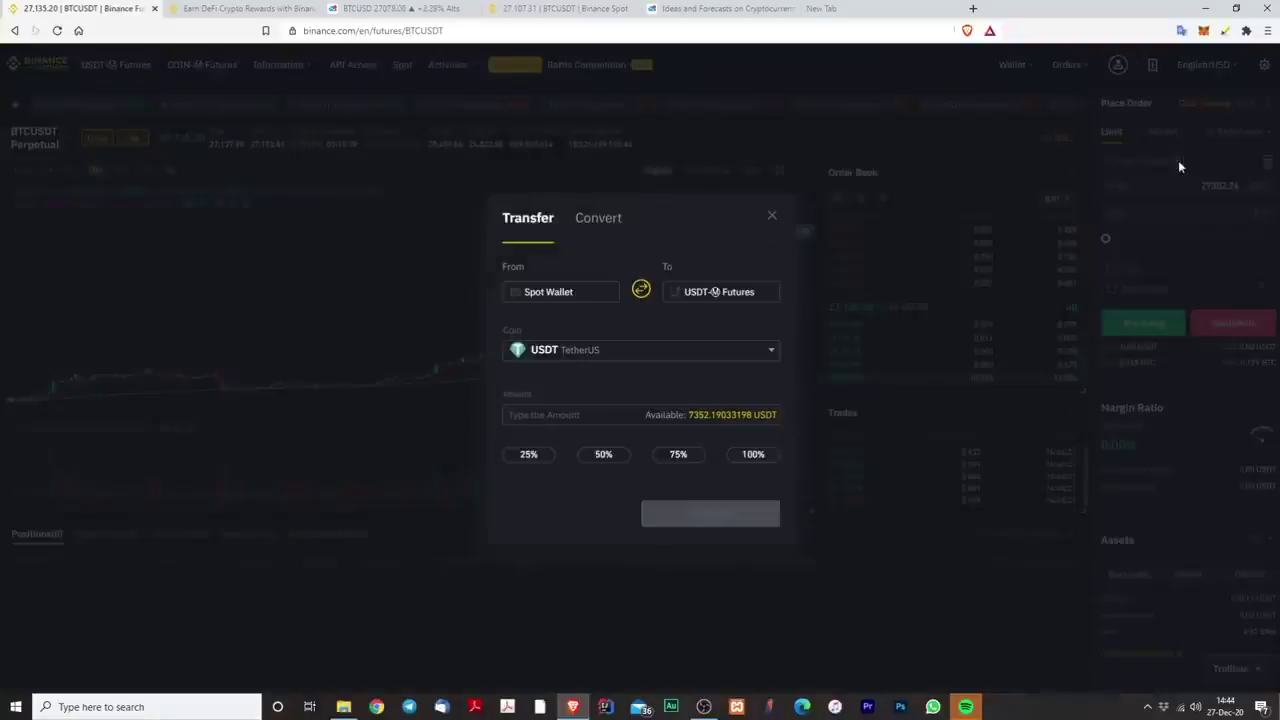
pyautogui.click(560, 414)
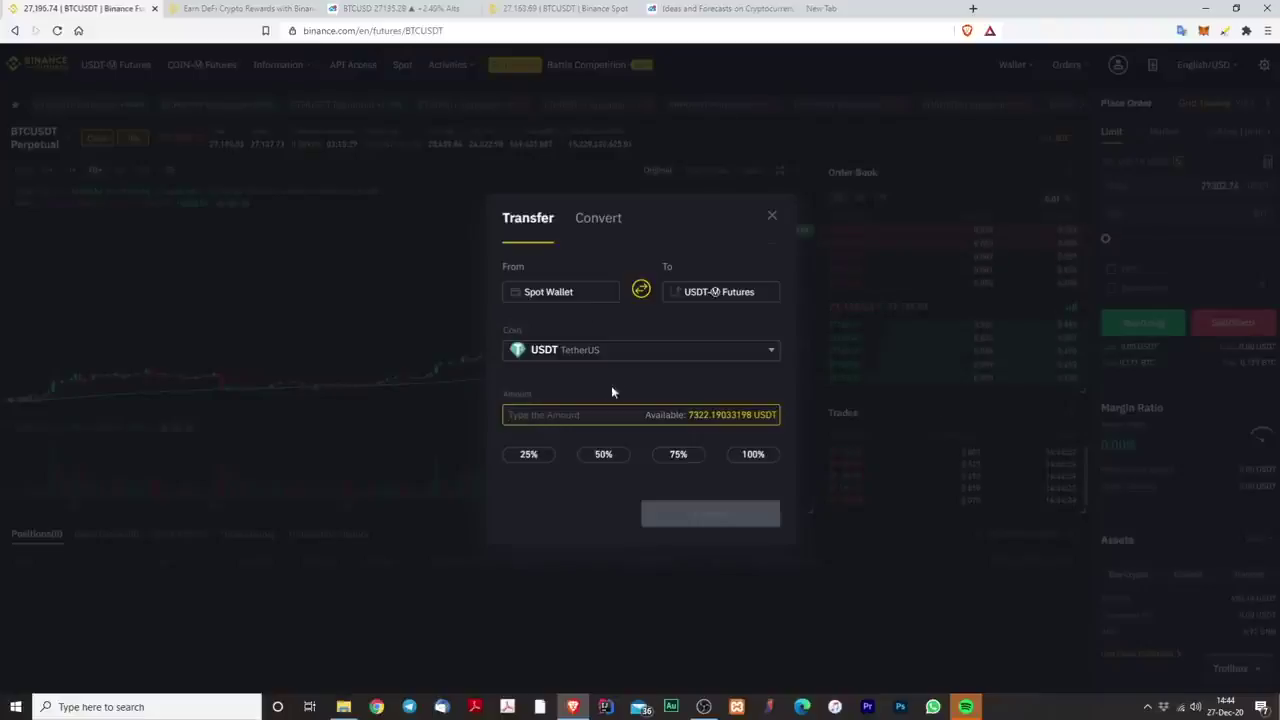
pyautogui.click(641, 291)
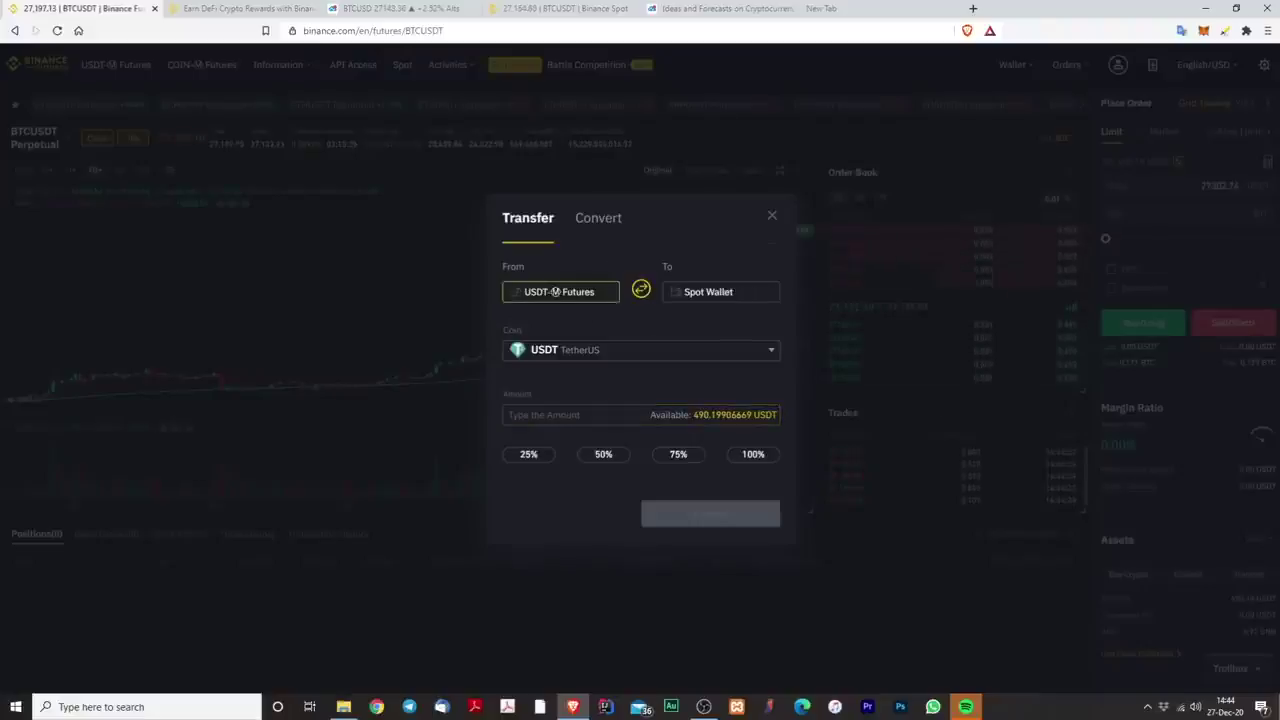
pyautogui.click(545, 292)
pyautogui.click(545, 414)
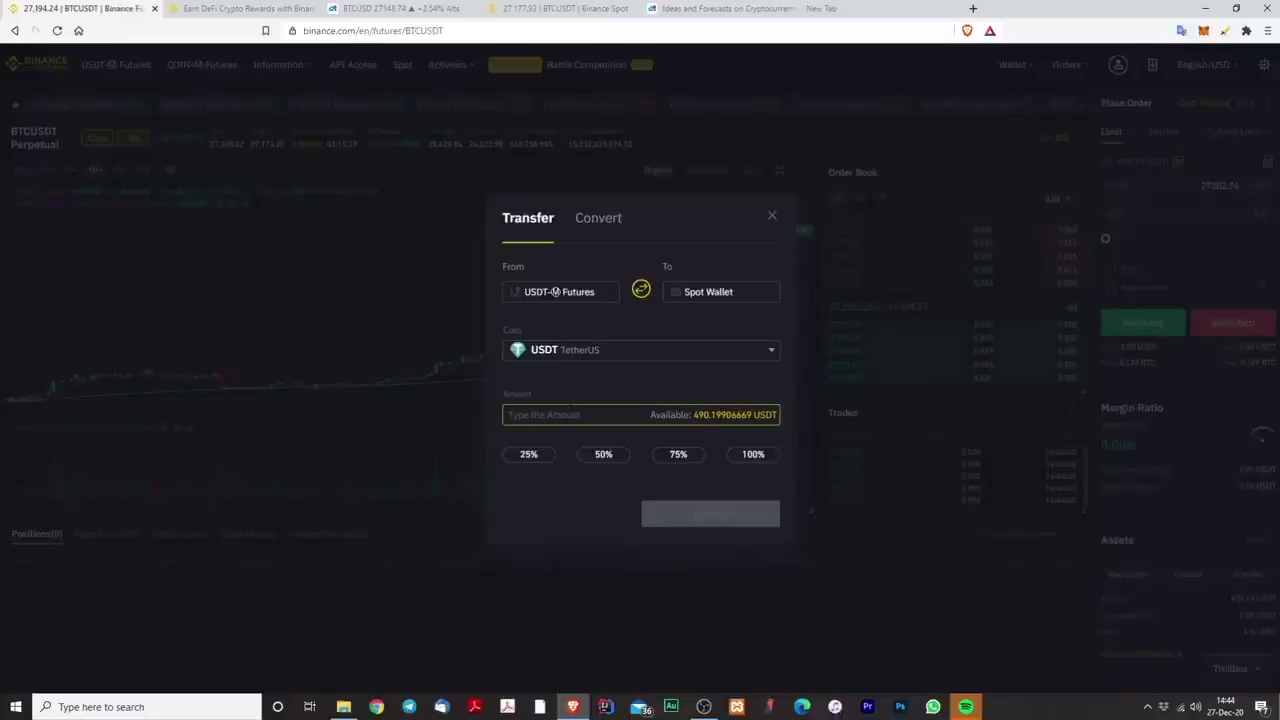
pyautogui.write('20')
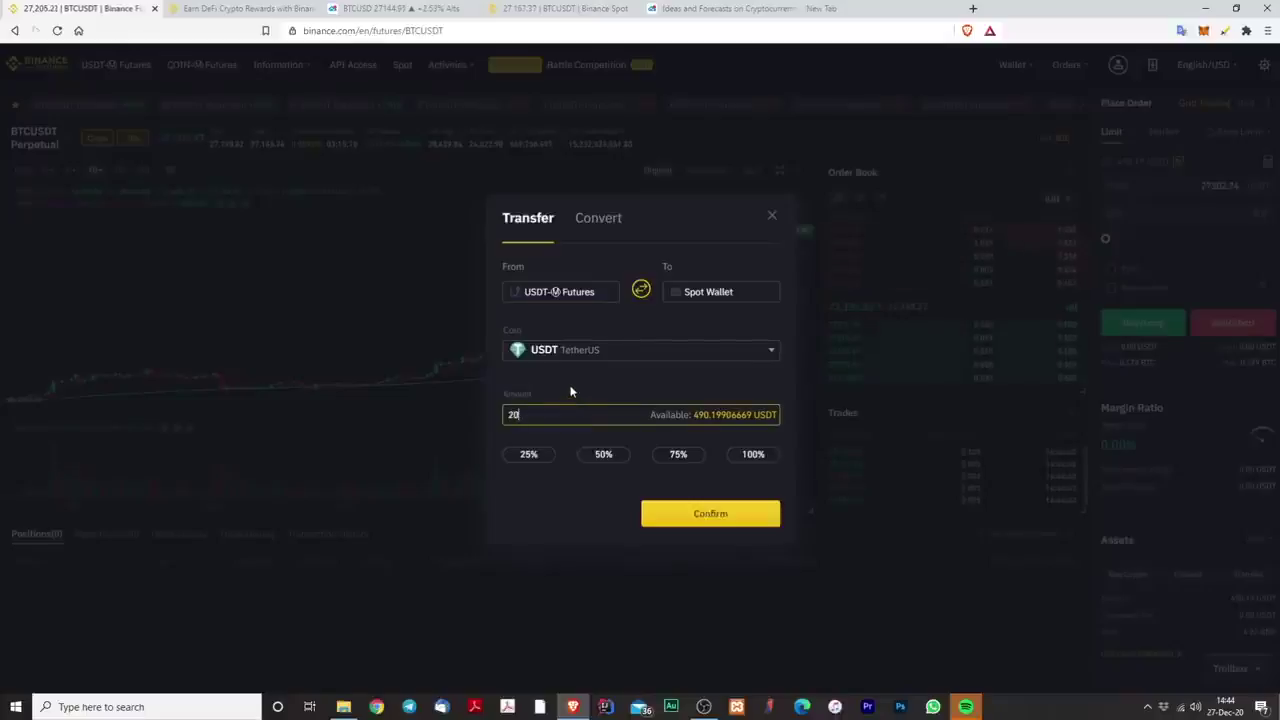
pyautogui.click(712, 514)
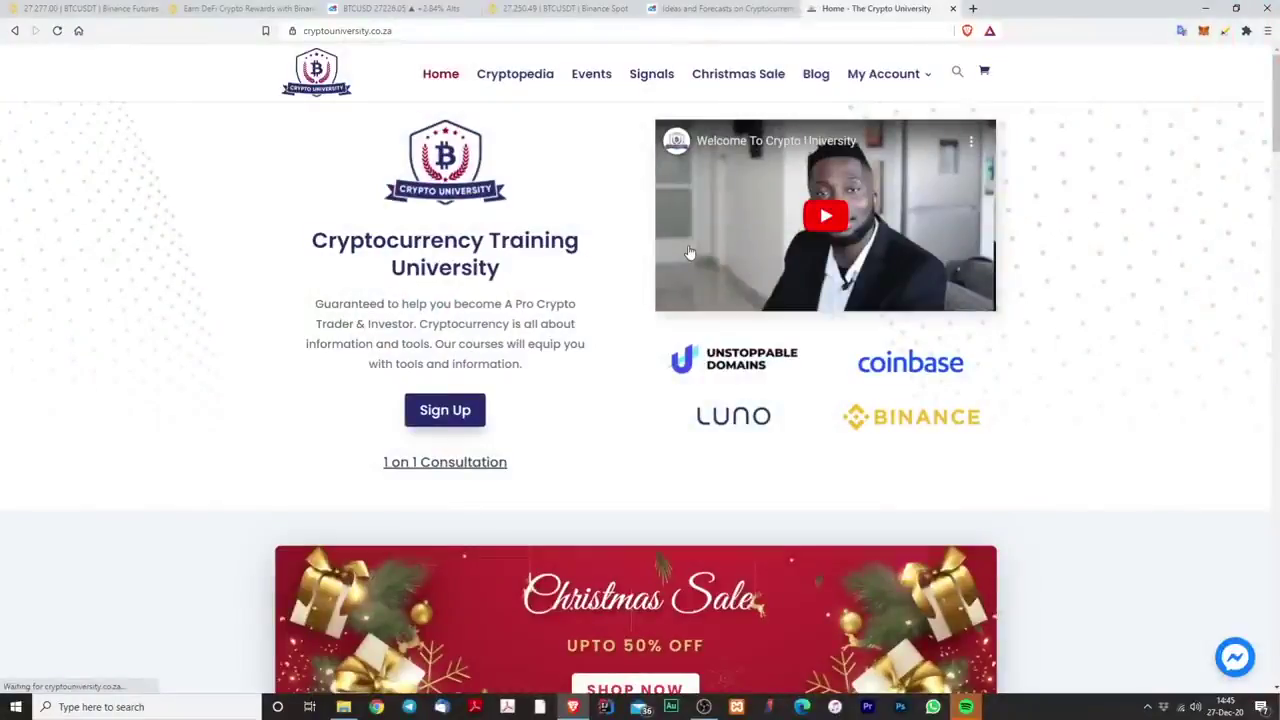
# Step: Examine the Trading Mastery, Bitcoin Basics and Investing Mastery courses and the Cryptocurrency Masterclass bundle on the Crypto University home page
pyautogui.scroll(-10, 829, 265)
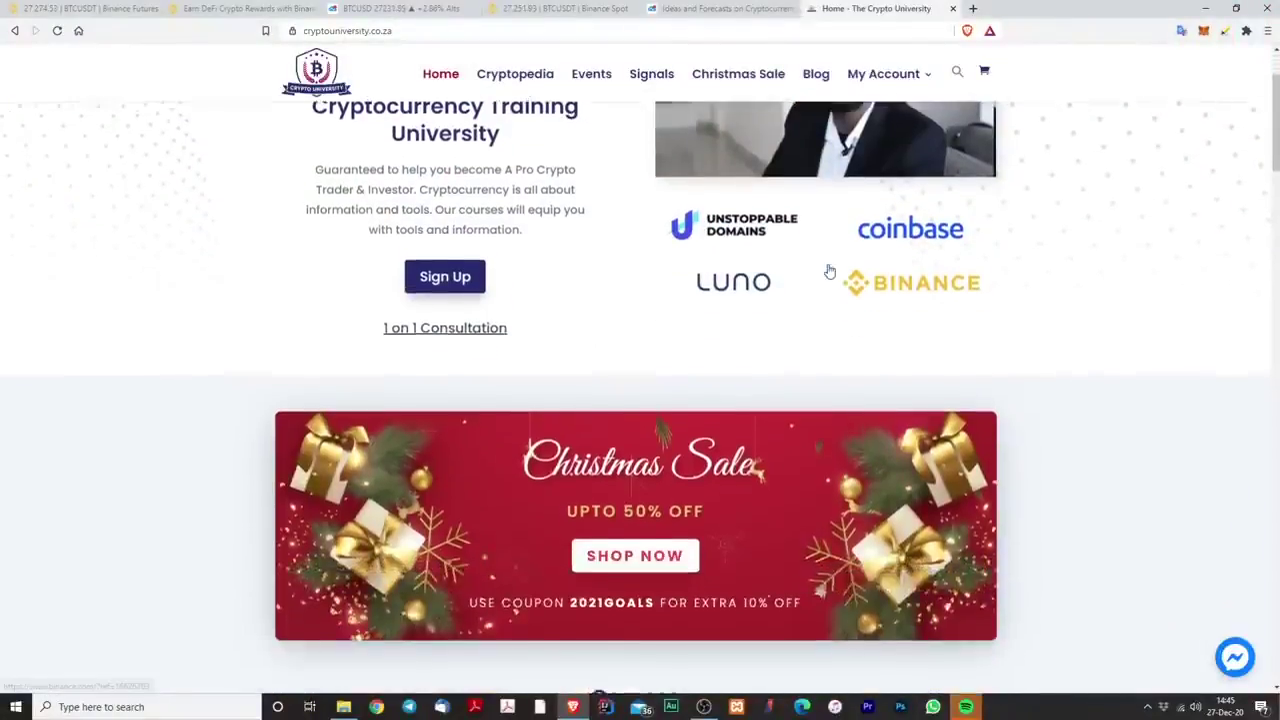
pyautogui.scroll(-1, 829, 262)
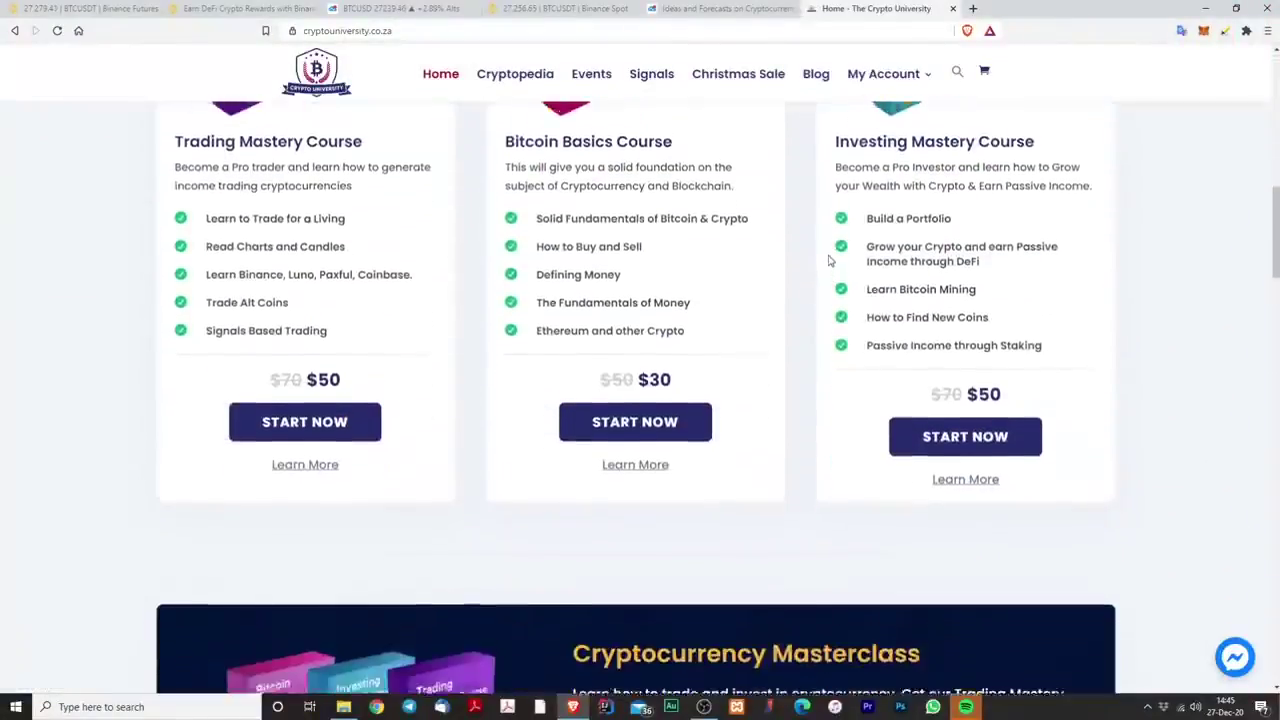
pyautogui.scroll(2, 829, 262)
pyautogui.scroll(2, 829, 262)
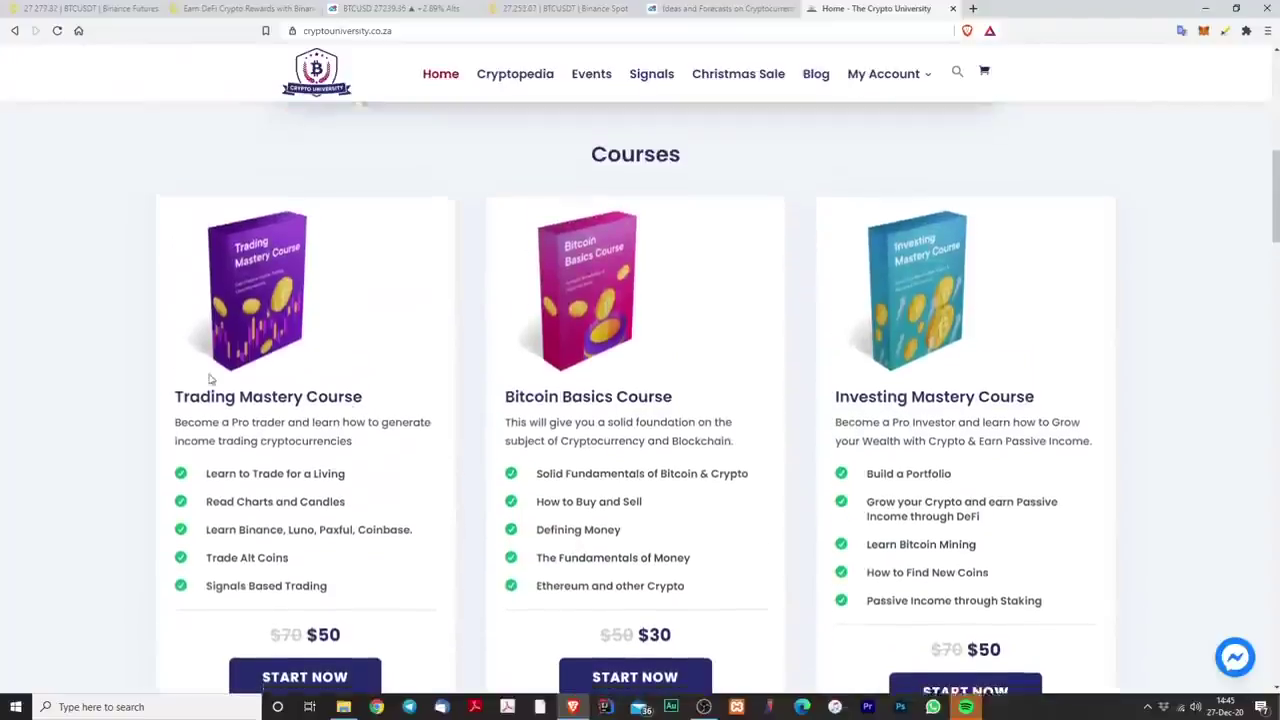
pyautogui.scroll(-1, 210, 378)
pyautogui.scroll(-2, 218, 362)
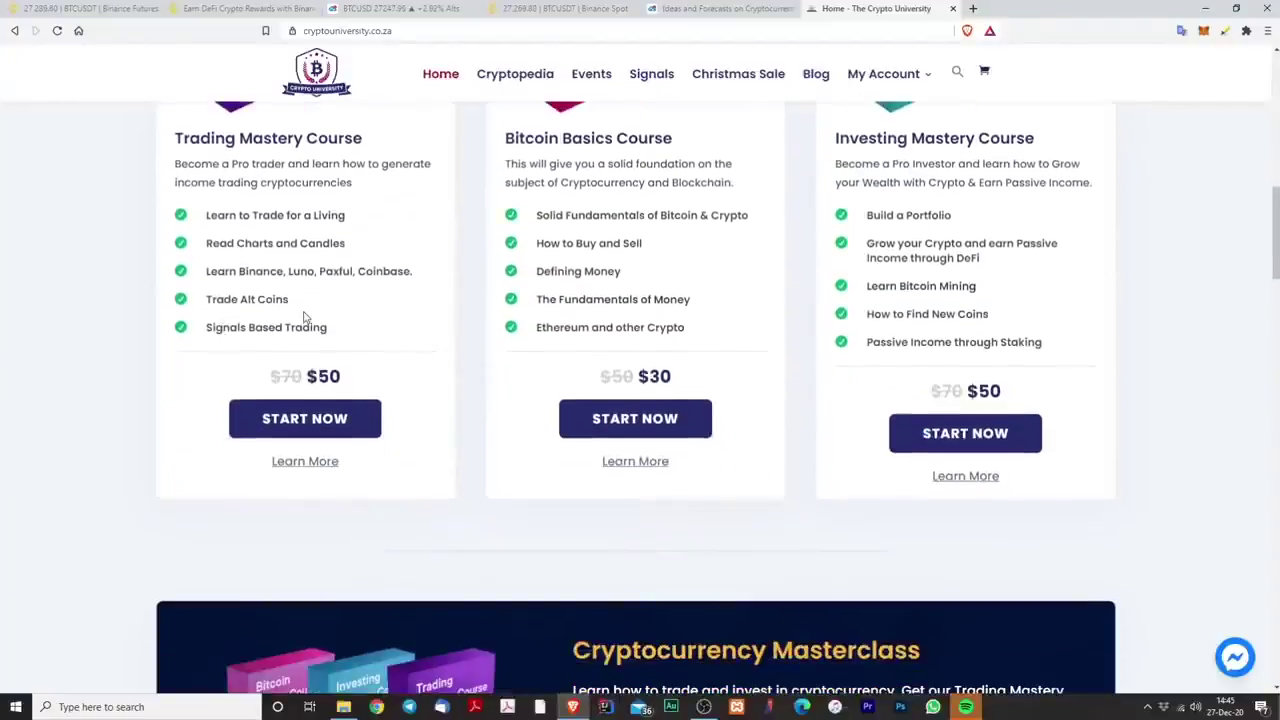
pyautogui.scroll(1, 450, 285)
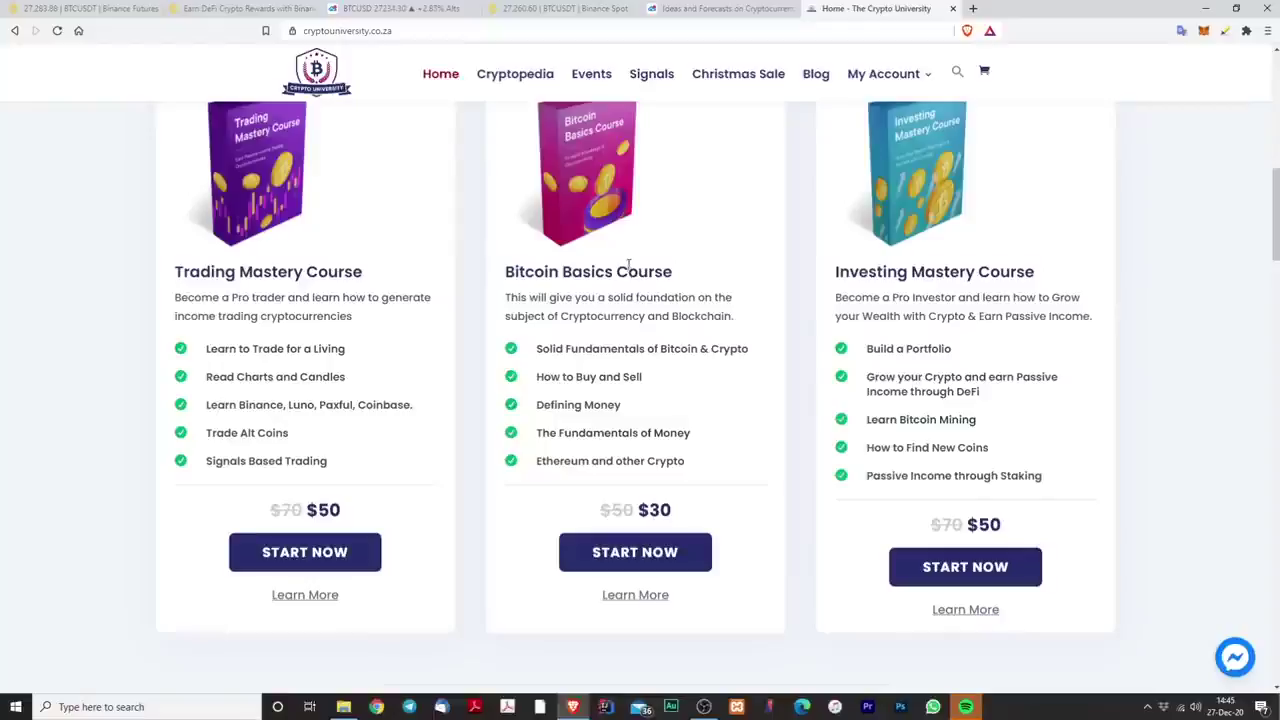
pyautogui.scroll(-1, 700, 265)
pyautogui.scroll(-1, 1025, 207)
pyautogui.scroll(1, 1027, 205)
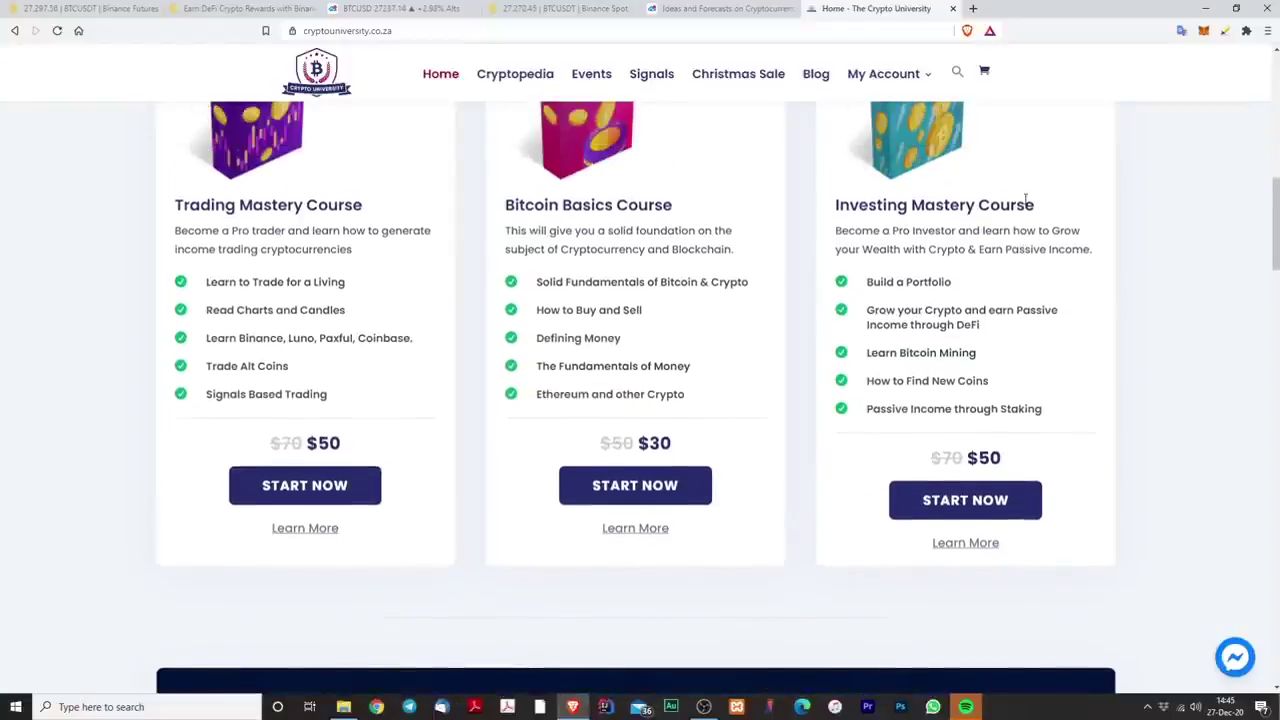
pyautogui.scroll(-5, 1025, 197)
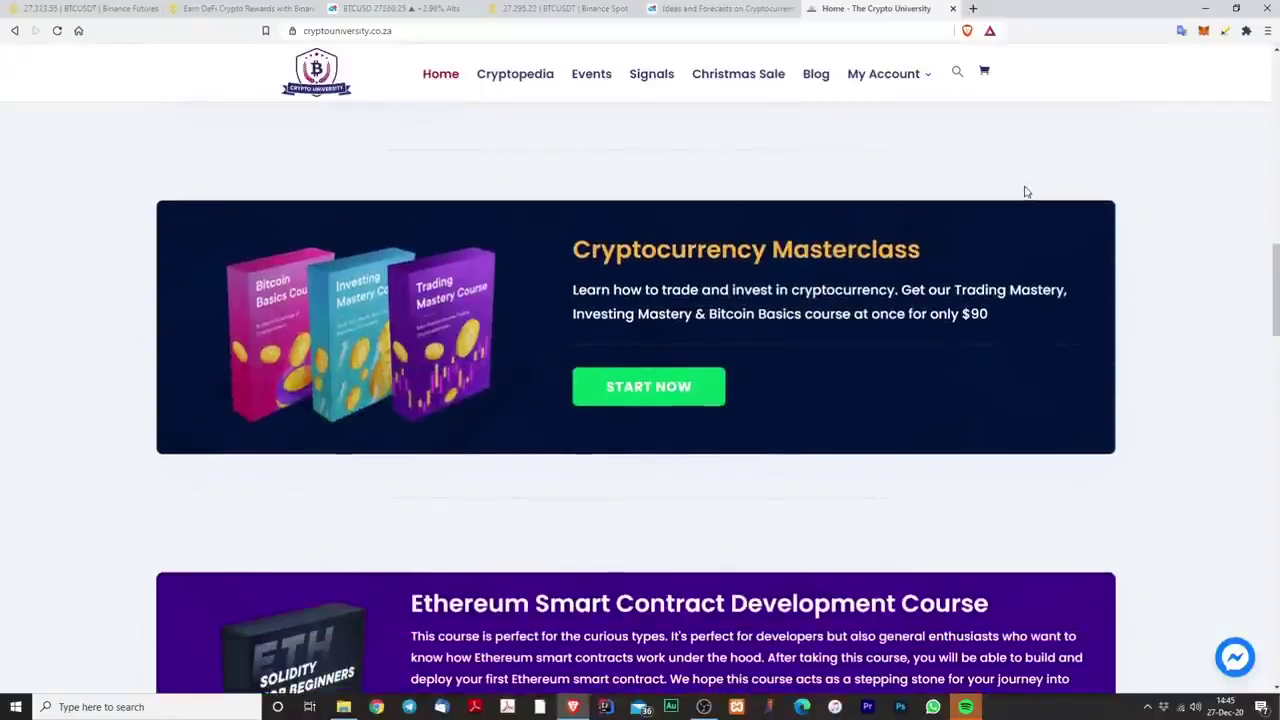
pyautogui.moveTo(706, 250); pyautogui.dragTo(824, 250)
pyautogui.click(824, 250)
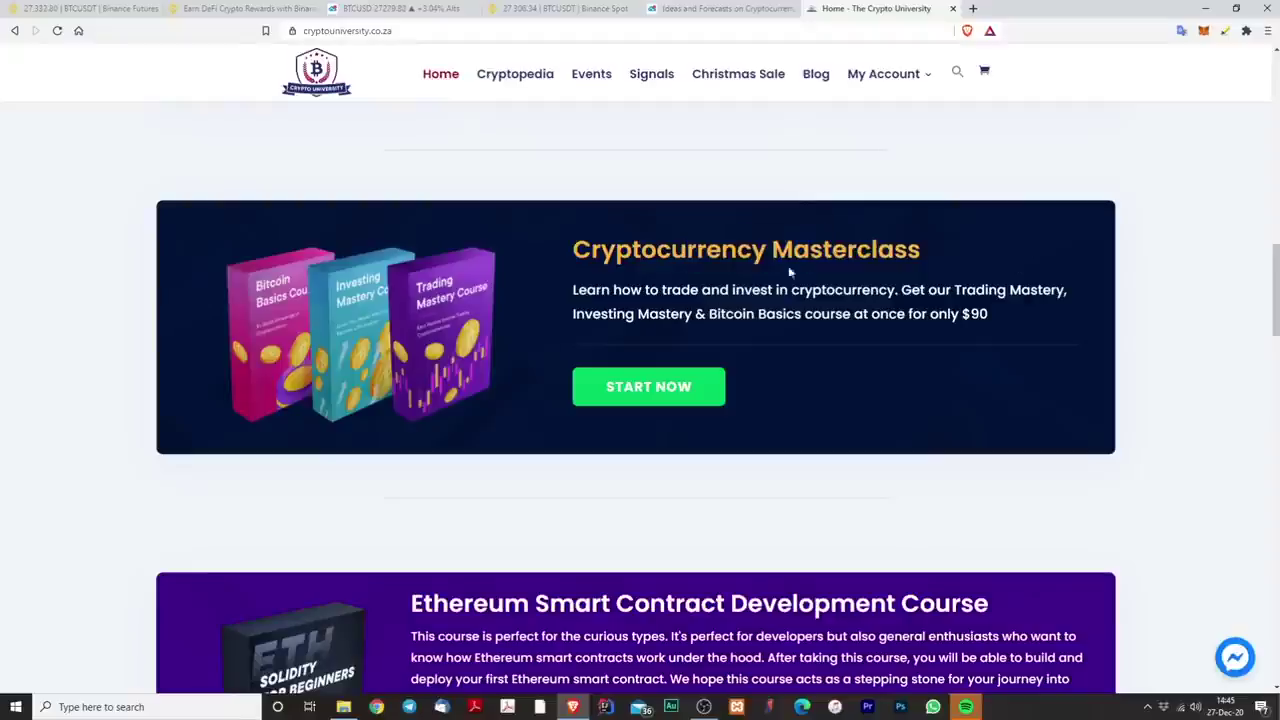